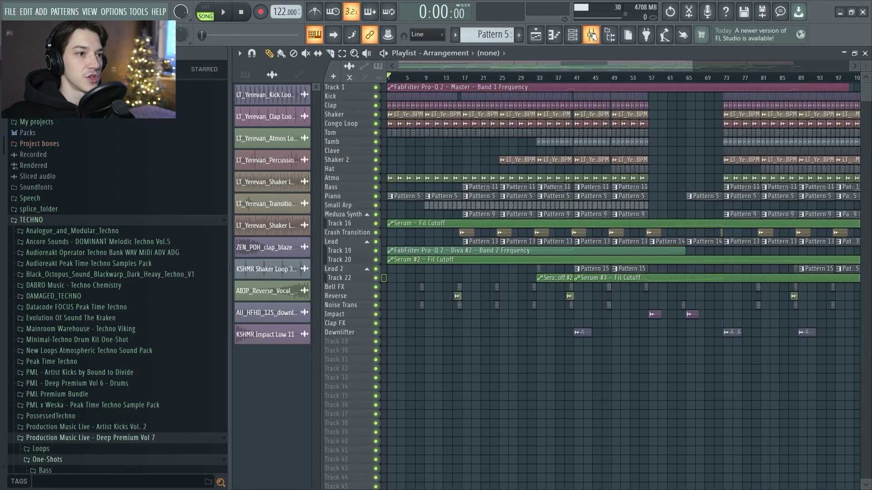
Open the piano track's Pattern 5 from the playlist in the piano roll
left_click(578, 44)
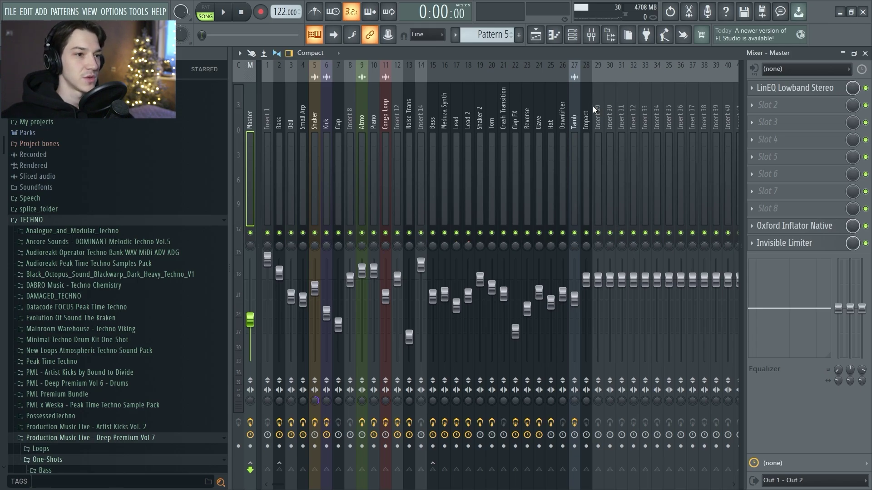
key("F5")
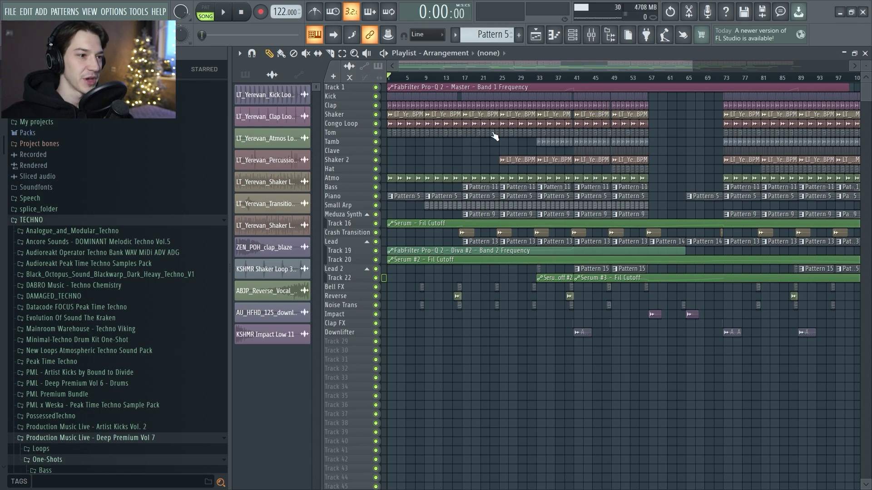
scroll(415, 176, "up", 3)
scroll(415, 175, "up", 2)
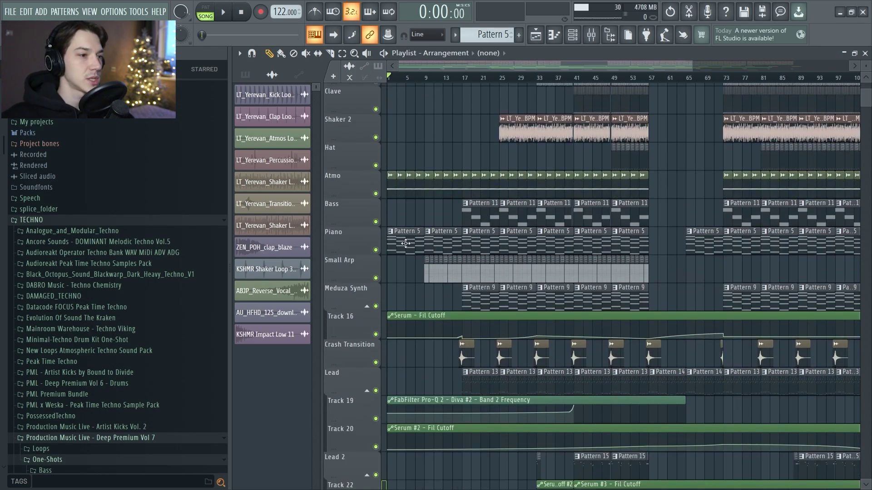
left_click(405, 243)
left_click(572, 35)
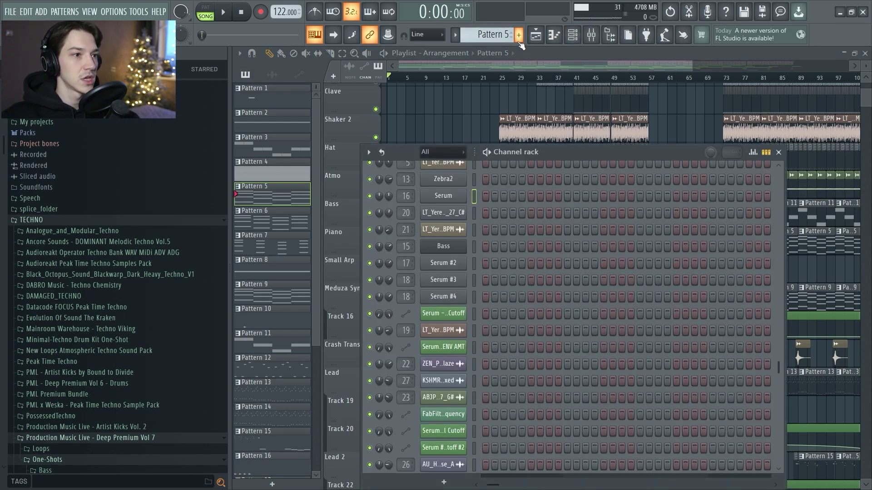
key("F6")
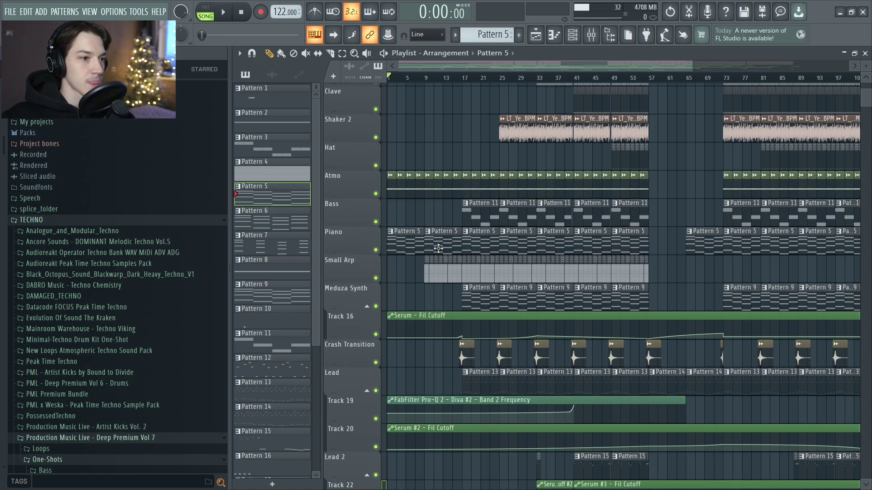
double_click(438, 248)
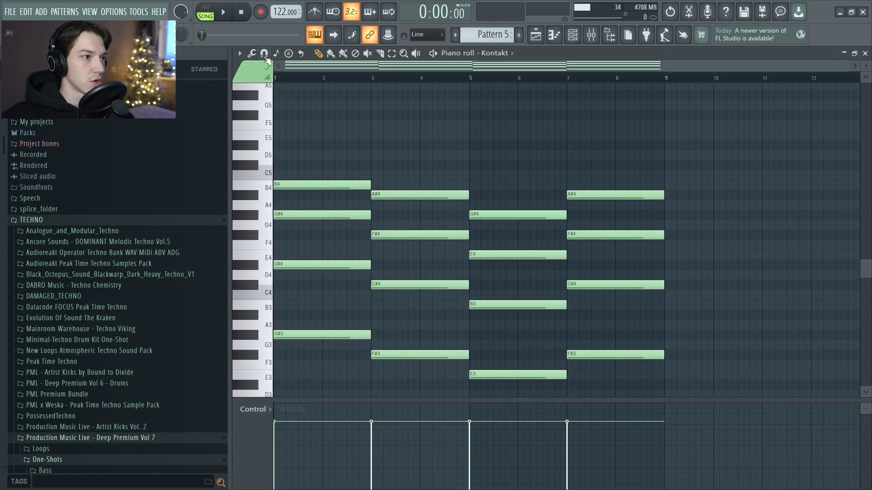
Switch playback to pattern mode and listen to the piano chord progression, then stop playback
left_click(212, 8)
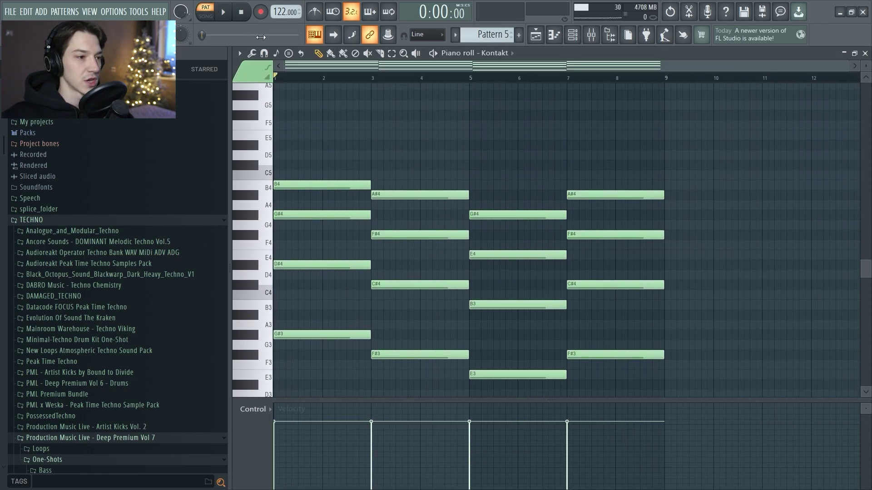
scroll(266, 255, "down", 3)
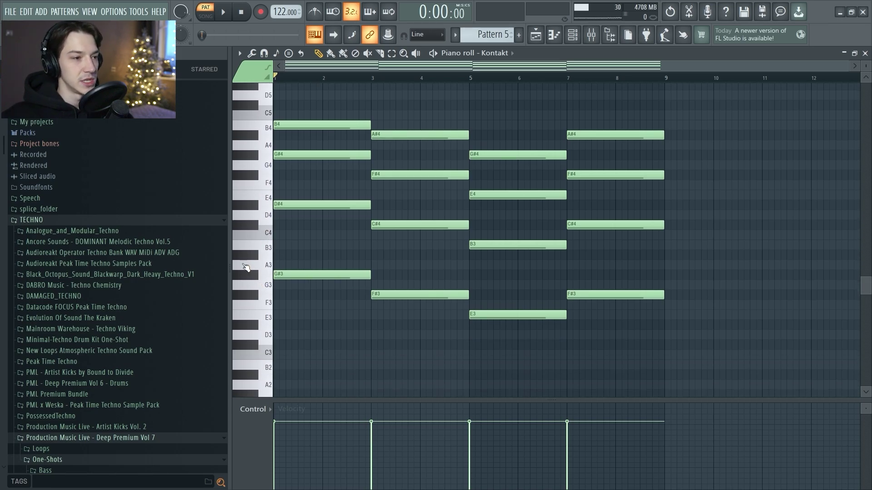
key("space")
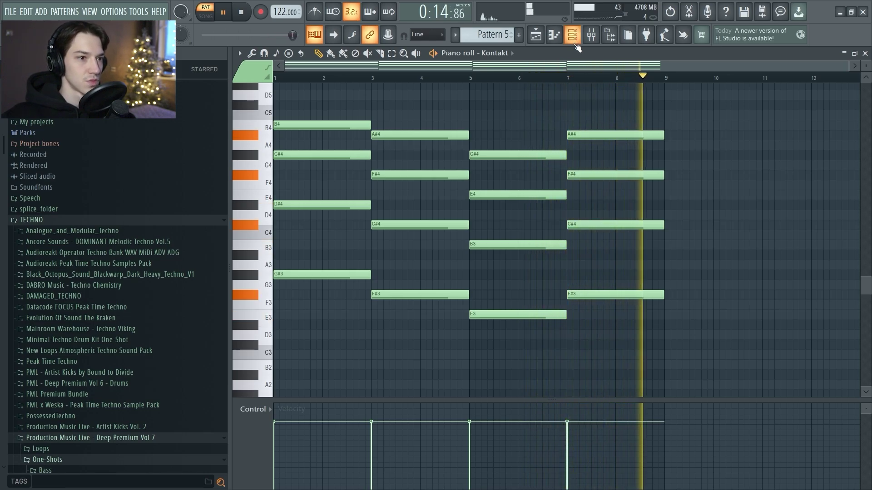
key("space")
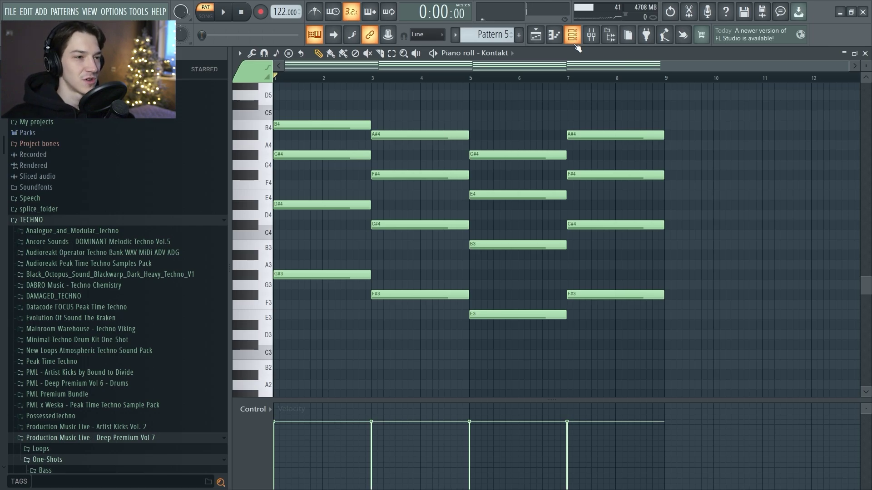
Open the Kontakt piano channel's instrument, examine the NOIRE Felt preset and its sound controls, and close it
left_click(575, 43)
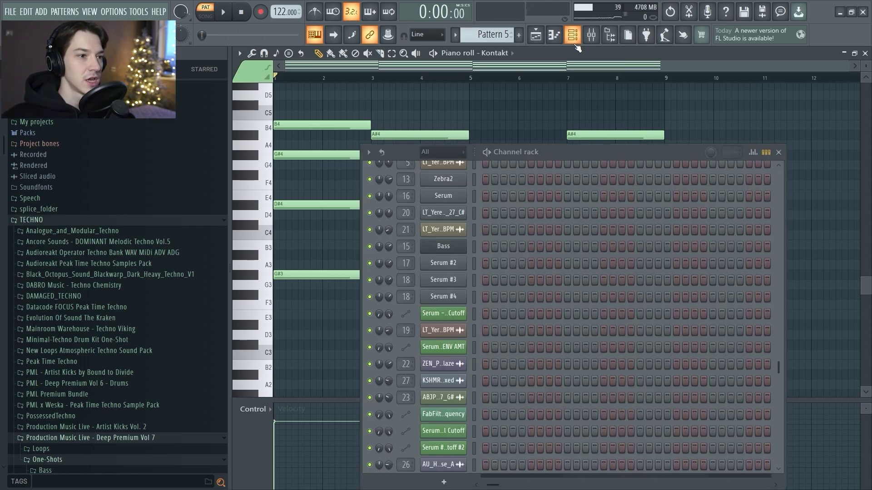
right_click(322, 320)
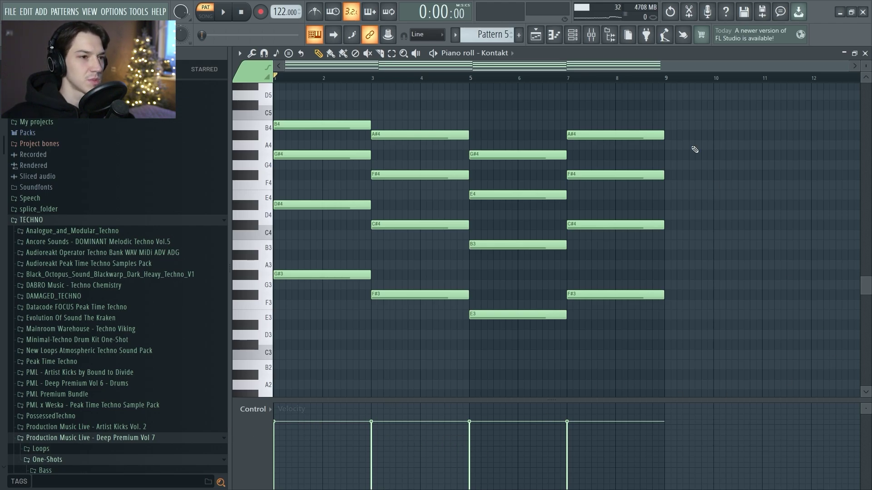
left_click(572, 35)
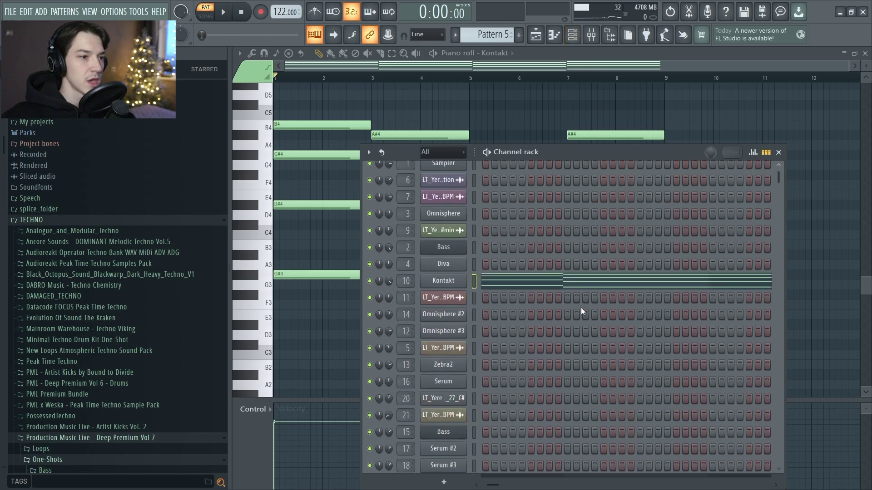
scroll(582, 308, "up", 1)
left_click(454, 296)
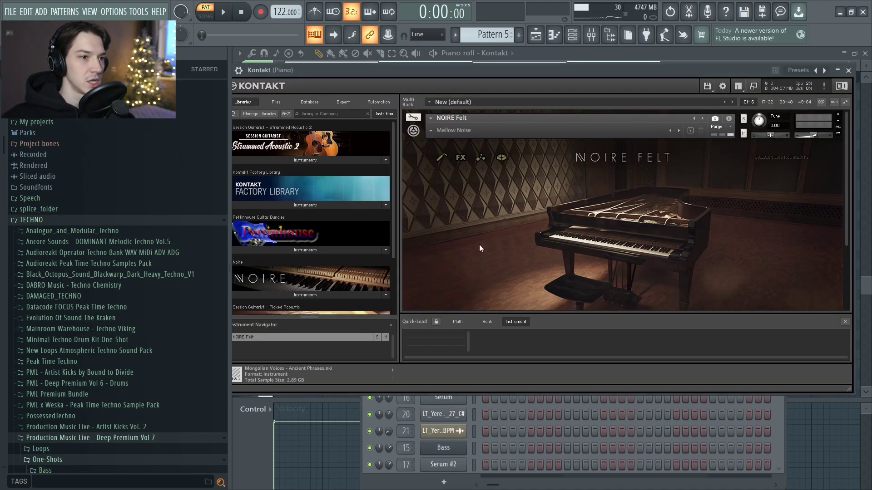
scroll(480, 250, "down", 1)
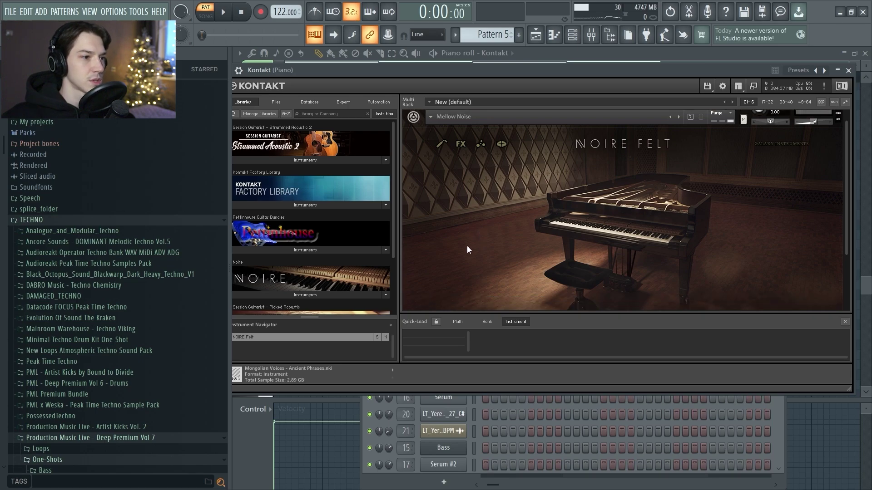
scroll(492, 246, "down", 2)
scroll(492, 245, "down", 3)
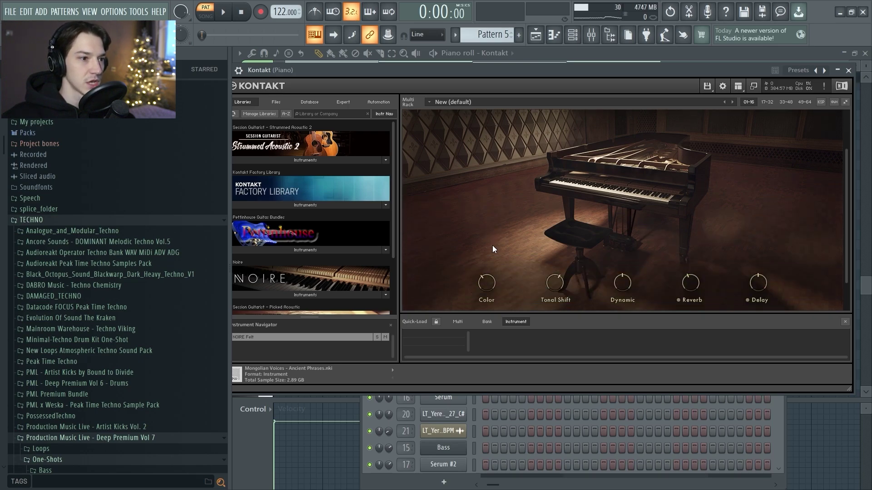
scroll(492, 245, "up", 3)
scroll(492, 245, "up", 4)
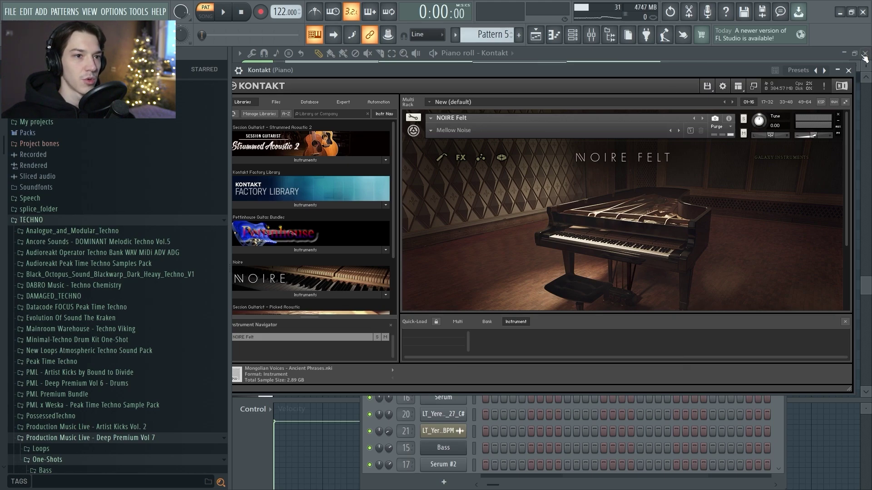
left_click(847, 71)
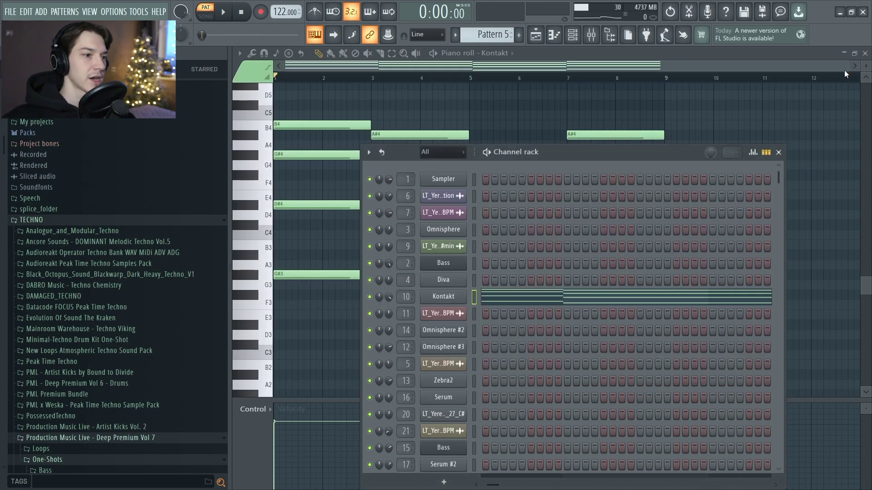
Open the FabFilter Pro-Q 2 on the Piano mixer track and examine its low cut and bell cuts
left_click(590, 36)
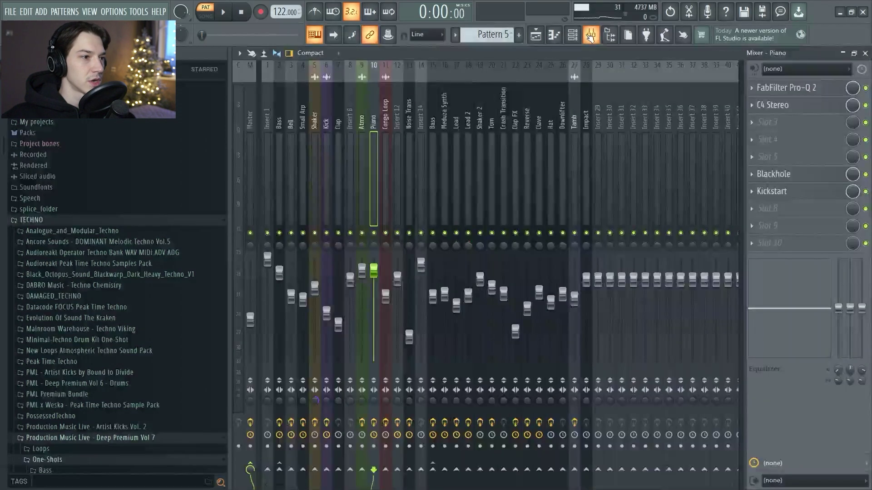
left_click(803, 96)
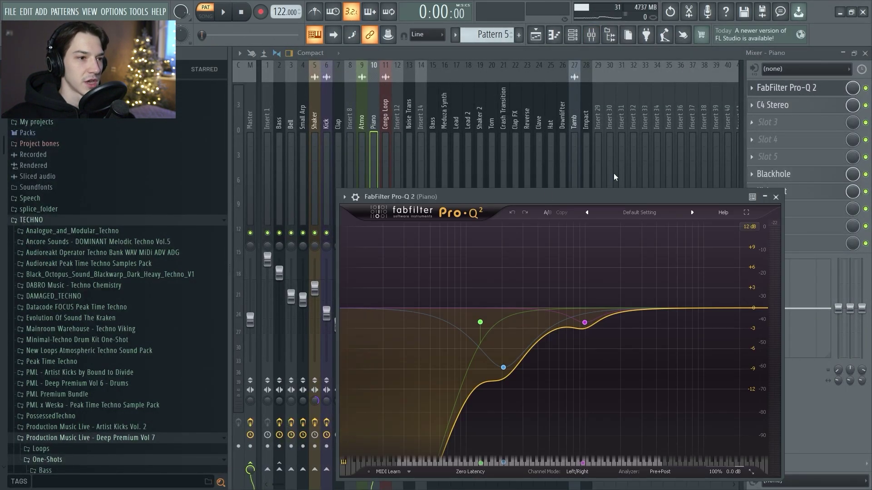
left_click_drag(538, 197, 511, 100)
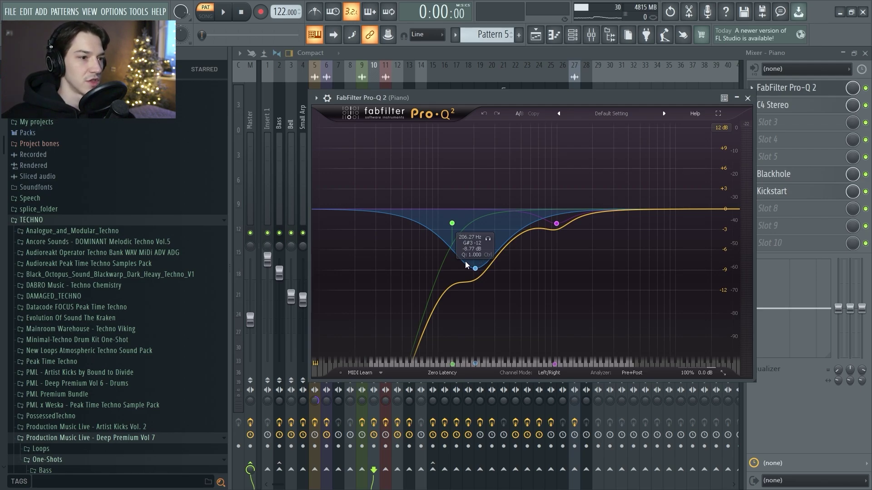
left_click(474, 268)
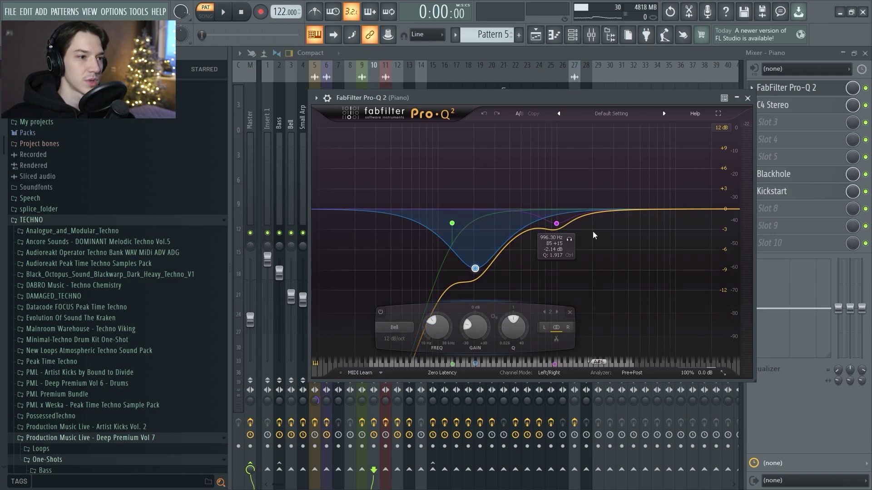
Compare the piano's sound with the FabFilter Pro-Q 2 enabled and bypassed during playback
key("space")
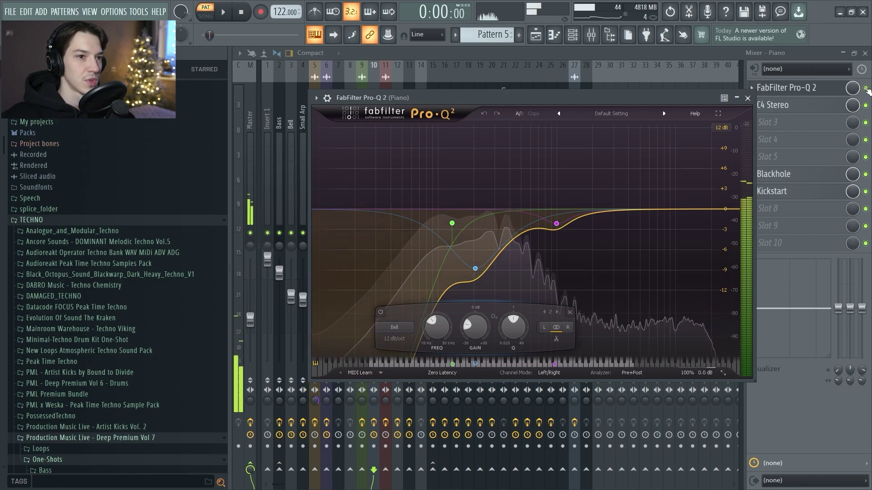
key("space")
left_click(866, 89)
key("space")
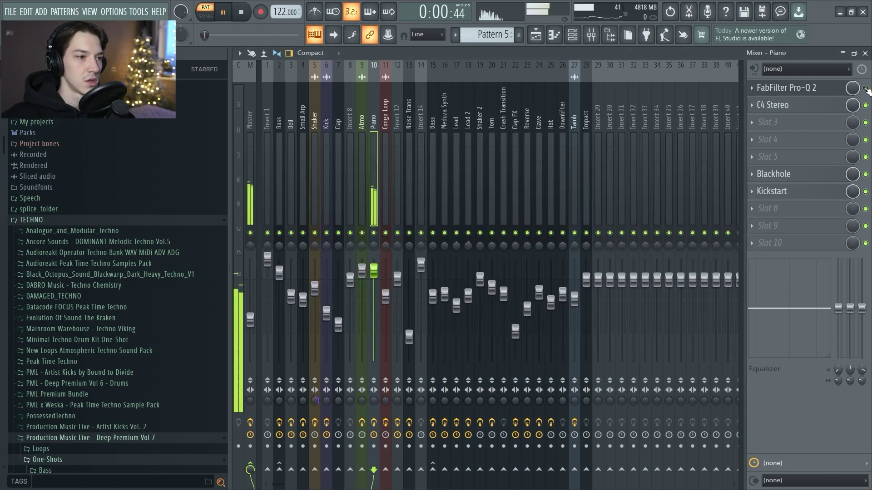
key("space")
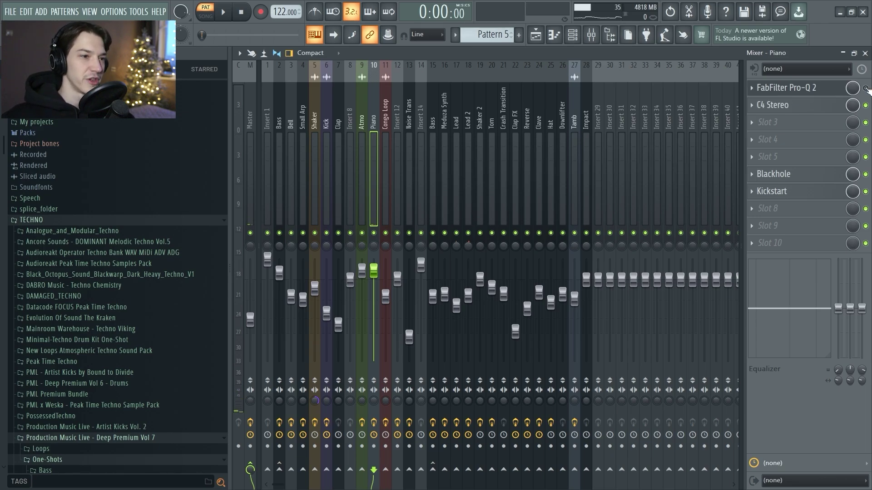
left_click(867, 89)
key("space")
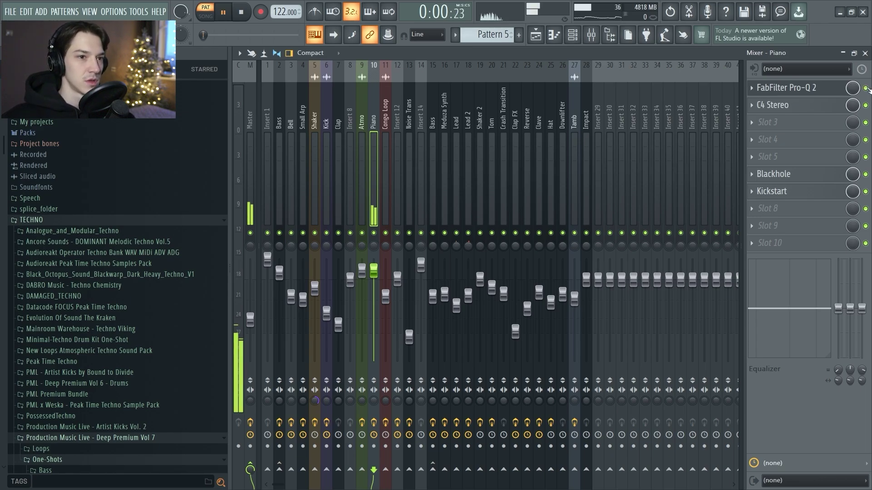
left_click(810, 88)
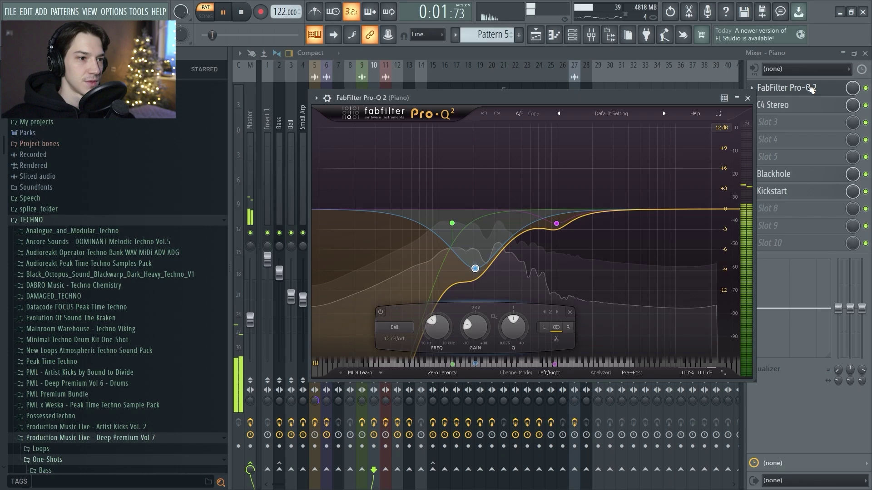
left_click(866, 89)
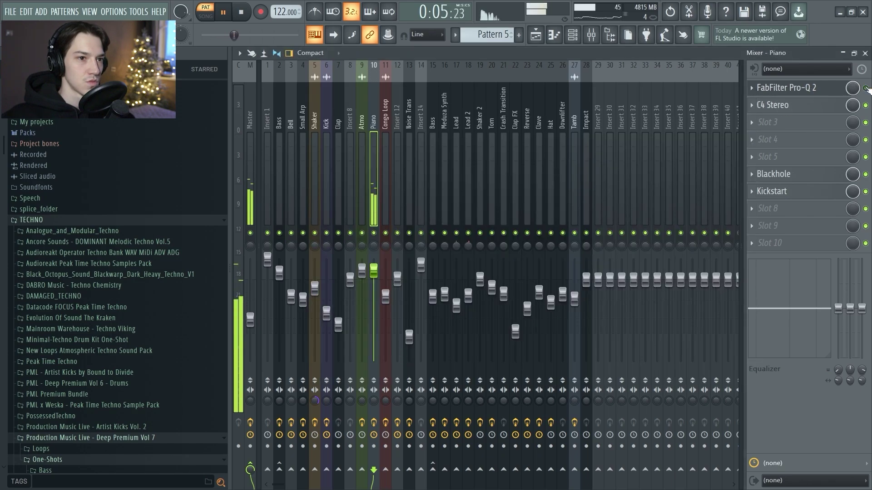
key("space")
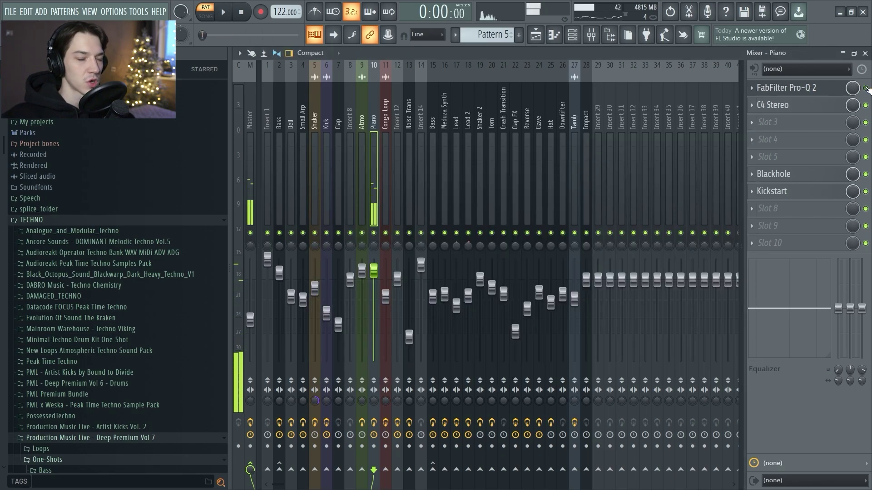
Examine the C4 Stereo multiband compressor on the Piano track while the pattern plays, then close it
left_click(780, 107)
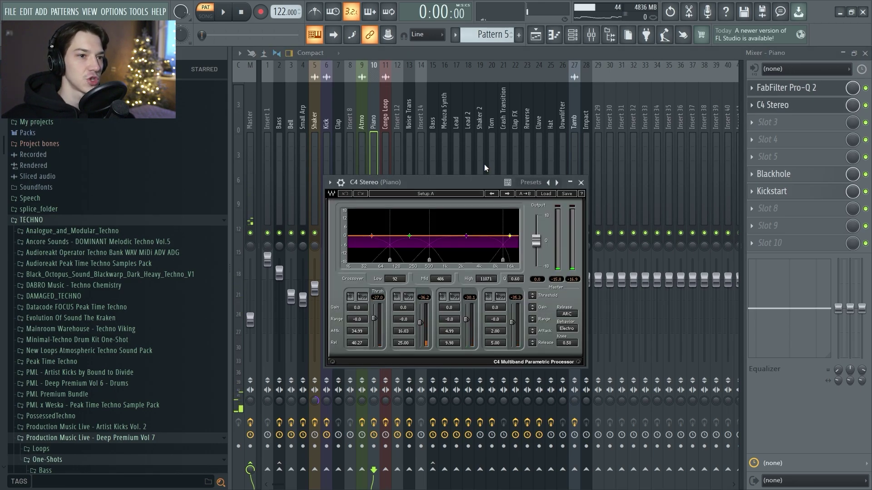
key("space")
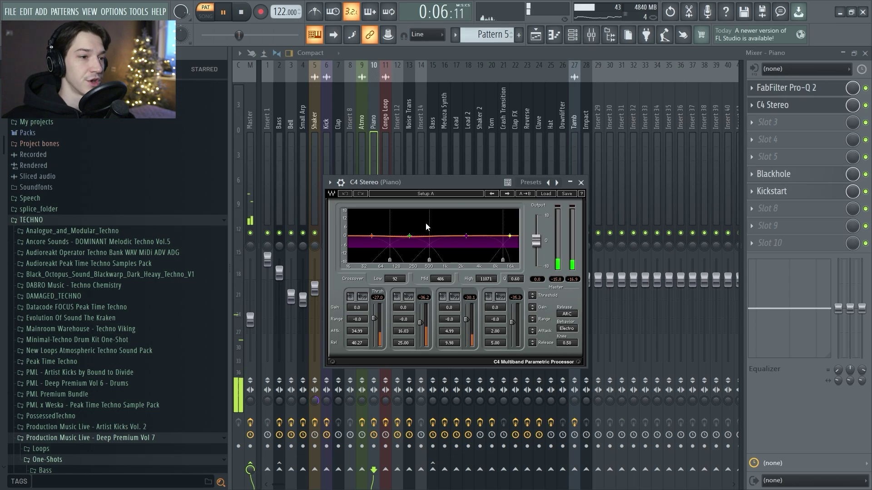
left_click(581, 183)
key("space")
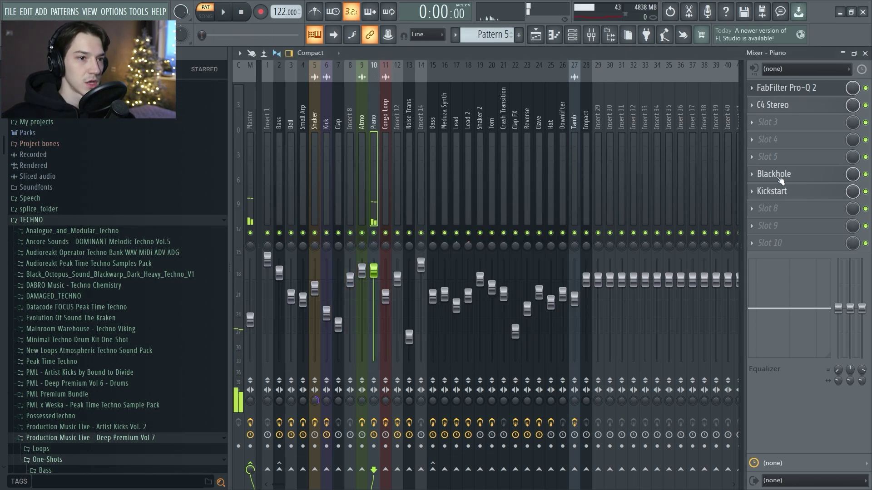
Examine the Blackhole reverb and Kickstart sidechain settings on the Piano track, then return to the piano roll
left_click(773, 174)
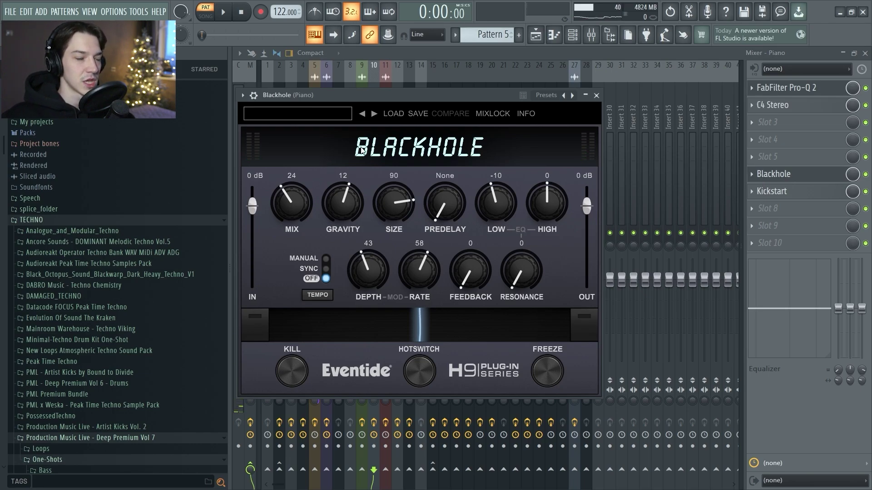
left_click(596, 95)
left_click(777, 191)
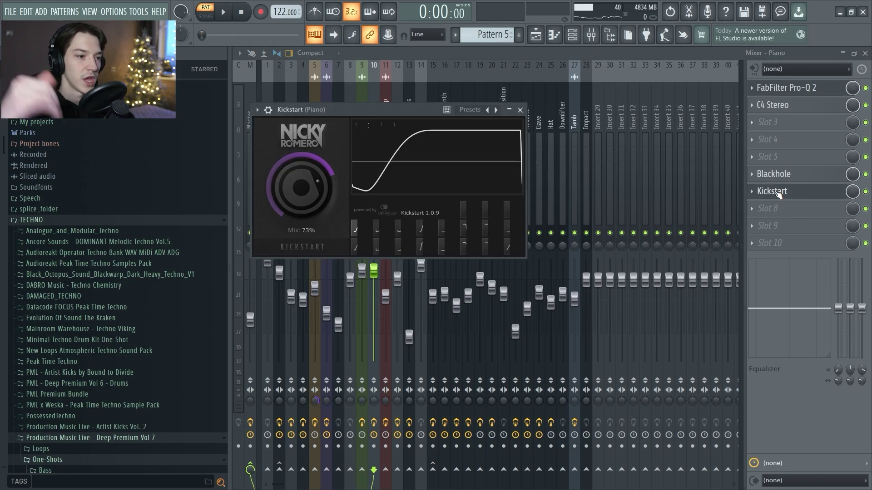
key("Escape")
key("Escape")
key("Escape")
key("Escape")
key("Escape")
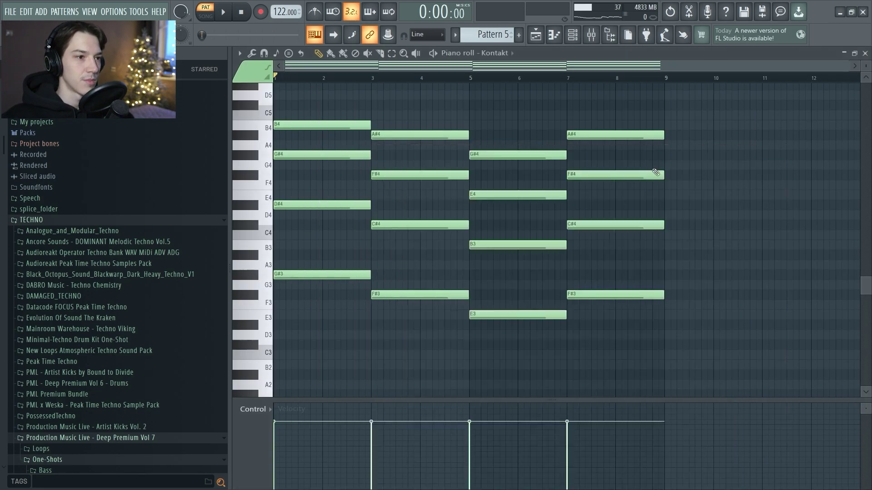
Open the Meduza Synth track's Pattern 9 Serum chords in the piano roll and play them
scroll(393, 238, "up", 2)
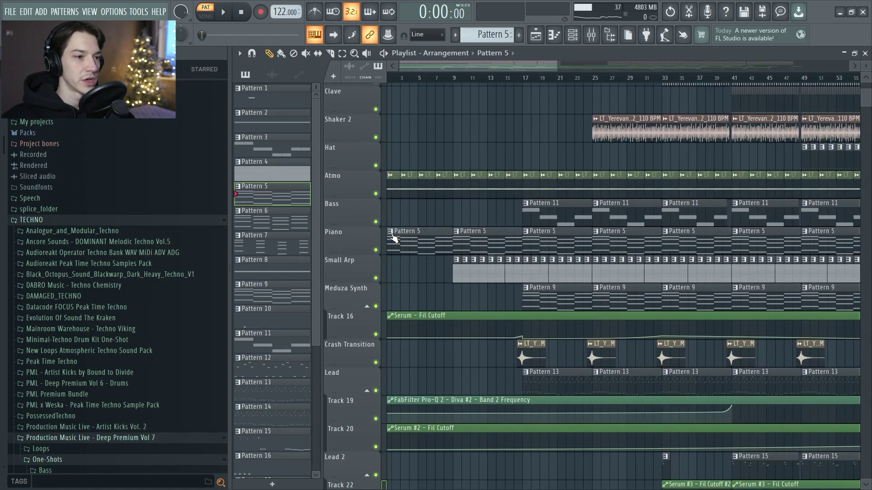
scroll(562, 266, "up", 2)
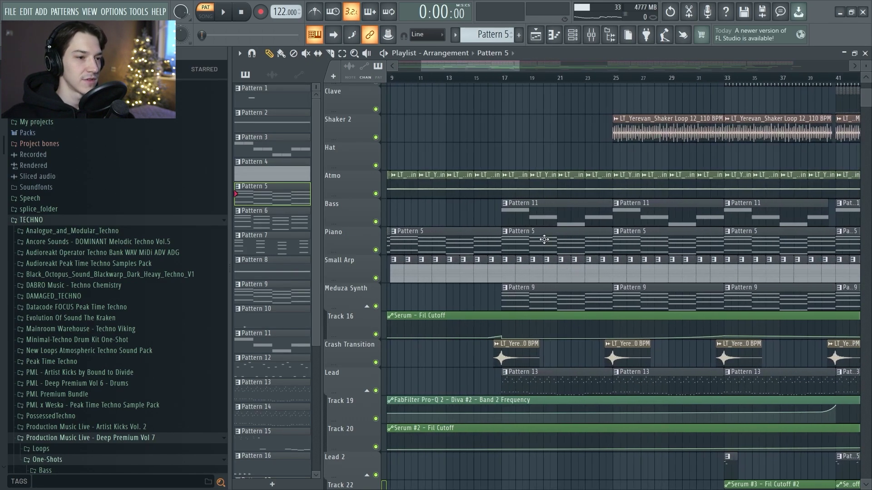
scroll(544, 239, "up", 1)
left_click(561, 315)
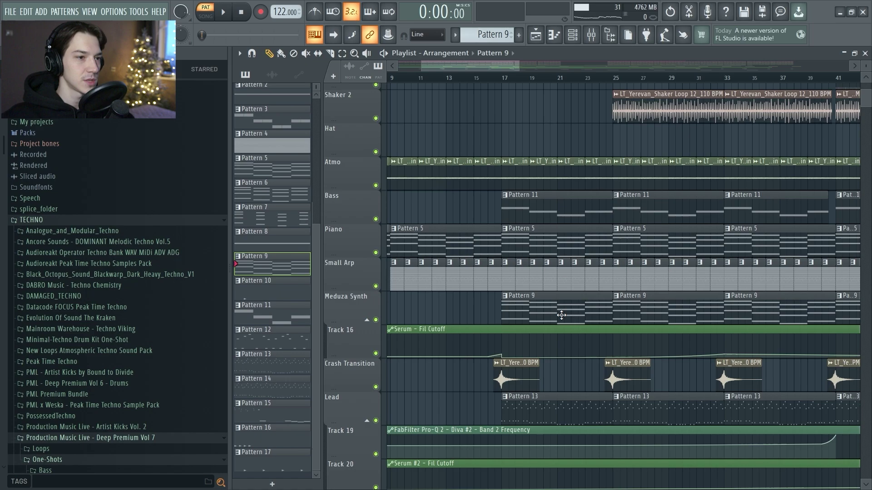
left_click(572, 35)
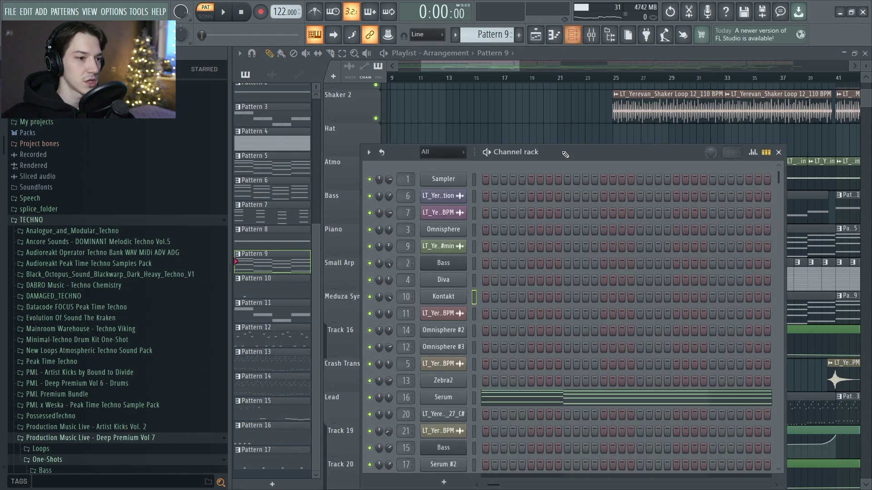
left_click(486, 401)
key("space")
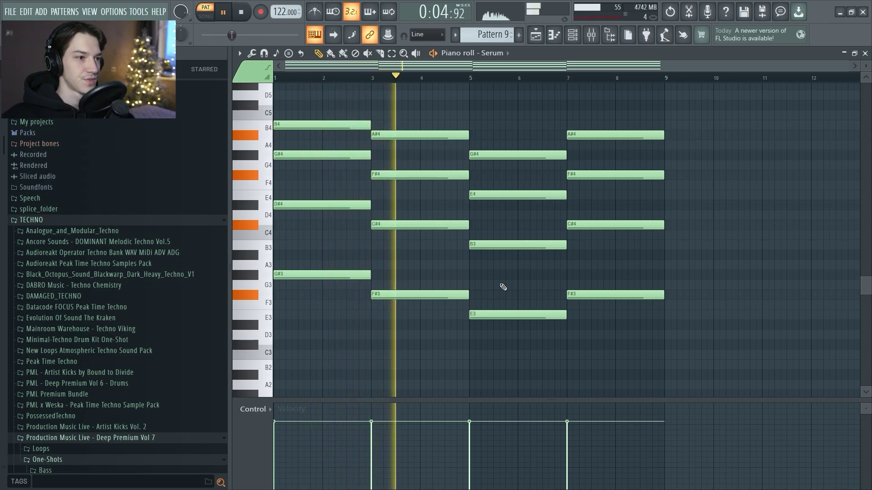
key("space")
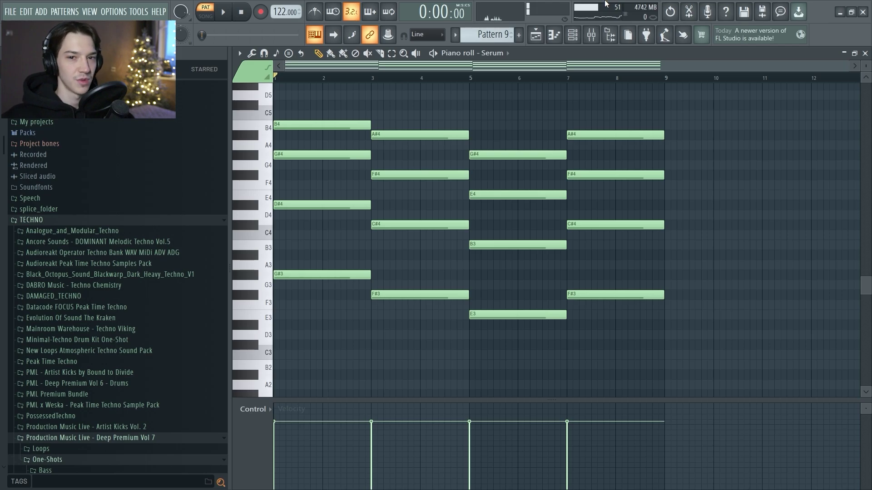
Examine the oscillator and FX pages of the Meduza Synth's Serum preset while Pattern 9 plays, then close the synth
left_click(572, 34)
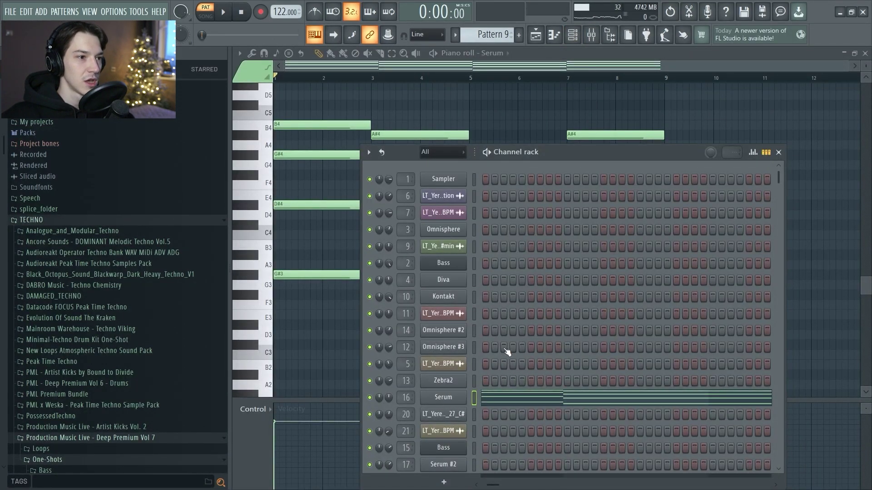
left_click_drag(579, 195, 579, 110)
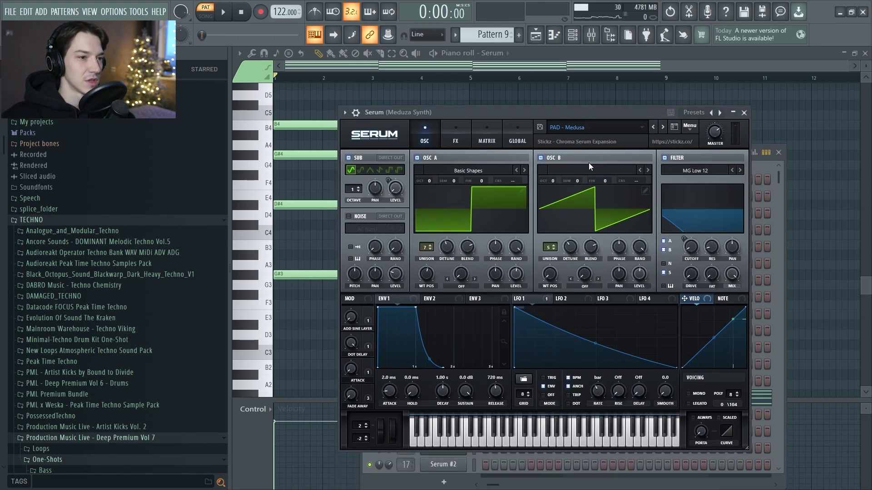
key("space")
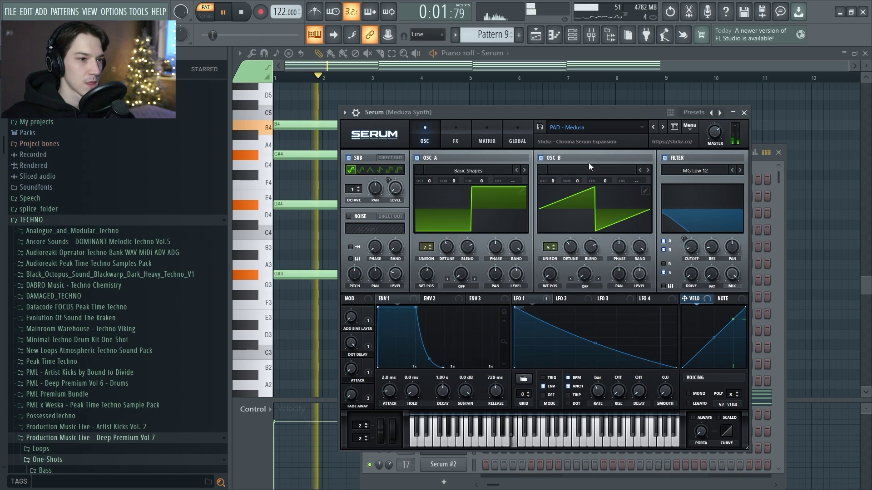
left_click(462, 134)
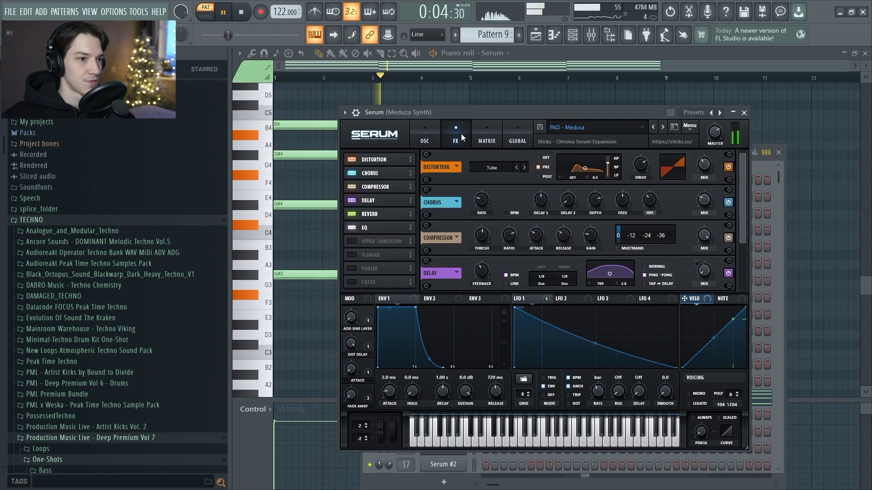
left_click(431, 134)
key("Escape")
key("Escape")
key("space")
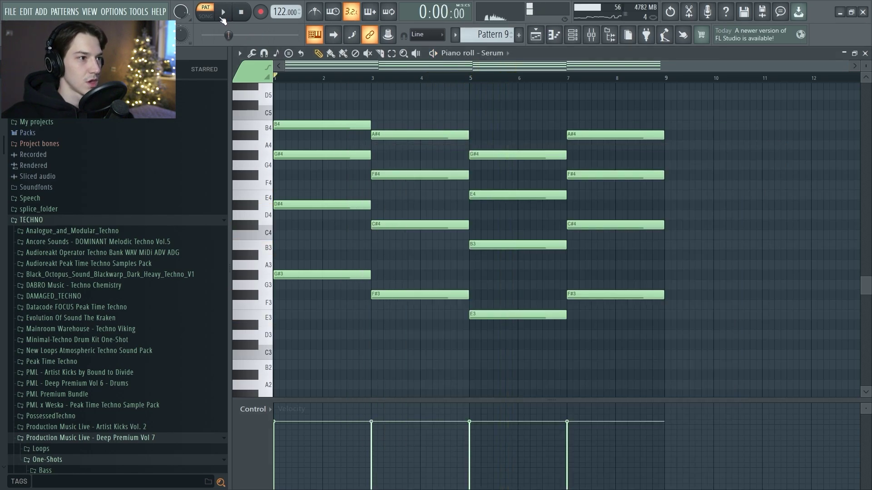
Switch to song mode and isolate the Piano, Meduza Synth and Track 16 tracks in the playlist
key("l")
key("F5")
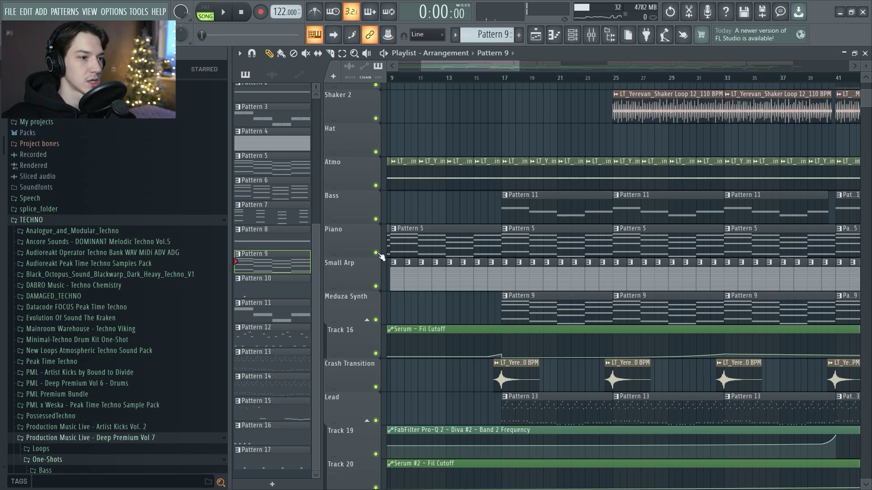
left_click(376, 253, "ctrl")
left_click(375, 320)
left_click(376, 353)
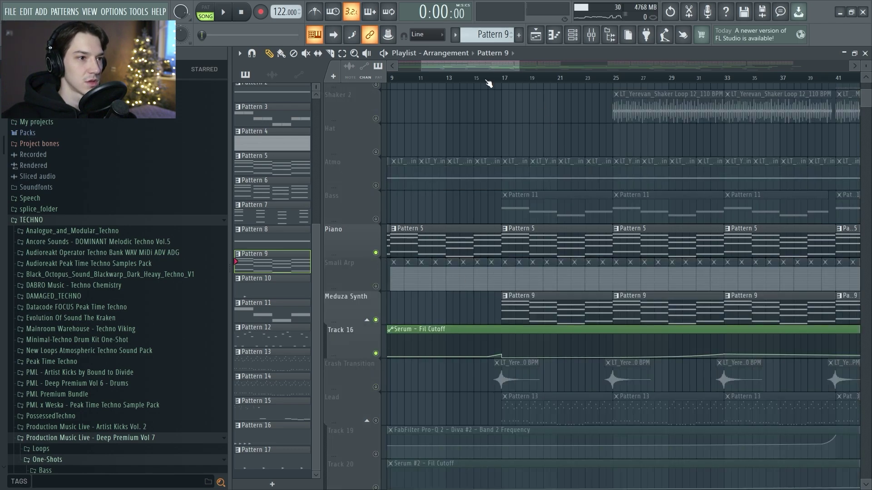
Play the arrangement from bar 17 to hear the piano and Meduza Synth together with the filter cutoff automation
left_click(504, 83)
key("space")
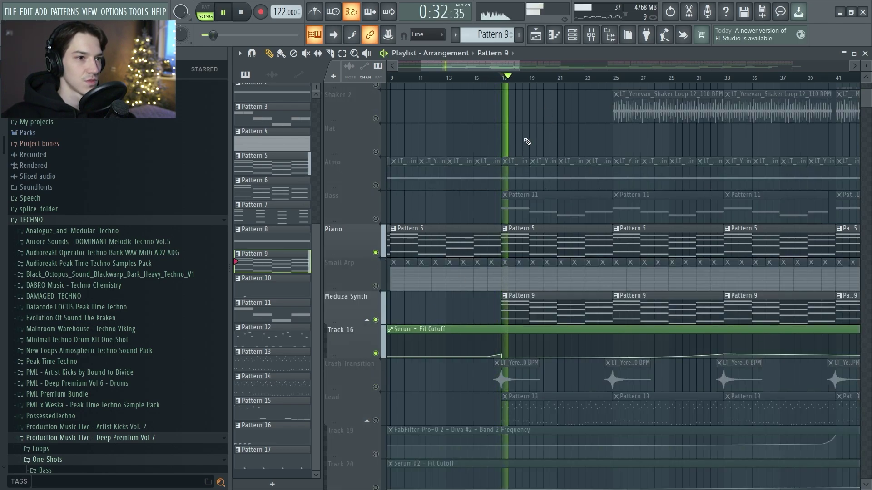
scroll(489, 227, "down", 3)
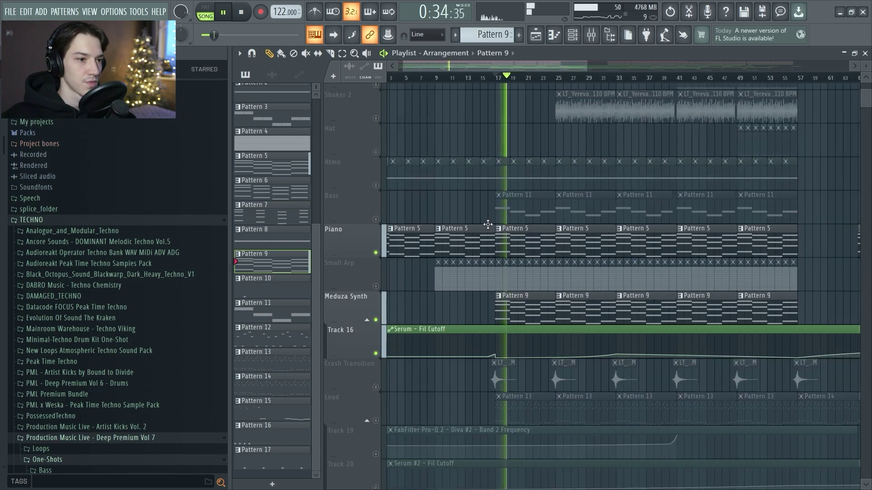
scroll(489, 227, "down", 1)
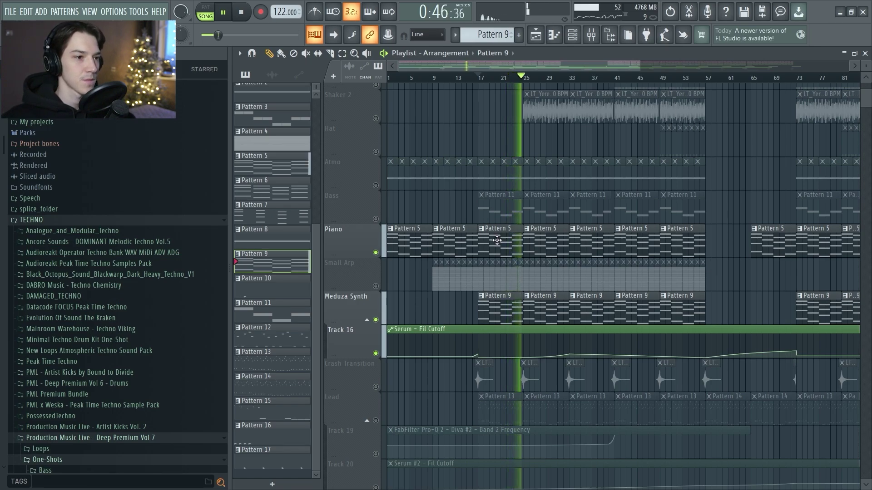
key("space")
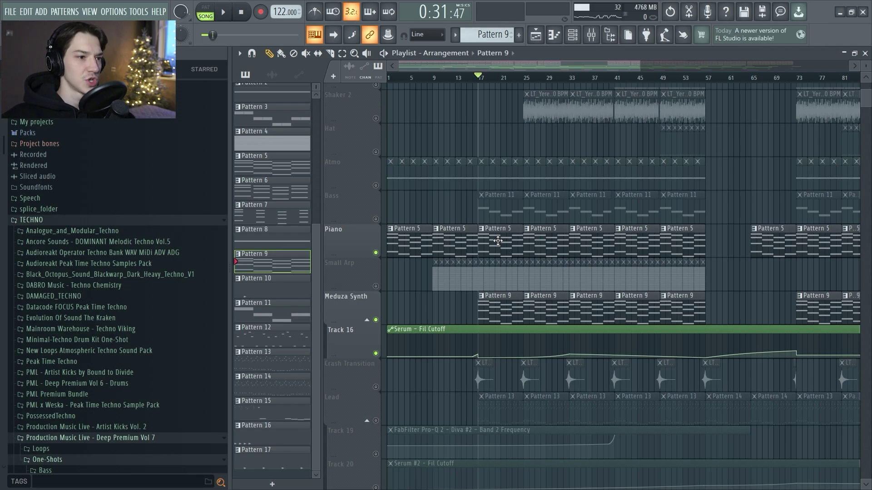
Open the Meduza Synth mixer track and examine its Blackhole reverb settings
left_click(610, 35)
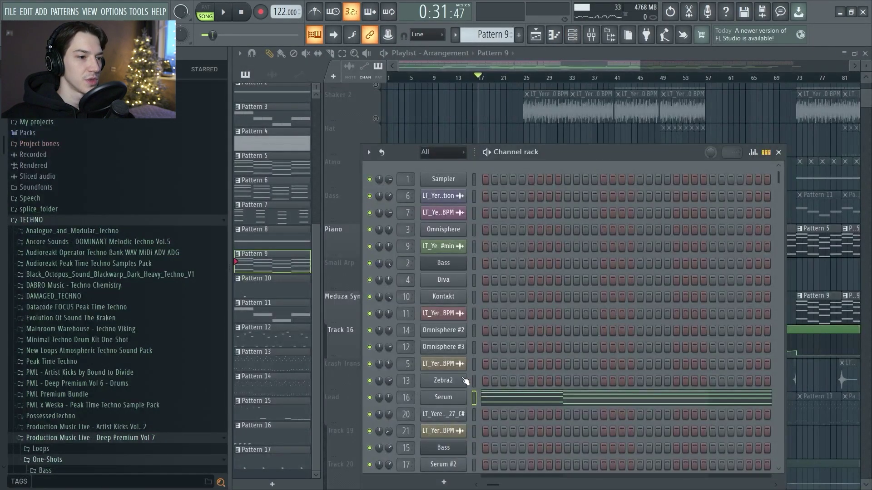
left_click(592, 36)
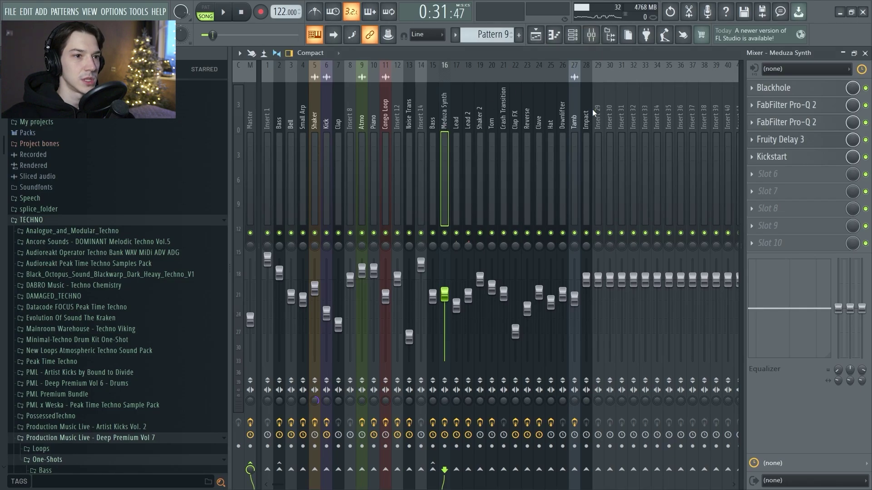
left_click(800, 90)
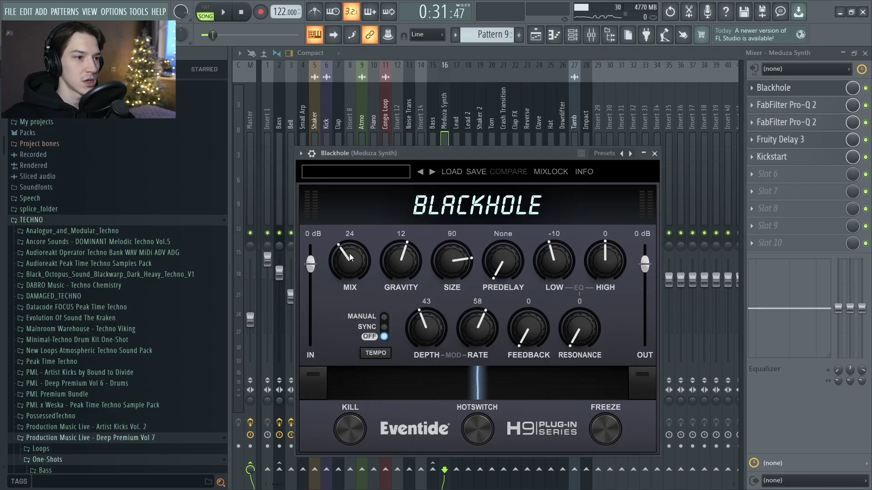
left_click(781, 87)
Examine the low cut and high cut bands of the first FabFilter Pro-Q 2 on the Meduza Synth track during playback
left_click(786, 105)
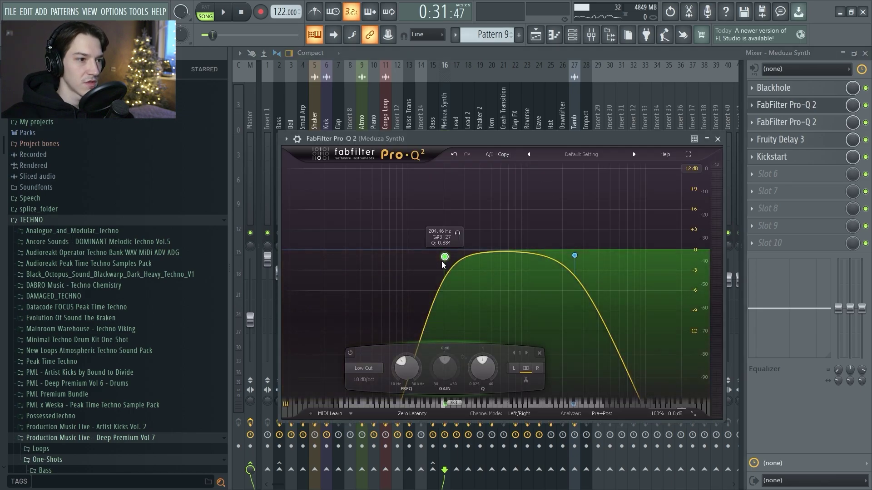
key("space")
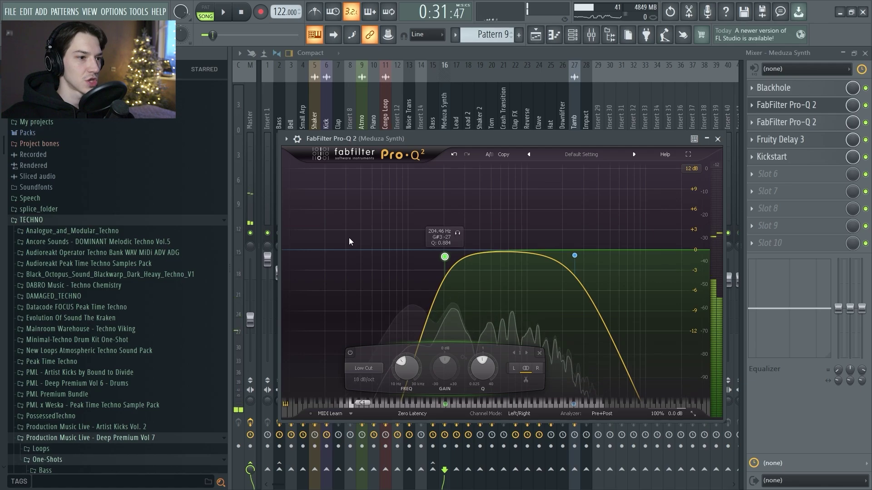
left_click(574, 256)
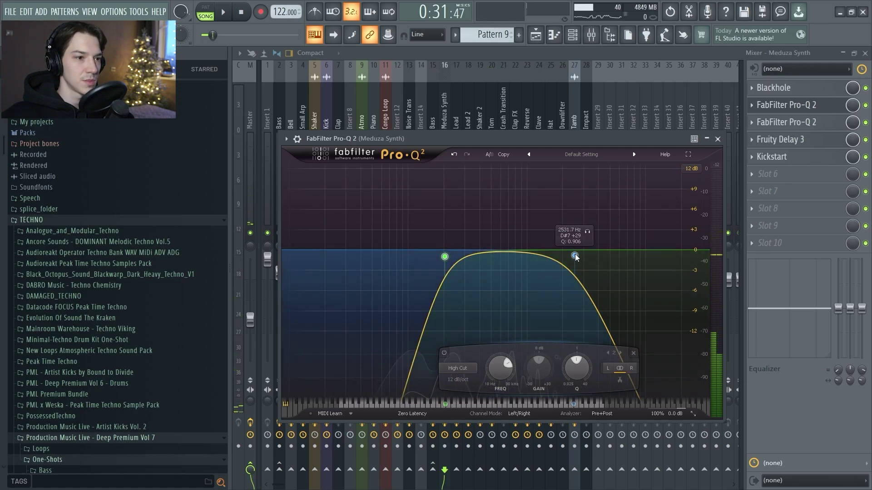
left_click(718, 139)
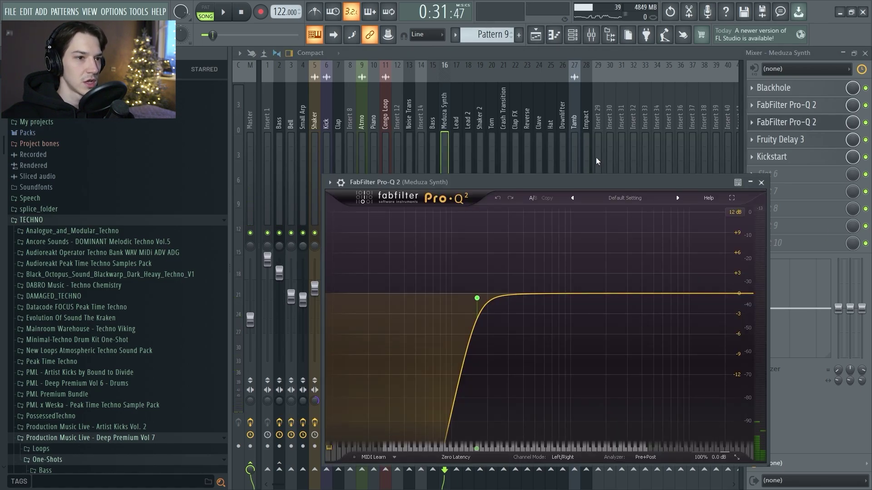
Examine the low cut of the second FabFilter Pro-Q 2 on the Meduza Synth track during playback, then close it
key("space")
key("space")
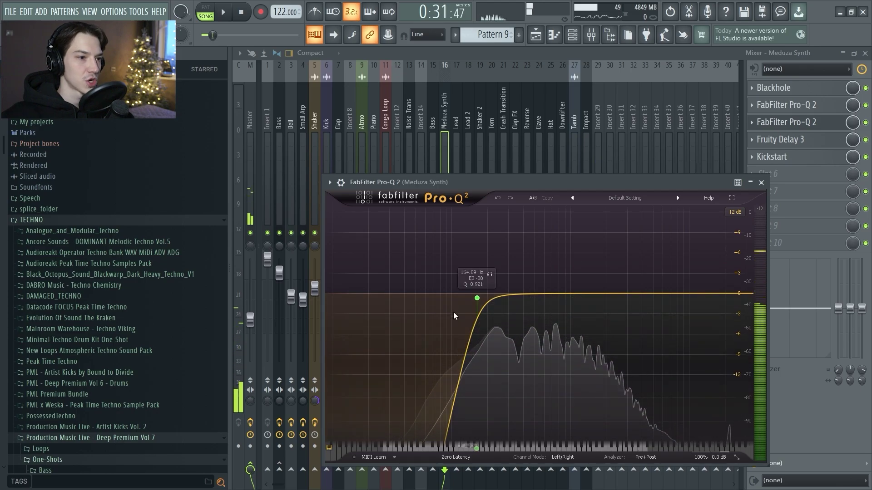
left_click(761, 182)
Examine the Fruity Delay 3 and Kickstart settings on the Meduza Synth track, then return to the playlist
left_click(787, 138)
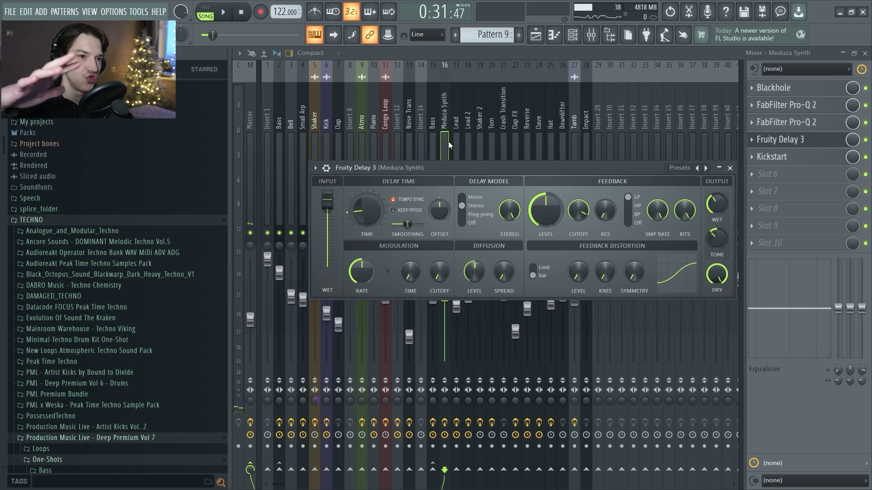
left_click(788, 139)
left_click(789, 159)
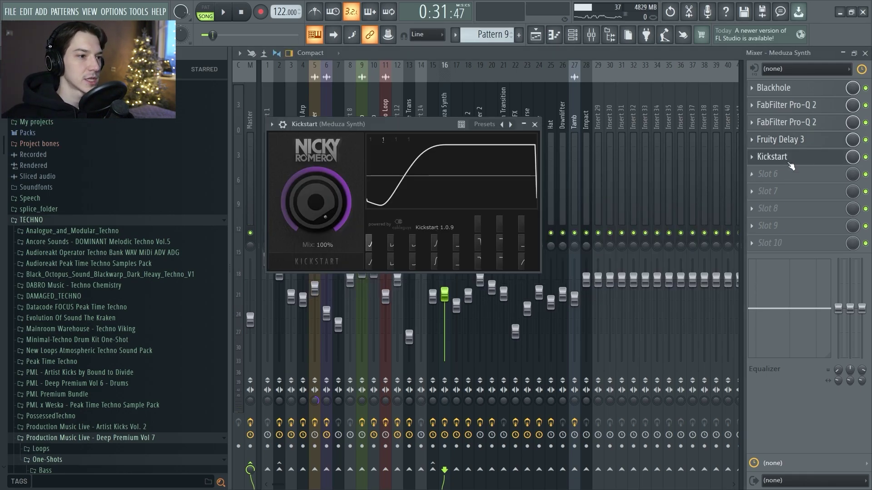
left_click(787, 163)
key("Escape")
key("Escape")
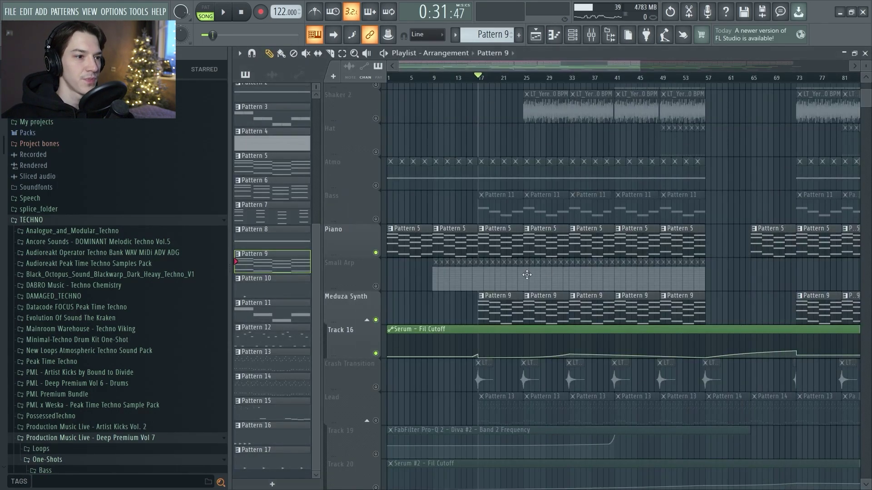
Play the isolated tracks from bar 17 briefly, then unmute the Small Arp track
key("space")
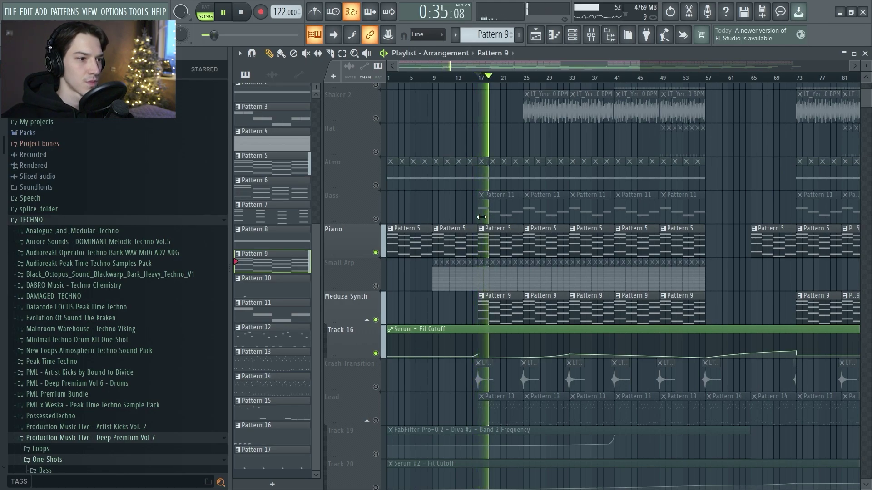
key("space")
left_click(376, 286)
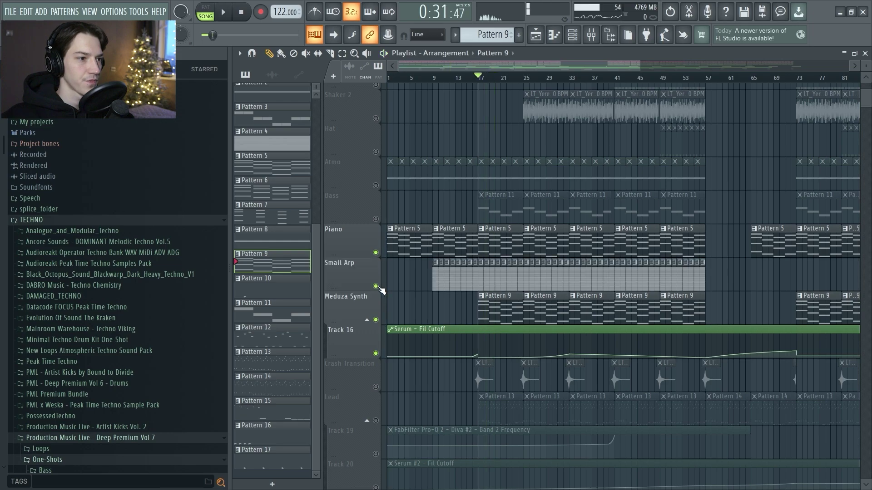
Select the Small Arp's Pattern 4 and examine its Diva synth settings, then return to the playlist
scroll(425, 269, "up", 4)
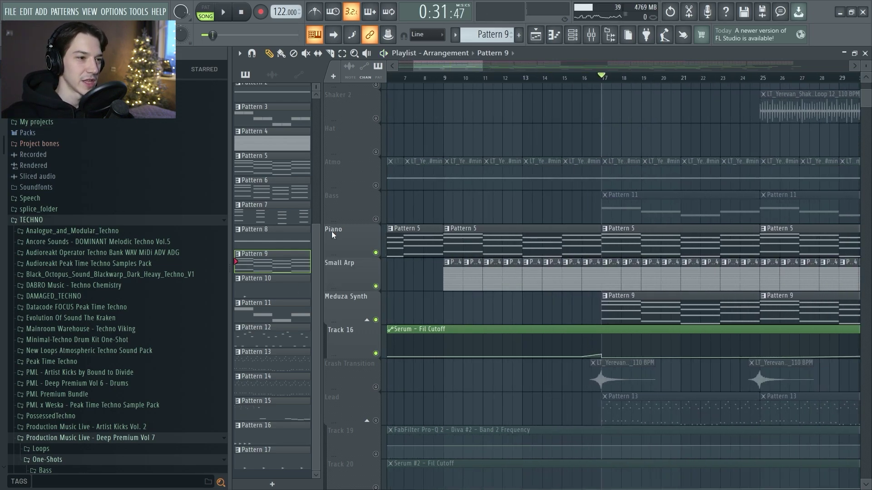
left_click(608, 270)
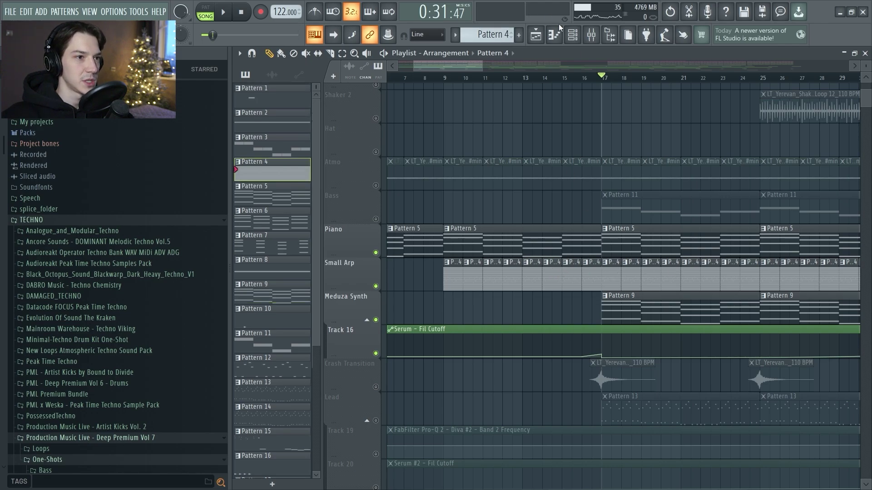
left_click(572, 34)
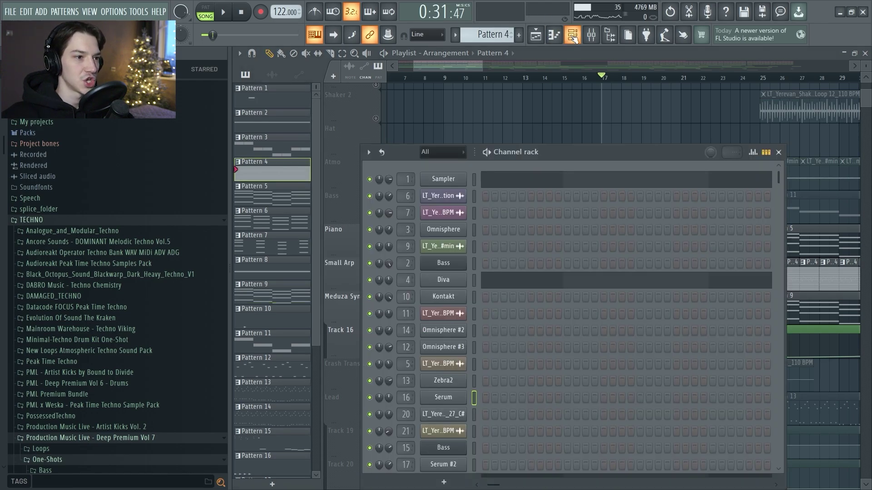
left_click(461, 280)
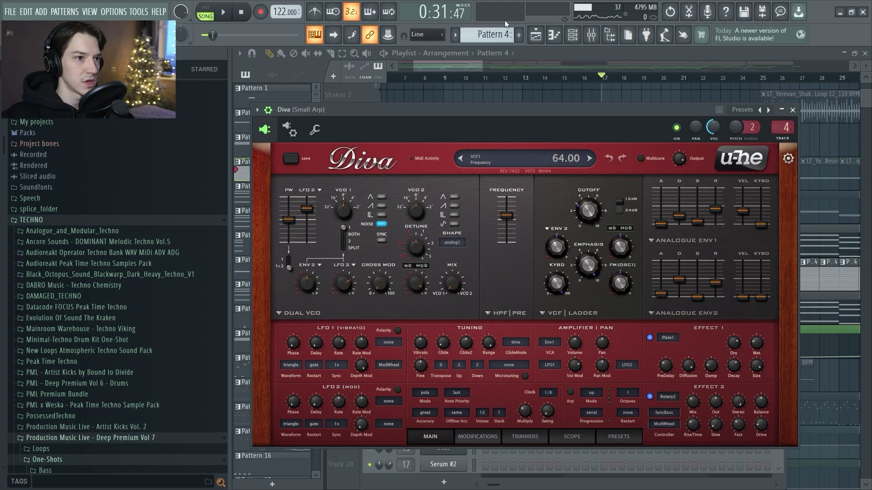
left_click(535, 34)
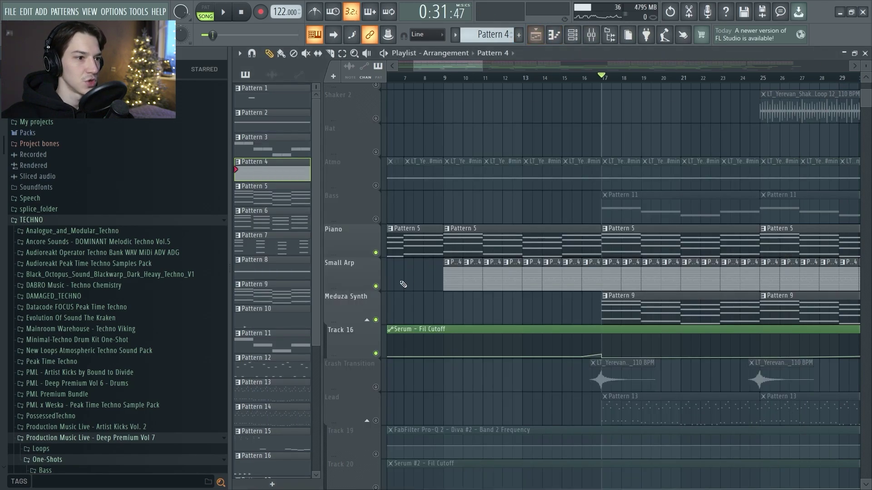
Solo the Small Arp track and play it from bar 17 briefly, then stop playback
right_click(375, 286)
key("space")
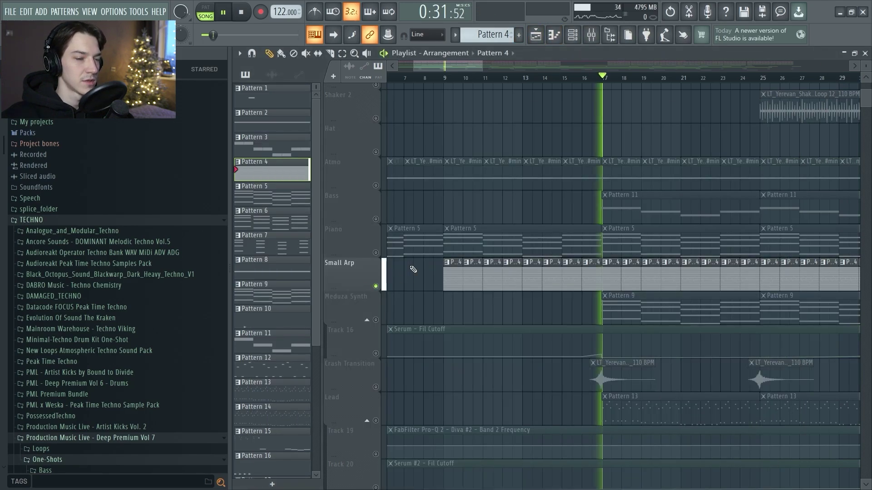
left_click(574, 36)
left_click(573, 36)
key("space")
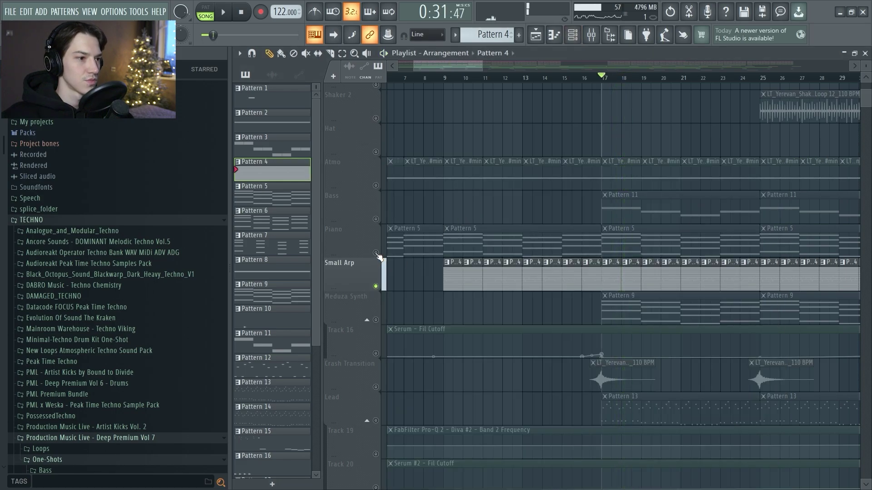
Bring back the Piano and Meduza Synth tracks, play them with the Small Arp, and show the Small Arp's mixer effects
right_click(376, 287)
left_click(376, 320)
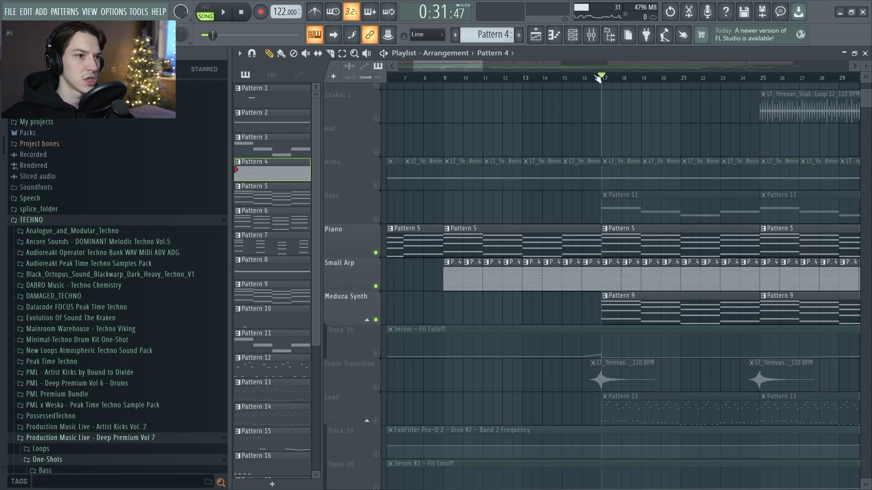
key("space")
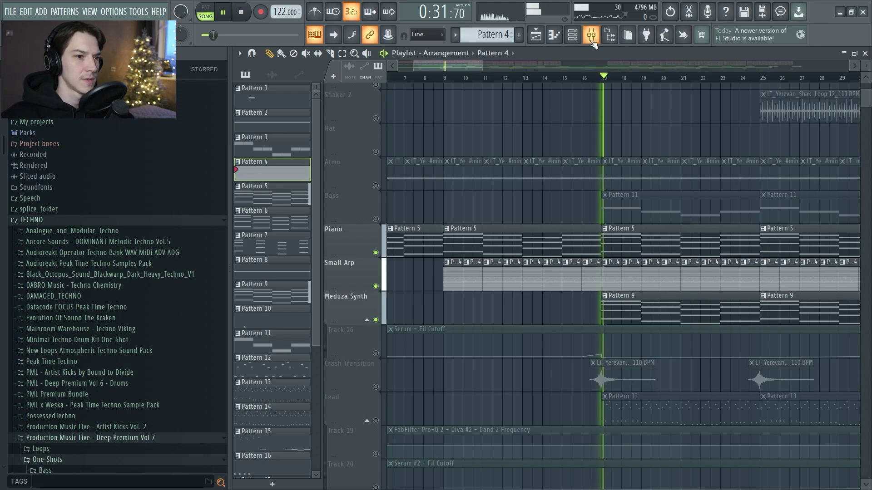
left_click(591, 36)
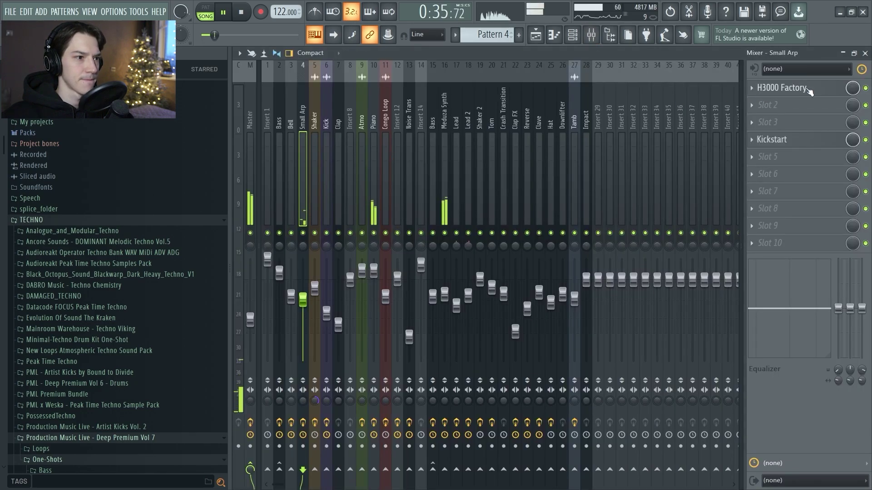
key("space")
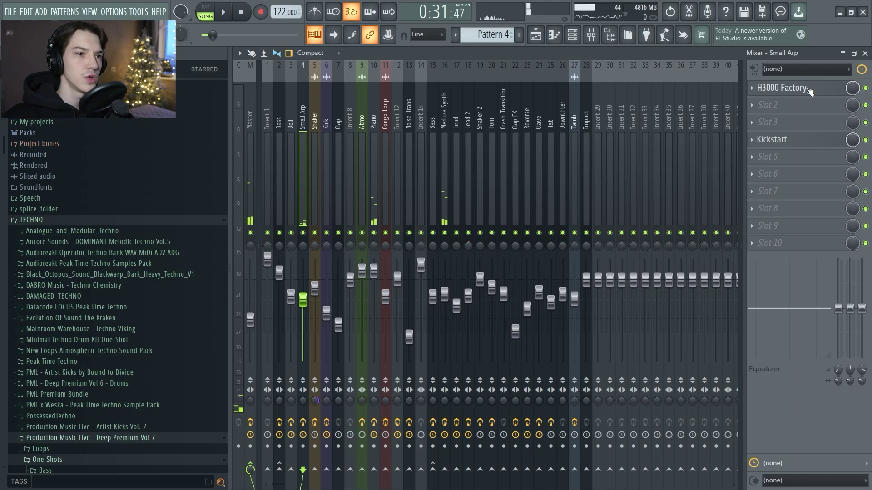
Examine the H3000 Factory effect settings on the Small Arp mixer track, then return to the playlist
left_click(807, 88)
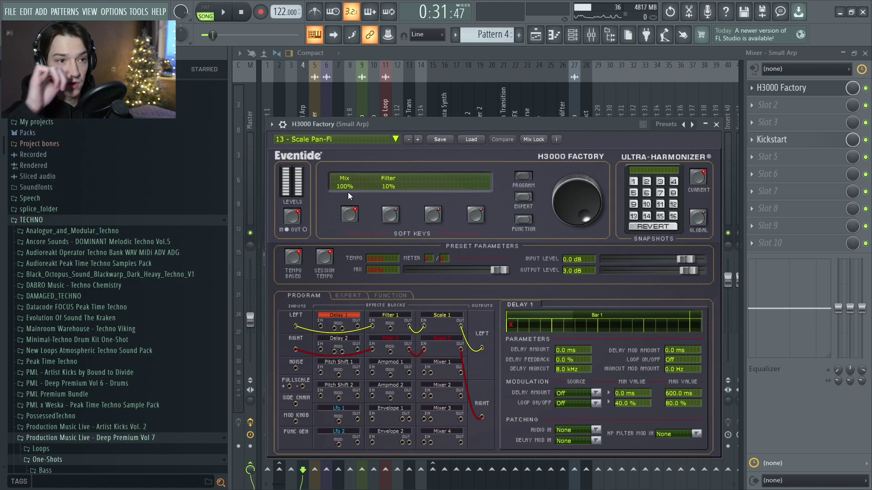
left_click(795, 146)
key("Escape")
key("Escape")
key("Escape")
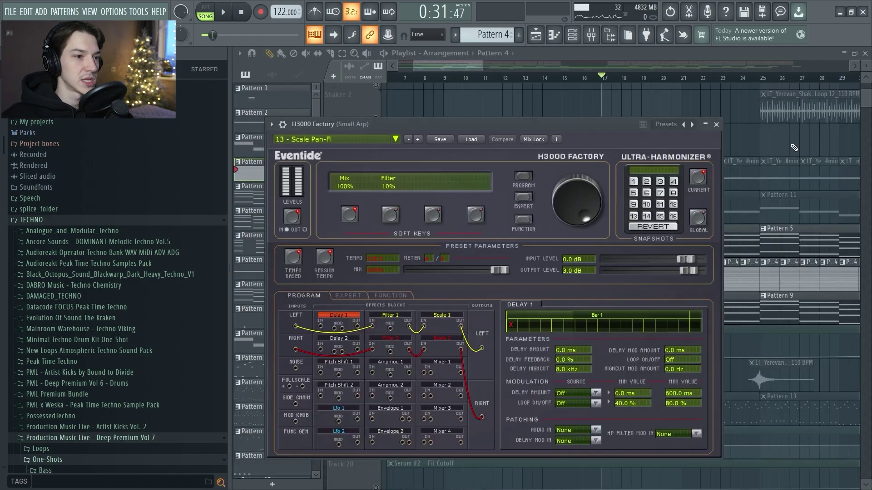
Play the Piano, Small Arp and Meduza Synth together from bar 17 while looking over the arrangement
key("space")
scroll(548, 174, "down", 4)
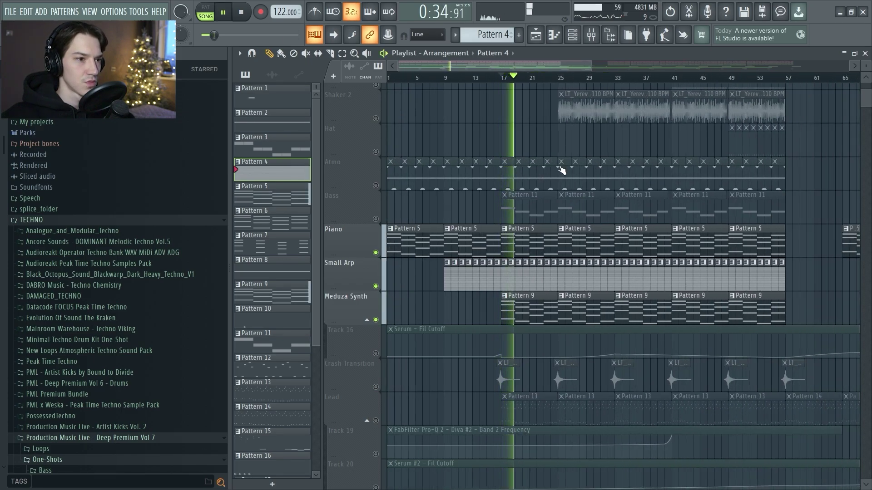
scroll(563, 170, "down", 2)
scroll(560, 166, "down", 1)
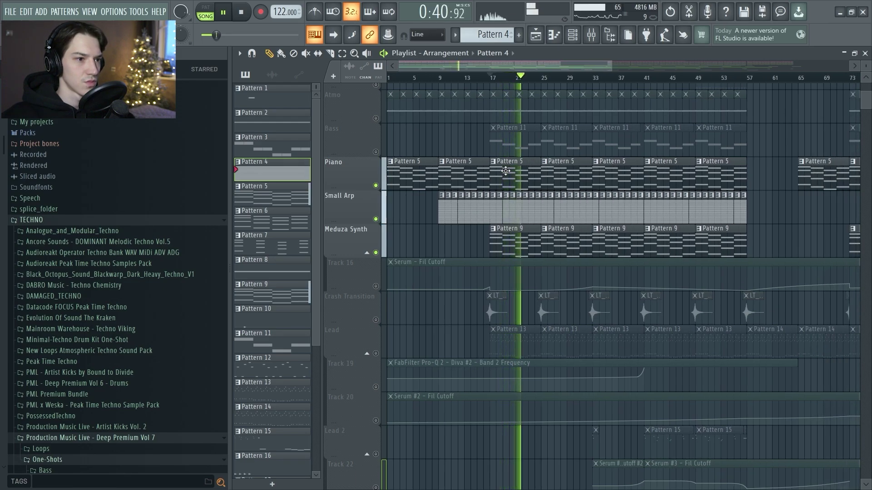
scroll(547, 167, "down", 2)
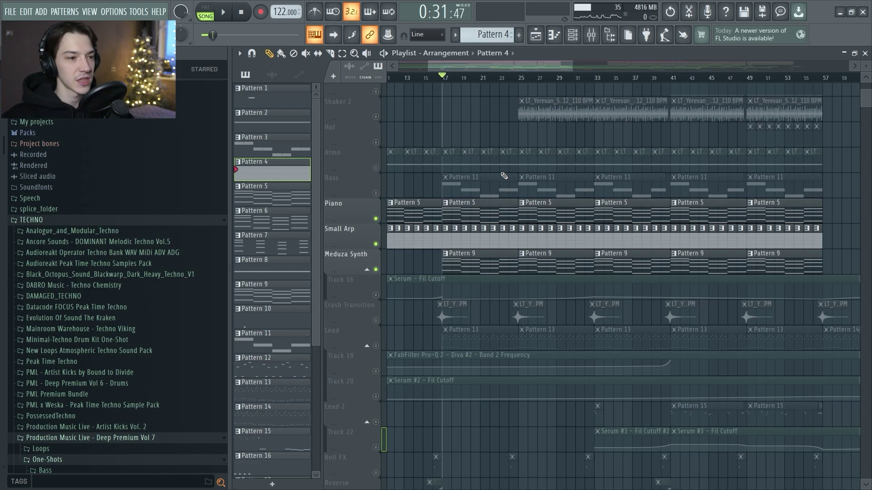
Solo the Lead track, then unmute its automation Tracks 19 and 20 and the Lead 2 track
left_click(376, 346)
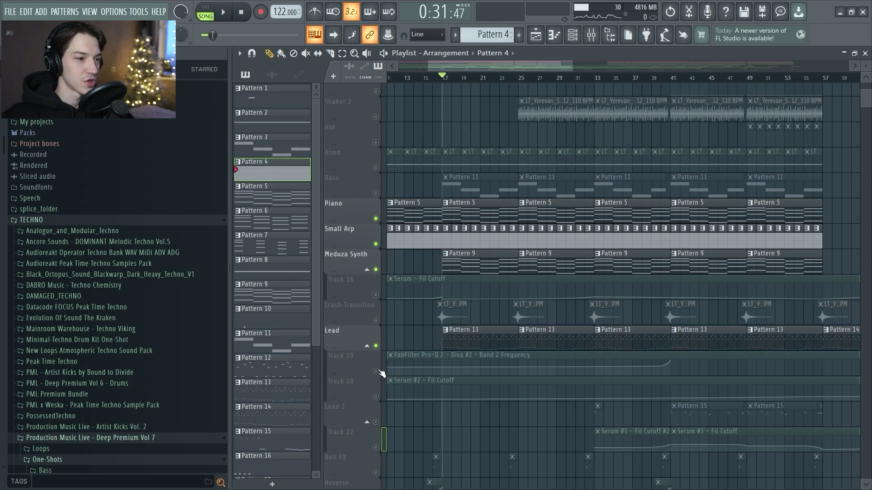
left_click(375, 371)
left_click(375, 397)
right_click(375, 346)
left_click(376, 371)
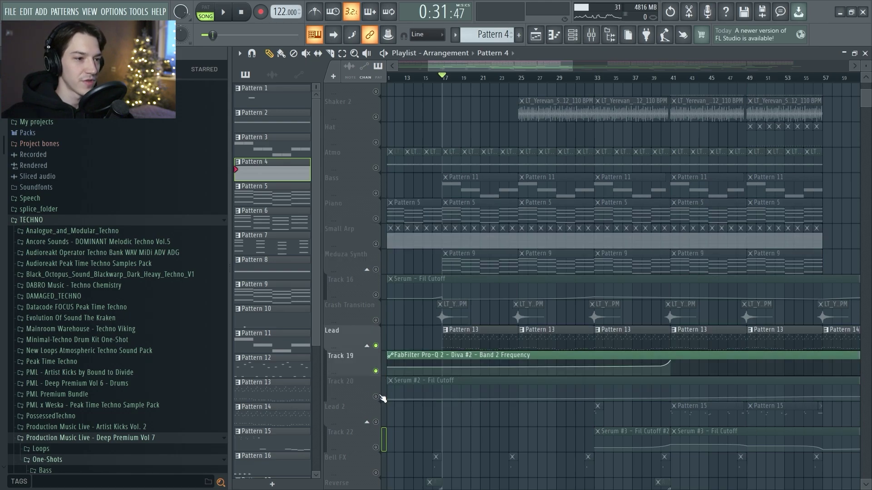
left_click(375, 397)
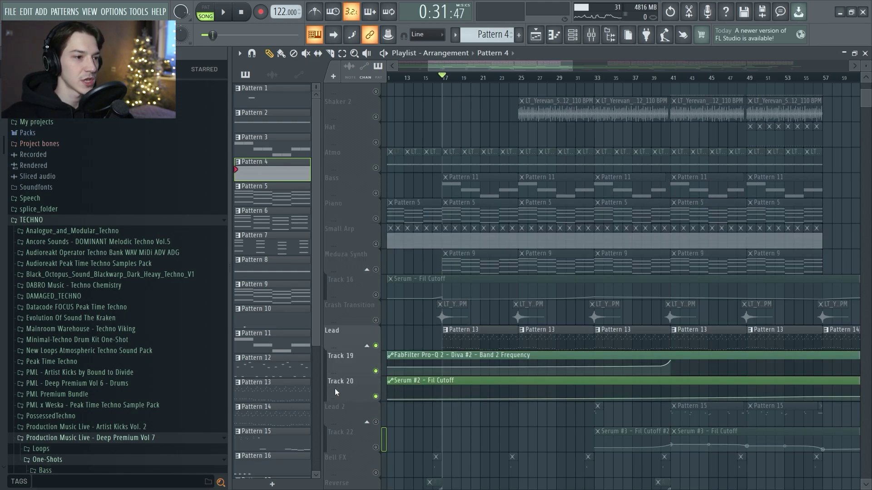
left_click(375, 422)
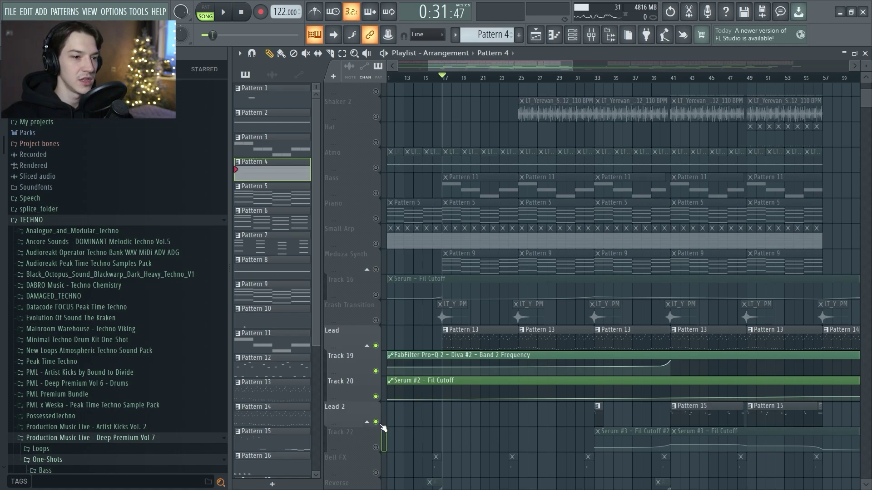
Play the isolated lead tracks from bar 17, select Pattern 13 and open its Serum #2 synth
key("space")
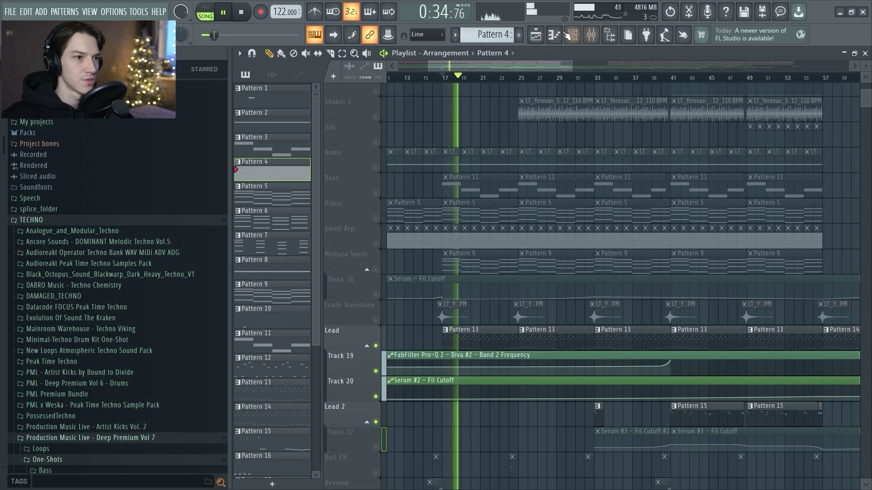
left_click(486, 329)
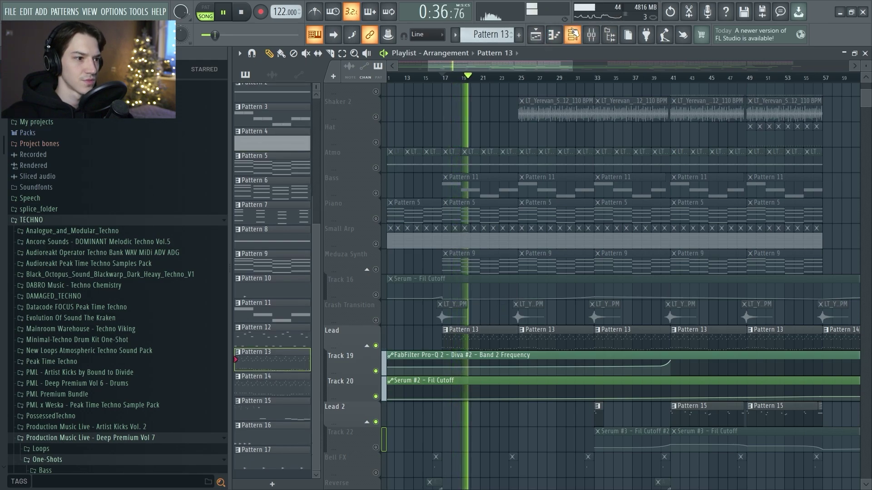
left_click(573, 32)
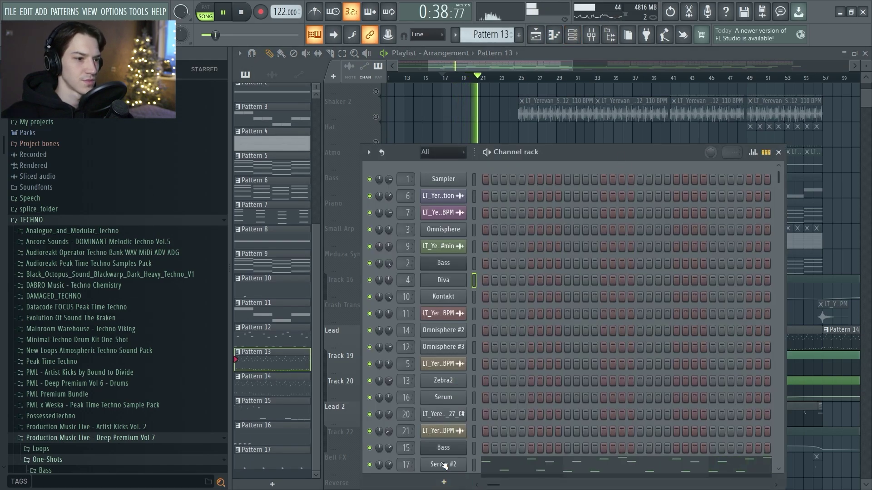
left_click(778, 152)
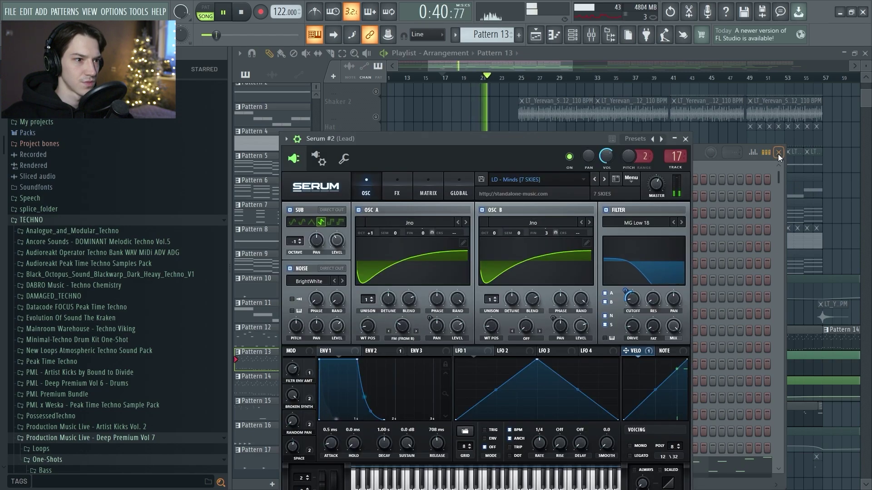
Examine the Serum #2 notes of Pattern 13 in the piano roll during playback, then return to the playlist and stop
left_click_drag(506, 145, 362, 122)
double_click(567, 340)
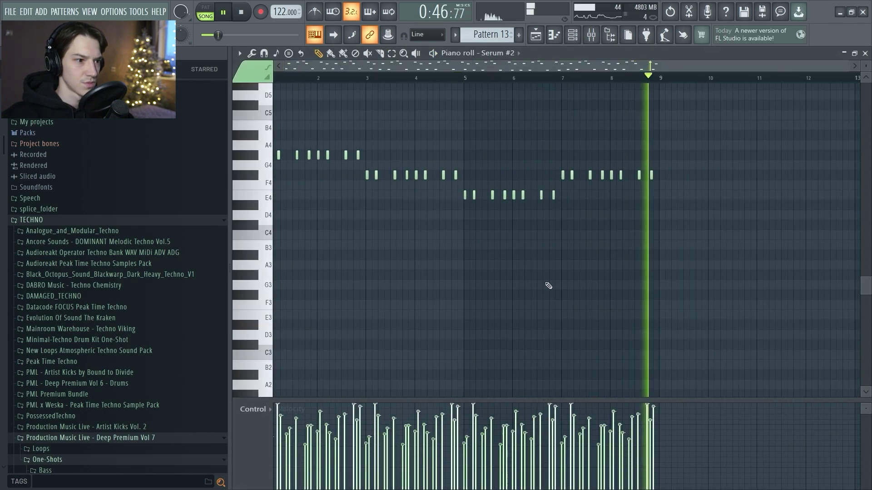
key("Escape")
key("Escape")
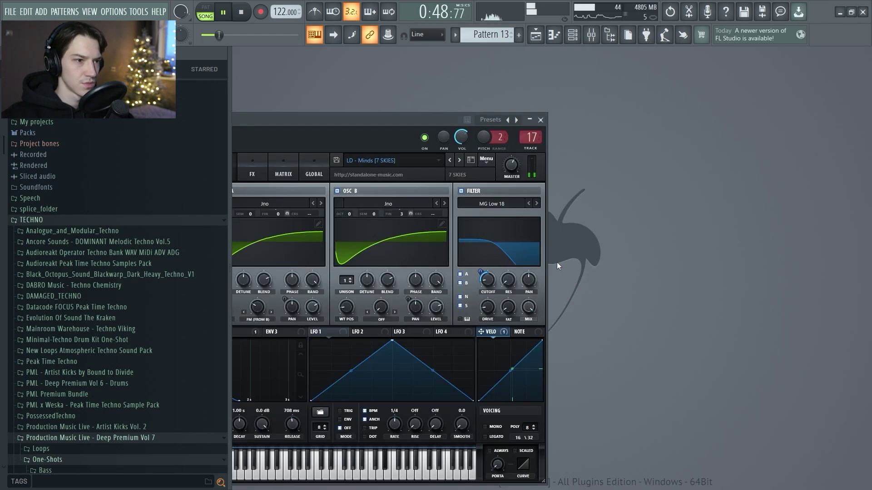
left_click(537, 36)
scroll(581, 227, "down", 2)
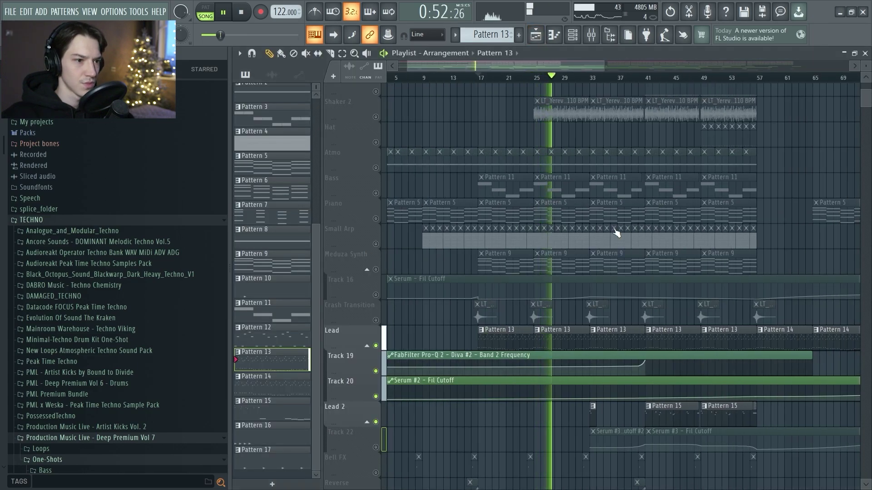
key("space")
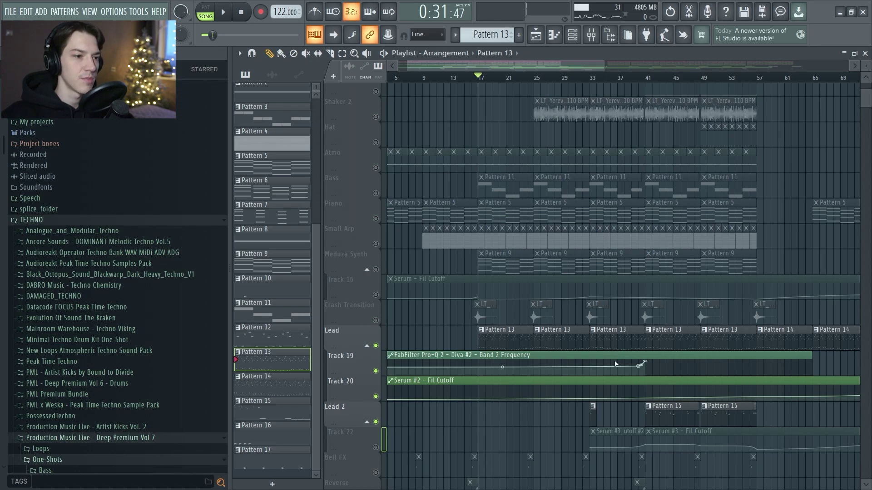
Reopen Serum #2 and look up its current preset's pack among the user presets, then close the synth without changing the preset
scroll(615, 355, "up", 2)
left_click(573, 35)
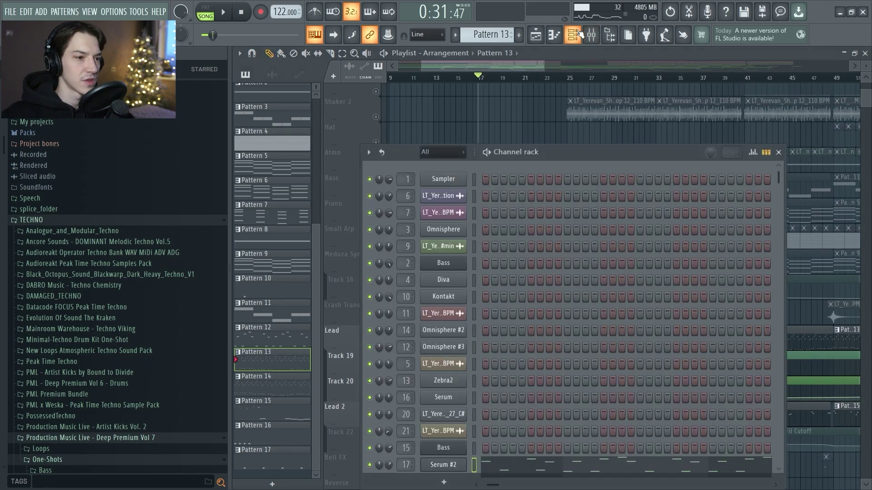
left_click(444, 465)
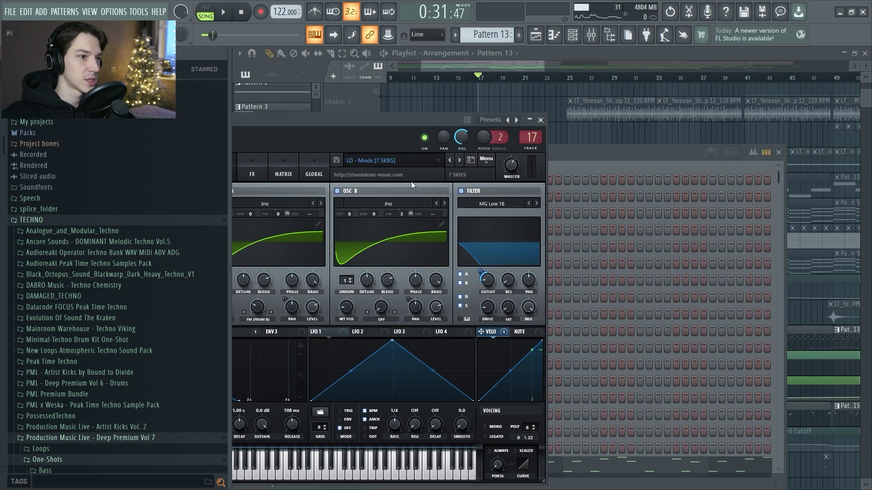
left_click_drag(374, 125, 502, 114)
left_click(522, 149)
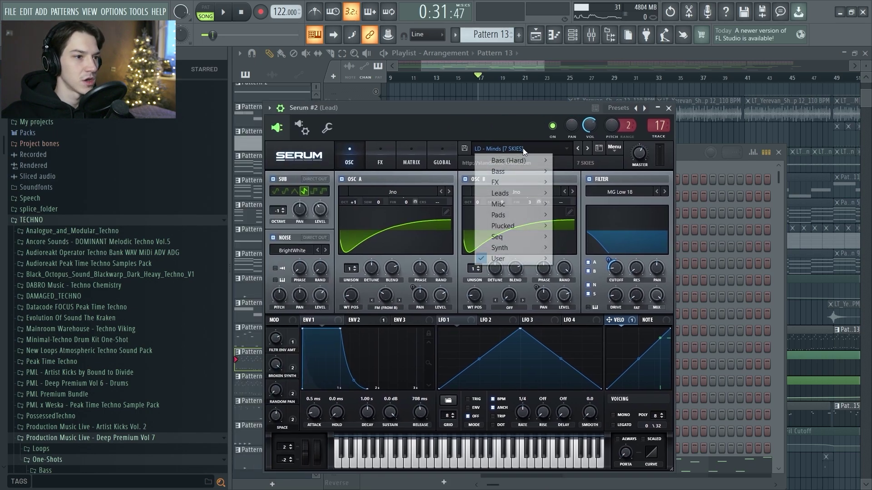
mouse_move(510, 262)
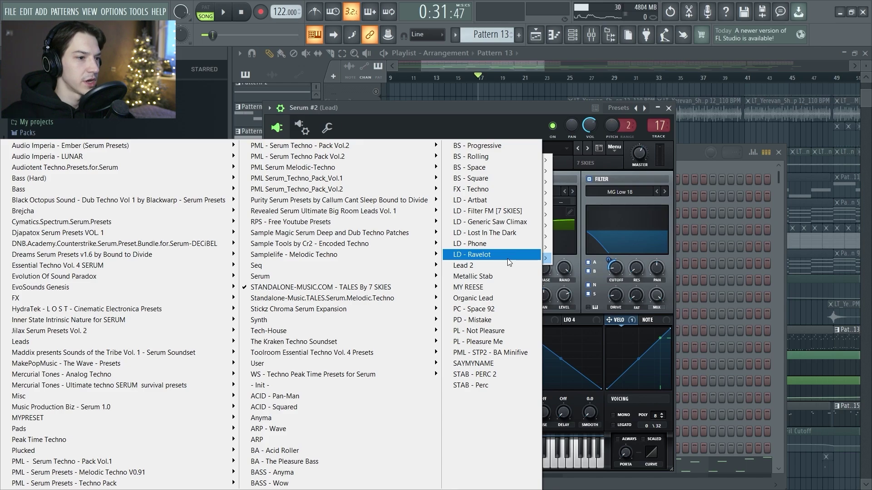
mouse_move(422, 287)
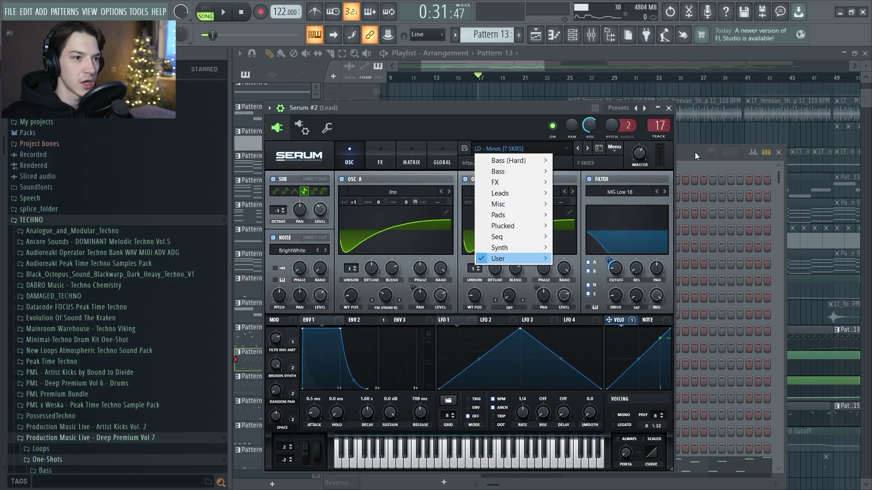
left_click(695, 151)
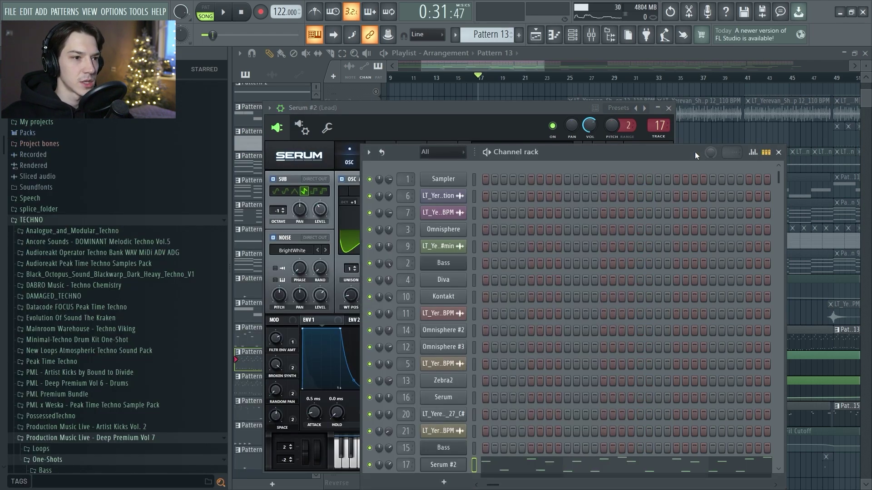
left_click(668, 107)
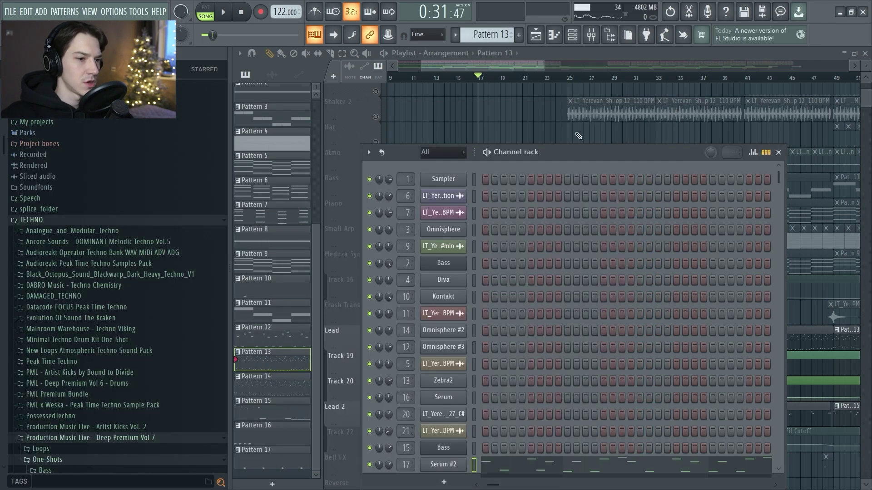
Examine the cut filters of the first FabFilter Pro-Q 2 on the Lead mixer track, then return to the playlist
key("F6")
left_click(591, 34)
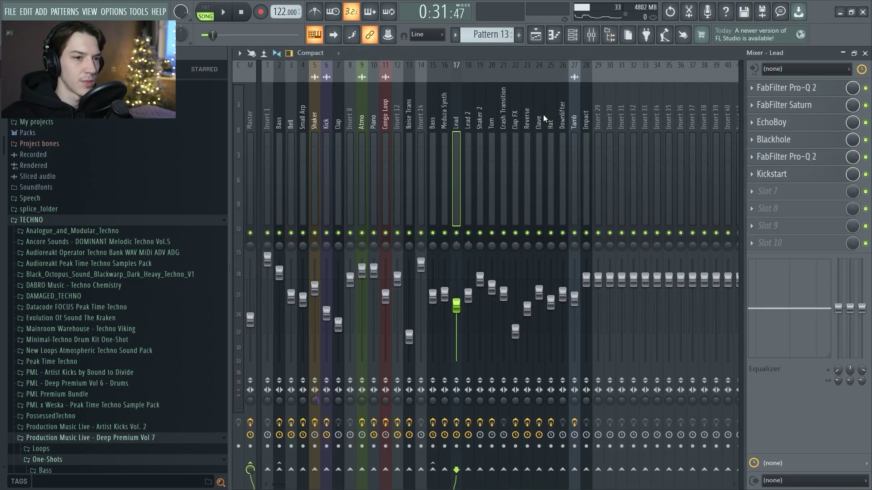
left_click(785, 88)
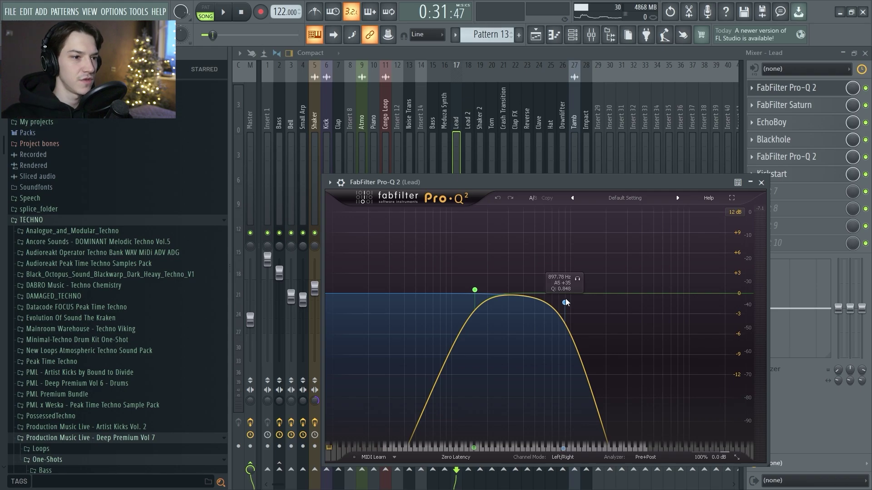
key("F5")
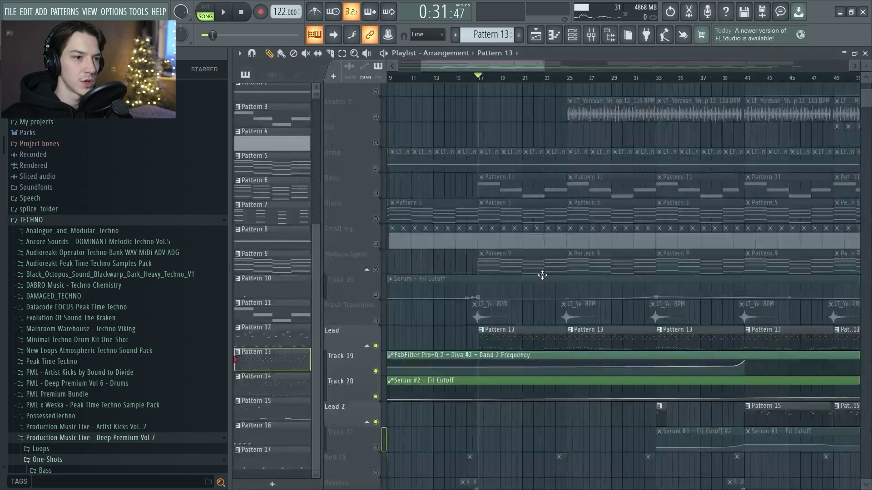
Play the isolated lead tracks from about bar 39, mute Lead 2 to hear the main lead alone, and stop playback
left_click(725, 78)
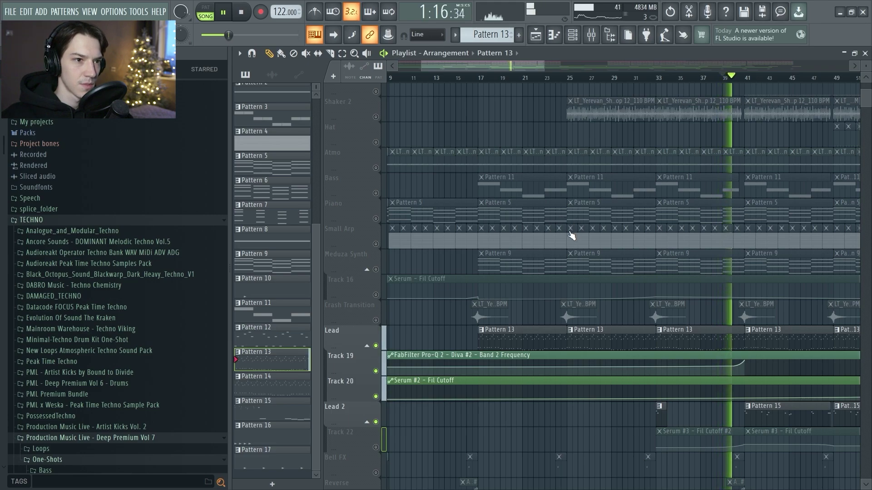
scroll(576, 225, "down", 2)
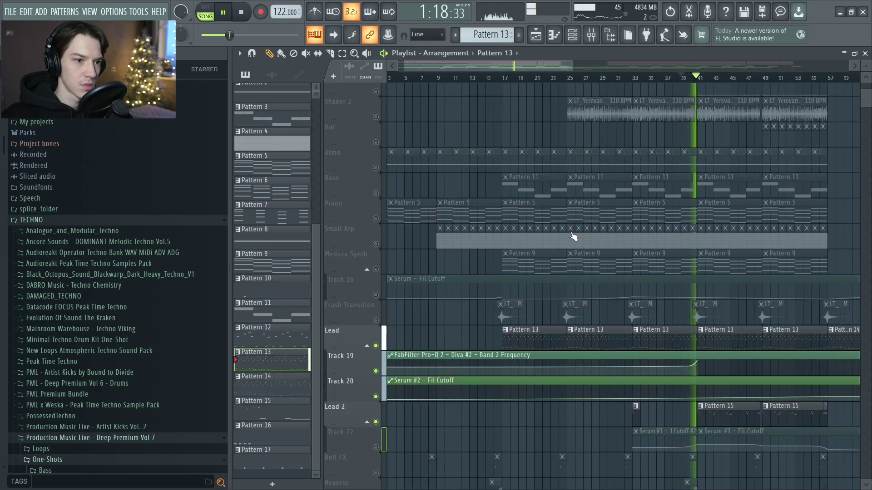
scroll(570, 259, "down", 1)
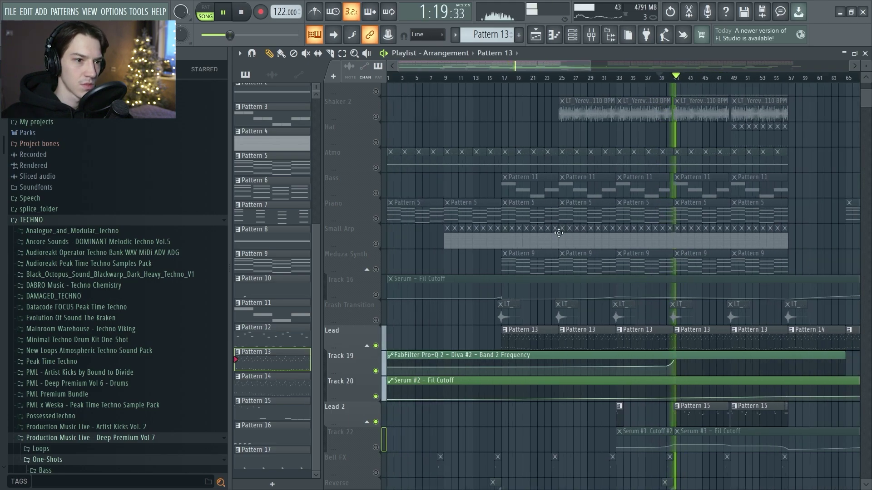
left_click(376, 423)
scroll(611, 266, "down", 3)
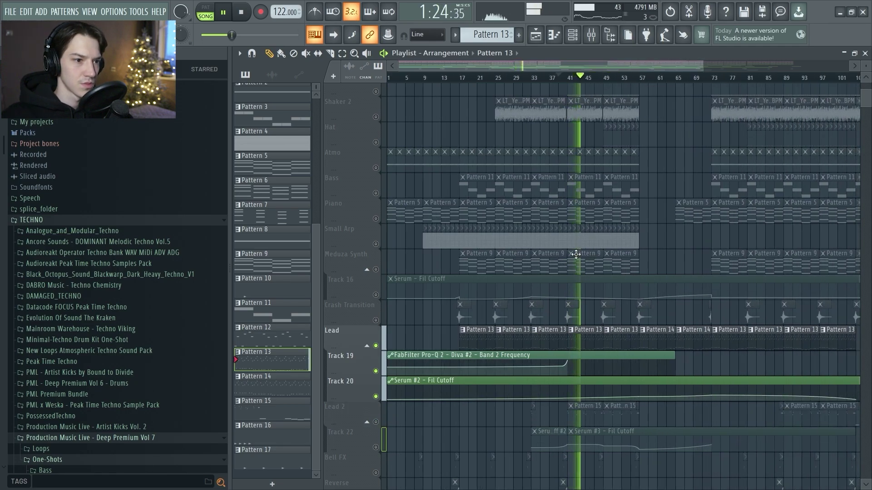
scroll(584, 276, "up", 1)
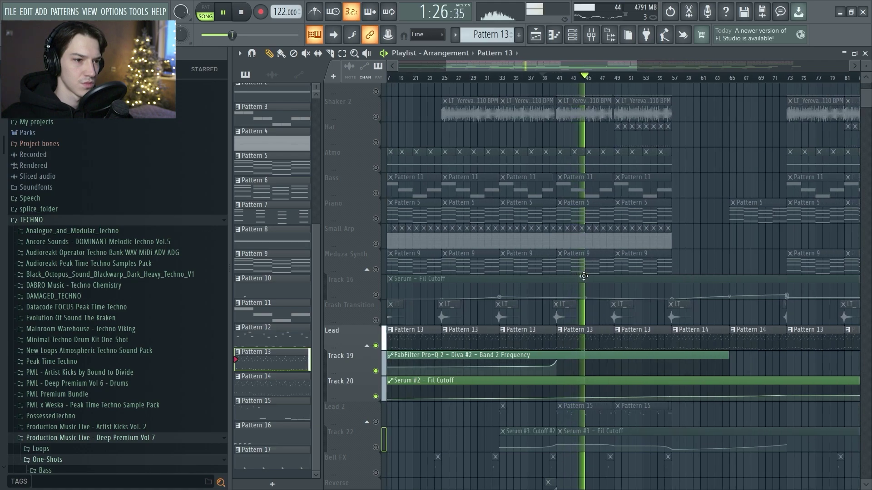
scroll(586, 291, "up", 2)
key("space")
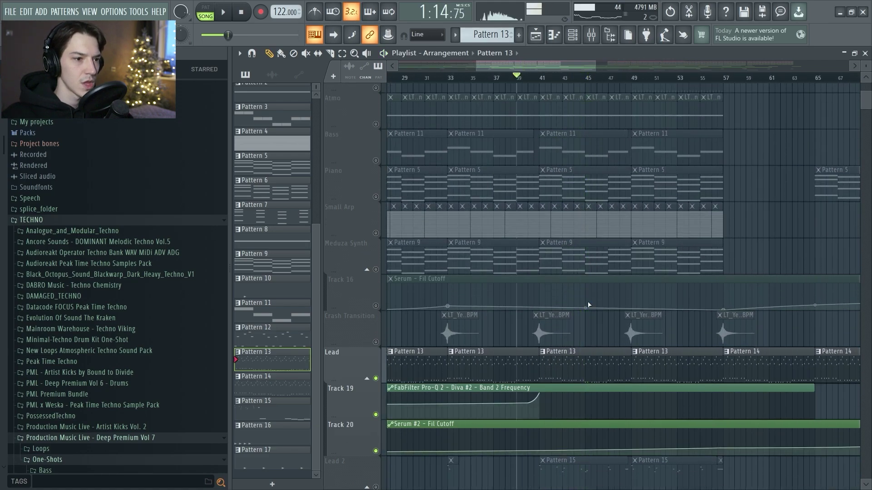
Open the Lead's Pattern 13 notes in the piano roll and randomize their velocity levels
double_click(592, 352)
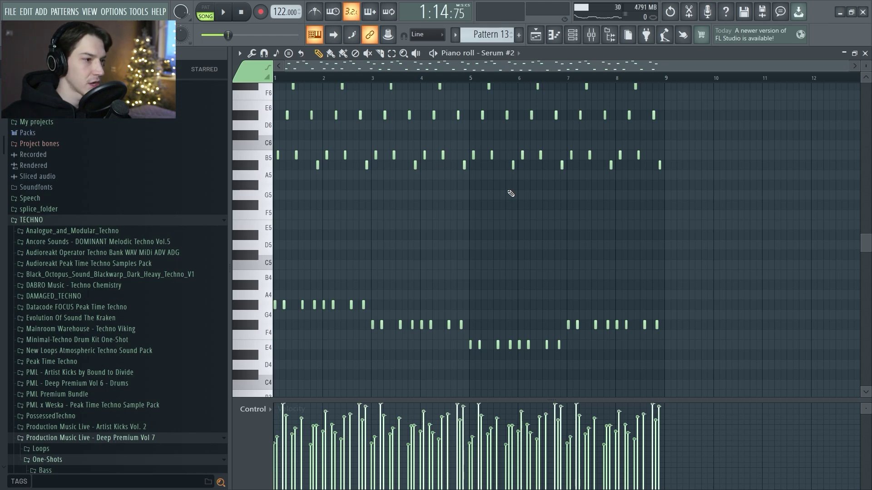
key("alt+r")
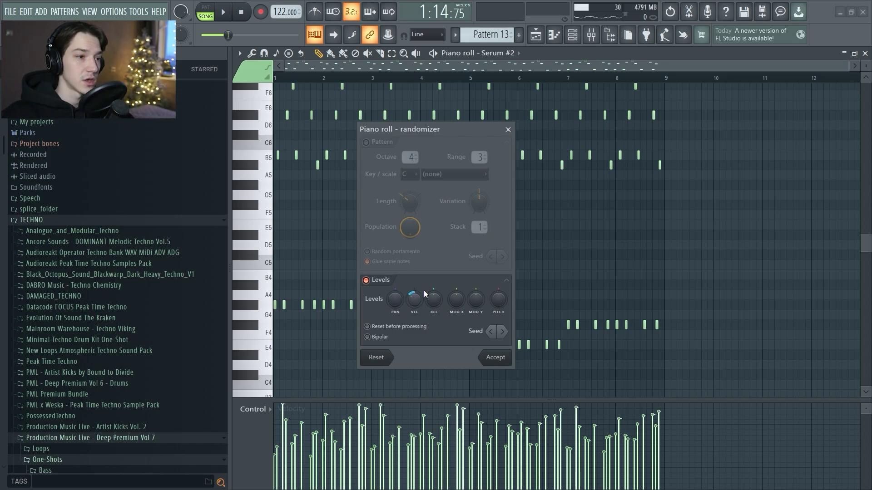
key("Return")
Examine the filter and velocity modulation of the Serum #2 synth, then return to the playlist
left_click(572, 35)
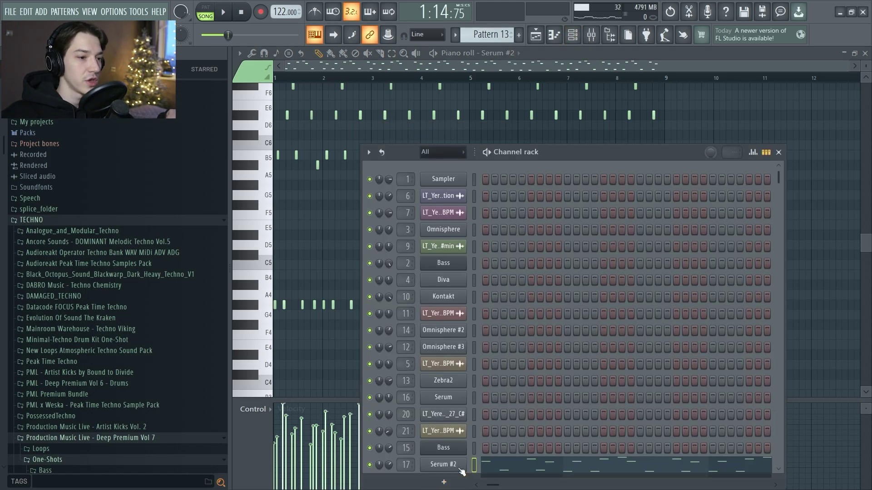
left_click(459, 467)
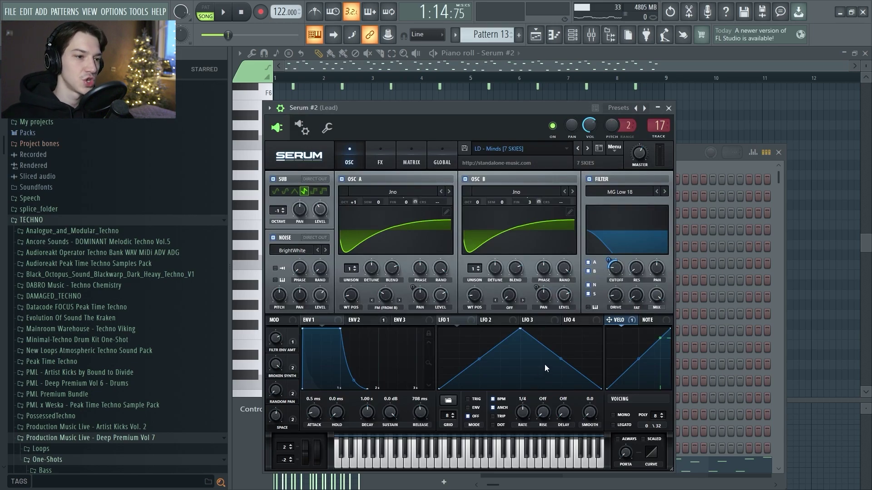
key("Escape")
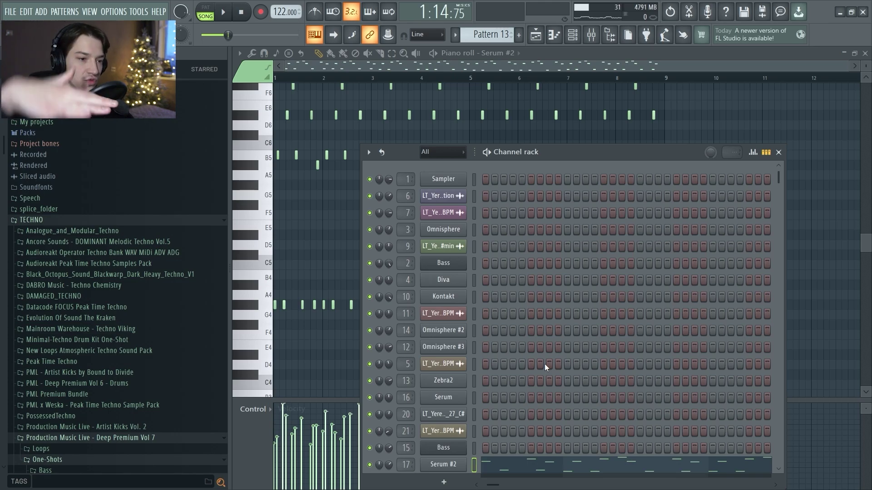
key("Escape")
key("Escape")
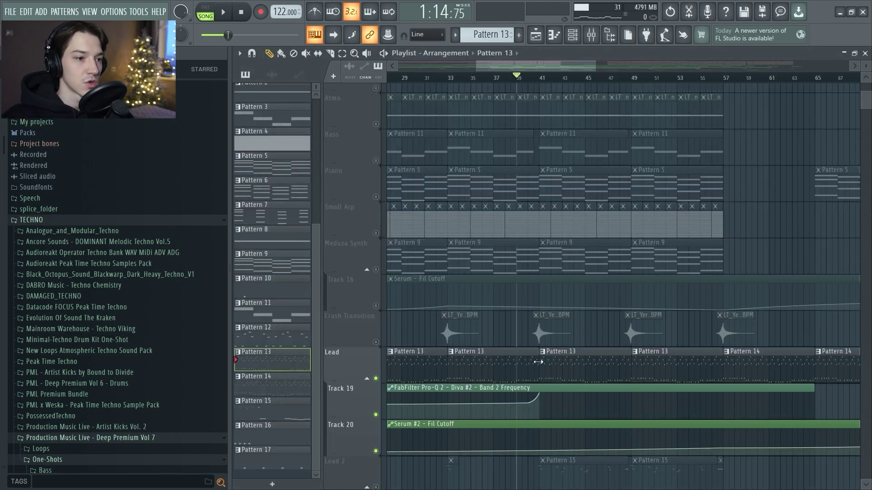
Examine the Lead track's automation clips across the arrangement and move the playback position to bar 57
scroll(538, 362, "down", 3)
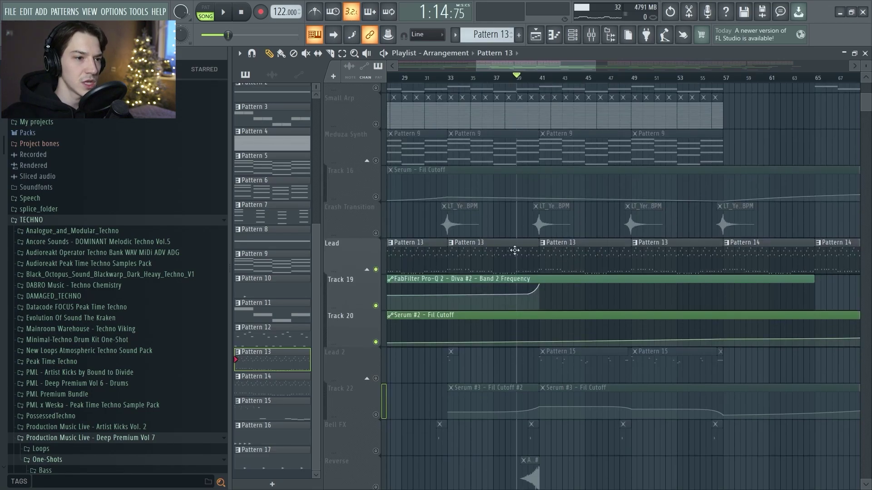
scroll(514, 250, "down", 3, "ctrl")
scroll(590, 123, "up", 3)
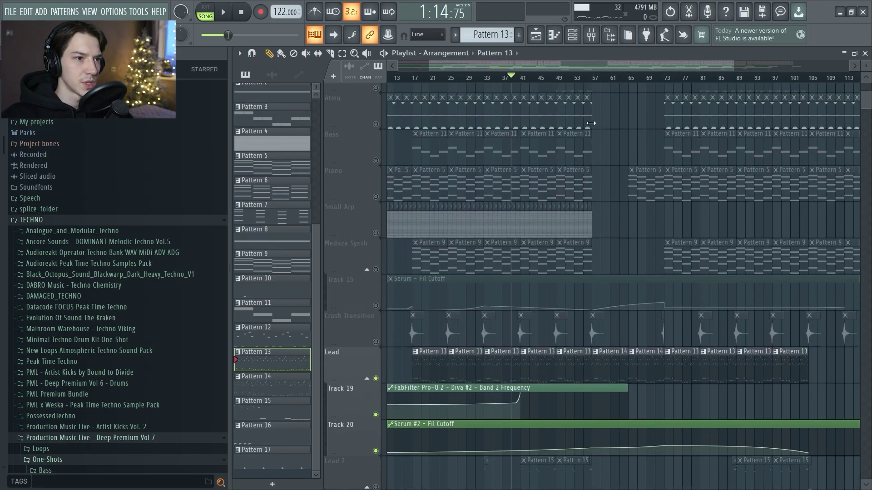
left_click(595, 78)
scroll(519, 259, "down", 2, "alt")
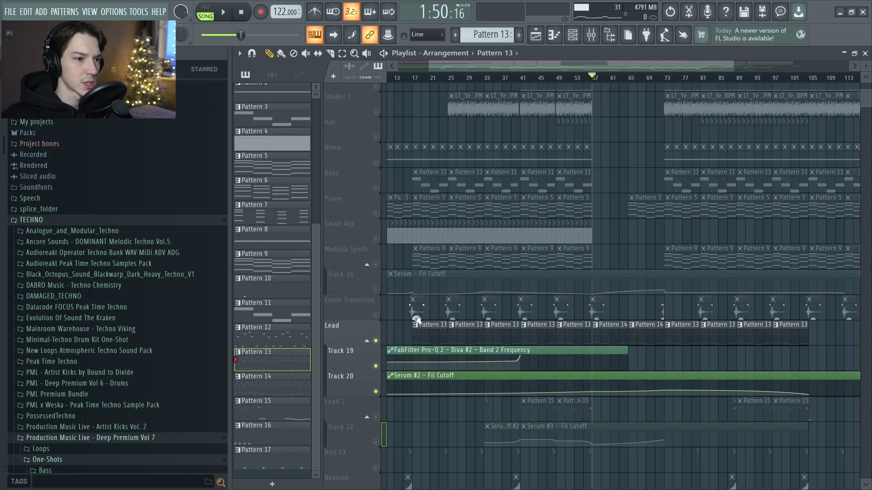
scroll(416, 320, "up", 1, "alt")
Solo the Lead track in the mixer and return to the playlist
left_click(581, 37)
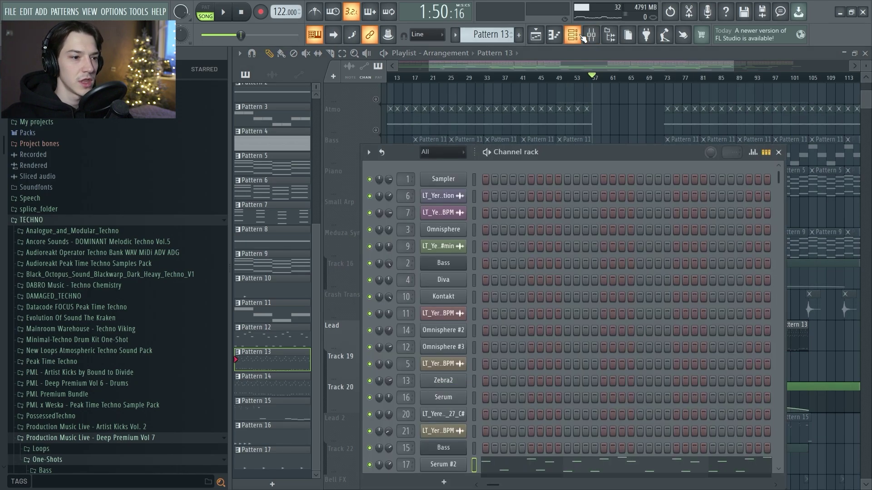
left_click(590, 35)
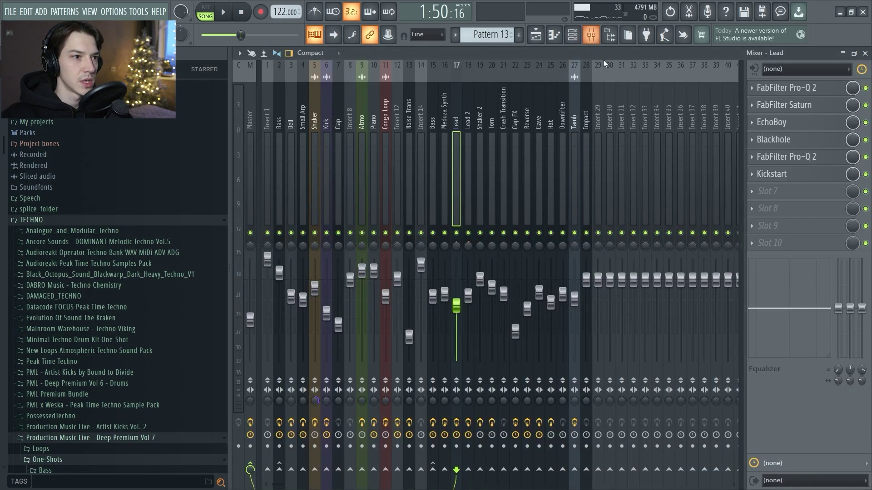
right_click(456, 233)
key("Escape")
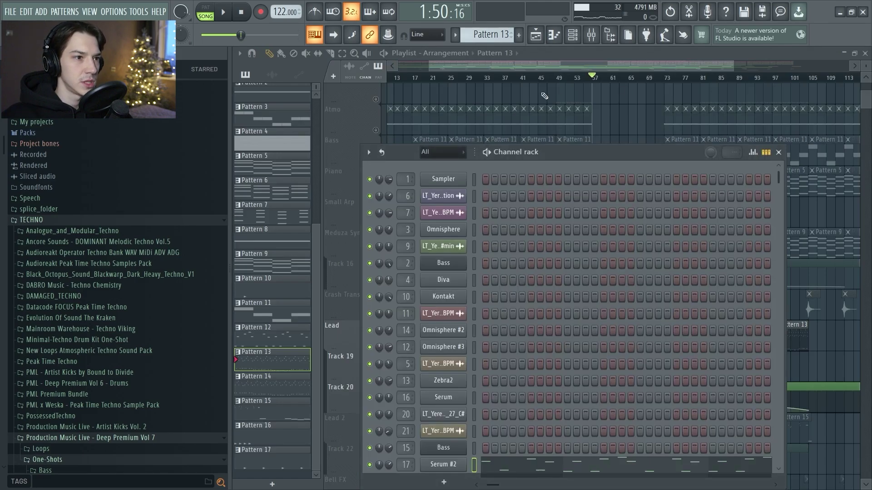
key("Escape")
Play the soloed lead from about bar 41 while watching its level in the mixer, then stop playback
left_click(525, 78)
scroll(524, 167, "up", 3, "ctrl")
key("space")
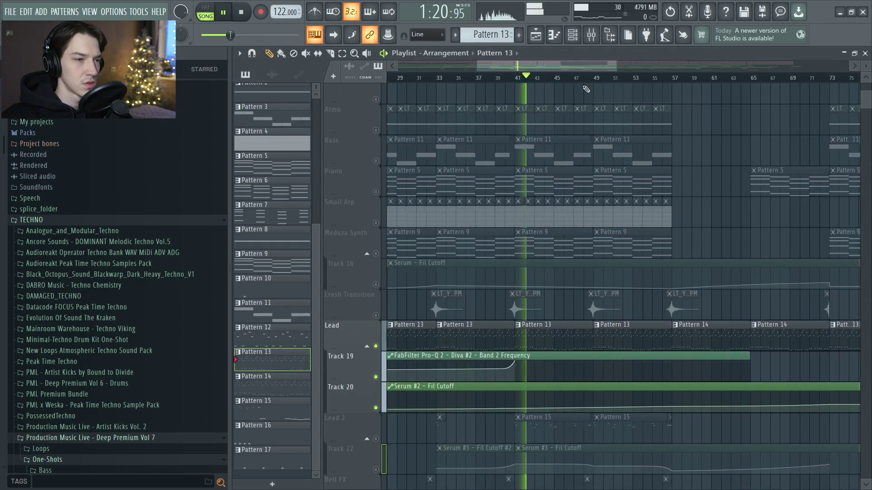
left_click(591, 35)
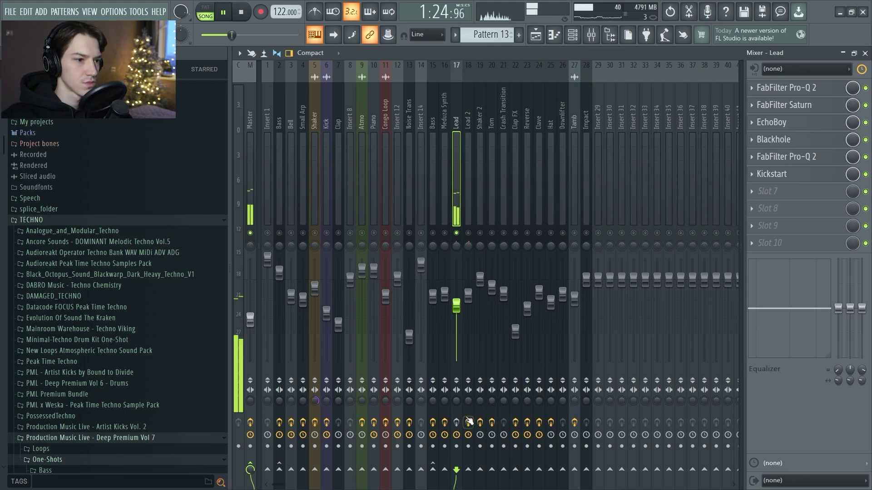
key("space")
key("space")
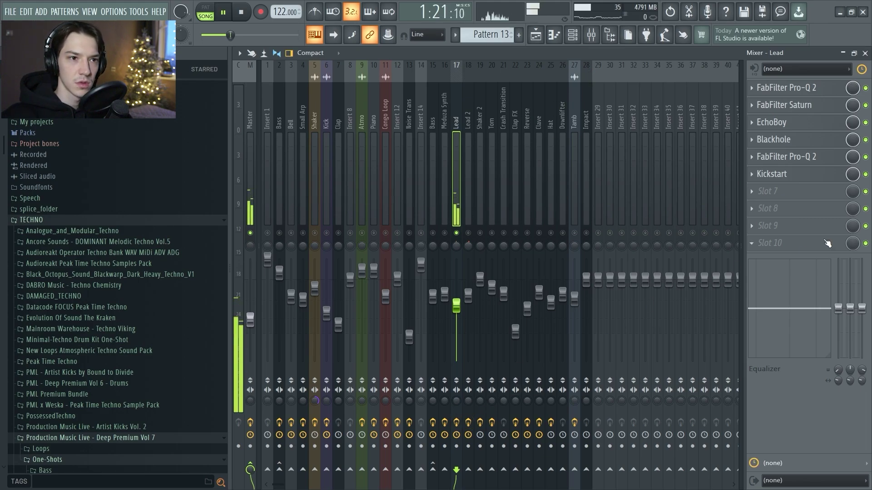
key("space")
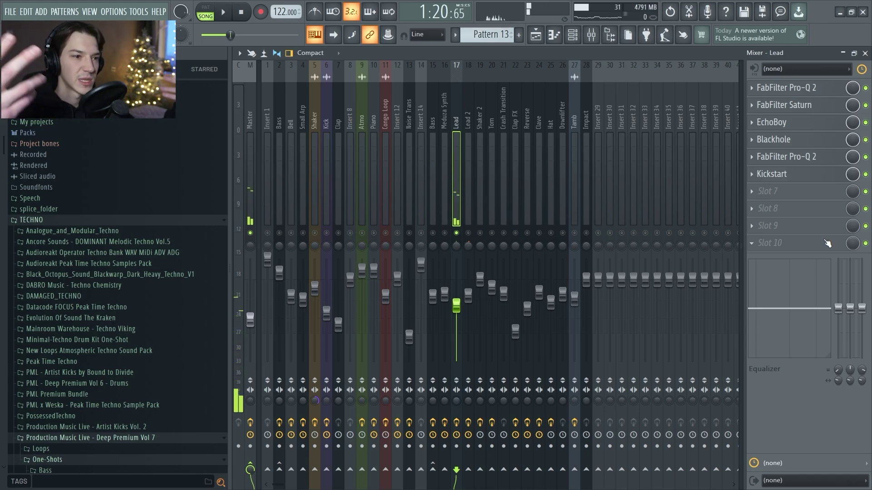
Examine the low cut band of the first FabFilter Pro-Q 2 and the FabFilter Saturn settings on the Lead mixer track
left_click(798, 90)
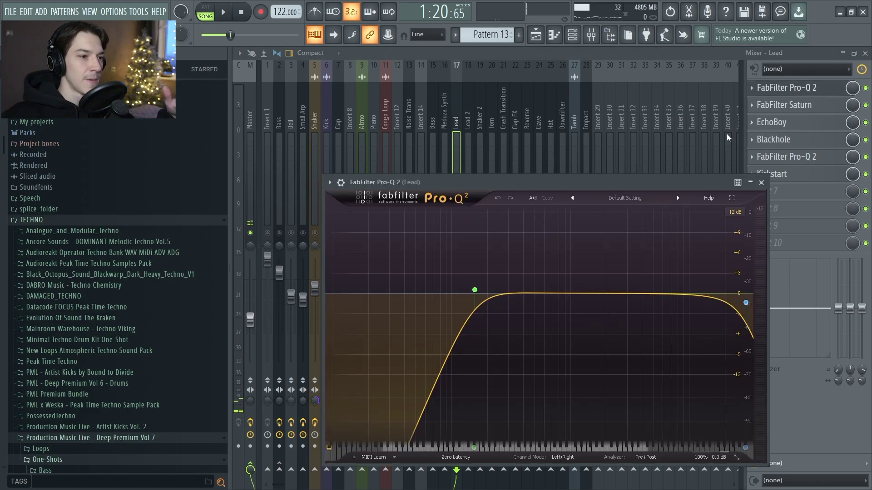
left_click(473, 291)
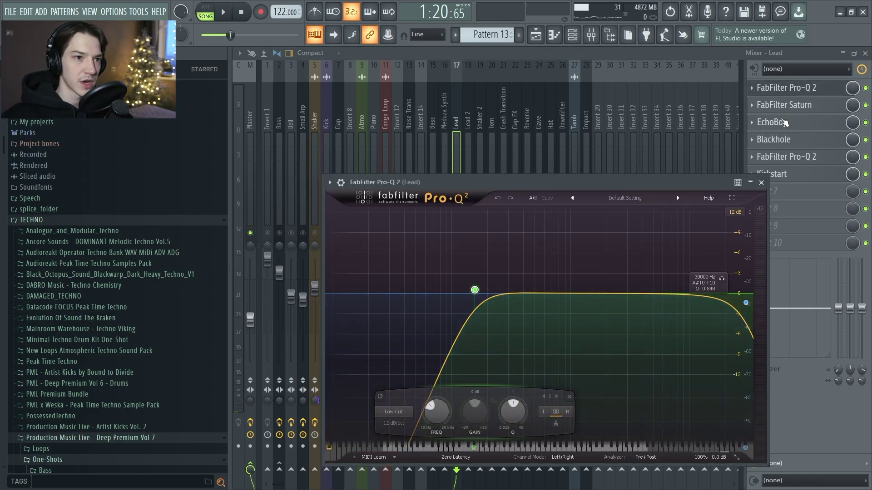
left_click(799, 110)
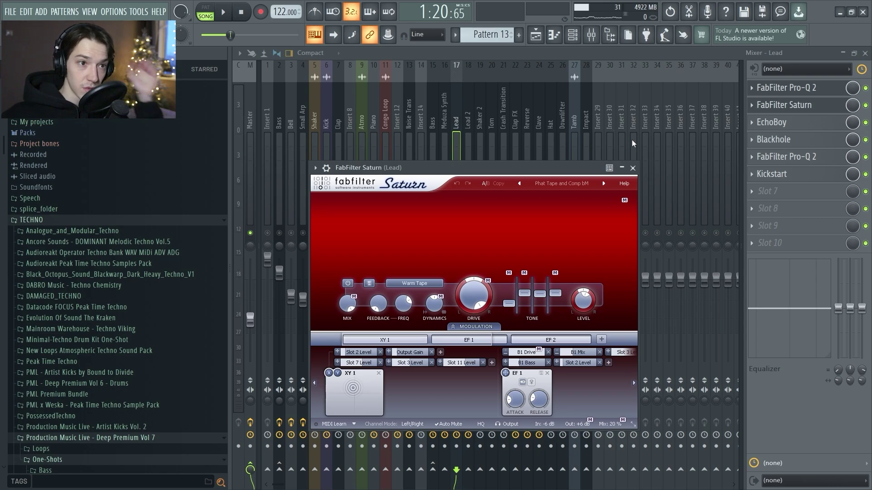
left_click(633, 168)
Examine the EchoBoy delay and the Blackhole reverb settings on the Lead mixer track
left_click(772, 122)
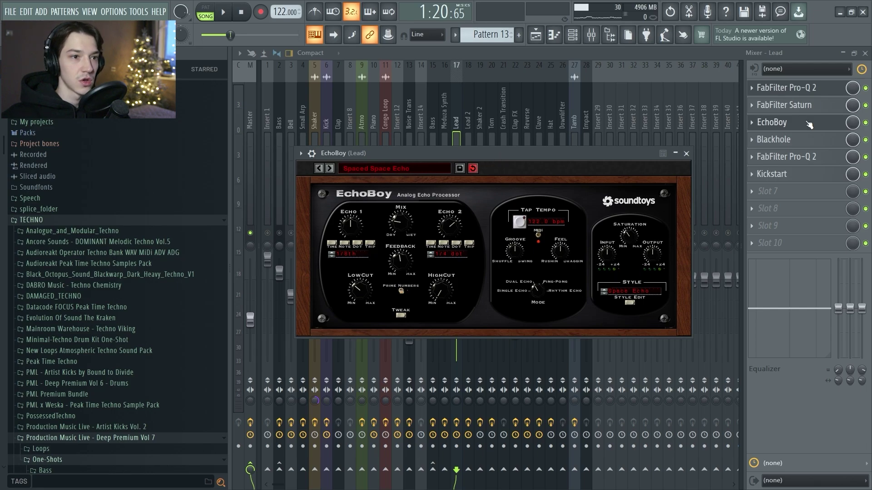
left_click(782, 140)
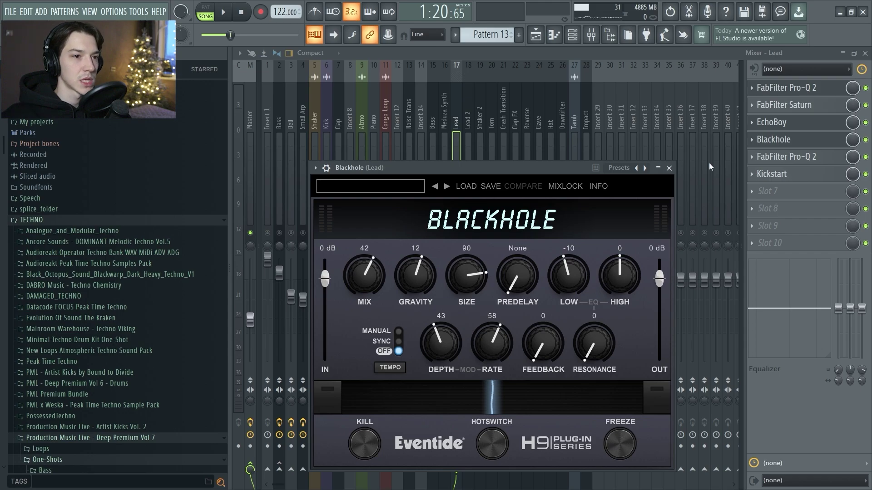
left_click(669, 168)
Examine the low cut of the second FabFilter Pro-Q 2 and check Kickstart on the Lead mixer track
left_click(785, 157)
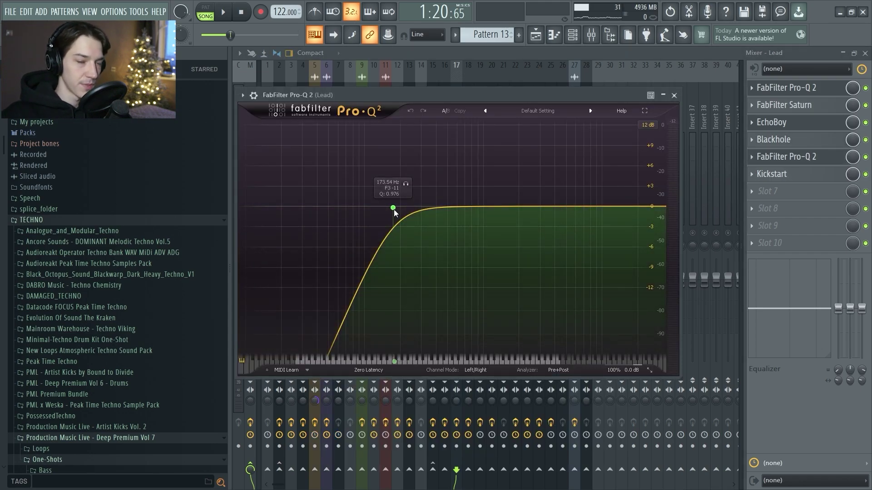
left_click(674, 95)
left_click(803, 172)
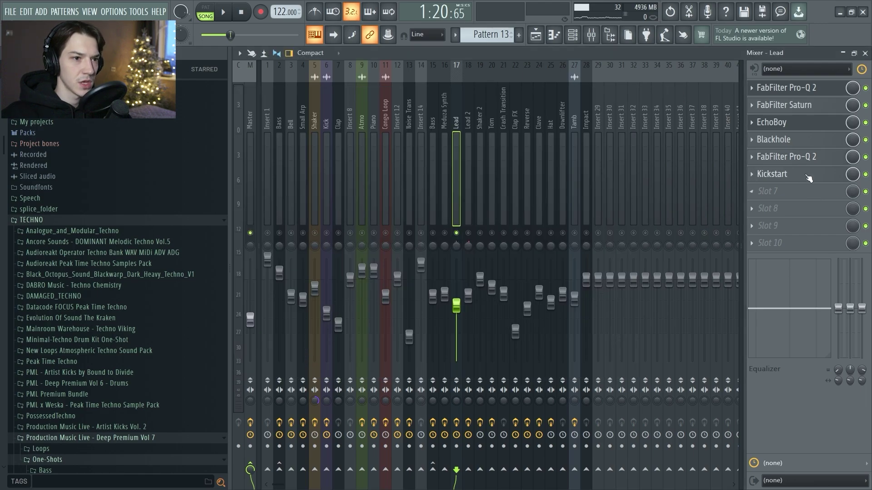
left_click(804, 170)
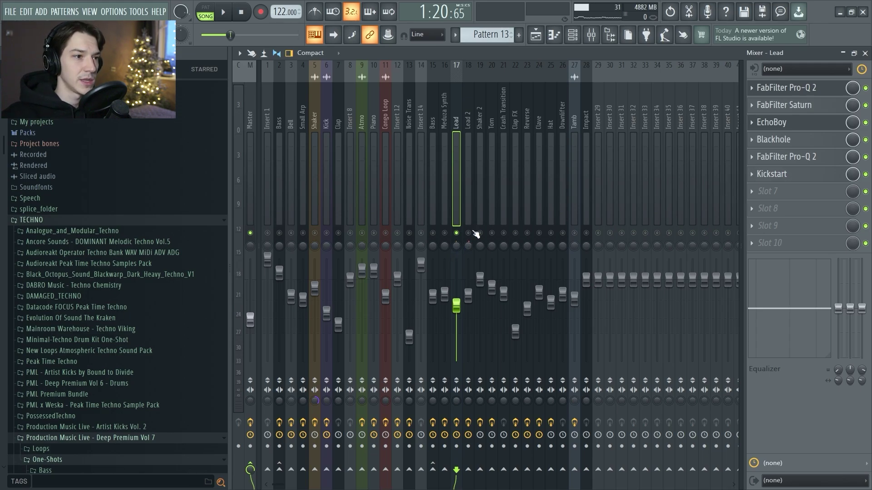
Close the mixer and effect windows and bring all playlist tracks back into playback
left_click(468, 213)
key("Escape")
key("Escape")
key("Escape")
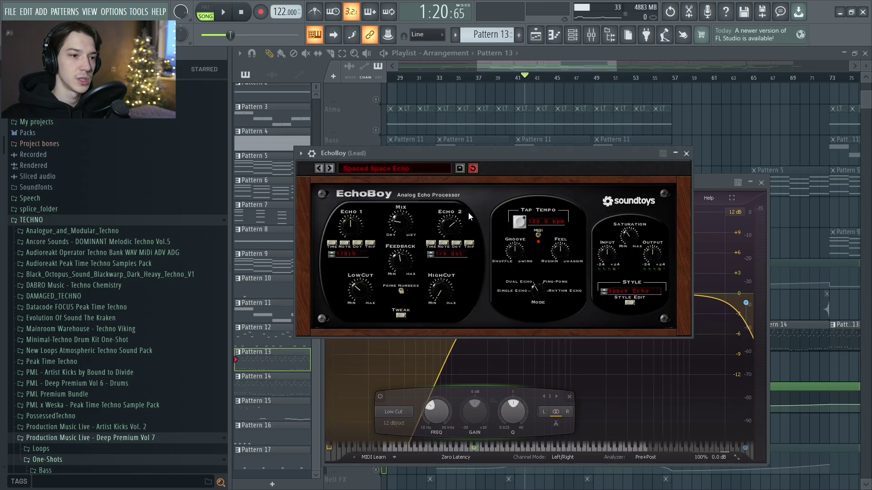
scroll(499, 271, "down", 2)
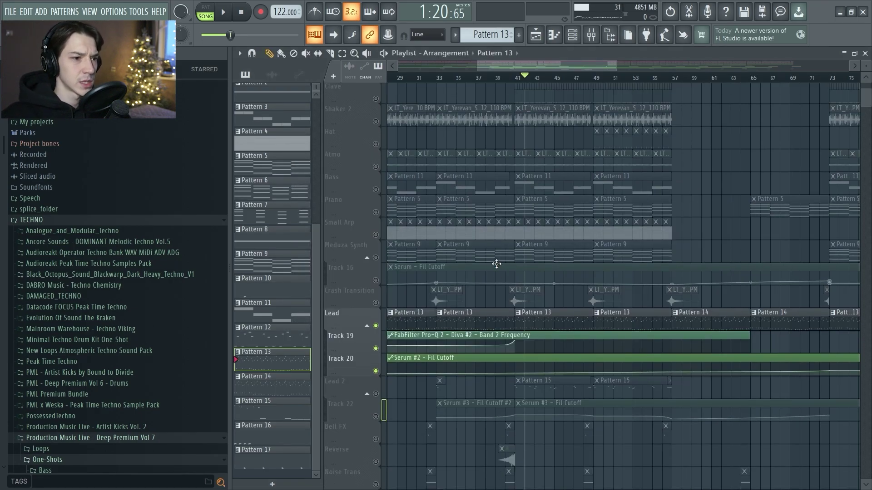
scroll(496, 264, "down", 2)
scroll(472, 98, "down", 3)
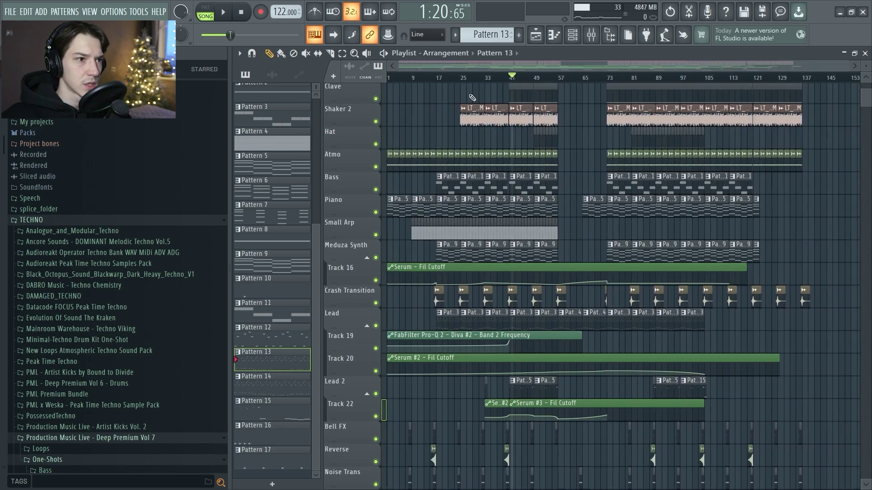
Play the arrangement from bar 25 and bring all mixer tracks back into playback
left_click(463, 79)
key("space")
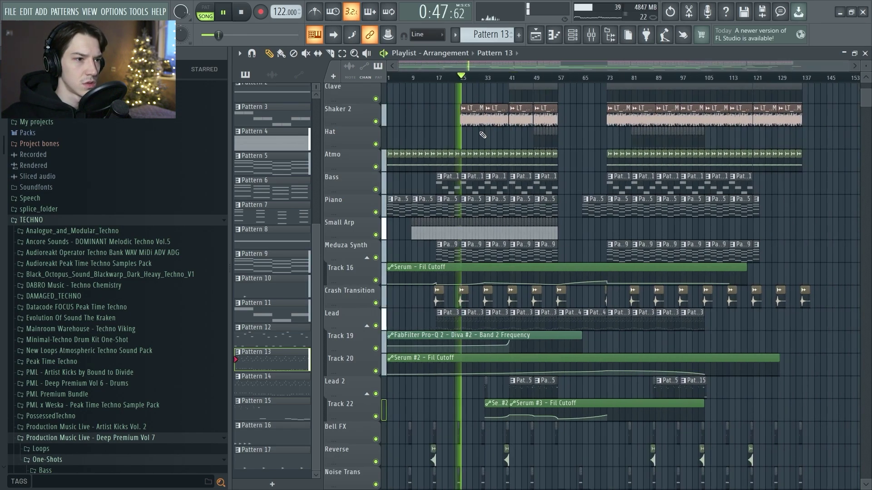
key("F9")
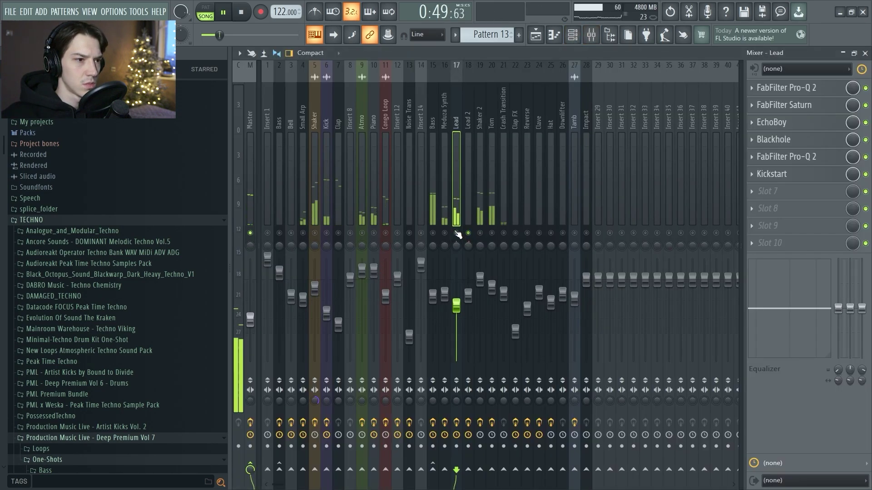
right_click(457, 233)
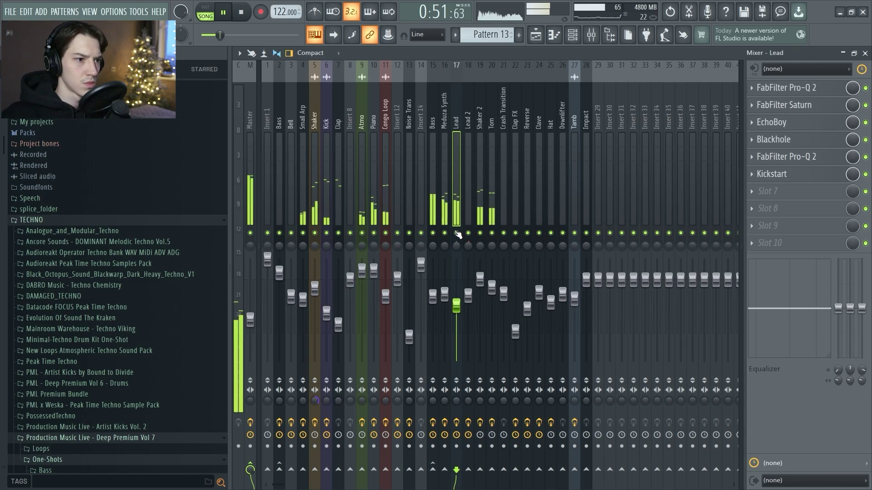
key("F9")
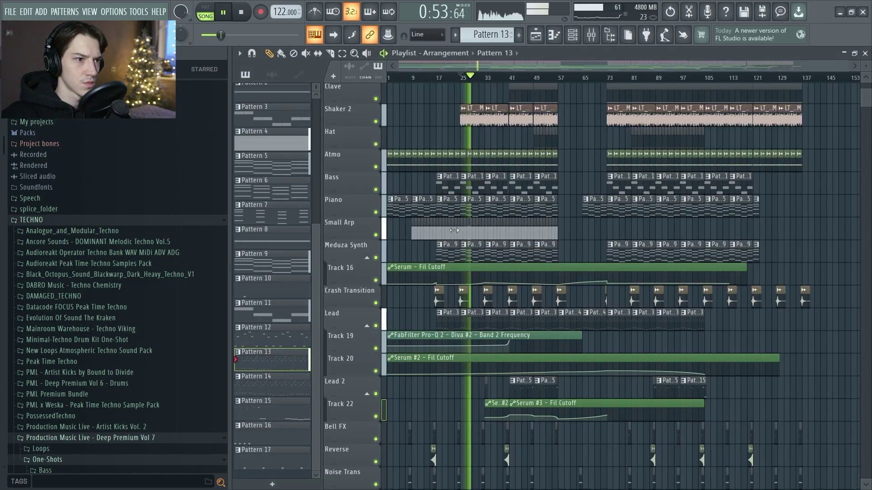
key("space")
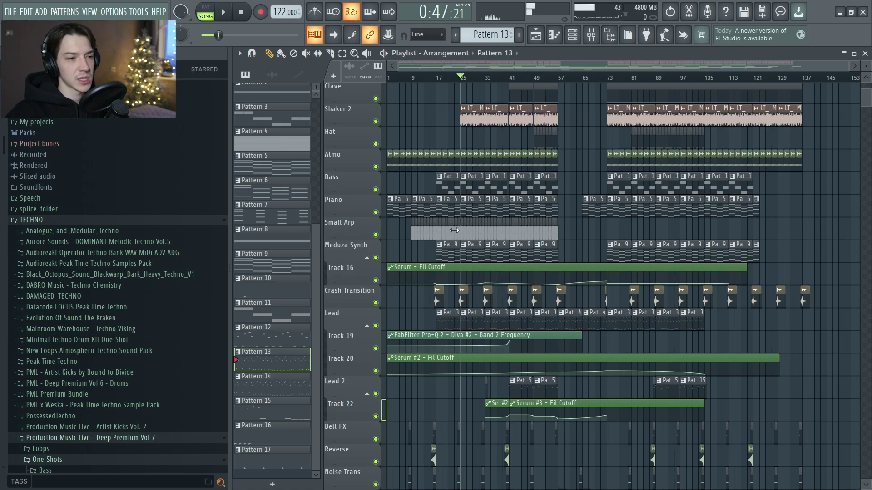
Listen to the full arrangement from bar 41 and stop playback
left_click(512, 82)
key("space")
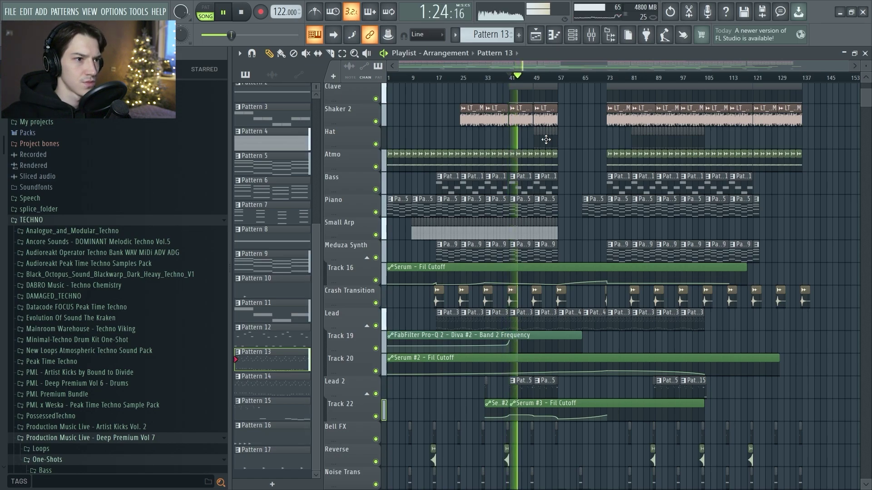
key("space")
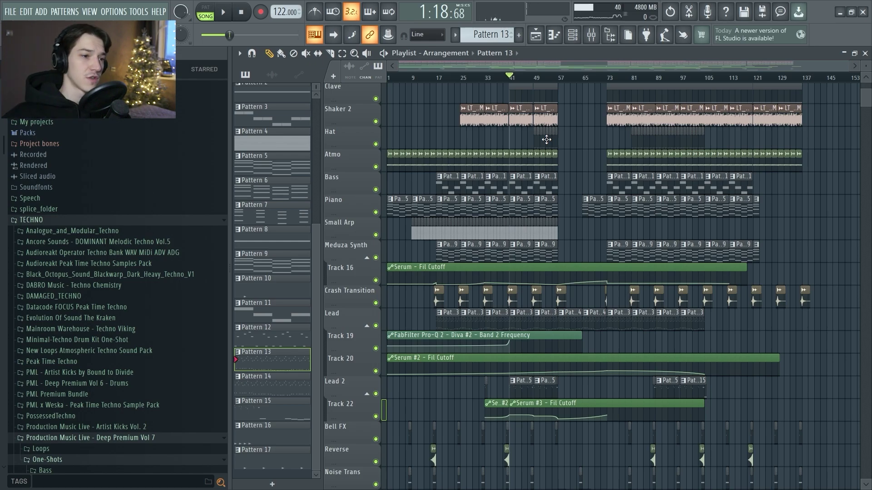
Solo the Lead 2 track in the playlist and make its Pattern 15 the active pattern
scroll(450, 318, "up", 4)
left_click(376, 394, "ctrl")
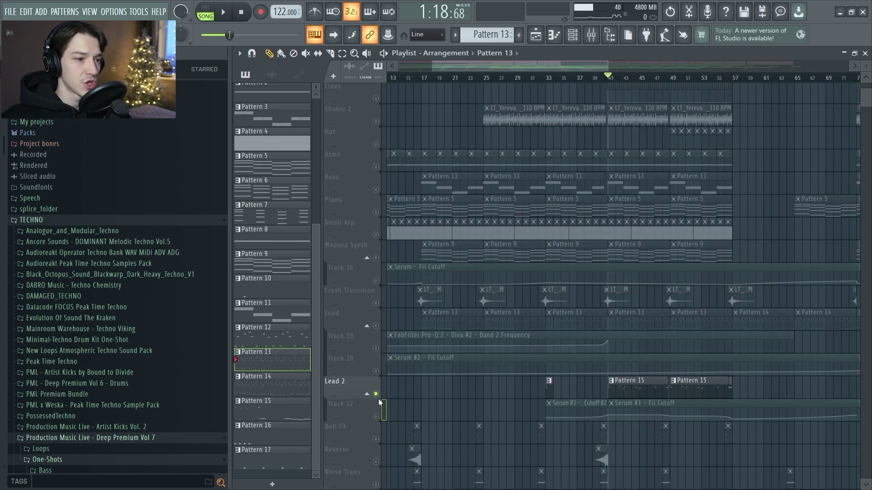
left_click(572, 35)
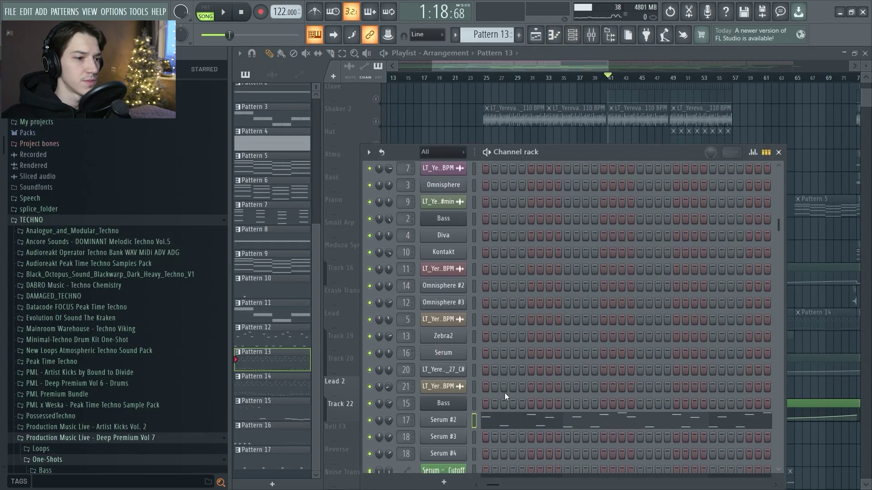
key("Escape")
left_click(613, 394)
Open the Serum #3 synth of Lead 2, set its envelope 1 attack to 56 ms and close it
left_click(572, 34)
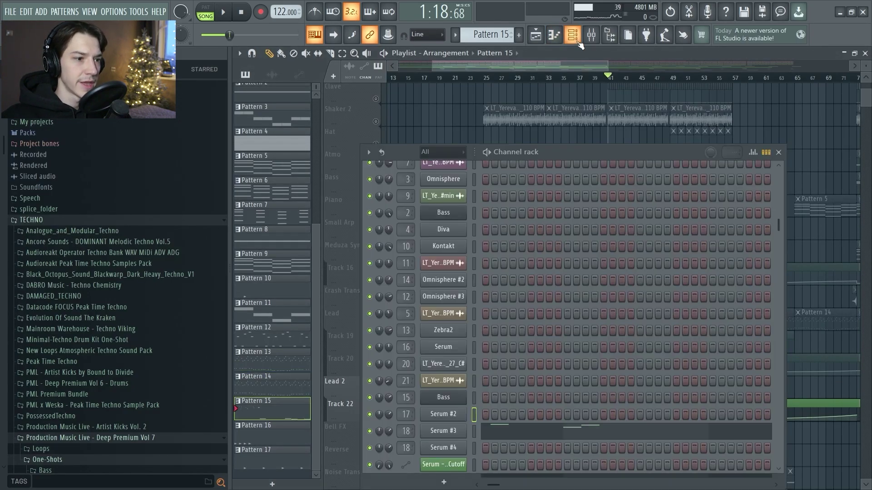
left_click(450, 433)
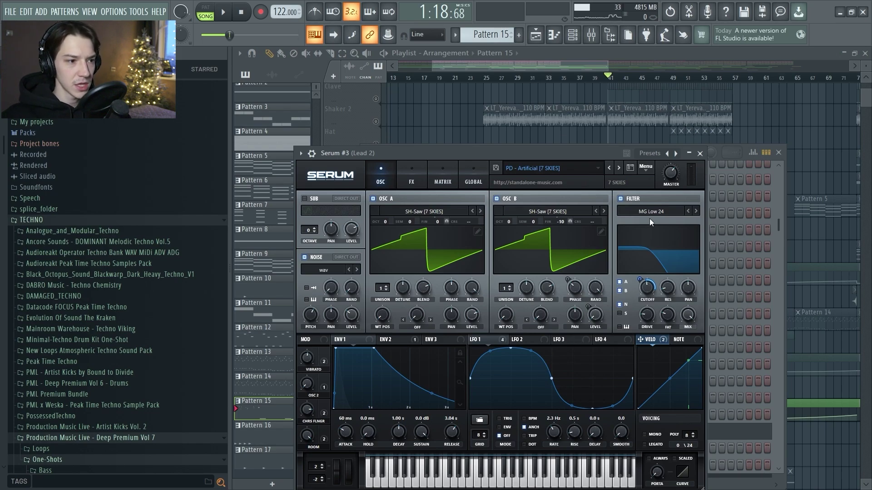
left_click_drag(352, 433, 351, 432)
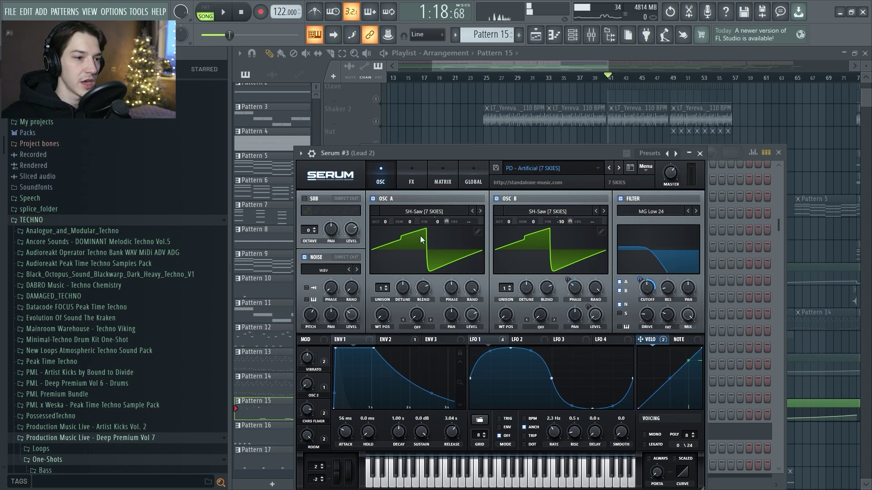
key("Escape")
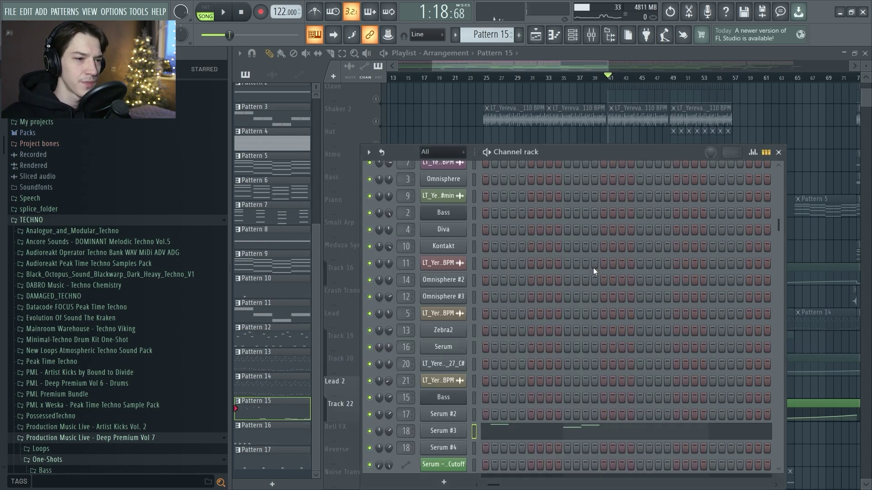
key("Escape")
Examine the Pattern 15 notes of Serum #3 in the piano roll and listen to the soloed melody
scroll(631, 158, "up", 5)
double_click(602, 393)
scroll(481, 327, "down", 3, "ctrl")
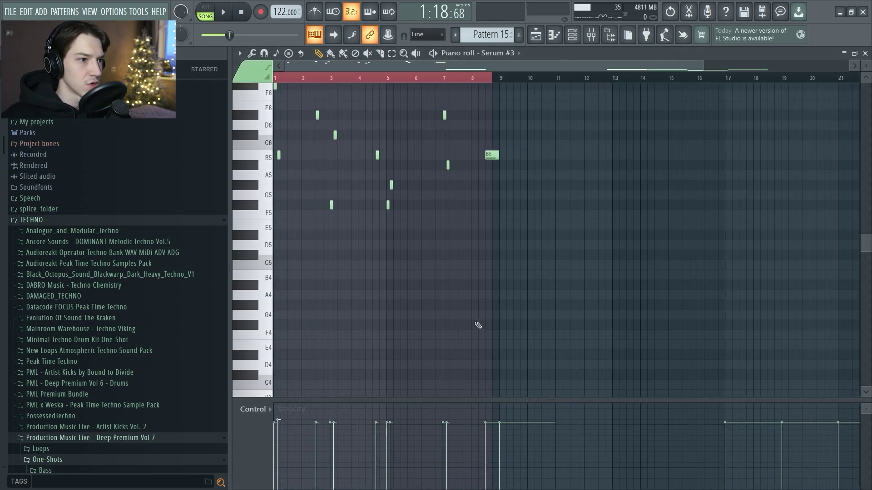
scroll(380, 135, "up", 4)
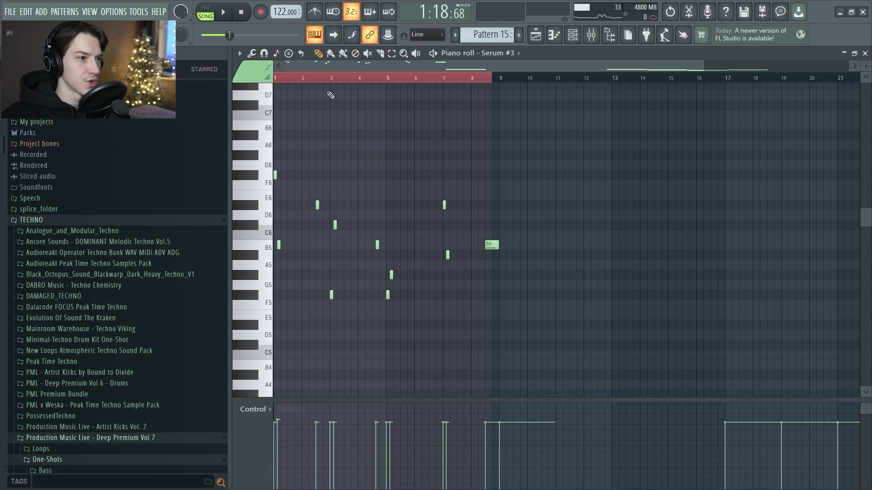
scroll(385, 63, "up", 3)
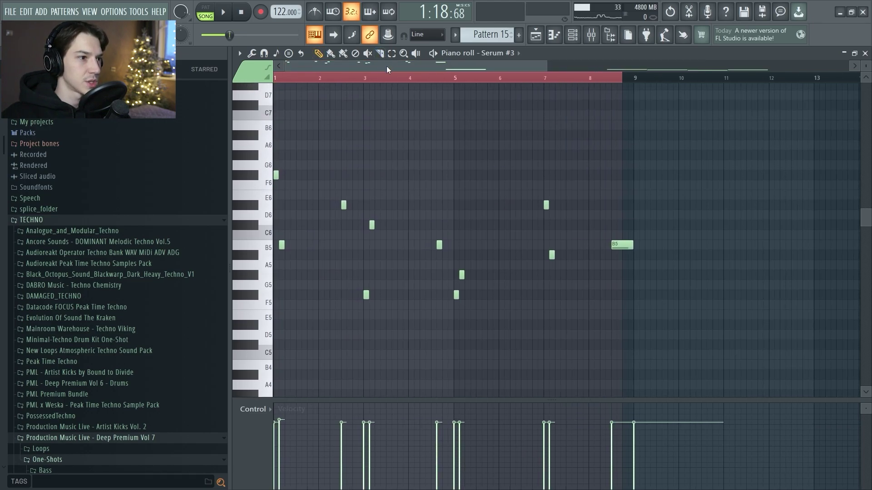
key("space")
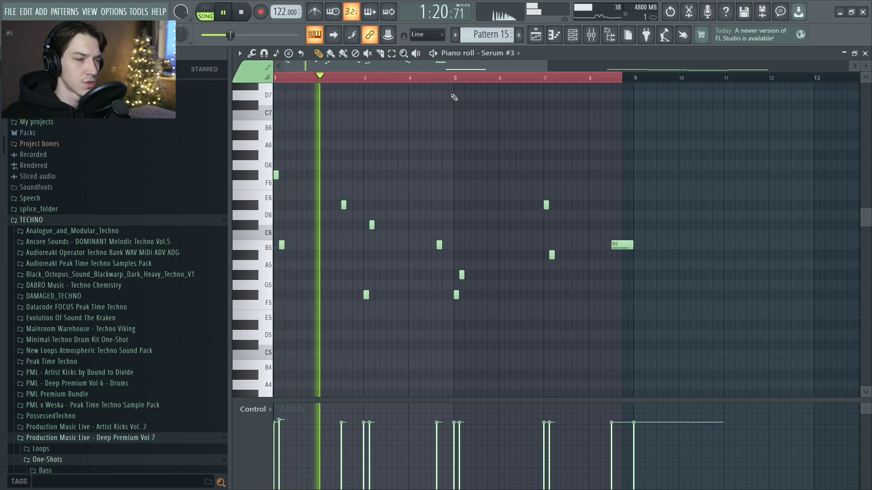
key("space")
Check the envelope release of the Serum #3 synth and return to the playlist
left_click(572, 34)
left_click(443, 435)
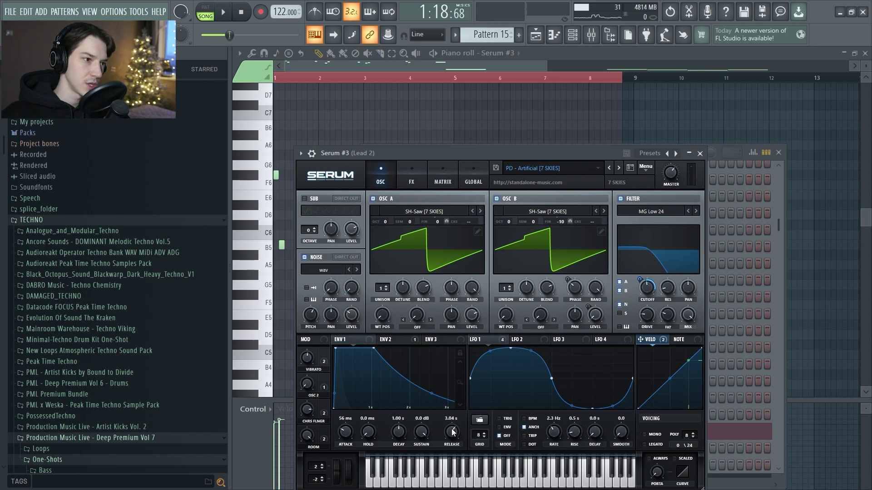
key("Escape")
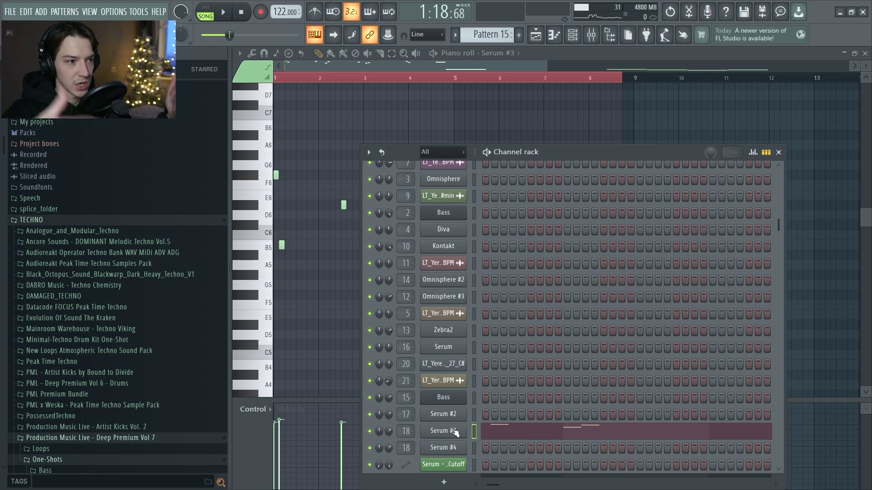
key("F6")
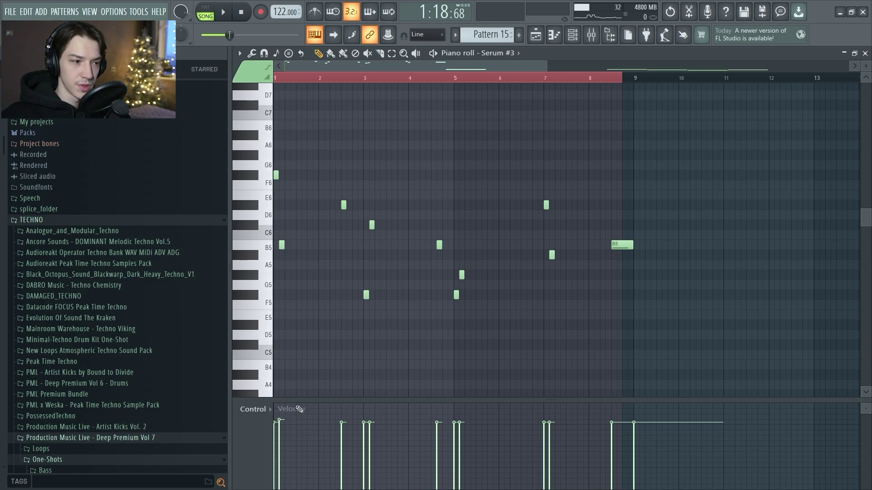
key("F5")
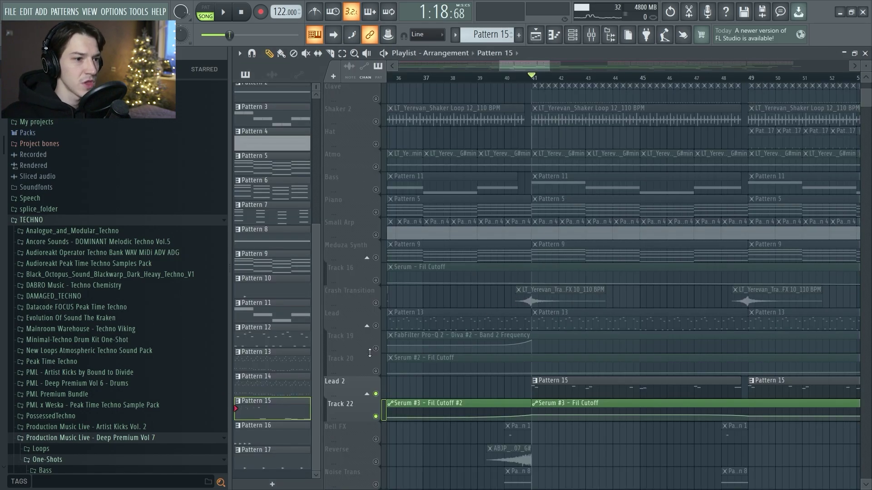
Bring the Lead track and its automation on Tracks 19 and 20 back into playback alongside Lead 2, playing from bar 41
left_click(376, 329)
key("F9")
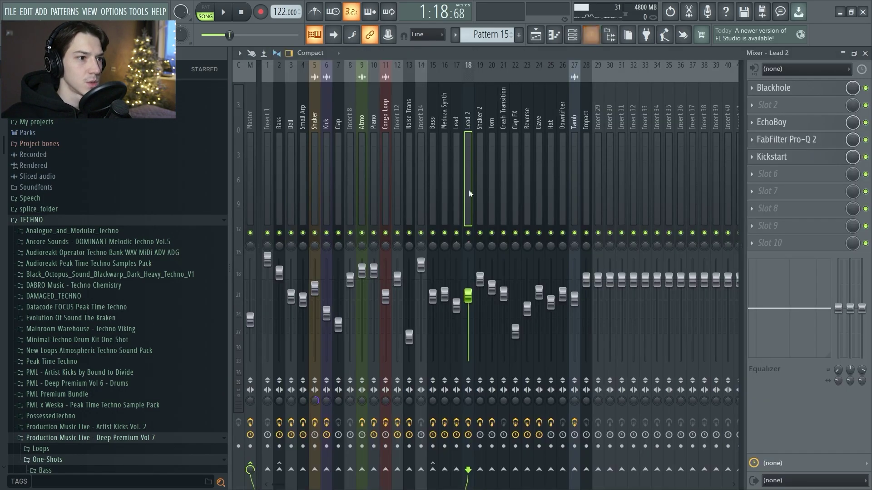
key("space")
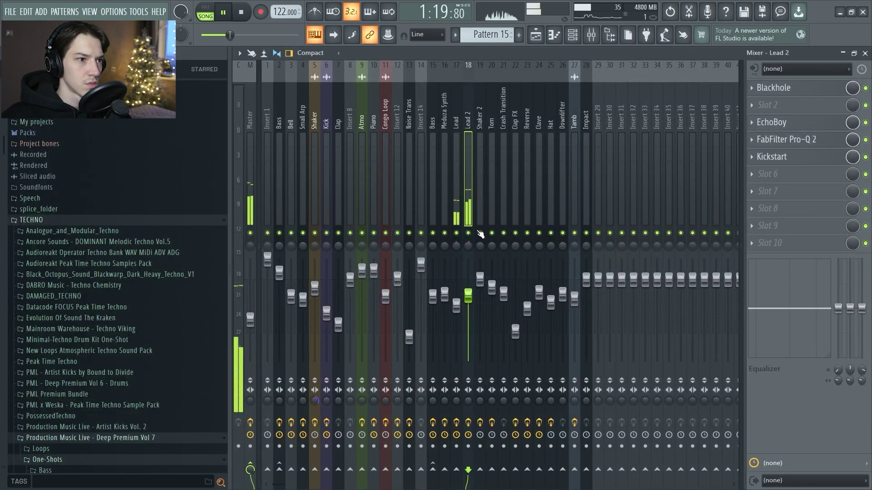
key("F5")
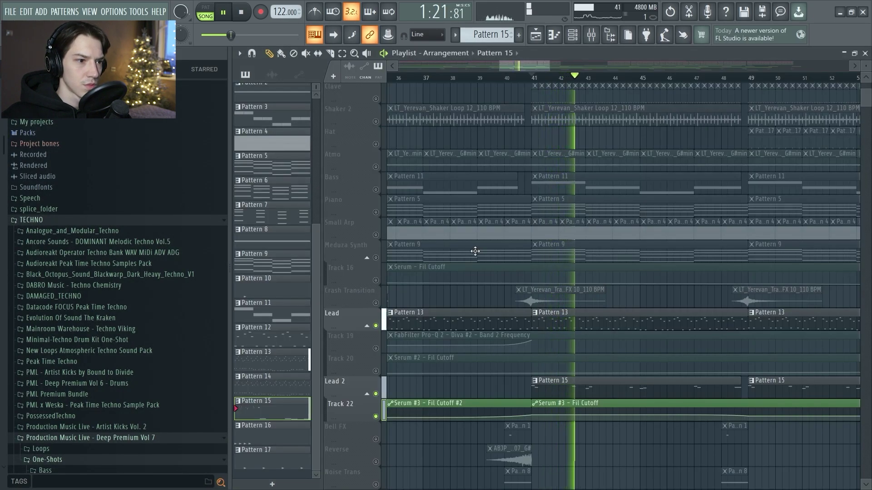
left_click(376, 348)
left_click(375, 371)
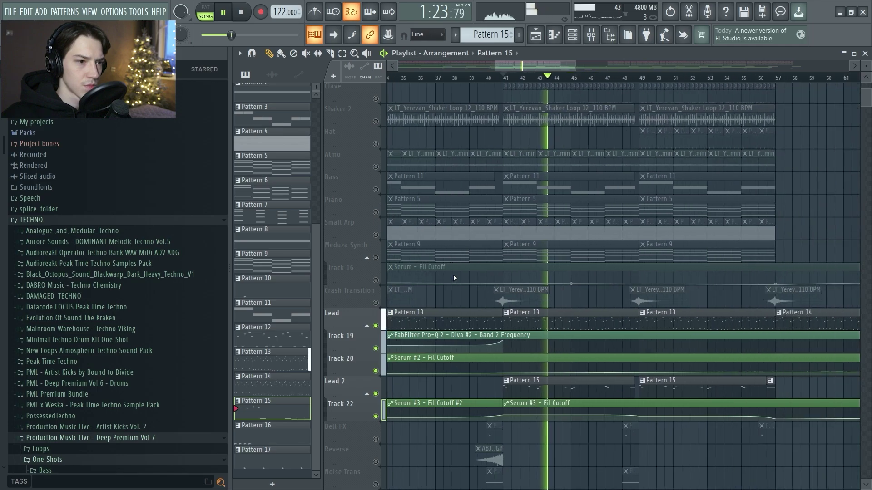
Listen to the Lead and Lead 2 melodies playing together and stop playback
scroll(435, 300, "down", 3, "ctrl")
scroll(494, 230, "down", 5)
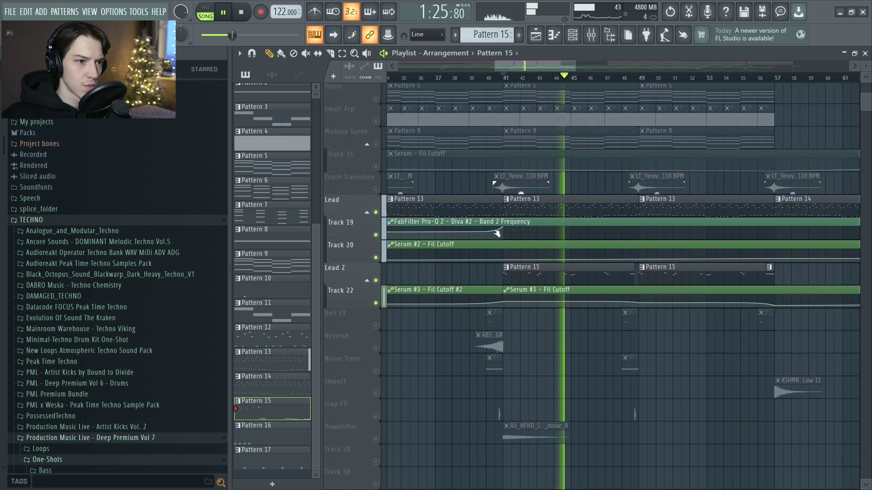
left_click(596, 37)
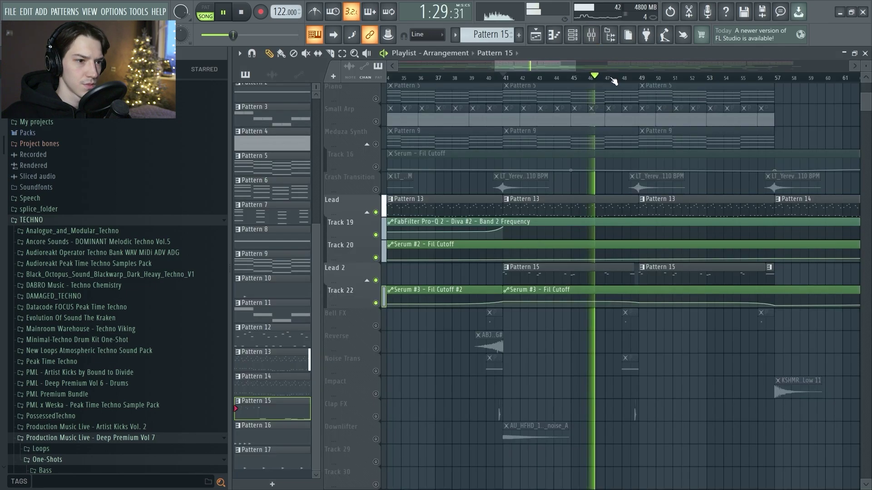
left_click(591, 34)
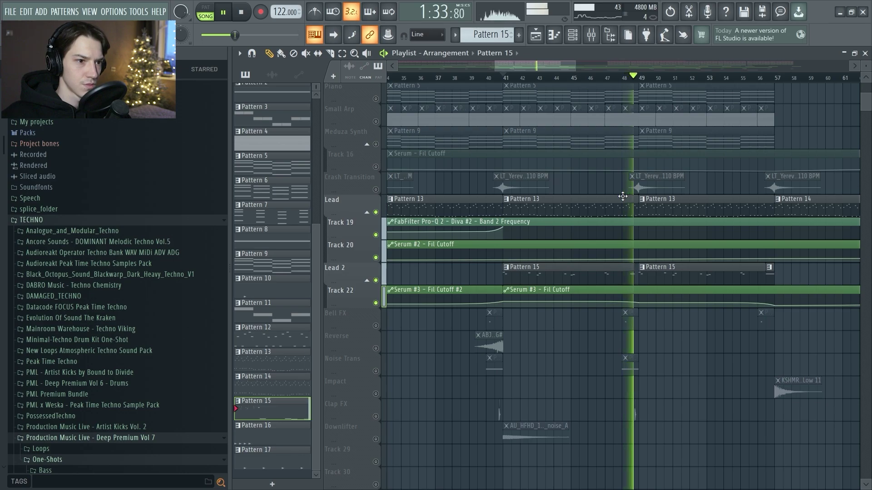
key("space")
Examine the Serum #3 filter cutoff automation on Track 22 and place the playhead at bar 57
scroll(581, 320, "up", 2)
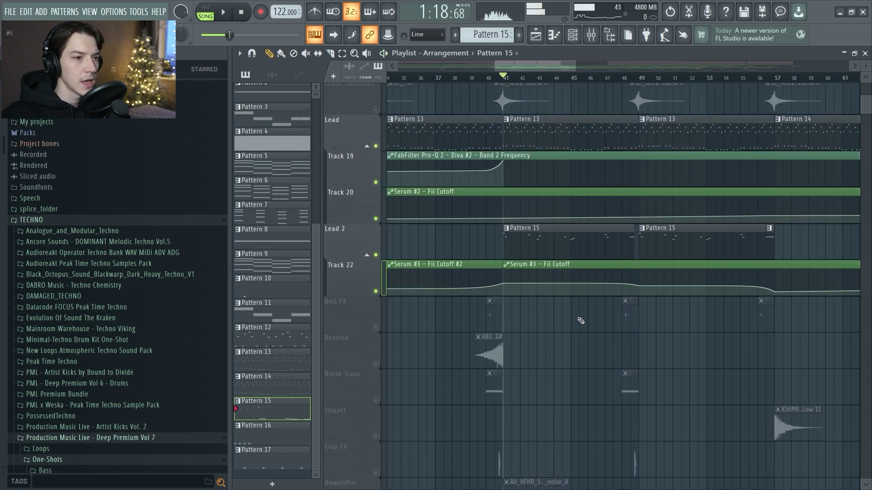
mouse_move(581, 278)
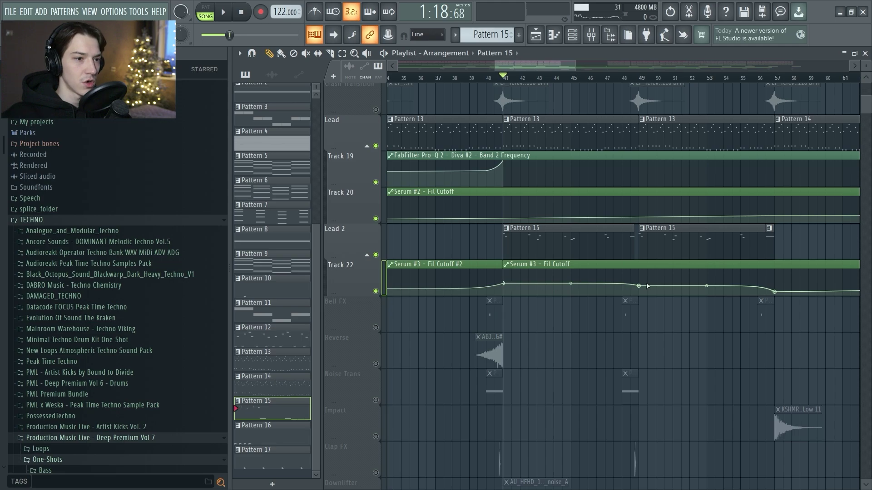
scroll(647, 286, "down", 3)
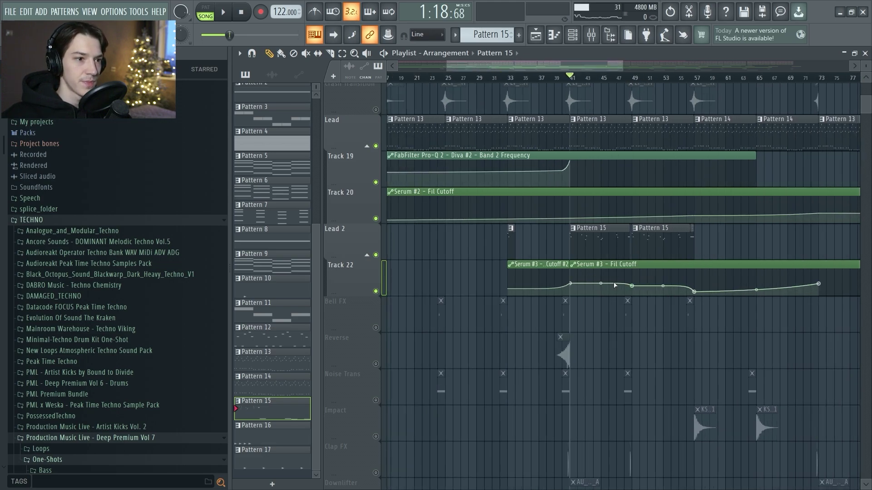
scroll(658, 295, "down", 1)
left_click(694, 76)
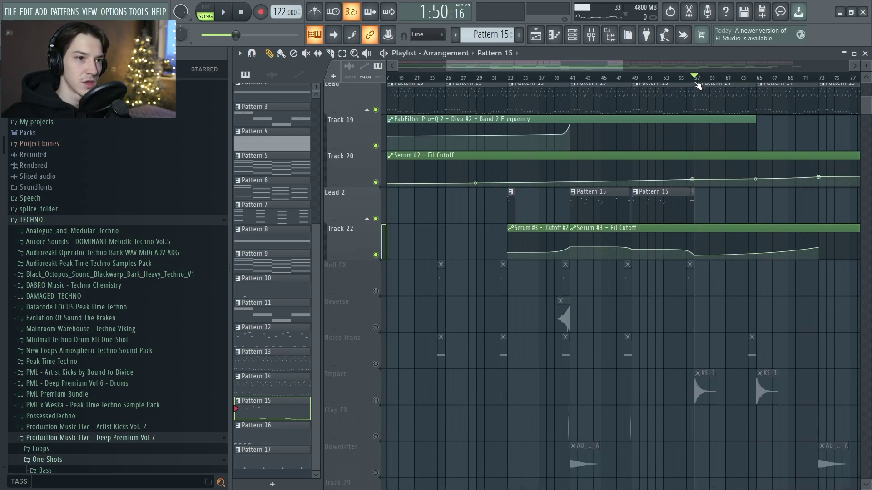
scroll(530, 253, "down", 3)
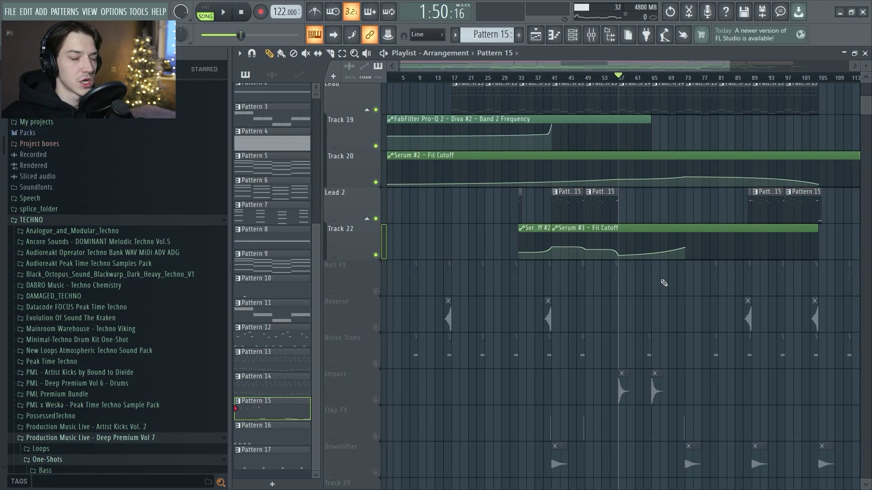
Examine the Blackhole reverb settings on the Lead 2 mixer track
left_click(591, 35)
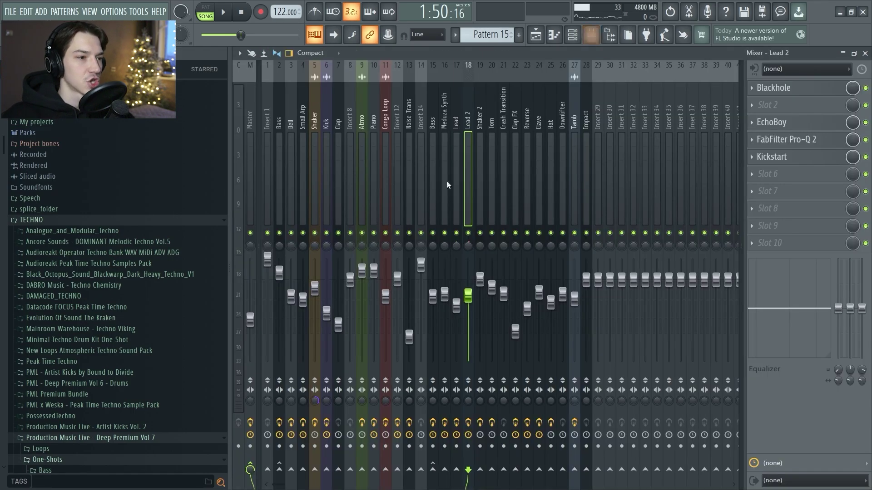
left_click(776, 89)
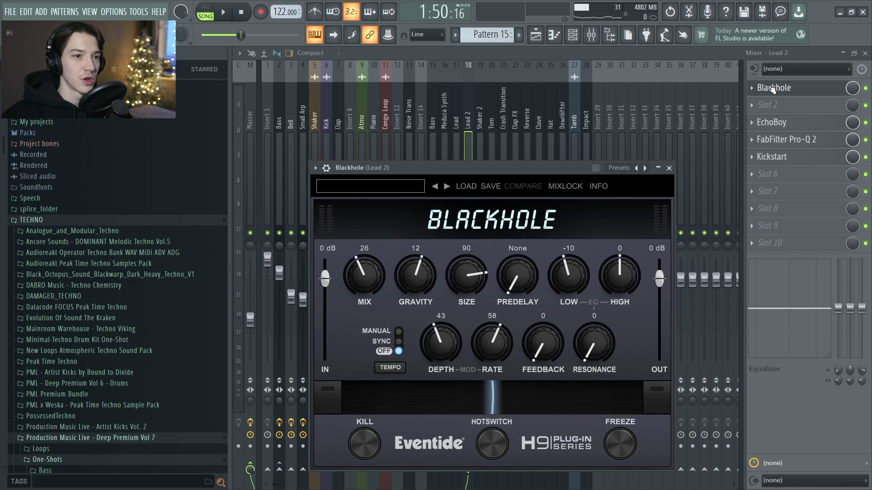
Examine the EchoBoy, FabFilter Pro-Q 2 and Kickstart effects on the Lead 2 mixer track and return to the playlist
left_click(772, 122)
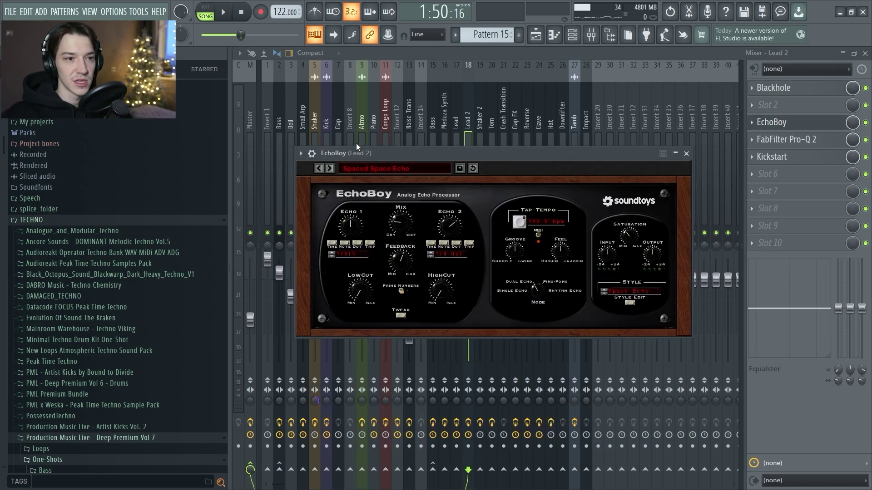
left_click(686, 154)
left_click(786, 141)
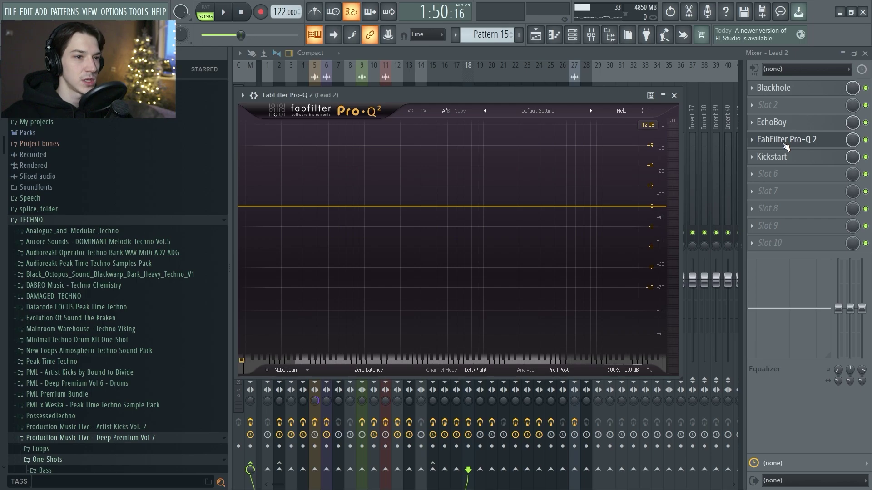
left_click(827, 161)
left_click(823, 161)
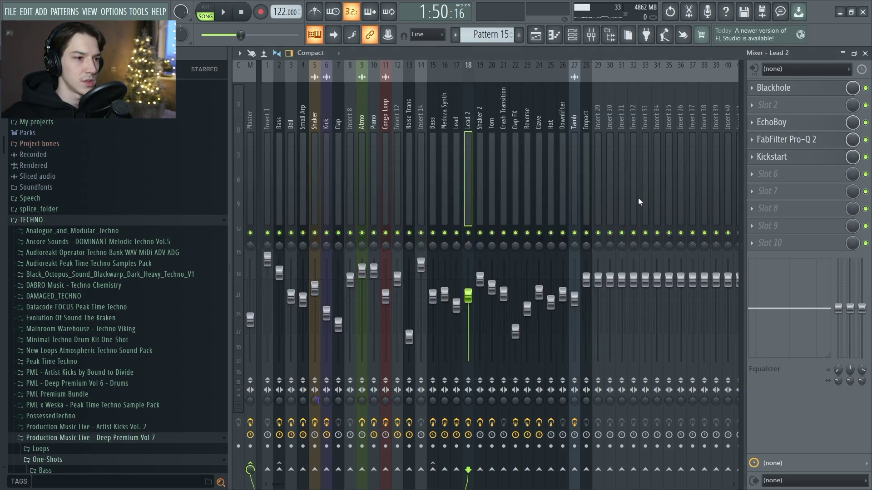
key("F5")
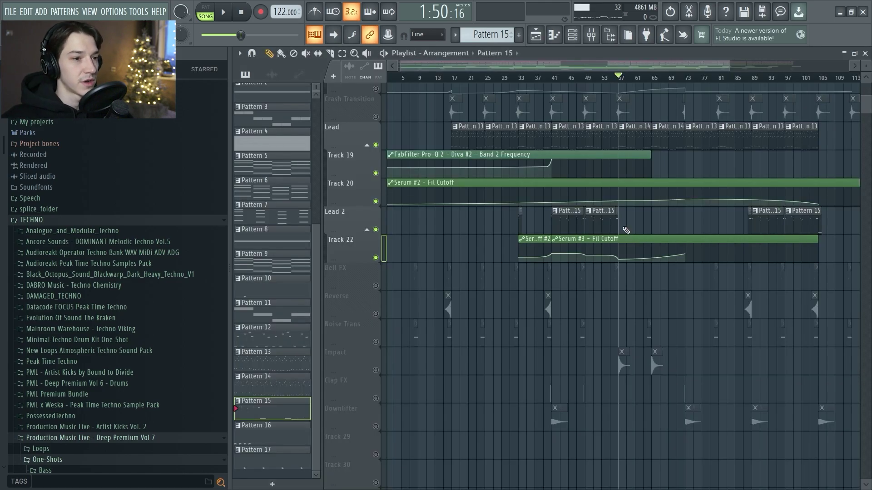
Play briefly from bar 57, stop, and unmute the Meduza Synth, Small Arp and Piano tracks
scroll(567, 218, "up", 3)
key("space")
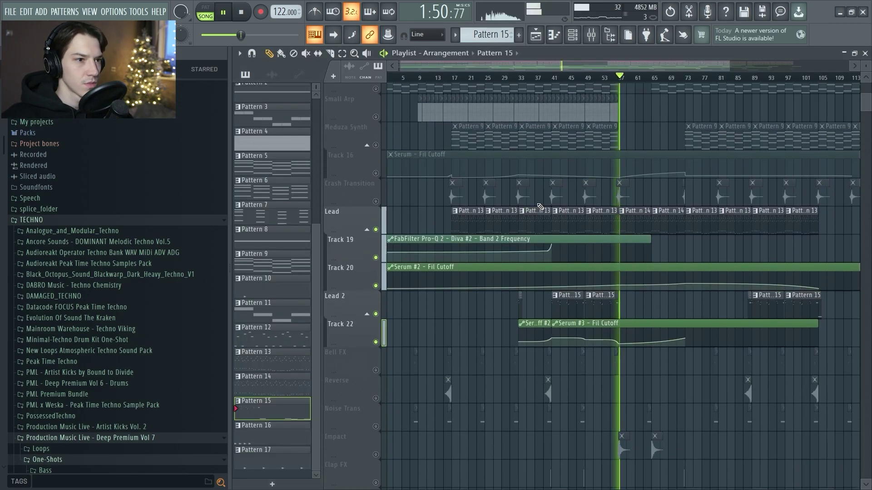
key("space")
scroll(430, 156, "up", 2)
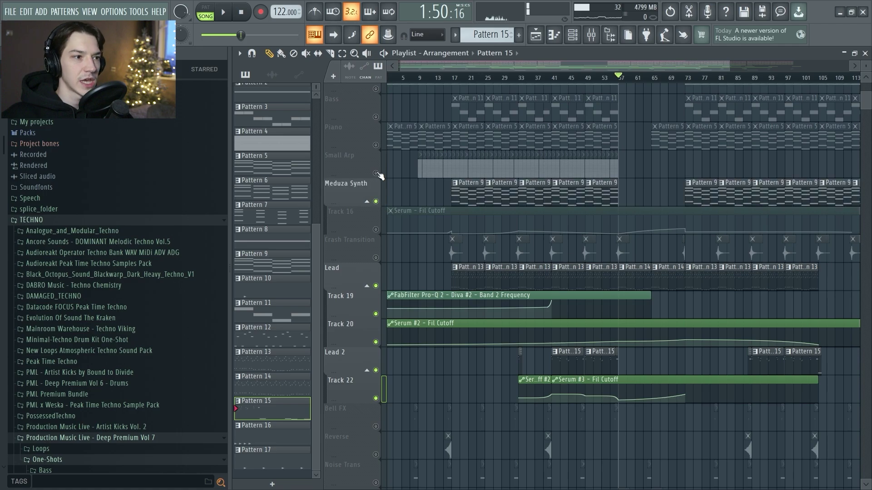
scroll(540, 202, "down", 2)
scroll(540, 201, "up", 2)
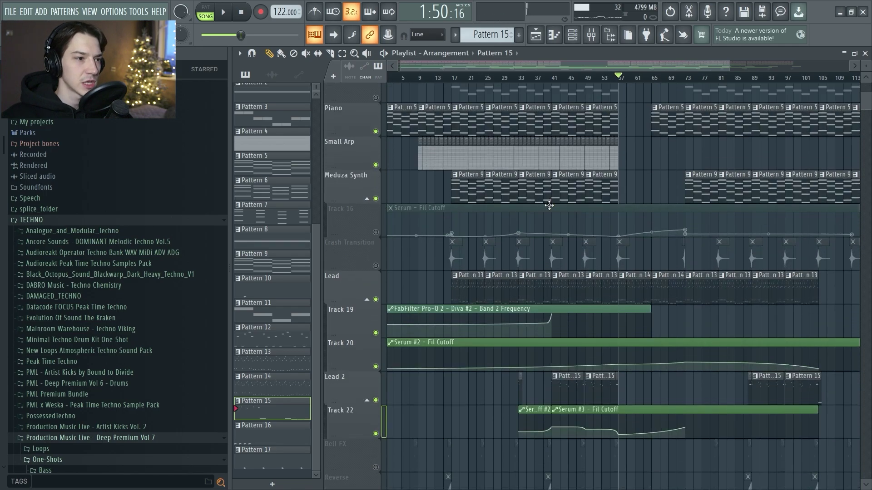
Solo the Atmo track and move the playhead to the start of the song
scroll(539, 205, "up", 7)
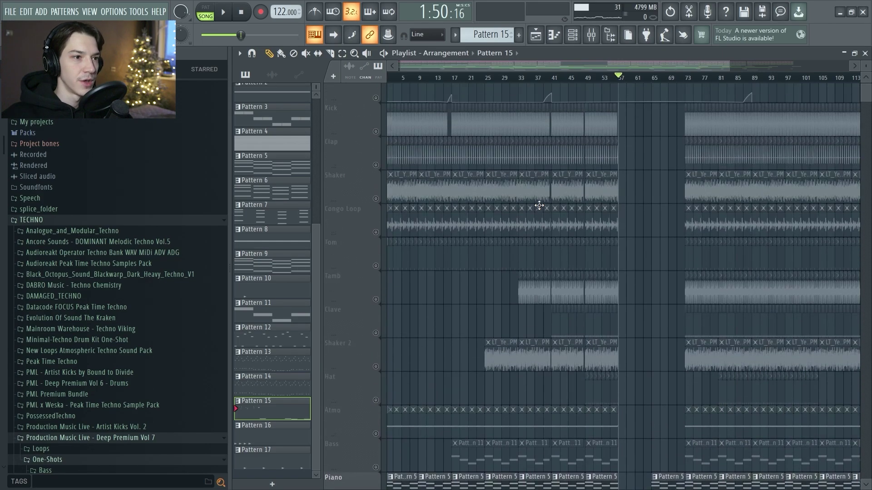
scroll(536, 204, "up", 1)
scroll(517, 151, "up", 2)
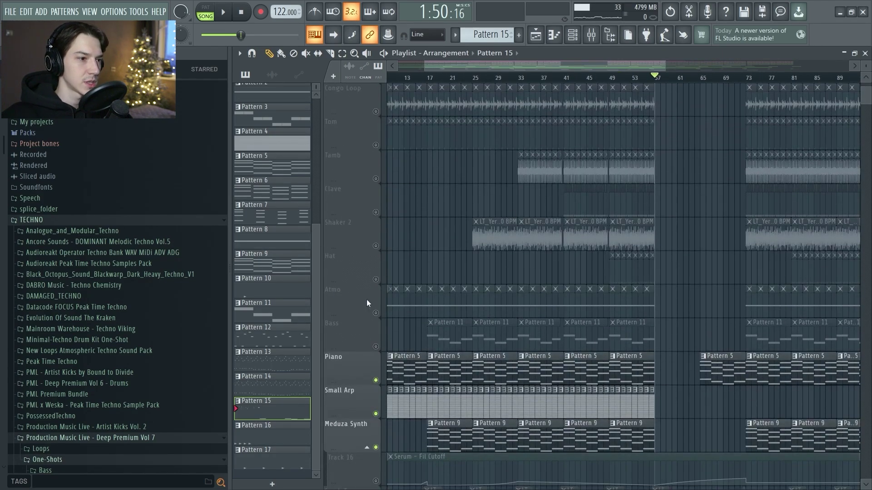
left_click(375, 313)
scroll(392, 272, "up", 2)
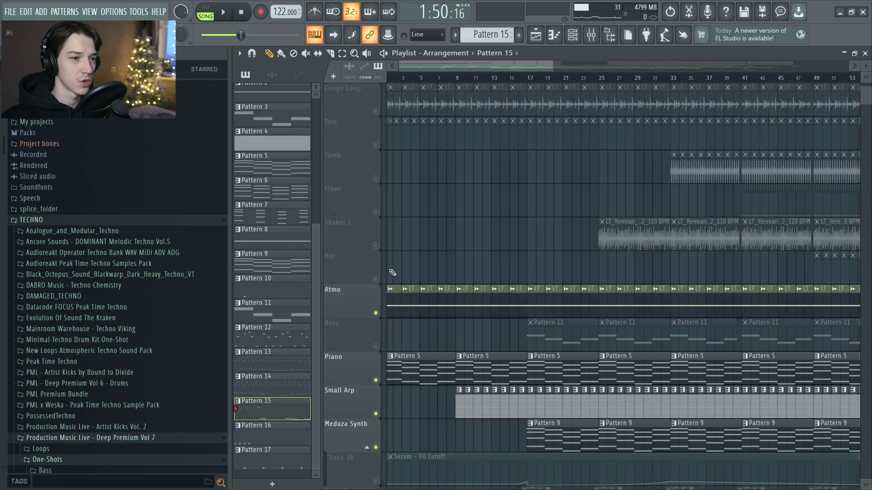
scroll(391, 273, "up", 3)
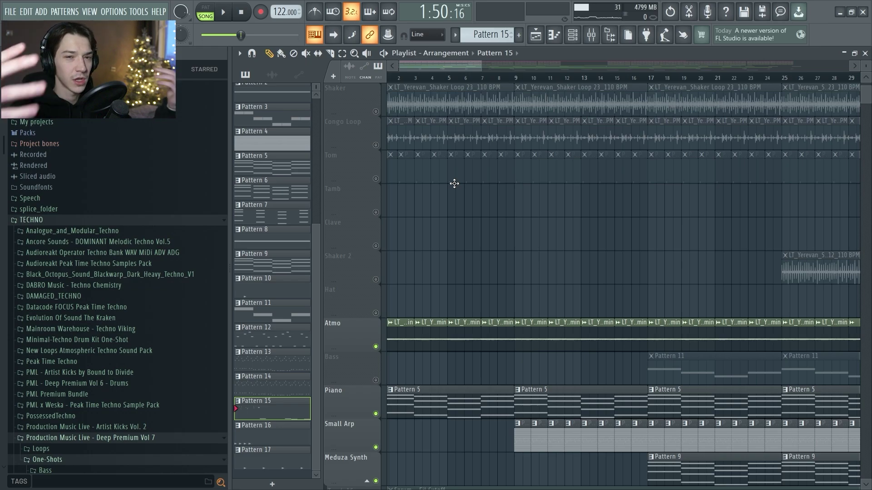
left_click(376, 347, "ctrl")
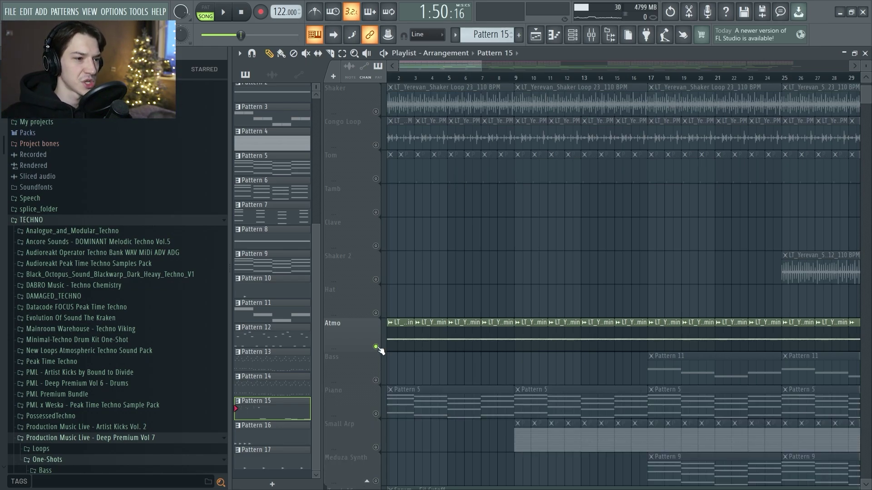
left_click_drag(423, 78, 386, 83)
scroll(391, 334, "up", 5)
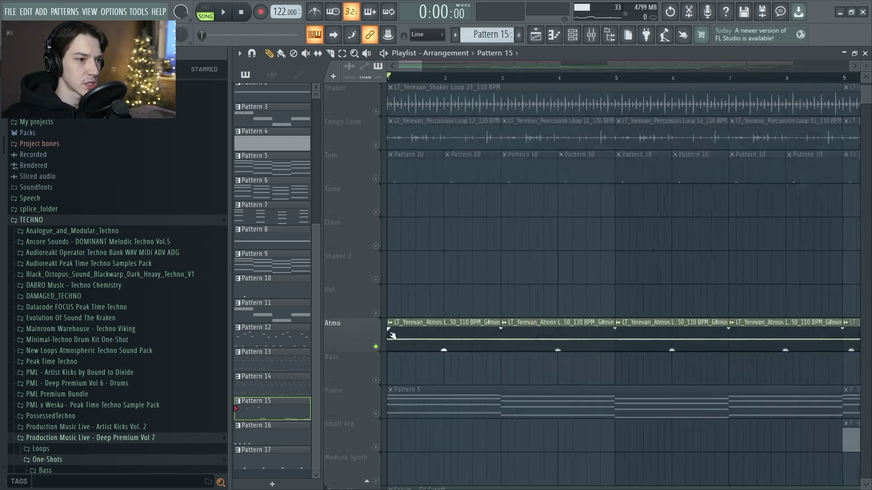
Play the soloed Atmo track while examining its LT_Yerevan_Atmos Loop 50 clip settings and its placement across the arrangement
double_click(431, 324)
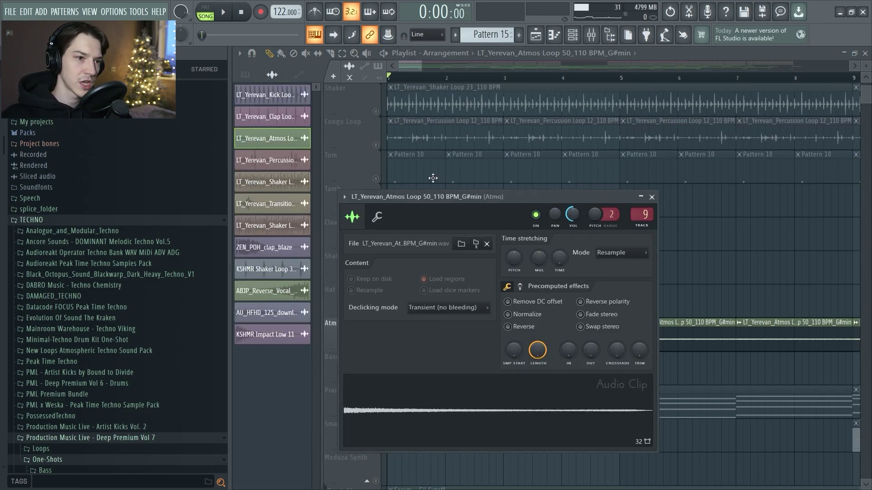
key("space")
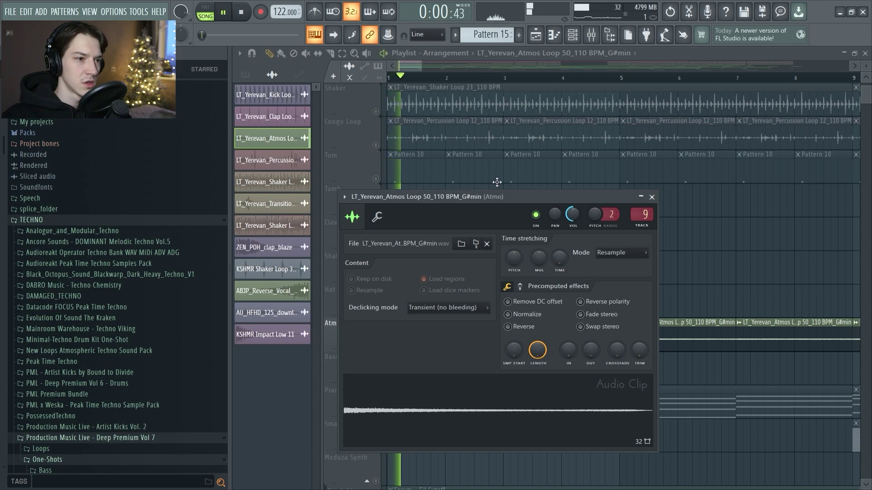
left_click(651, 197)
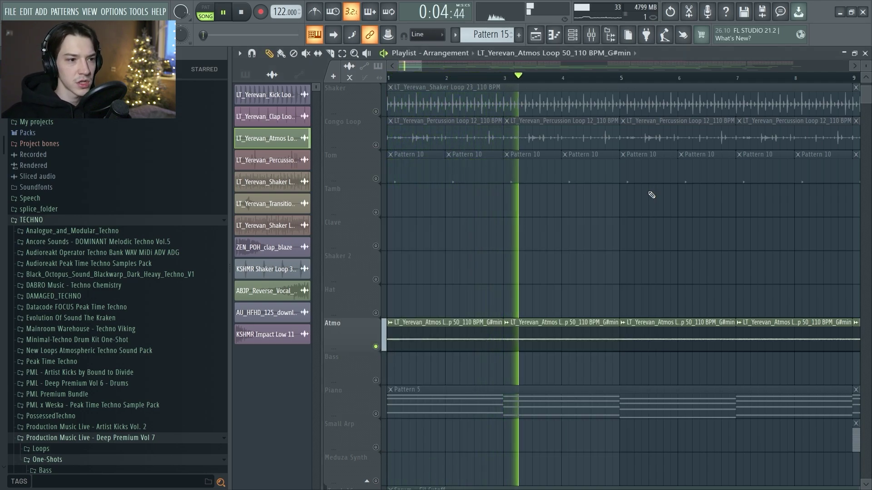
double_click(558, 343)
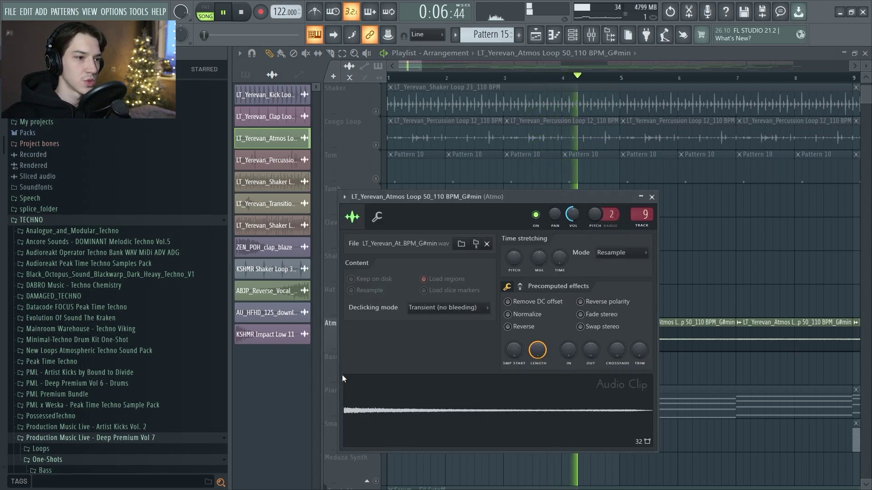
key("Escape")
scroll(460, 240, "down", 8)
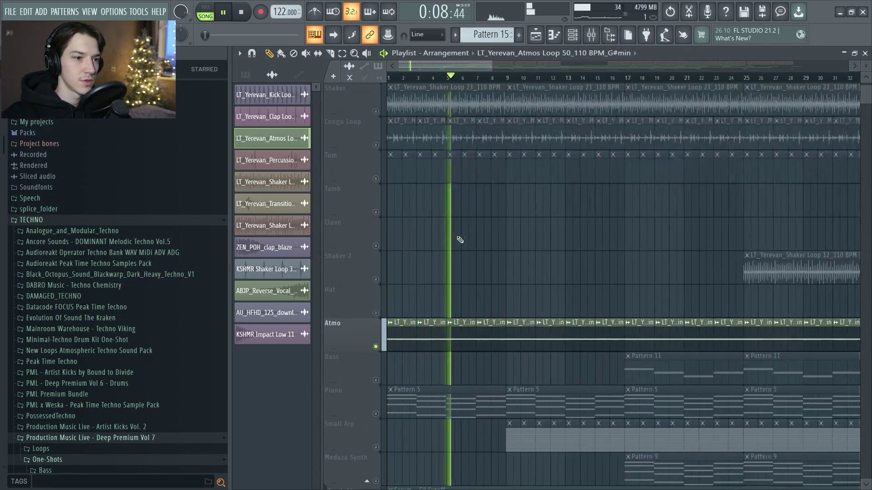
scroll(541, 350, "down", 6)
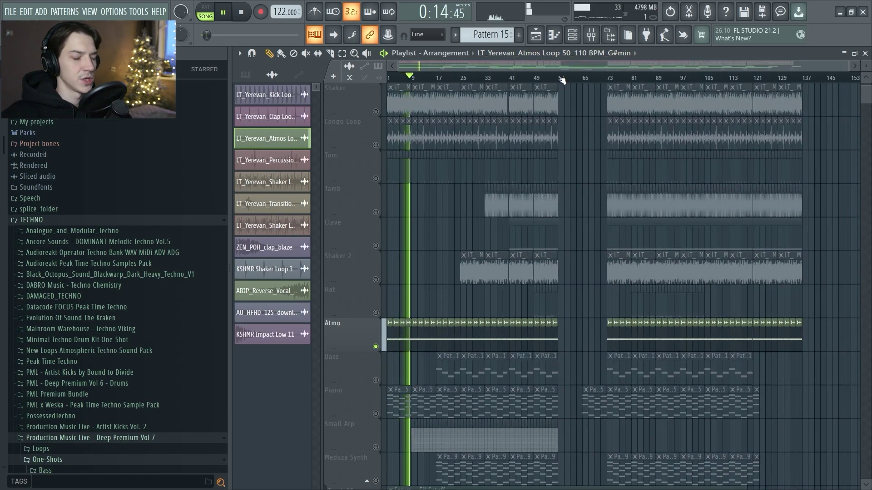
scroll(408, 286, "up", 8)
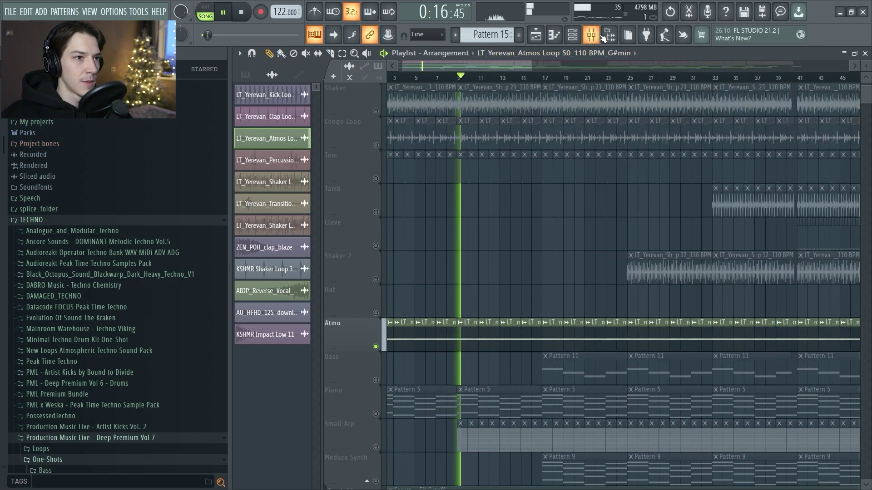
Examine the FabFilter Pro-Q 2 low cut on the Atmo mixer track and stop playback
left_click(598, 35)
left_click(794, 88)
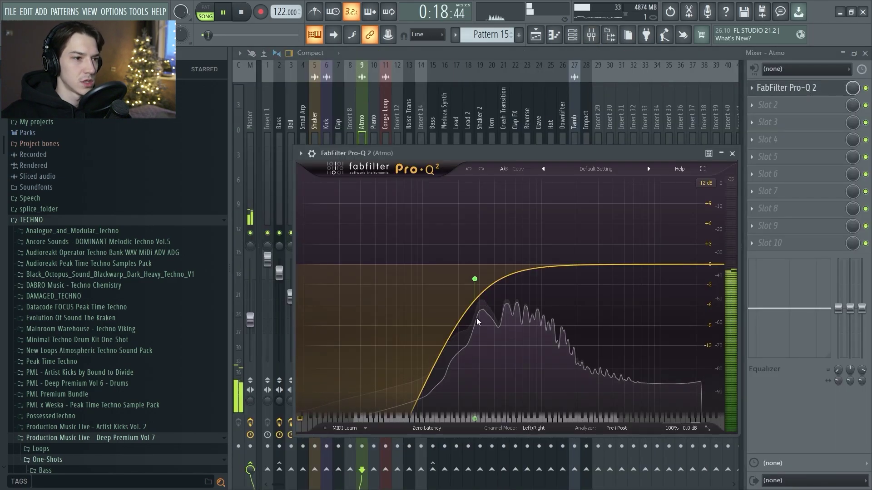
key("Escape")
key("Escape")
scroll(482, 273, "up", 5)
key("space")
Locate the Atmo clip's source sample in the browser and view its Atmos Loops folder in the Yerevan sample pack
double_click(527, 341)
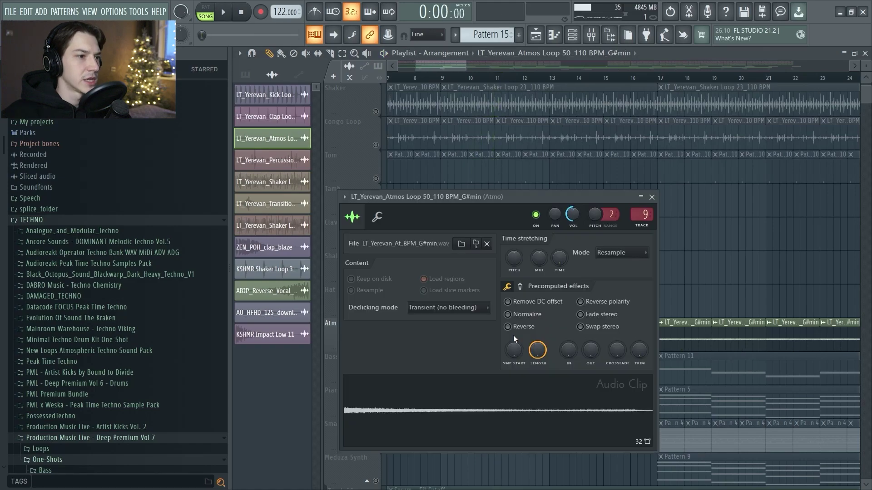
left_click(481, 244)
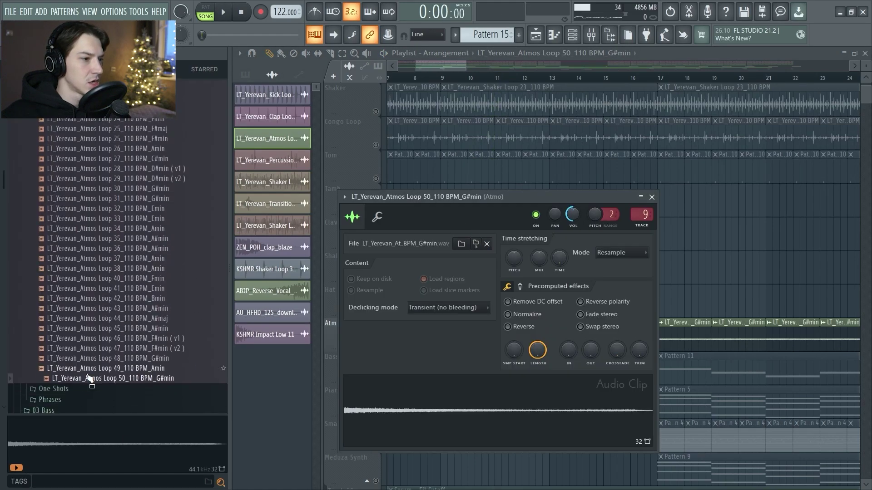
scroll(89, 383, "up", 10)
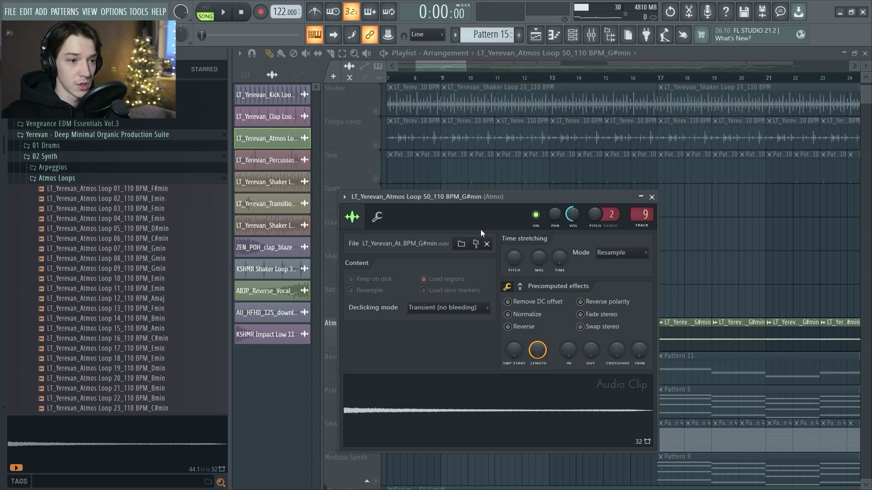
key("Escape")
Unmute the Piano, Small Arp and Meduza Synth tracks and the Serum filter cutoff automation on Track 16
scroll(369, 419, "down", 3)
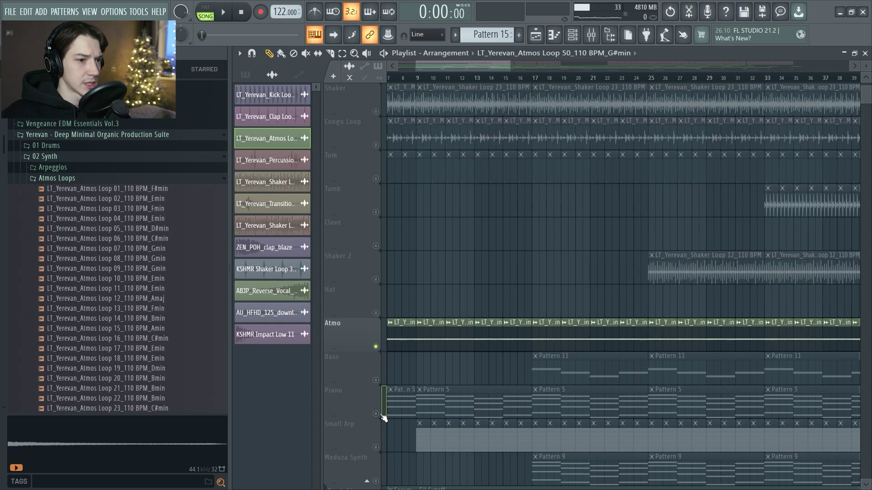
scroll(379, 415, "down", 1)
scroll(375, 366, "down", 4)
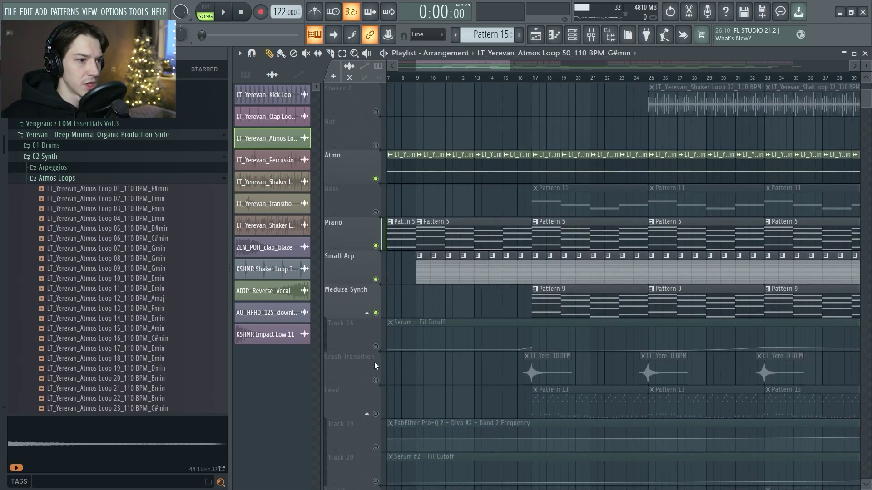
left_click(375, 346)
Unmute the Lead track, its automation on Tracks 19 and 20, and the Lead 2 track
left_click(375, 413)
scroll(374, 400, "down", 2)
left_click(376, 380)
left_click(376, 414)
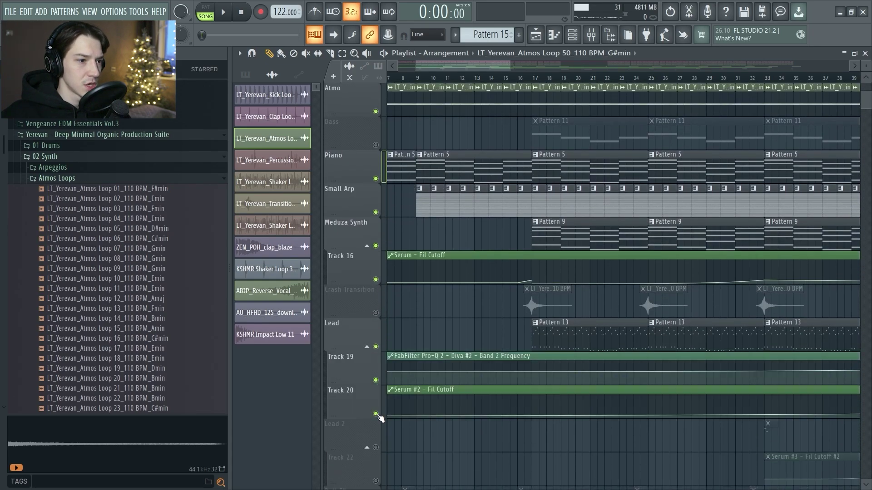
scroll(379, 418, "down", 2)
scroll(379, 418, "down", 4)
left_click(376, 420)
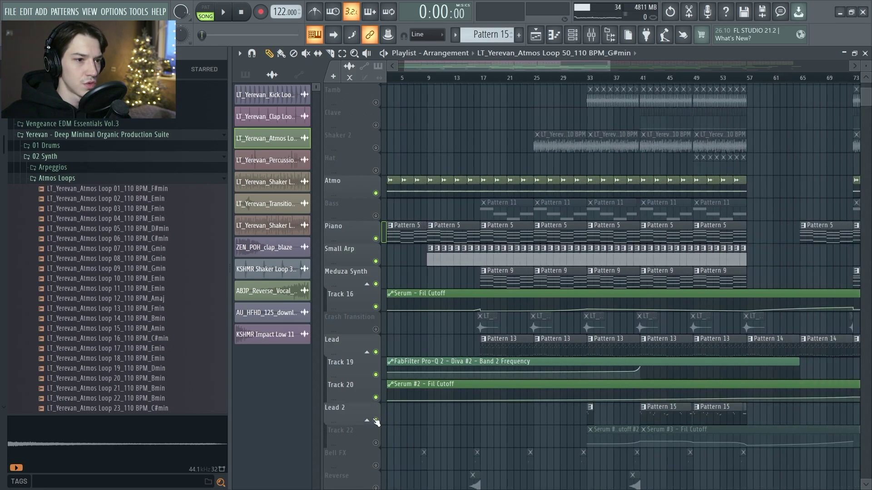
Play the melodic tracks from bar 25 with Atmo included, and again with the Atmo track muted for comparison
left_click(535, 78)
key("space")
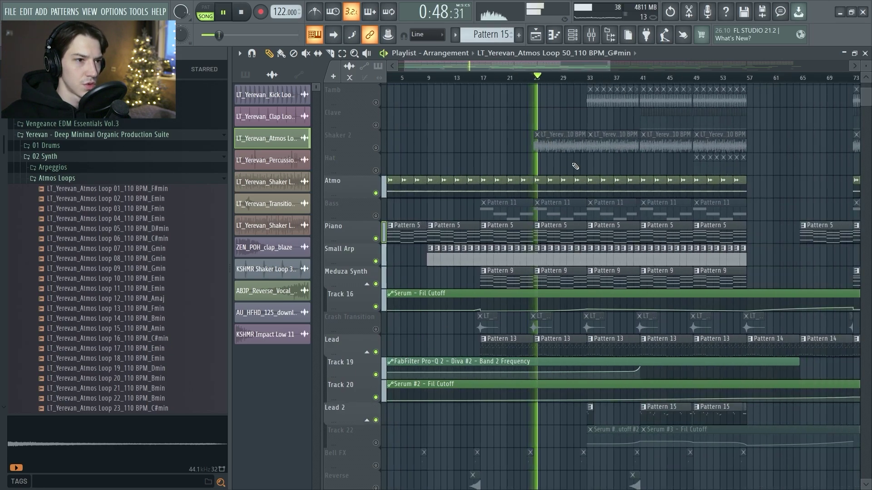
key("space")
left_click(375, 193)
key("space")
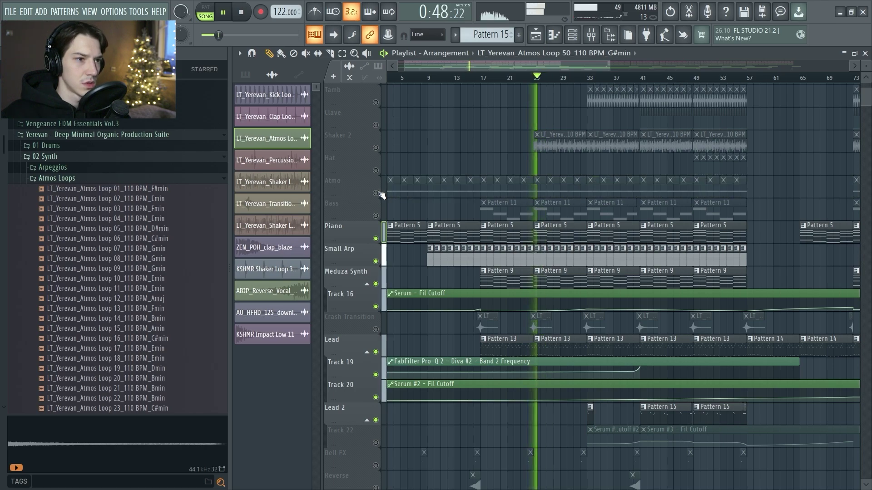
key("space")
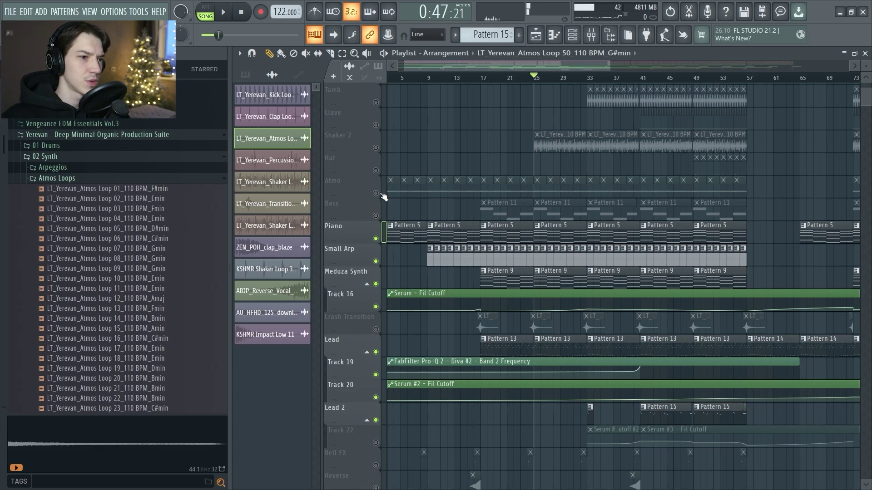
Unmute the Atmo track, listen to the full melodic section from bar 25, and stop playback
left_click(382, 194)
key("space")
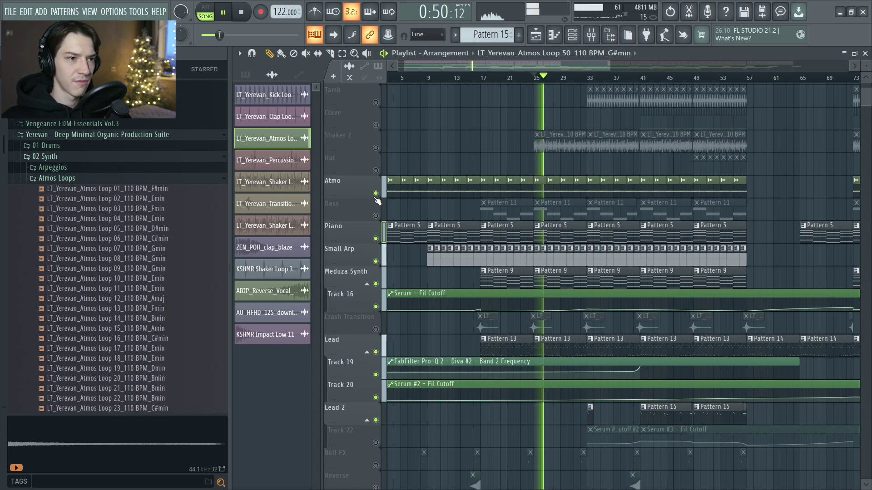
scroll(409, 203, "down", 3)
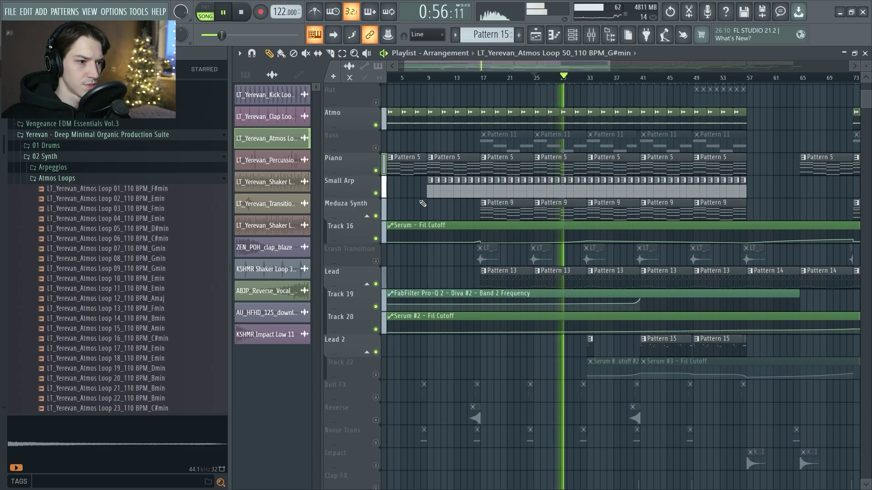
scroll(422, 203, "down", 1)
scroll(422, 203, "down", 1)
scroll(423, 203, "up", 11)
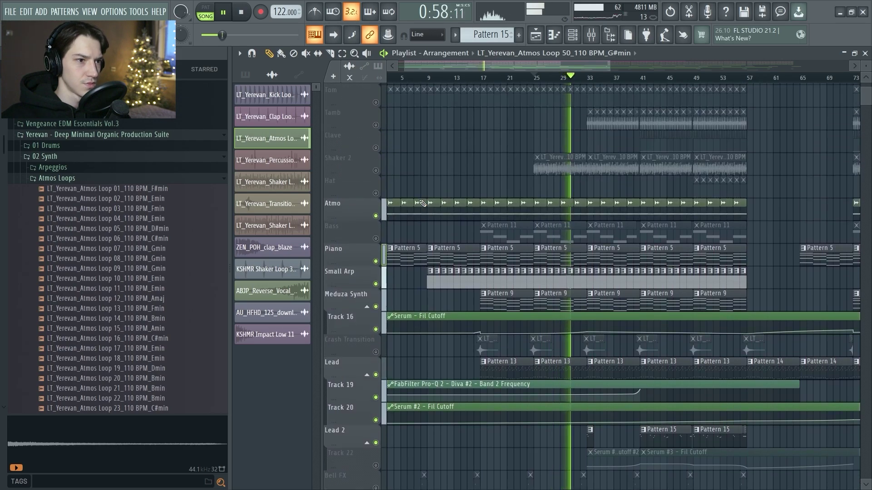
key("space")
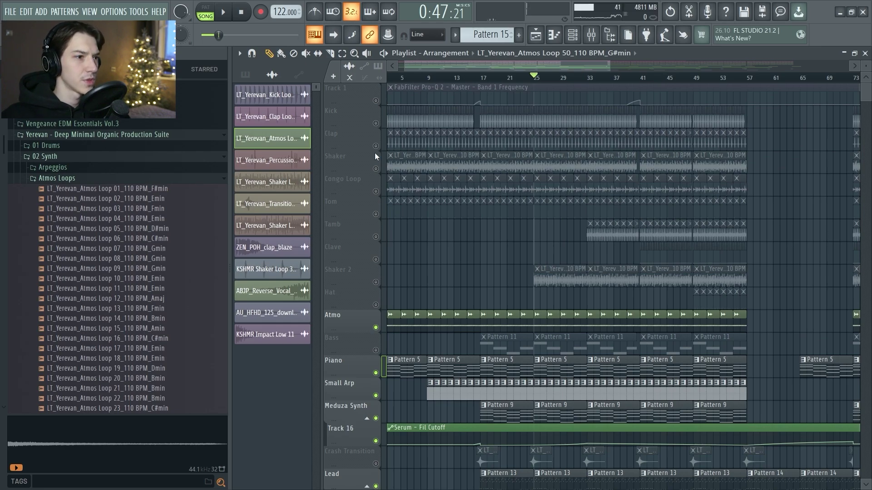
Solo the Kick track in the playlist and play the kick loop from bar 25
scroll(374, 152, "up", 3)
right_click(375, 123)
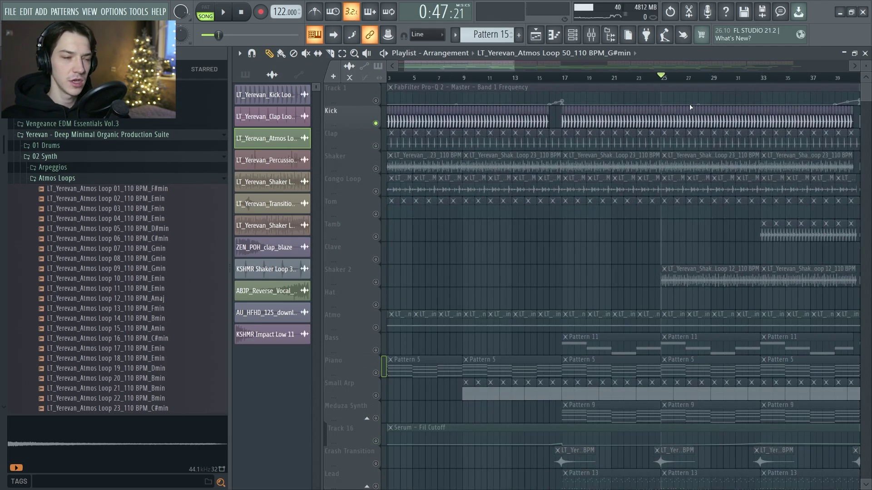
scroll(690, 107, "up", 5)
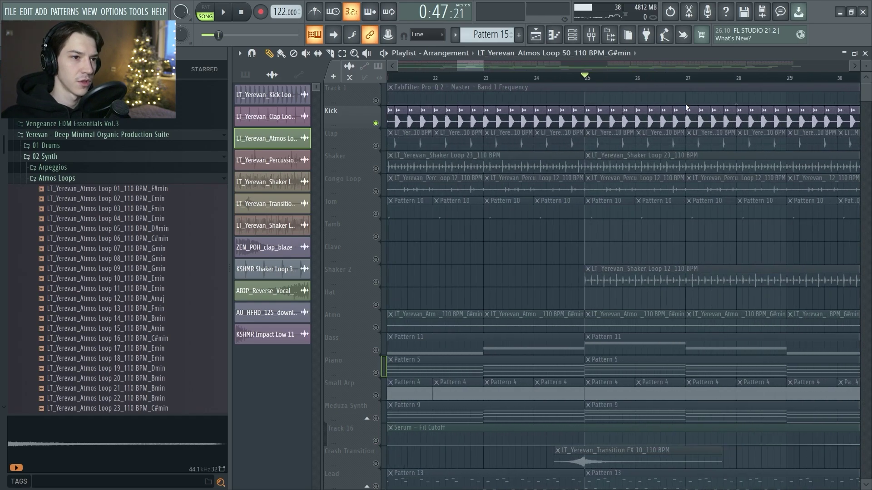
key("space")
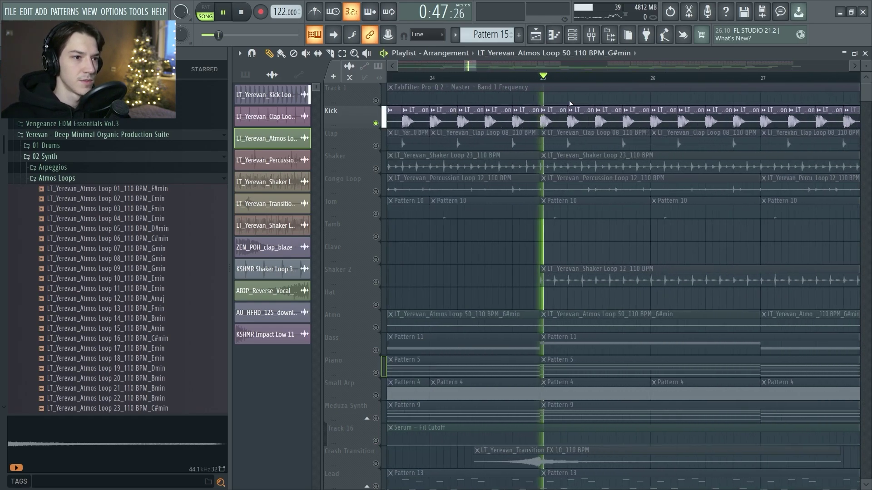
left_click(592, 35)
key("space")
key("F9")
Open the kick clip's sample settings and locate its source file in the sample browser
scroll(557, 121, "up", 3)
double_click(556, 121)
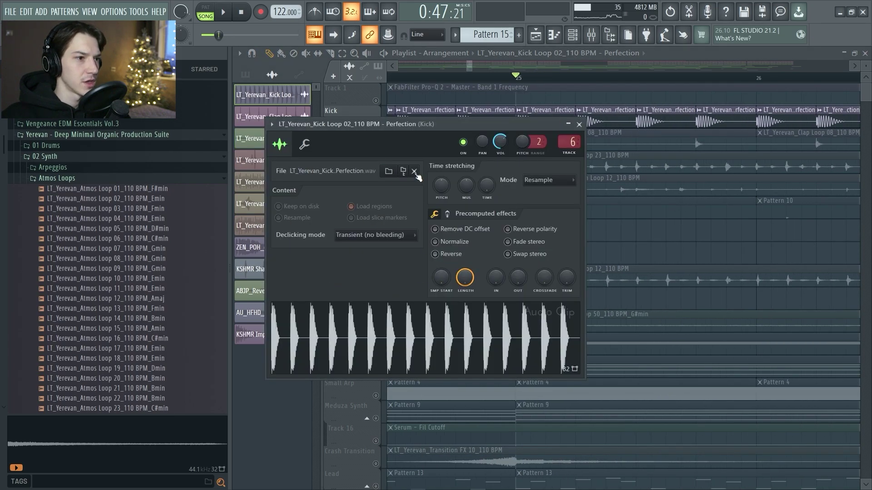
left_click(403, 171)
left_click(579, 125)
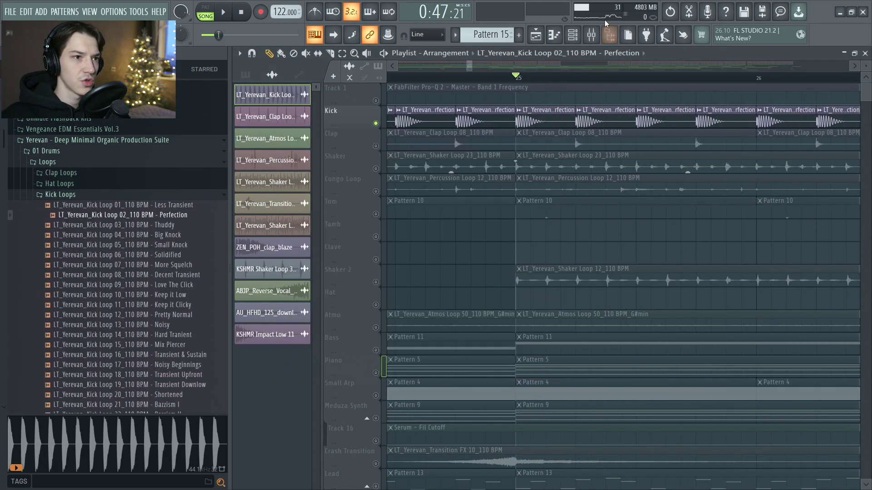
Check the Kick channel's effect chain in the mixer and replay the soloed kick in the playlist
left_click(591, 36)
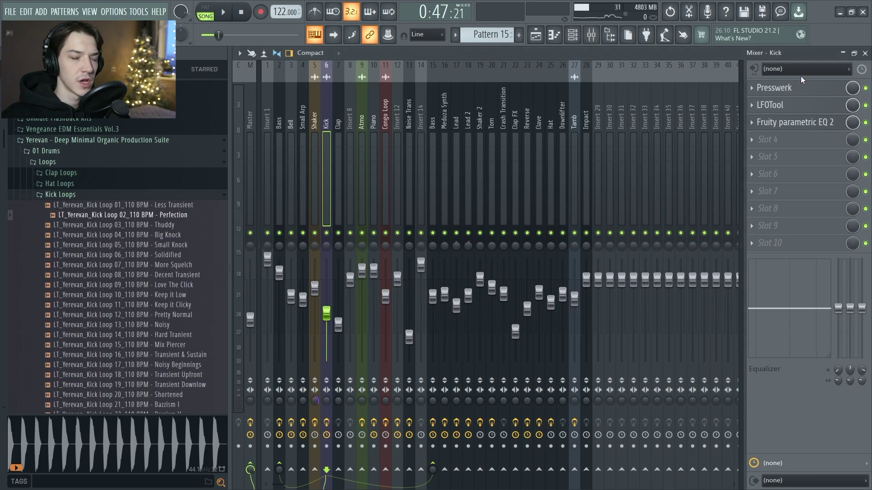
key("F9")
key("space")
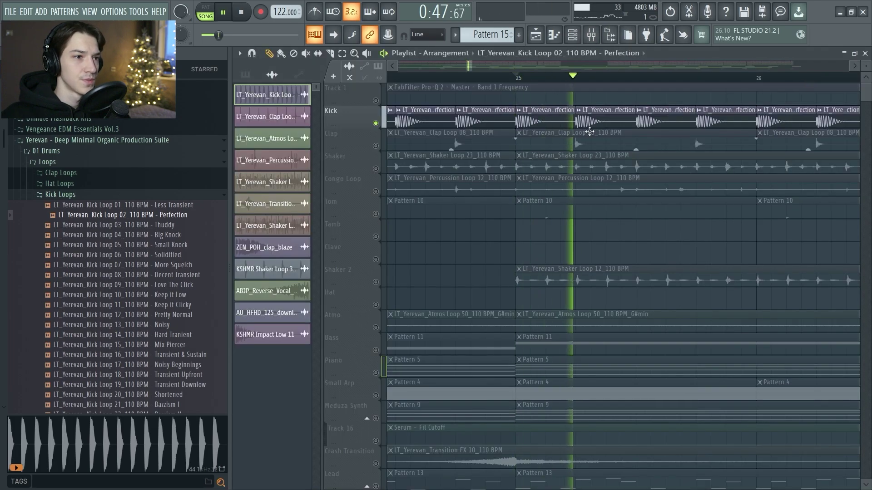
key("space")
Examine the Presswerk compressor on the Kick mixer channel while playing the kick, and close it
left_click(591, 35)
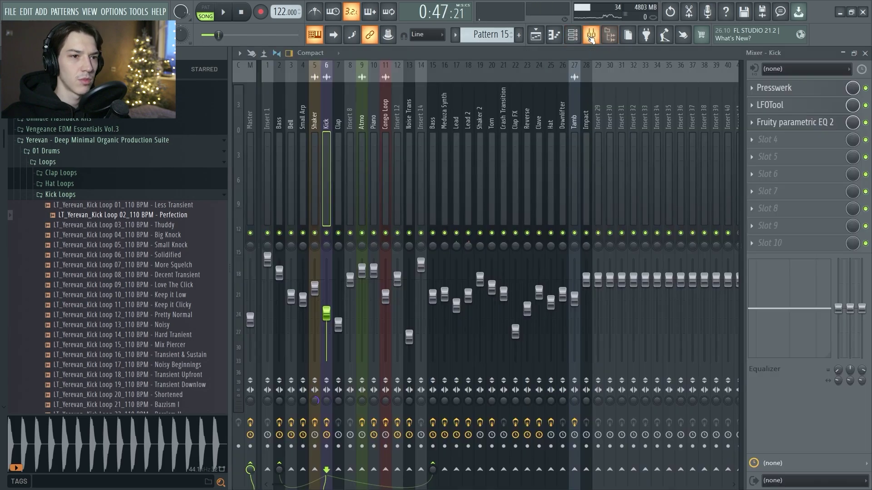
left_click(793, 89)
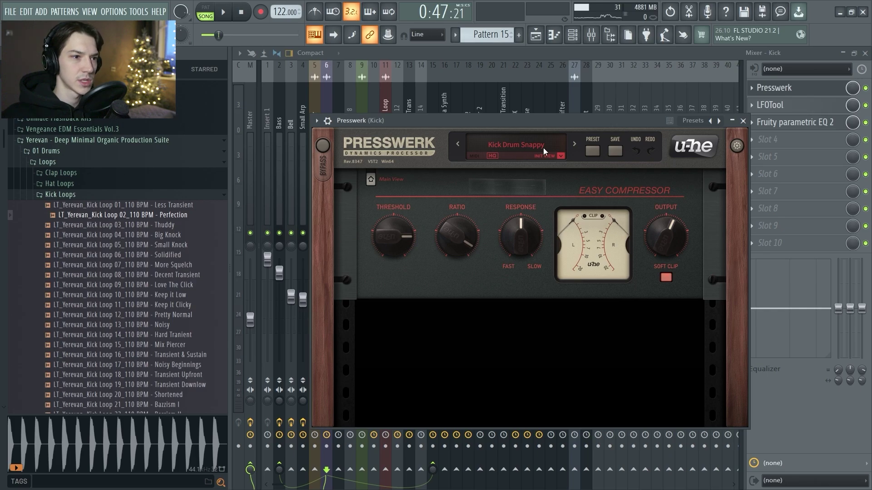
key("space")
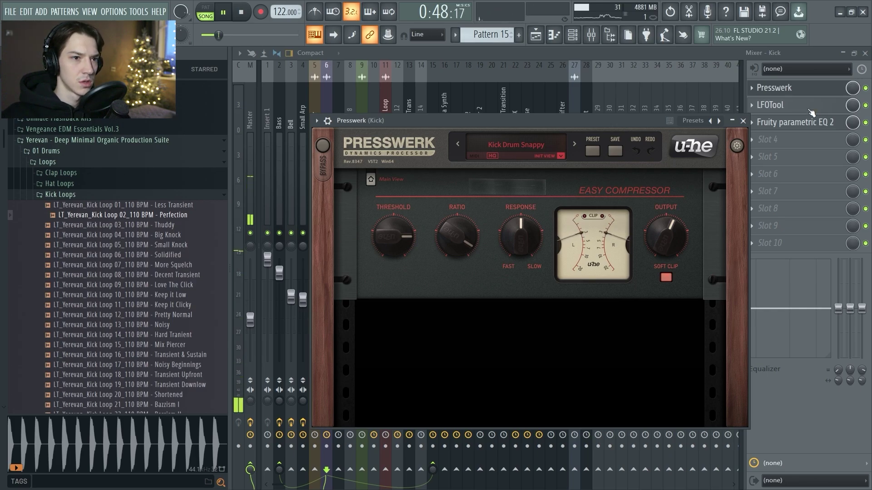
key("space")
key("Escape")
Play the kick again, and move Presswerk to slot 10 of the Kick effect chain and back to slot 1
key("space")
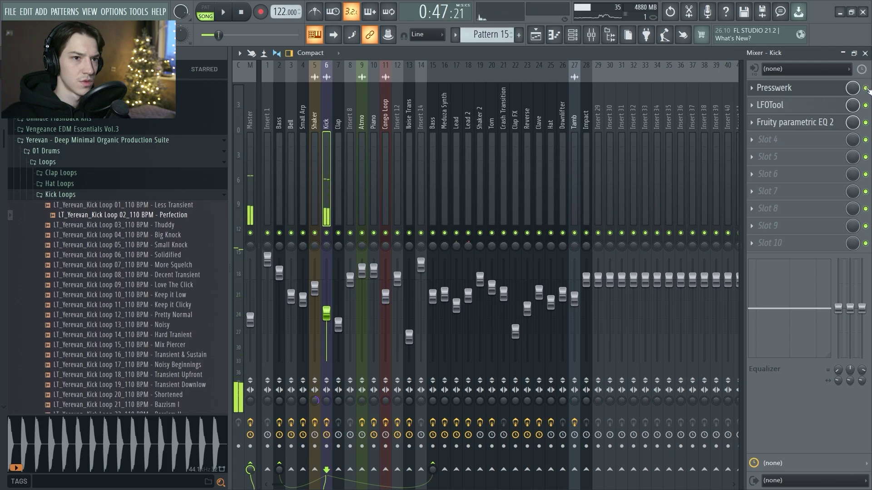
key("space")
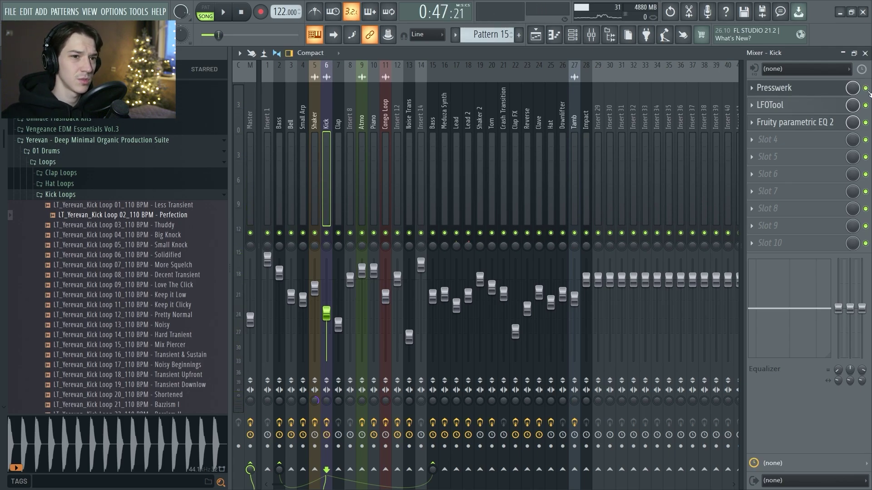
left_click_drag(868, 93, 868, 245)
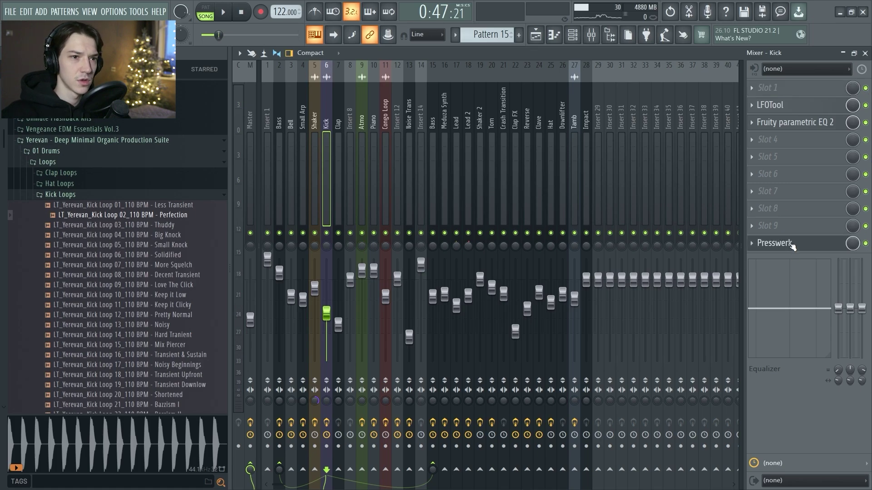
left_click_drag(793, 246, 793, 89)
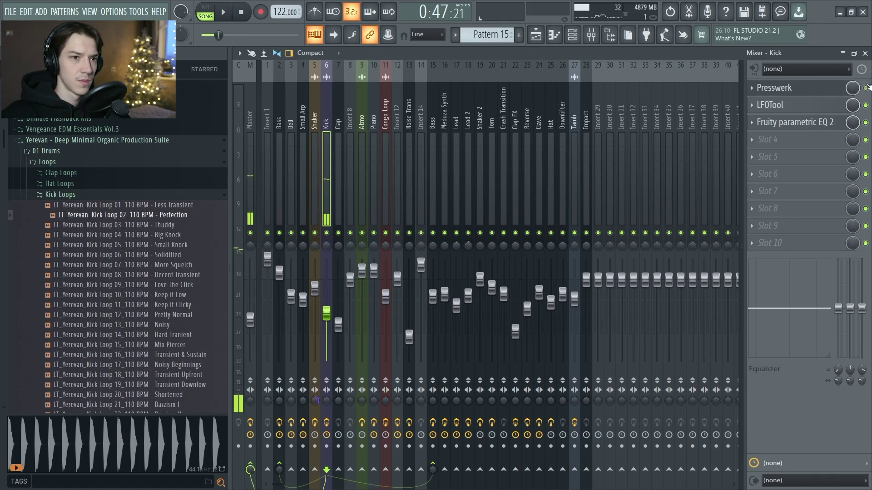
Examine the Kick channel's LFOTool volume curve and its Fruity parametric EQ 2 settings, and close both effects
left_click(803, 103)
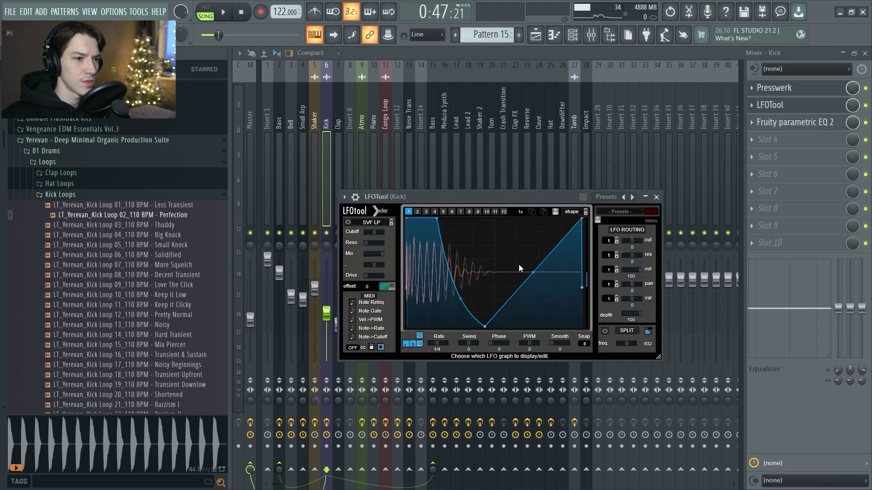
left_click(792, 105)
left_click(795, 122)
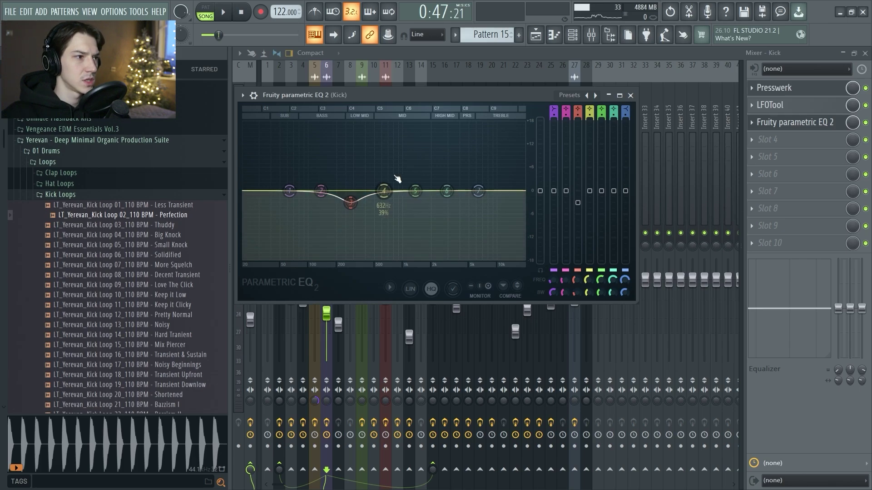
key("Escape")
Unmute the Clap track and the master EQ automation on Track 1, and play them with the kick from bar 25
key("F5")
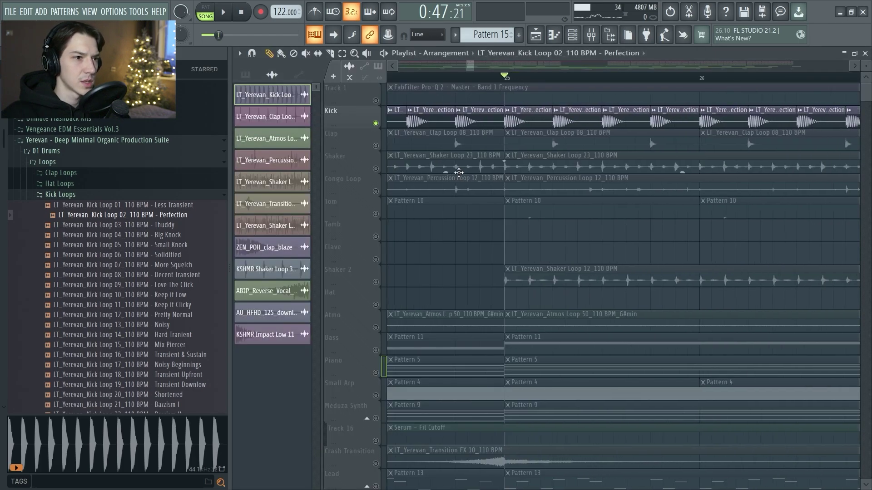
left_click(375, 146)
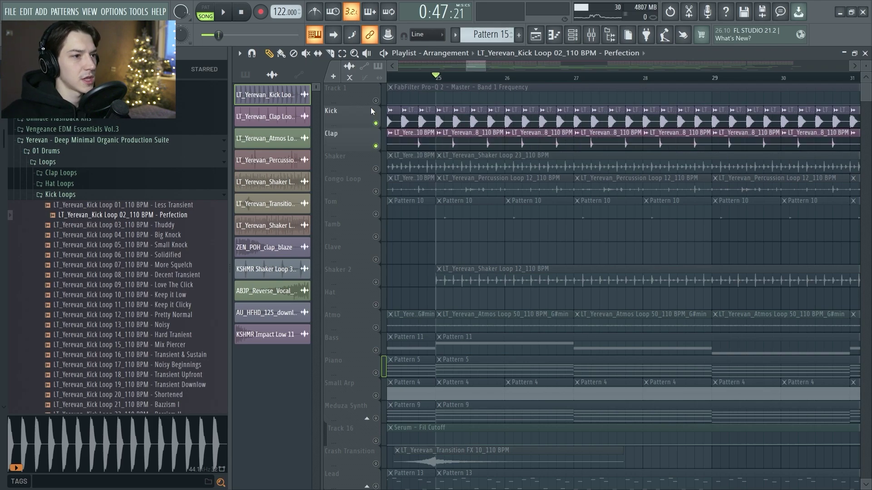
left_click(376, 100)
key("space")
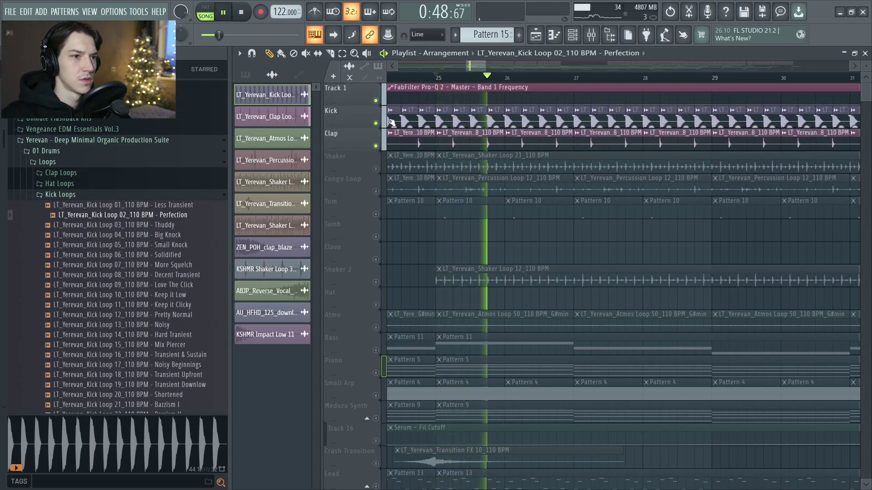
key("space")
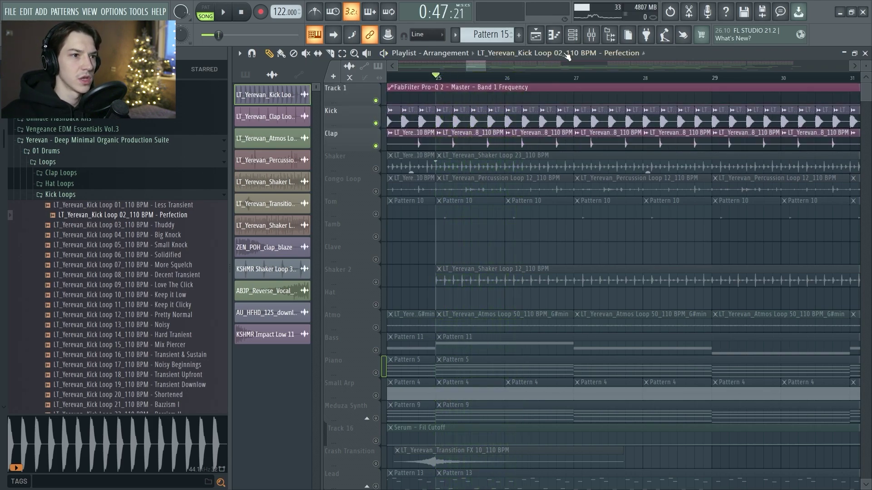
Inspect the Clap channel's effect slots in the mixer while playing the kick and clap
scroll(565, 132, "up", 3)
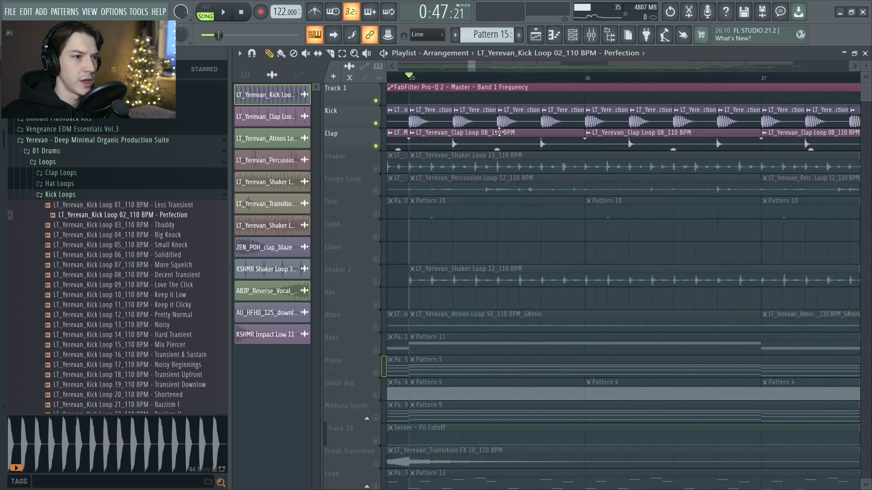
left_click(591, 34)
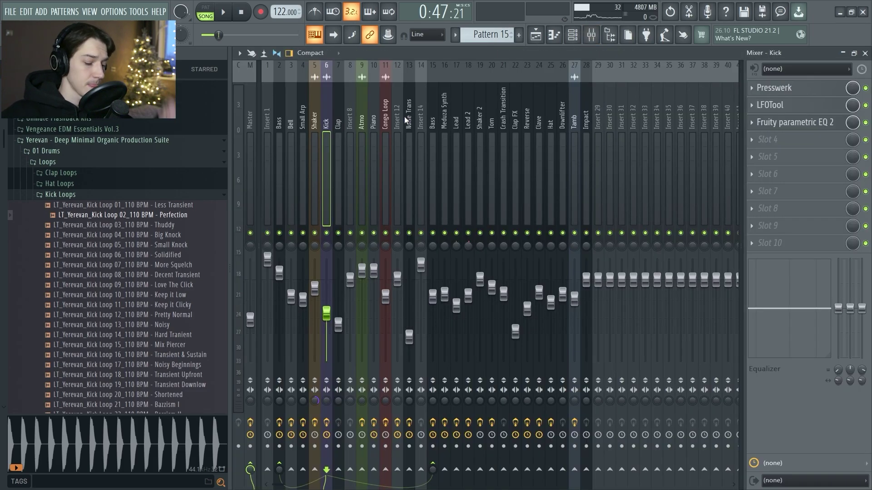
left_click(337, 124)
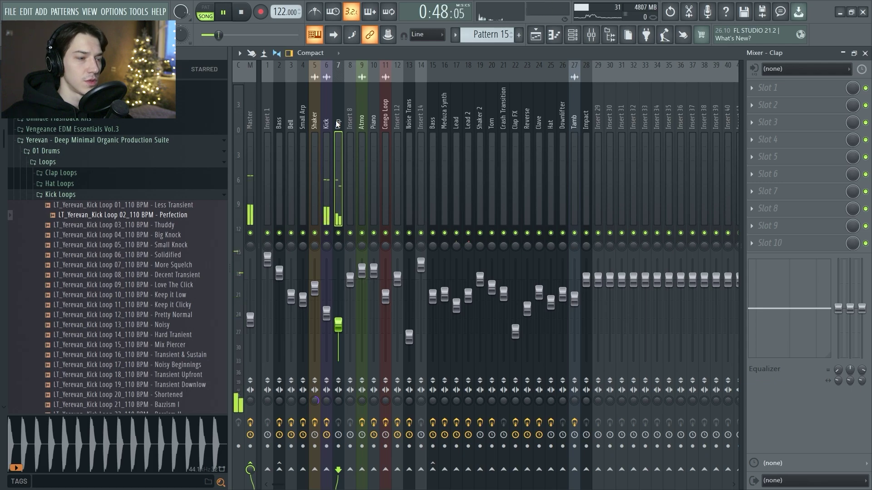
key("space")
key("F9")
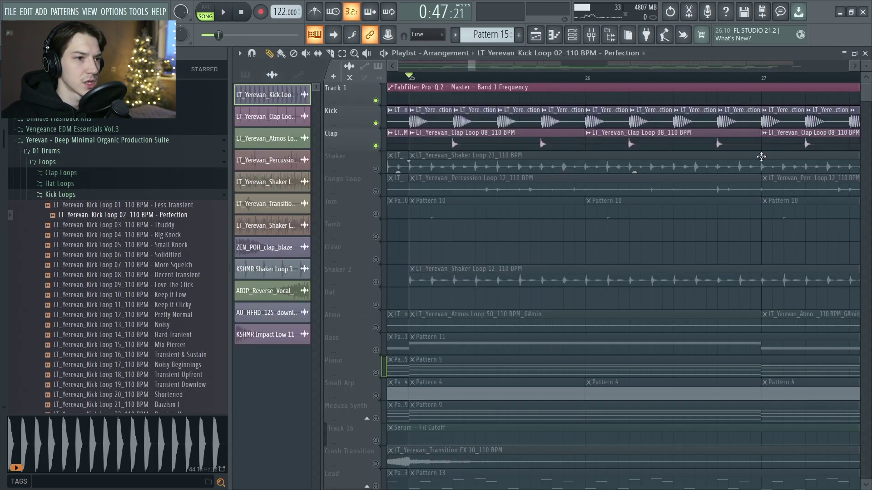
Unmute the Shaker track and play it together with the kick and clap while watching its mixer channel
scroll(683, 142, "down", 3)
left_click(375, 168)
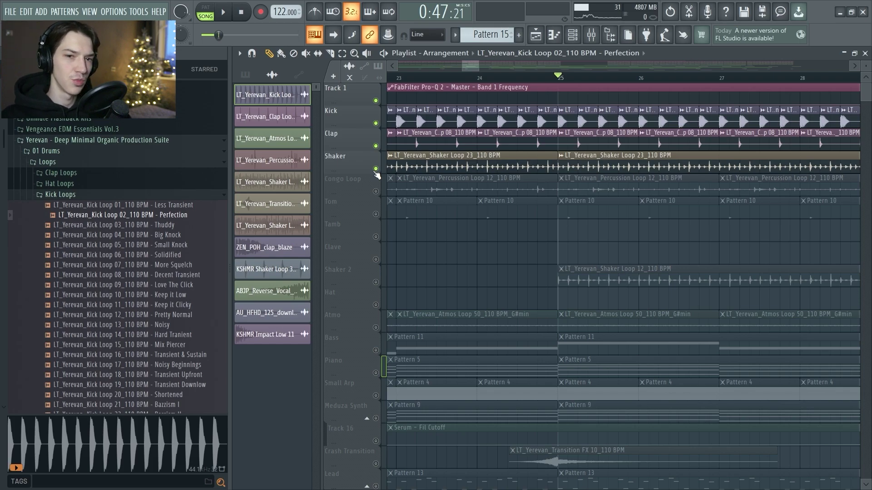
scroll(376, 174, "down", 3)
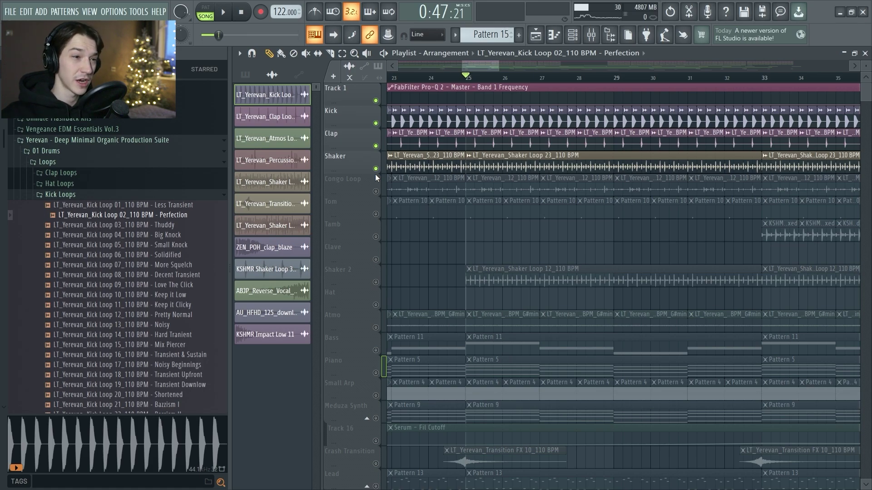
key("space")
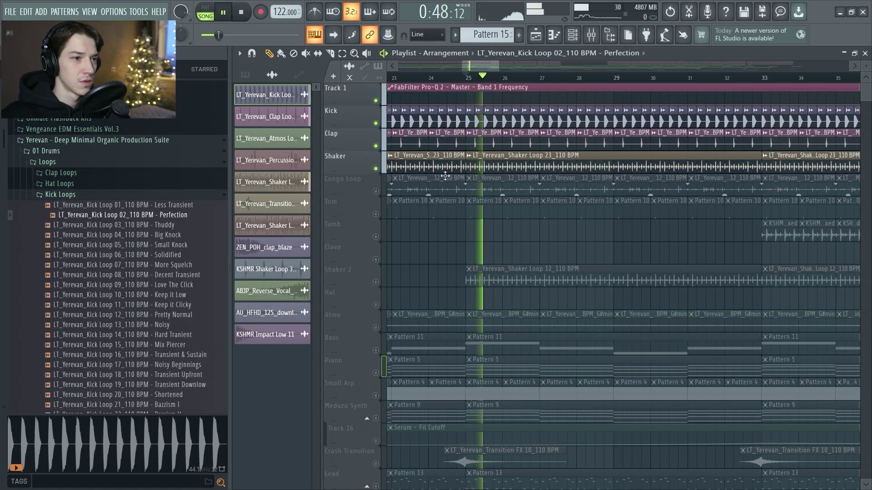
key("F9")
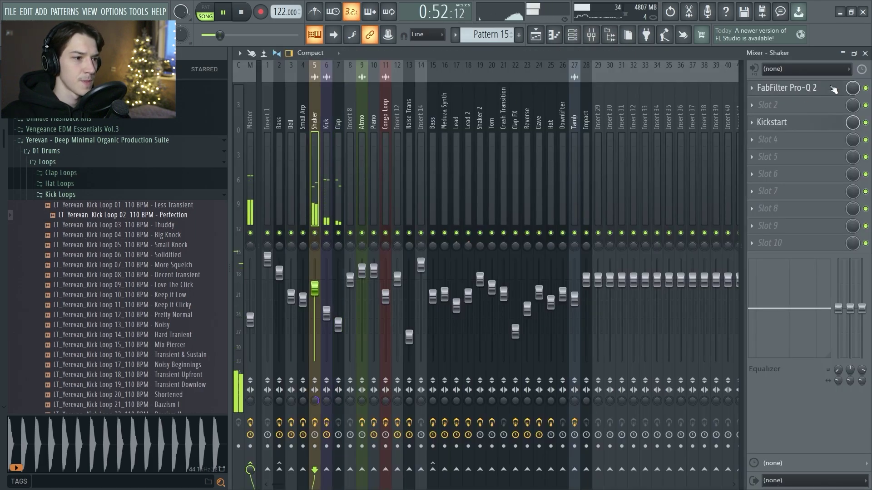
key("space")
key("F9")
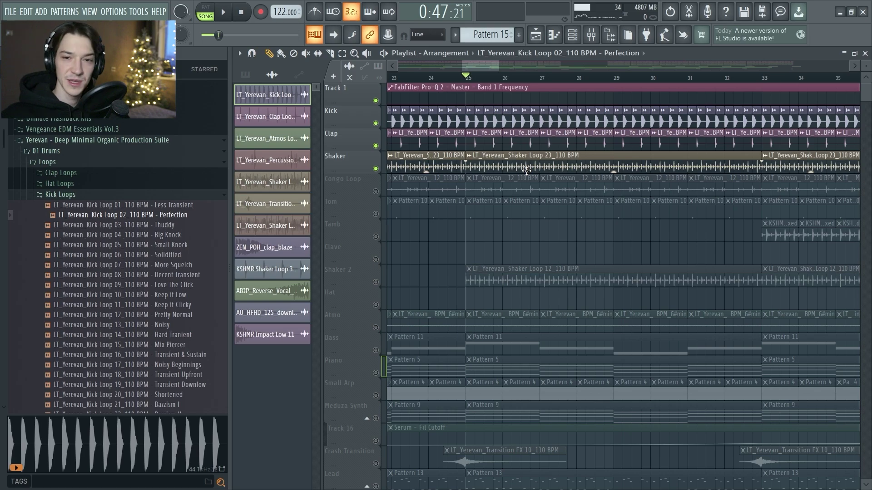
Review the FabFilter Pro-Q 2 curve on the Shaker's mixer channel and compare playback with the EQ bypassed and enabled
left_click(592, 36)
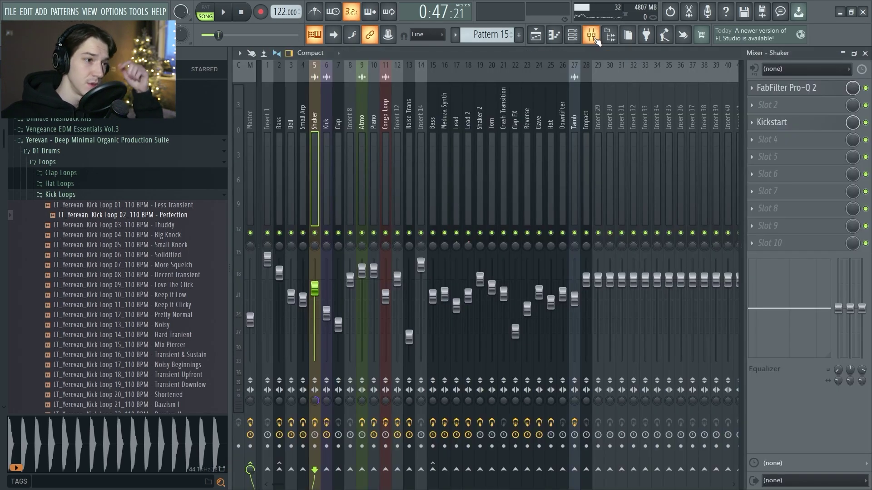
left_click(804, 90)
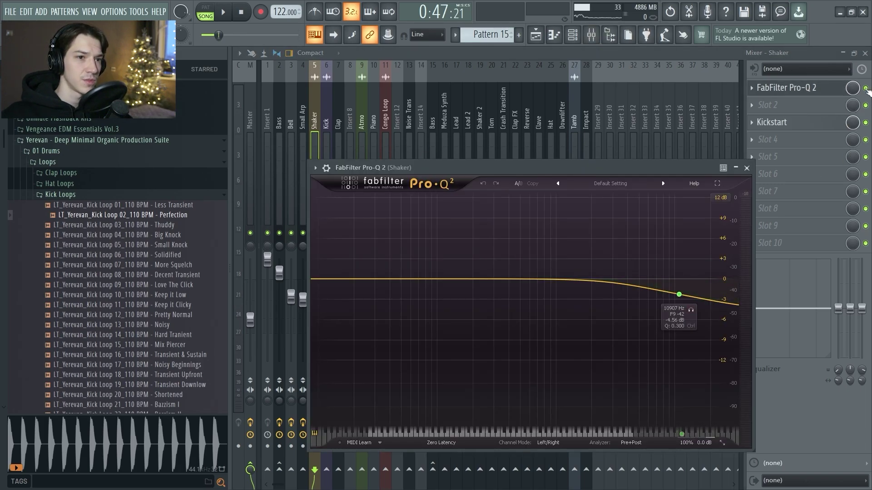
key("Escape")
key("space")
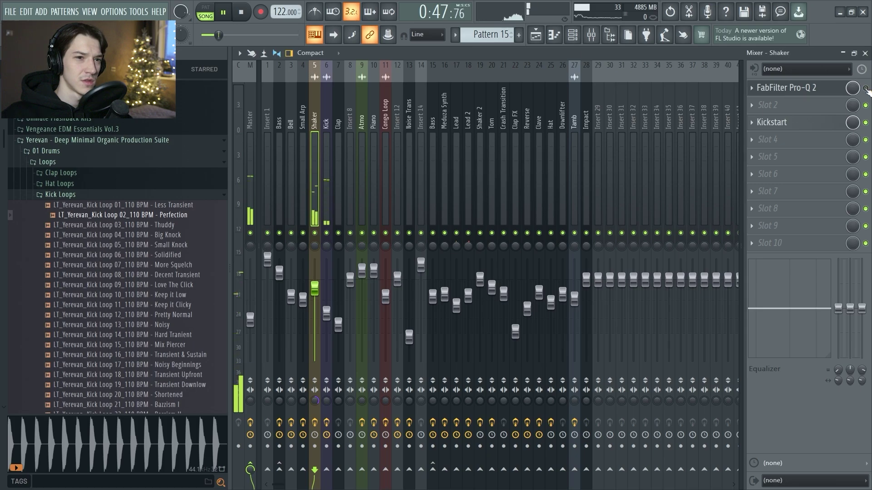
key("space")
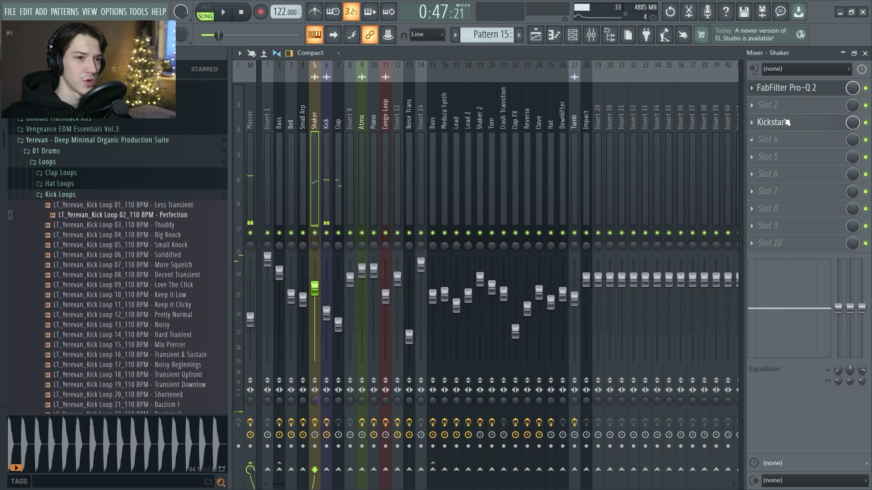
Look at the Shaker channel's Kickstart effect and compare playback with it bypassed and enabled
left_click(772, 122)
left_click(552, 154)
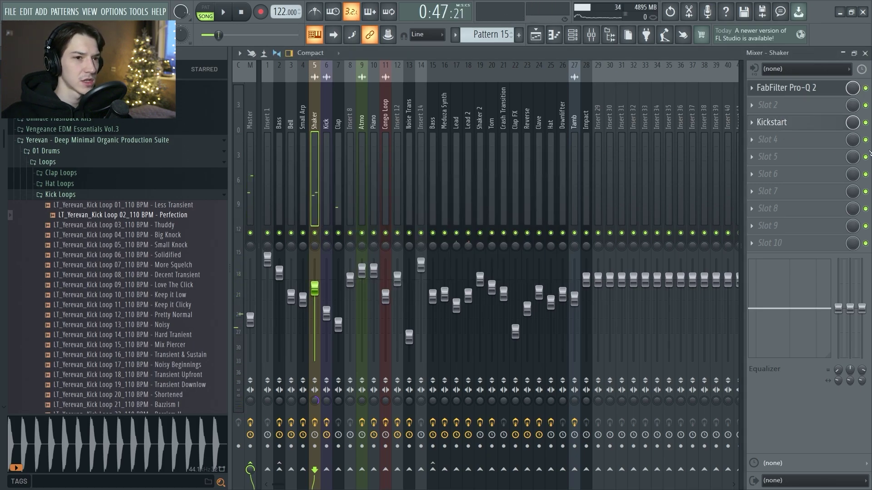
key("space")
left_click(866, 123)
key("space")
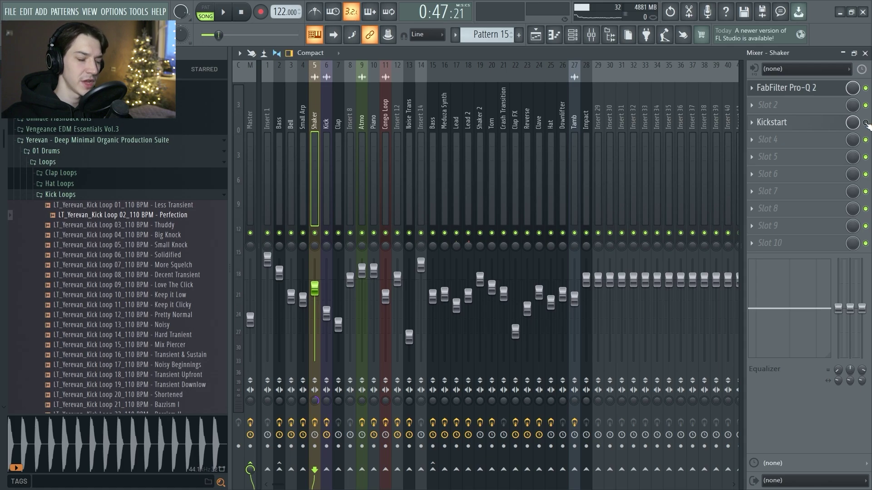
key("space")
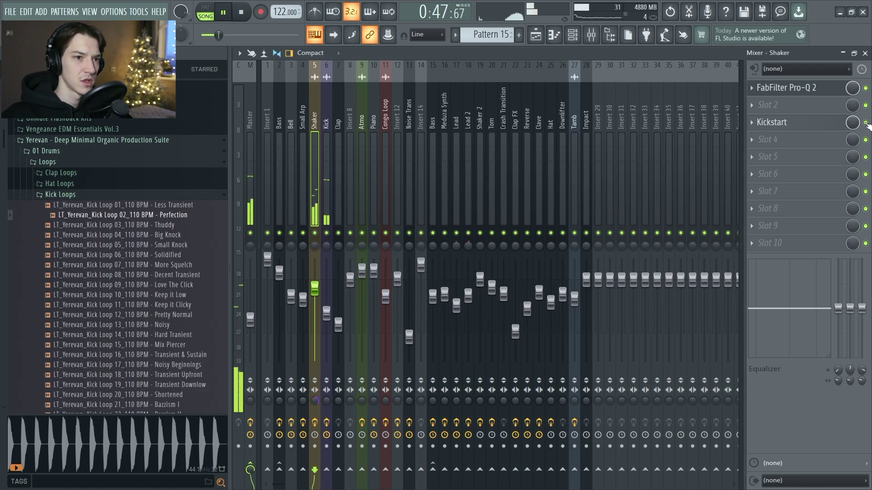
key("space")
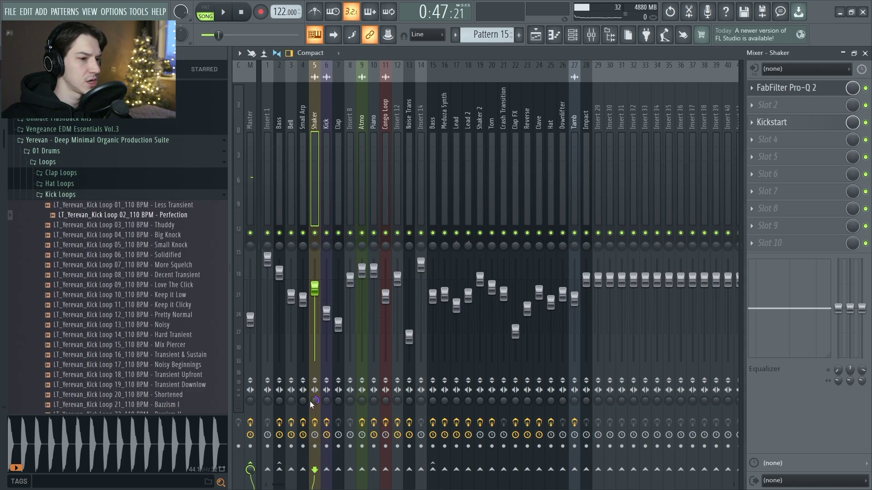
Compare the shaker's playback with its mixer stereo separation reset and restored, and close the mixer and EQ windows
left_click_drag(313, 402, 314, 400)
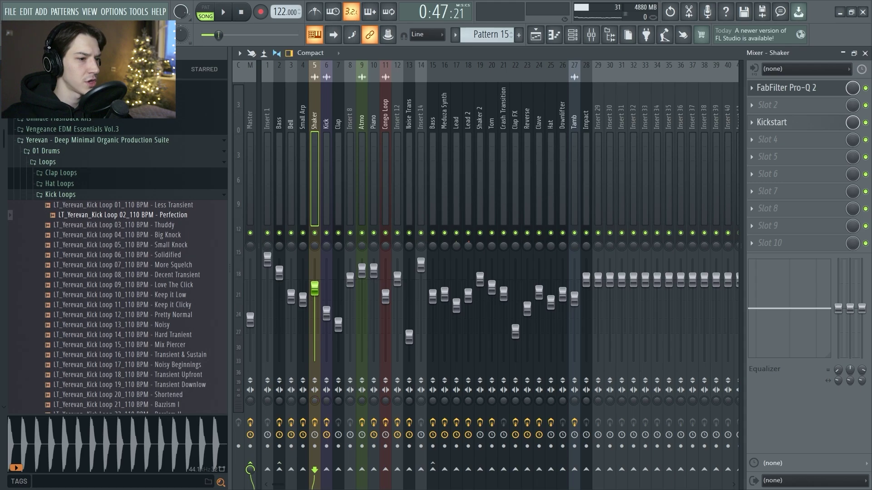
key("space")
key("space")
left_click_drag(314, 400, 314, 390)
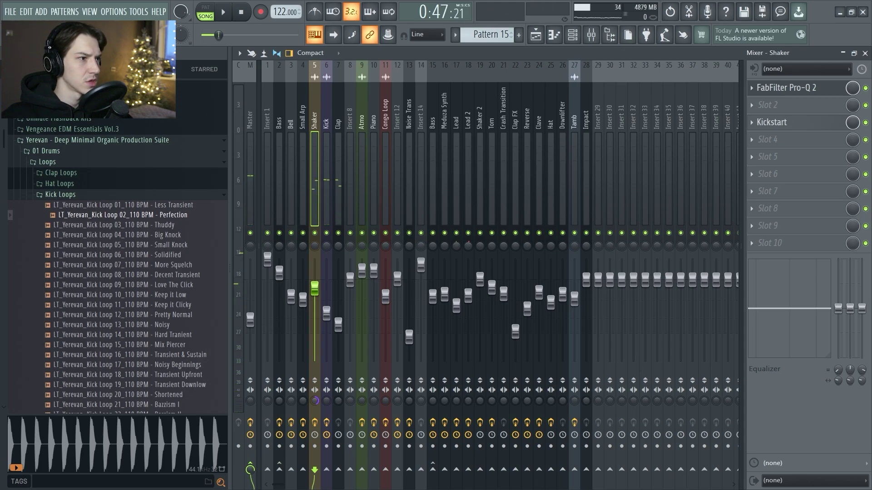
key("Escape")
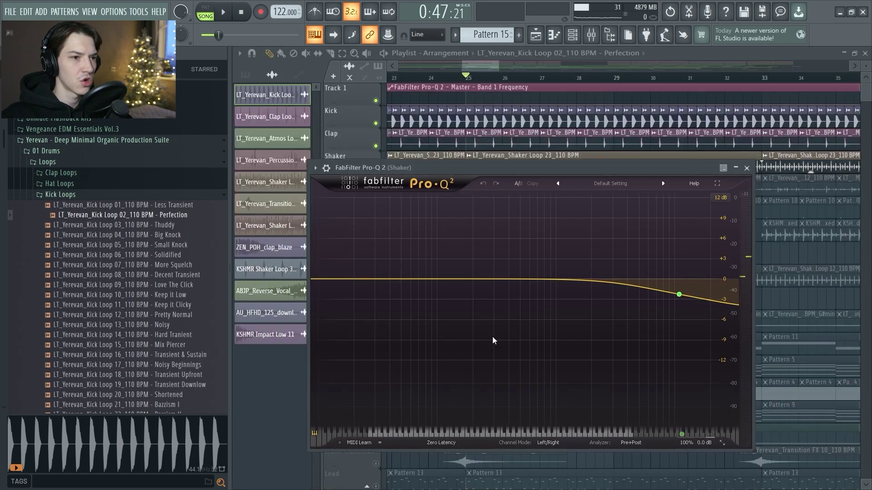
key("Escape")
Unmute the Congo Loop track, enlarge the playlist tracks vertically and open the percussion loop's clip settings
left_click(376, 191)
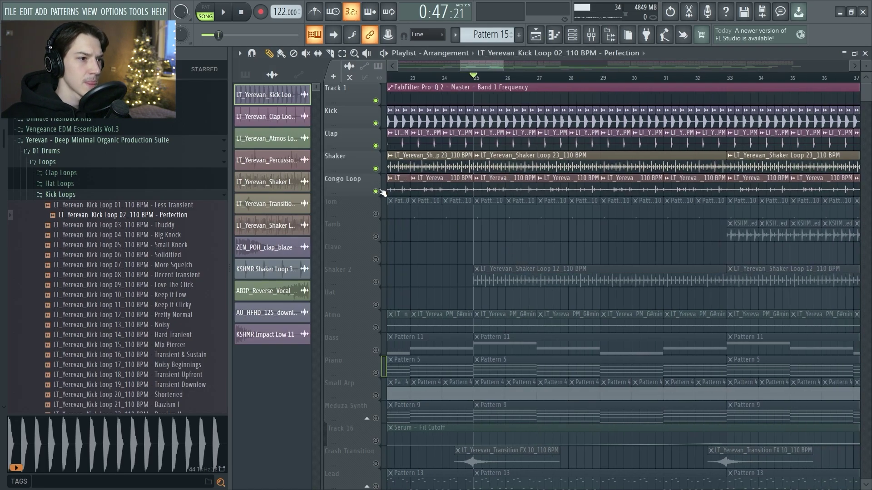
scroll(493, 188, "up", 2, "alt")
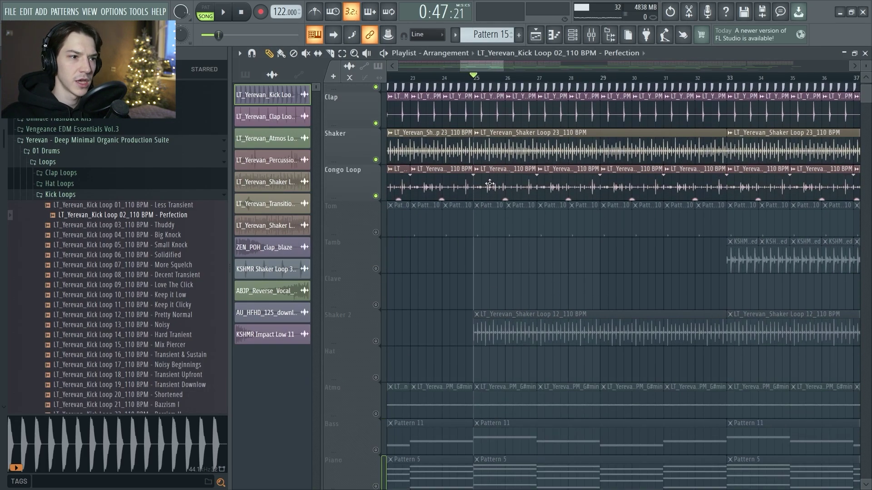
double_click(489, 183)
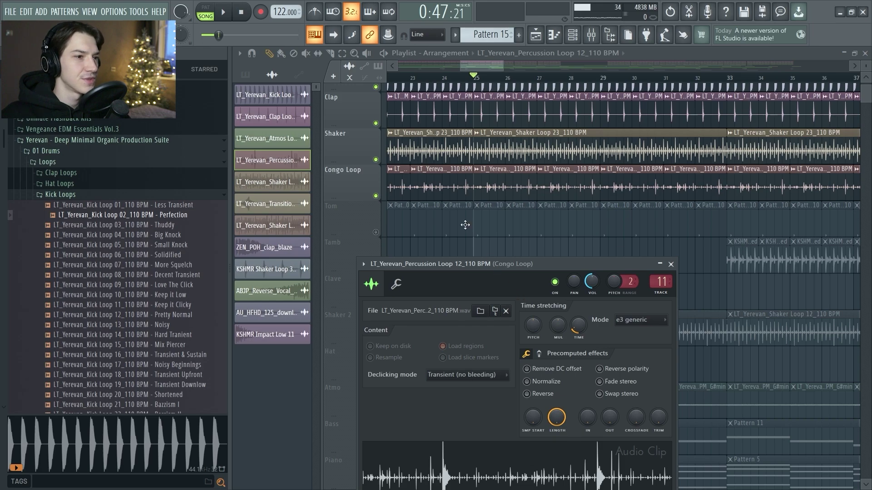
Solo the Congo Loop track and play it from bar 25
left_click(376, 197)
key("space")
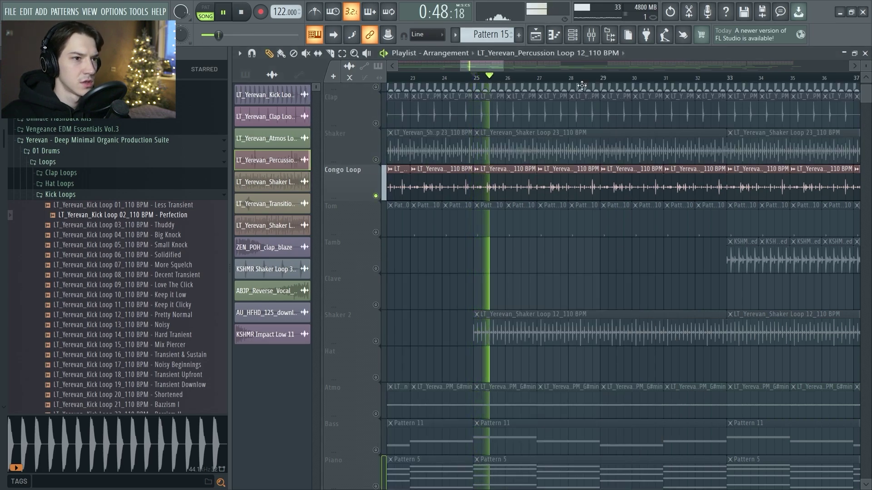
scroll(315, 203, "up", 2)
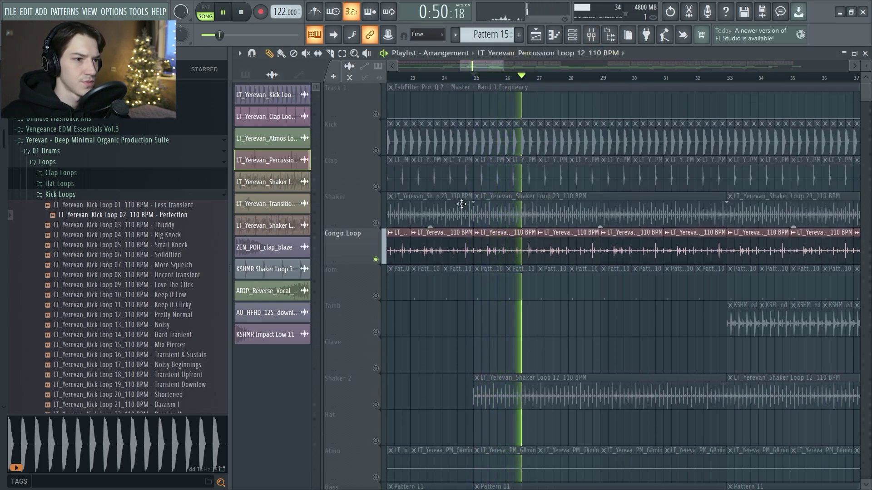
Stop playback and unmute the Shaker, Clap and Kick tracks
left_click(375, 223)
key("space")
left_click(376, 187)
left_click(375, 150)
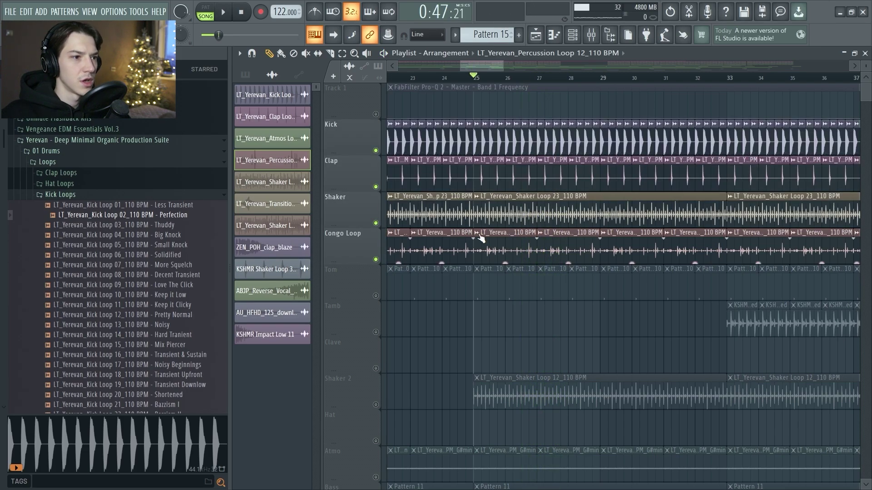
Examine the FabFilter Pro-Q 2 low-cut curve on the Congo Loop's mixer channel and close the open windows
double_click(509, 235)
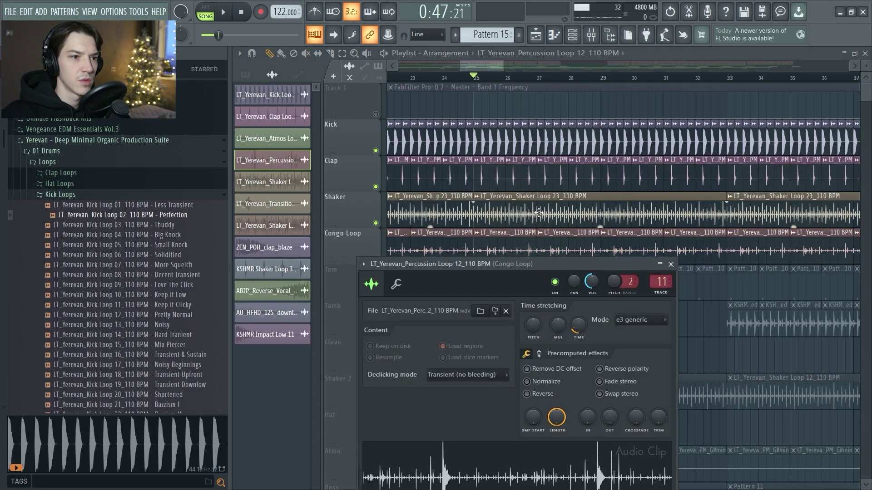
left_click(591, 35)
left_click(820, 144)
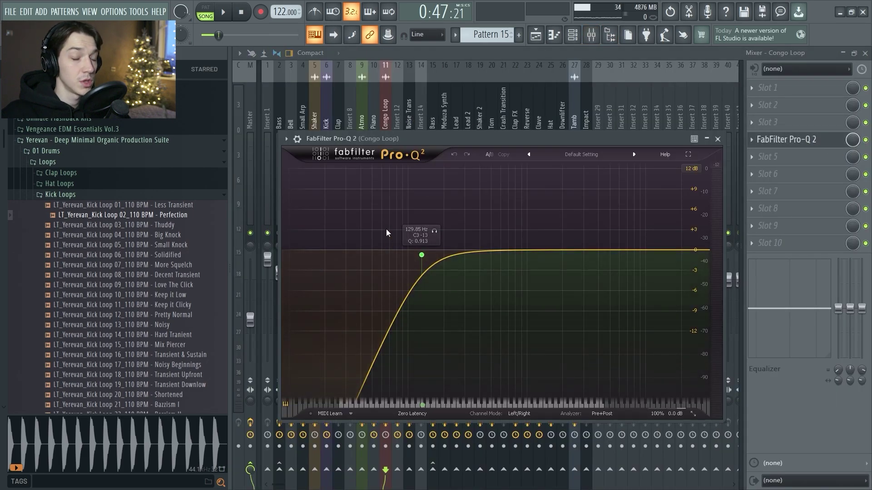
key("Escape")
key("Escape")
key("Escape")
Check the available time-stretching modes in the Congo Loop percussion clip's settings without changing the mode
key("Page_Up")
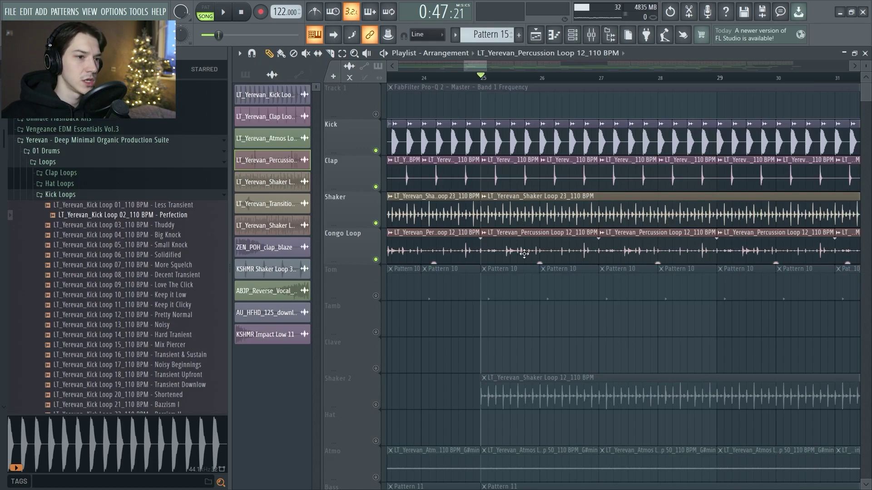
double_click(551, 228)
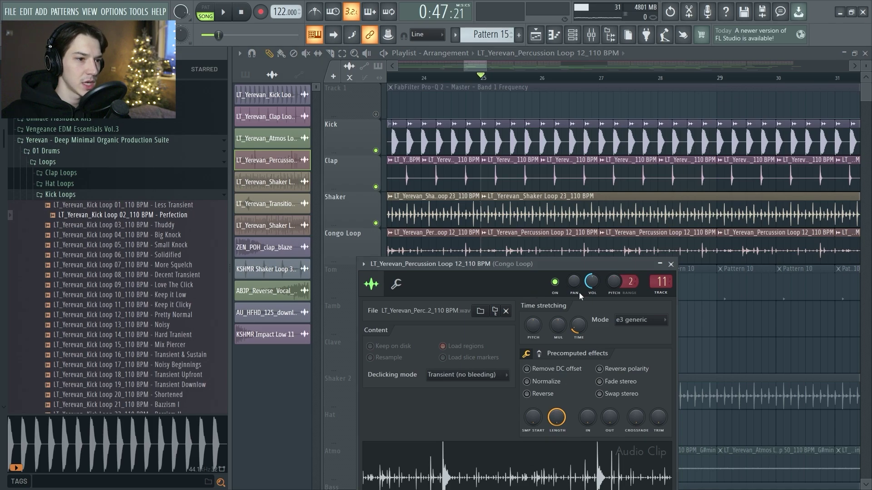
left_click(633, 327)
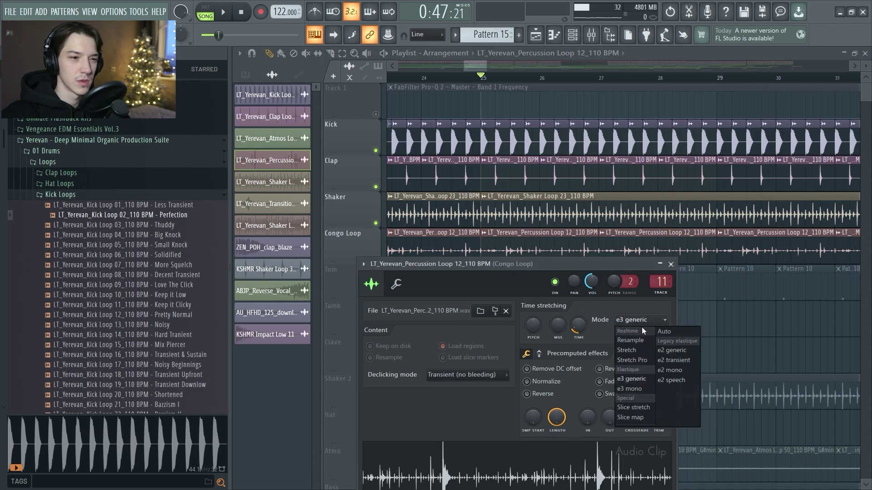
key("Escape")
key("Escape")
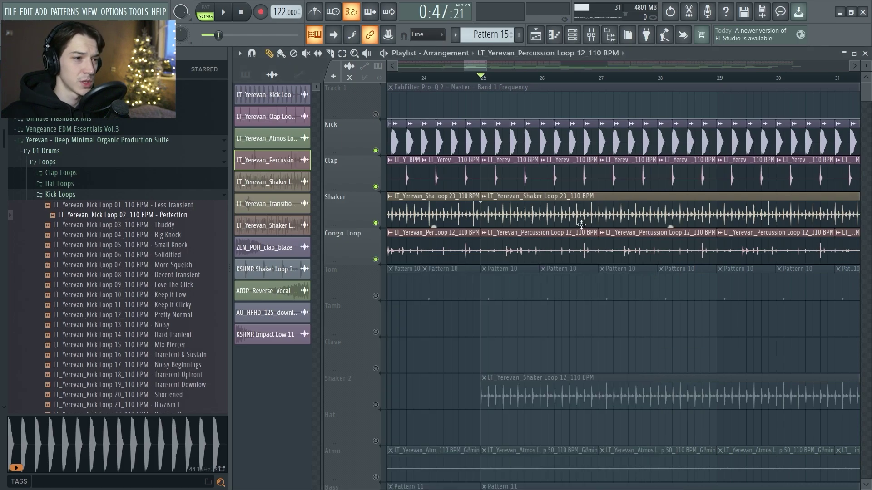
Unmute the Tom track and zoom the playlist in around bar 25
scroll(549, 239, "down", 3)
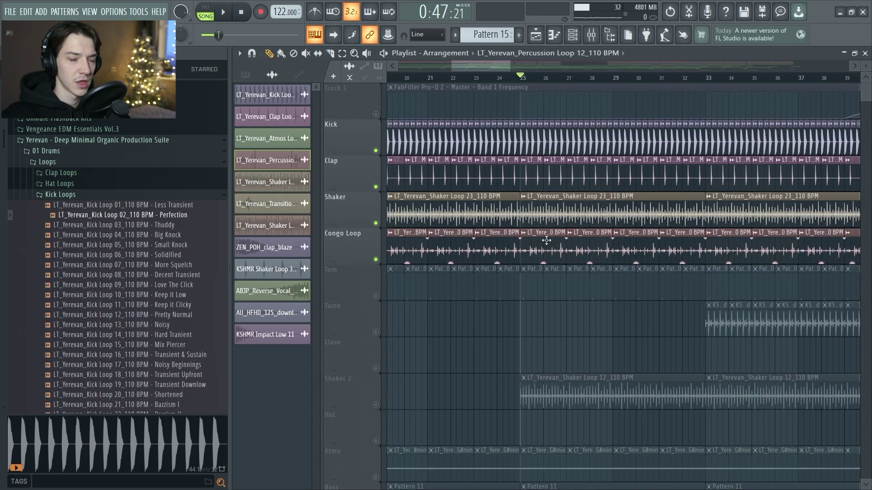
left_click(376, 297)
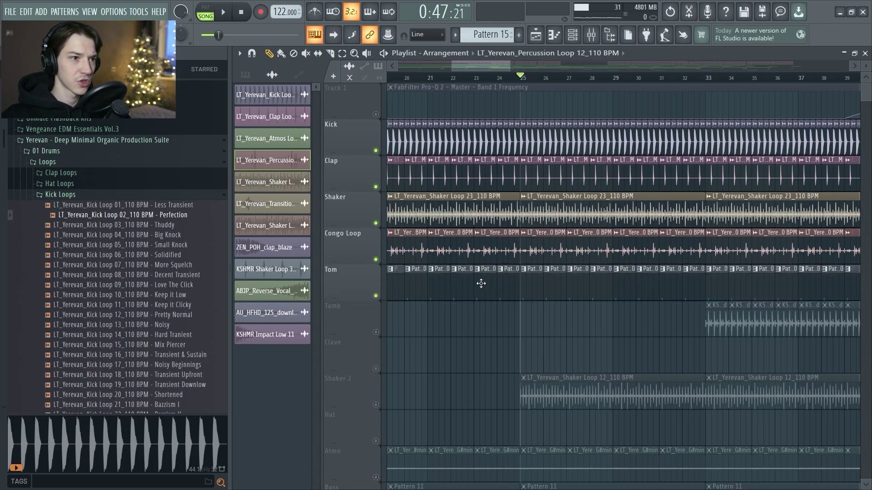
scroll(510, 257, "up", 5)
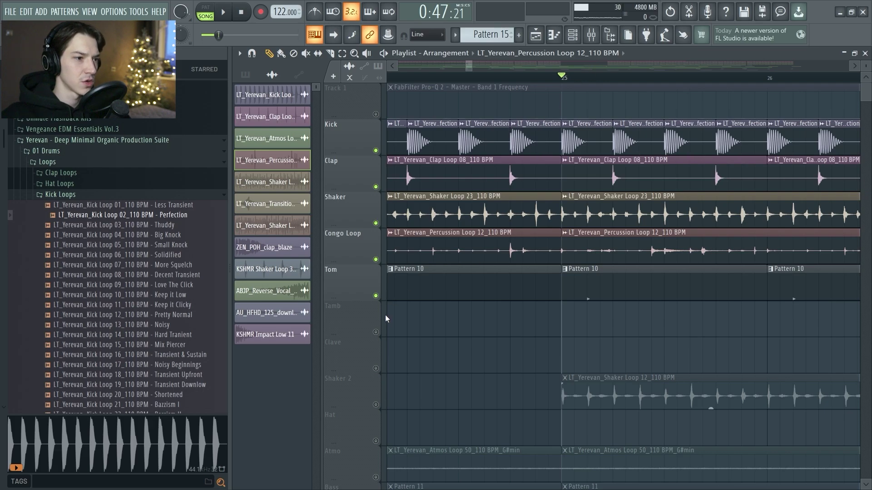
Play the unmuted drum tracks including the Tom from bar 25 and stop playback
key("space")
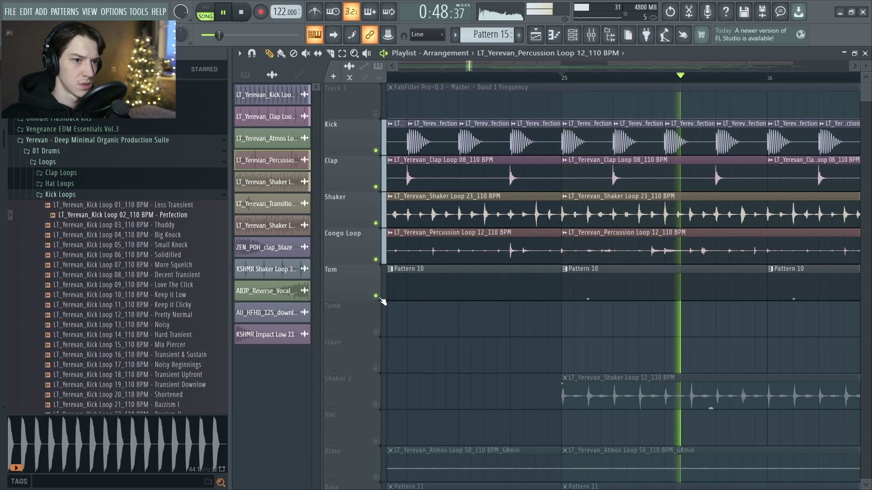
scroll(481, 320, "down", 4)
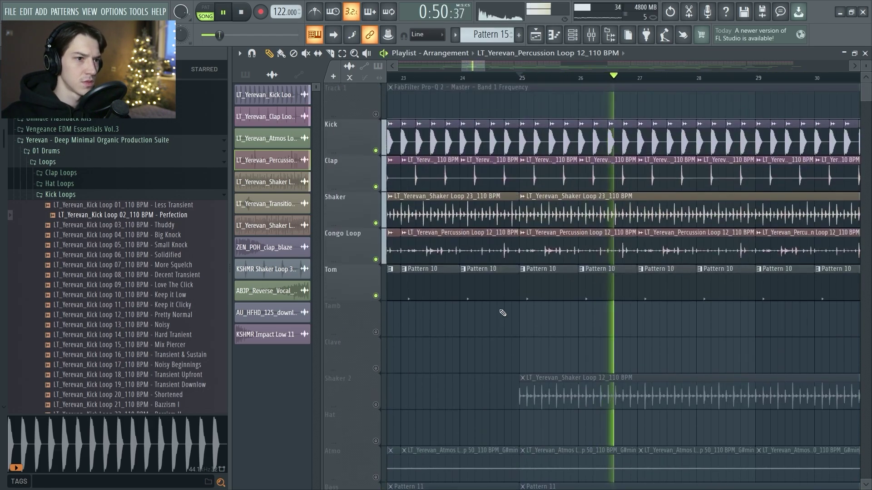
key("space")
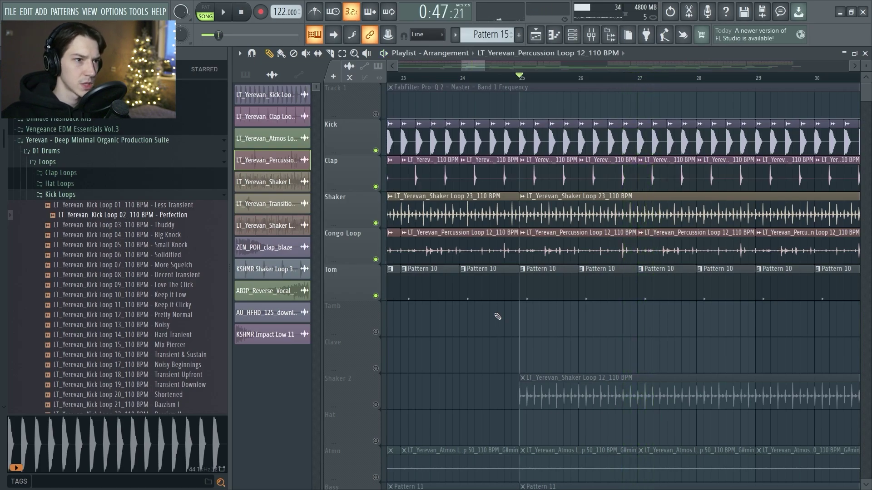
Select the Tom's Pattern 10, view its LT_Yerevan_Tom_27_C# notes in the piano roll and switch playback to pattern mode
left_click(572, 35)
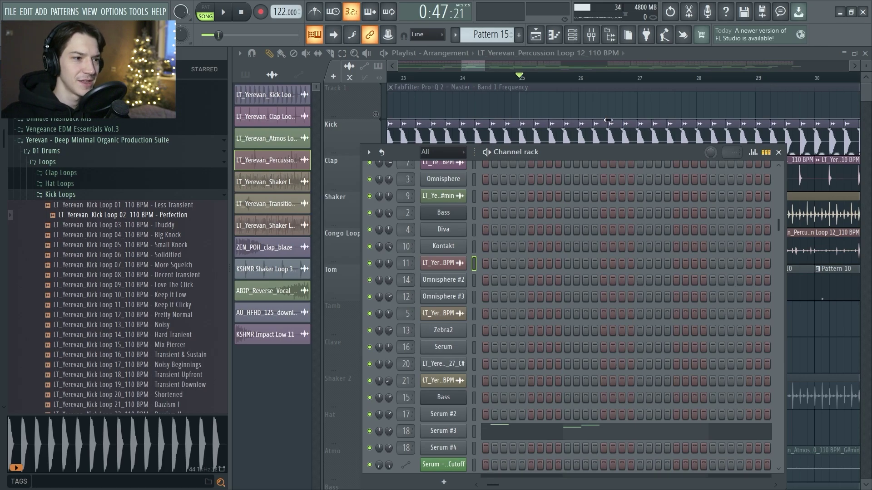
key("F6")
left_click(537, 270)
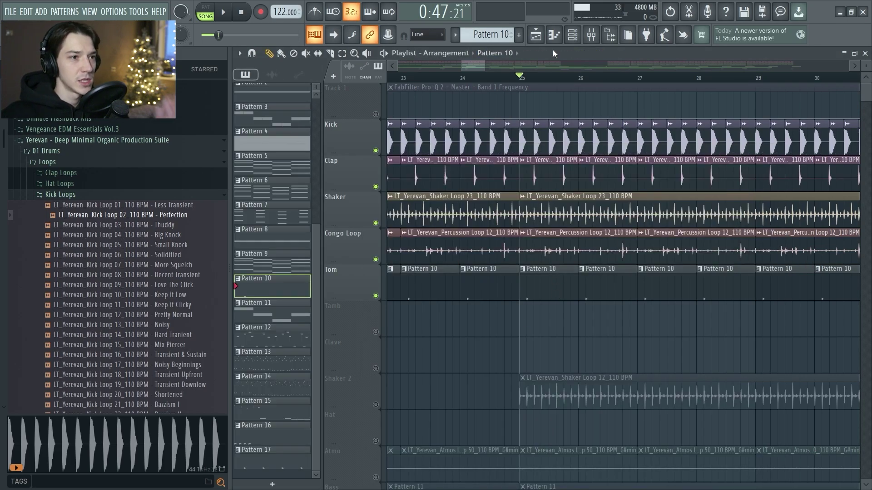
left_click(573, 34)
scroll(556, 309, "up", 3)
scroll(523, 315, "down", 5)
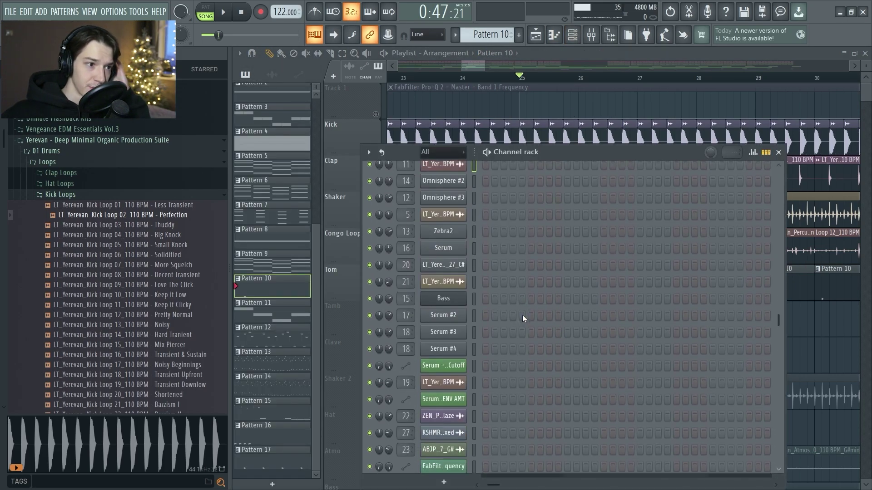
scroll(547, 282, "up", 5)
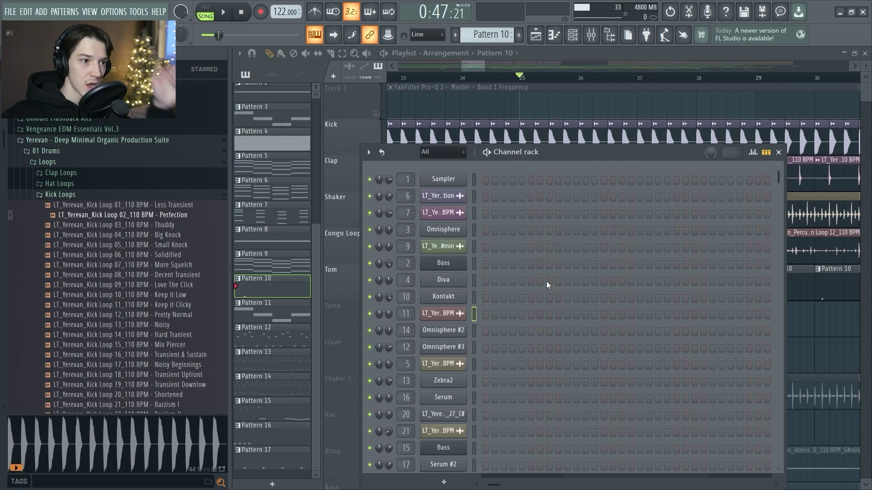
key("F6")
key("F7")
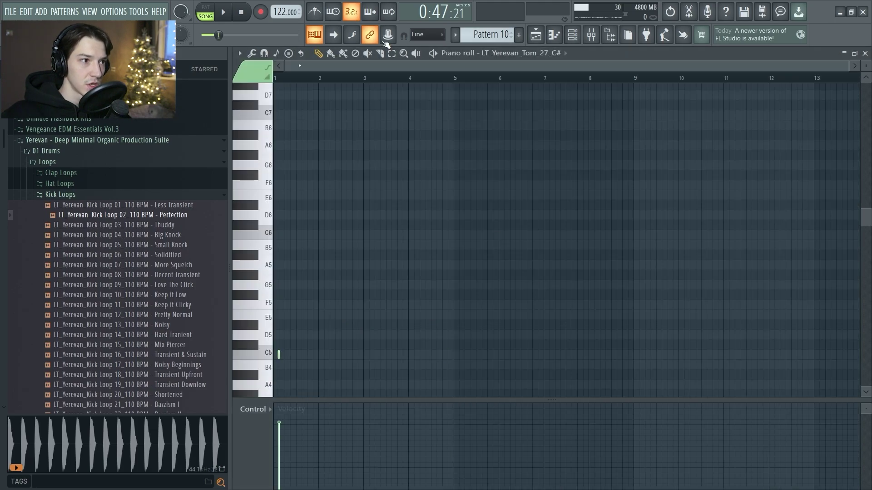
key("l")
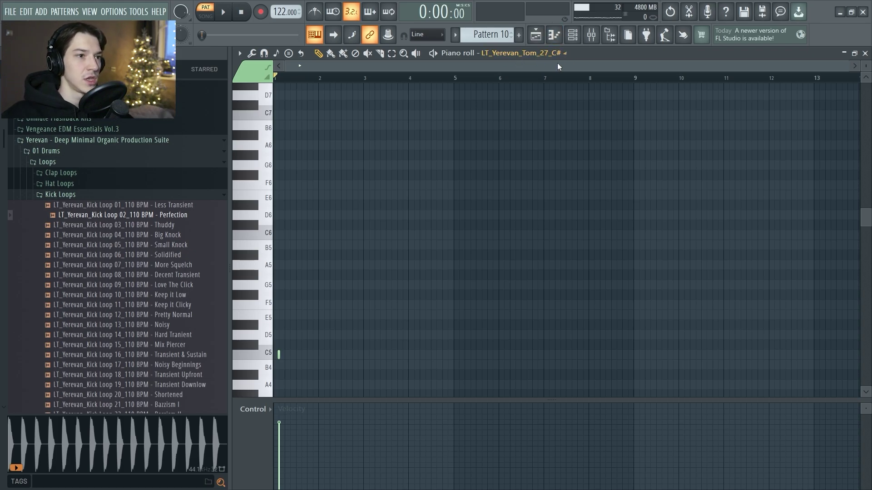
Play the Tom pattern, examine the FabFilter Pro-Q 2 curve on the Tom's mixer channel, and stop playback
left_click(606, 37)
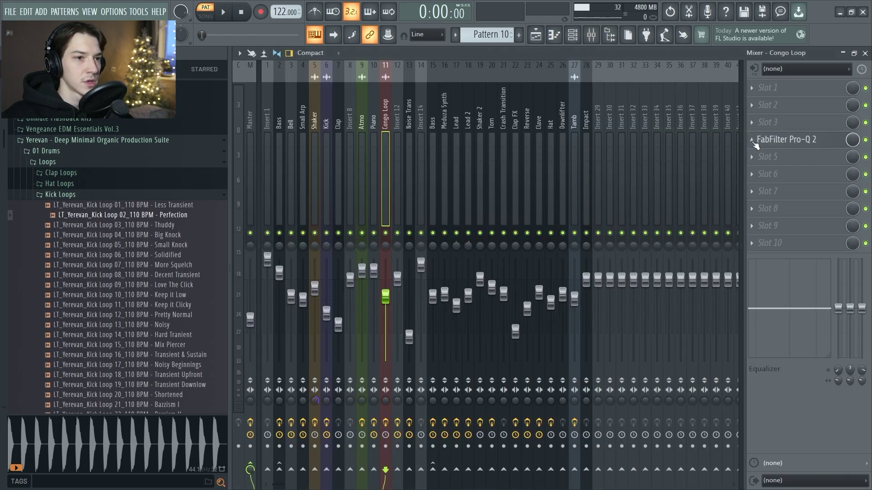
left_click(763, 145)
left_click(763, 145)
key("space")
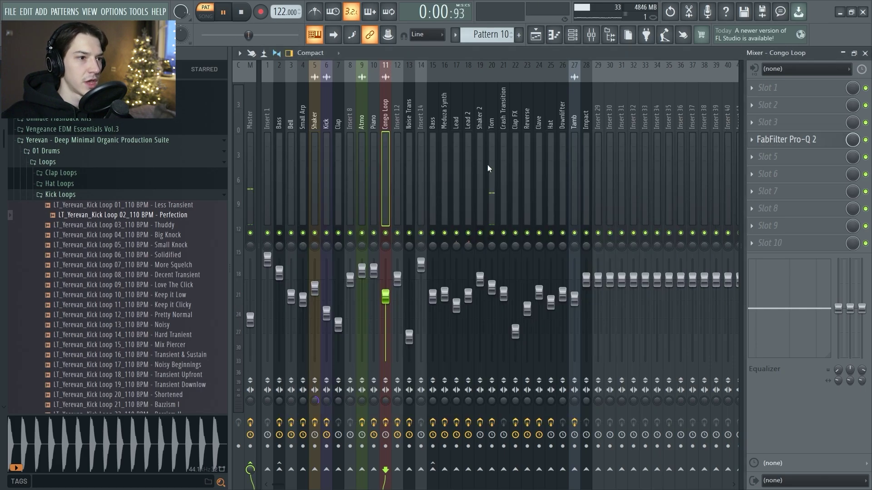
left_click(493, 150)
left_click(793, 105)
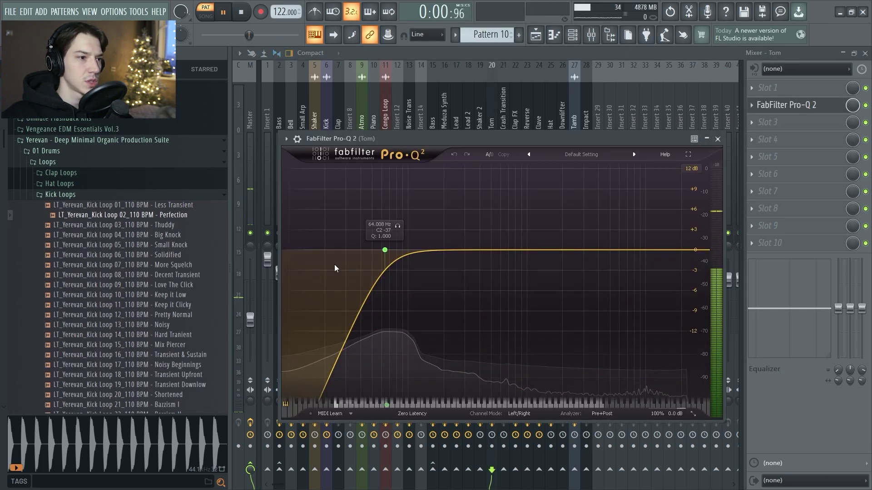
key("F7")
key("space")
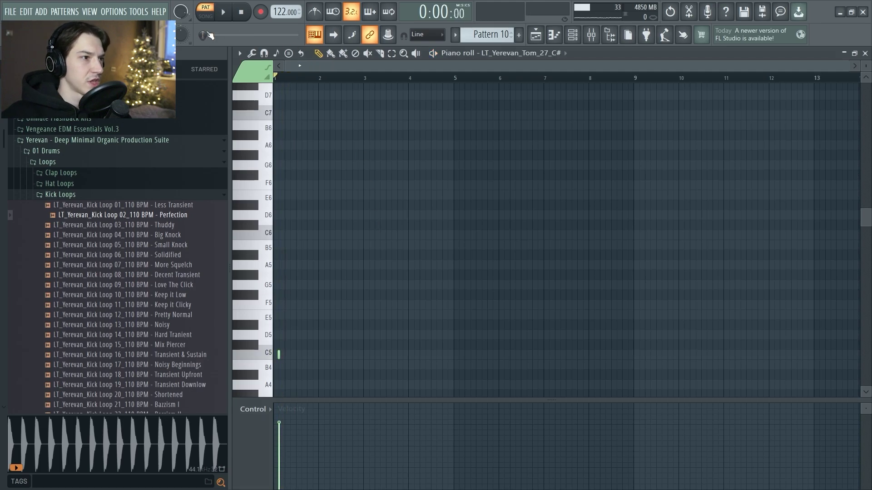
Return to the playlist in song mode, play the drum tracks from bar 25, and stop playback
left_click(207, 19)
key("F5")
left_click(517, 80)
scroll(504, 80, "up", 6)
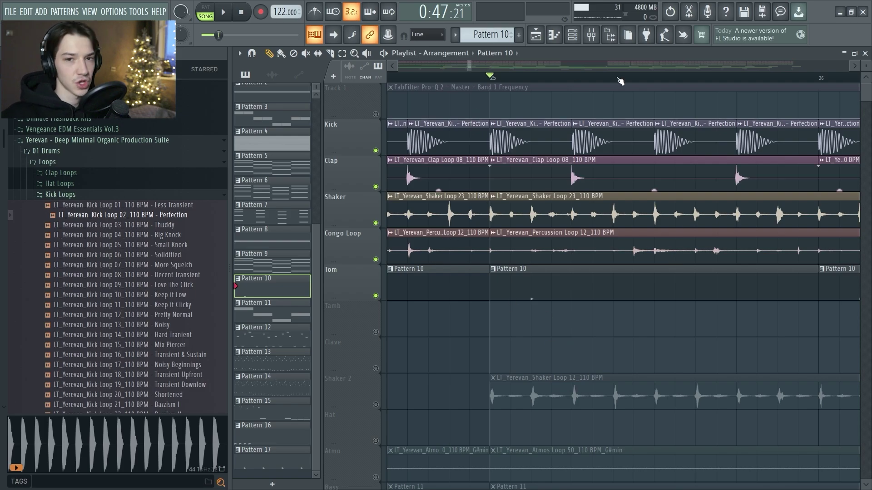
scroll(620, 80, "down", 4)
key("space")
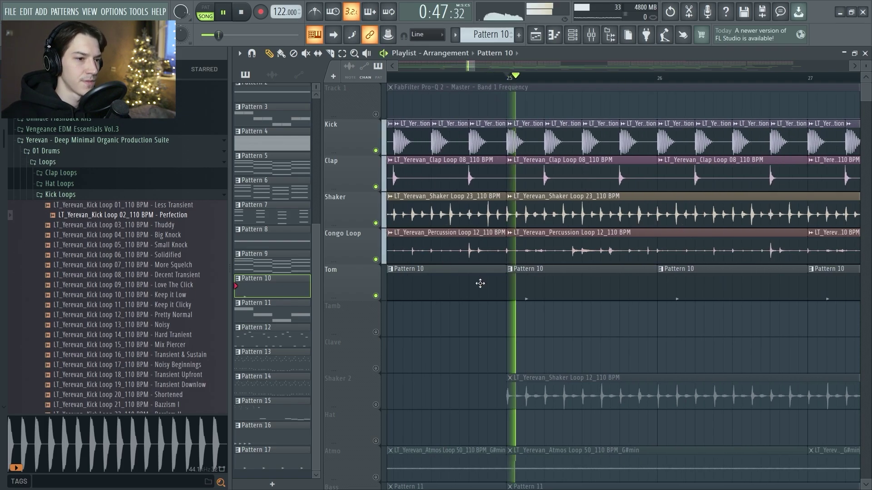
scroll(459, 286, "down", 5)
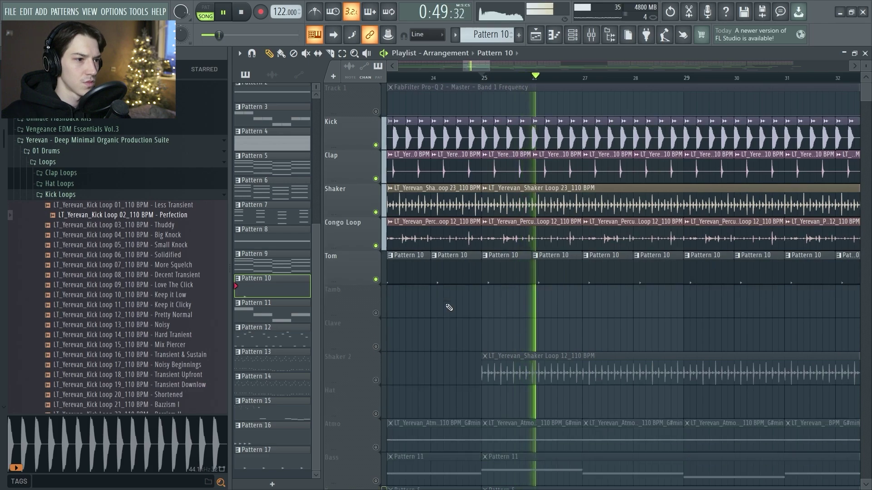
scroll(423, 300, "down", 3)
key("space")
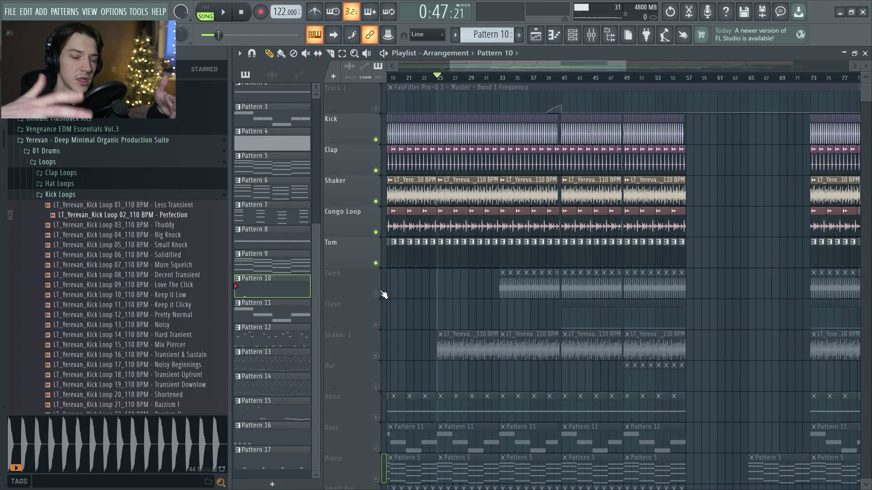
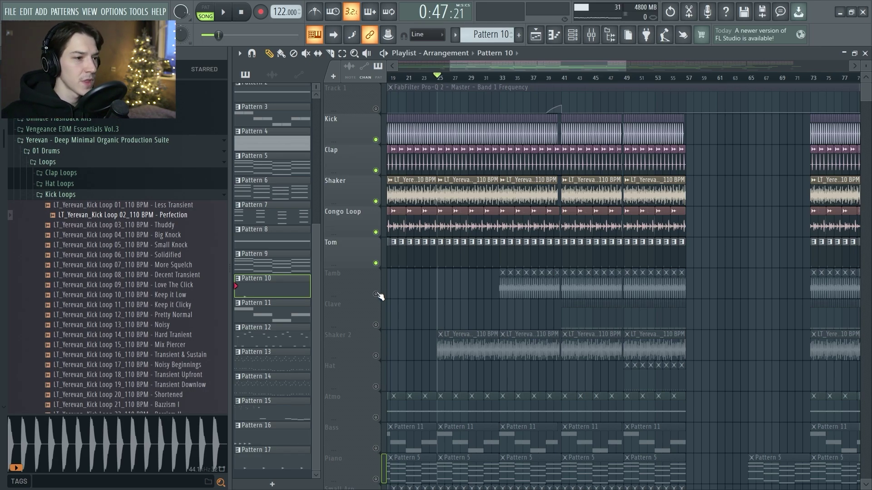
Unmute the Tamb track and play the arrangement from bar 33
left_click(376, 295)
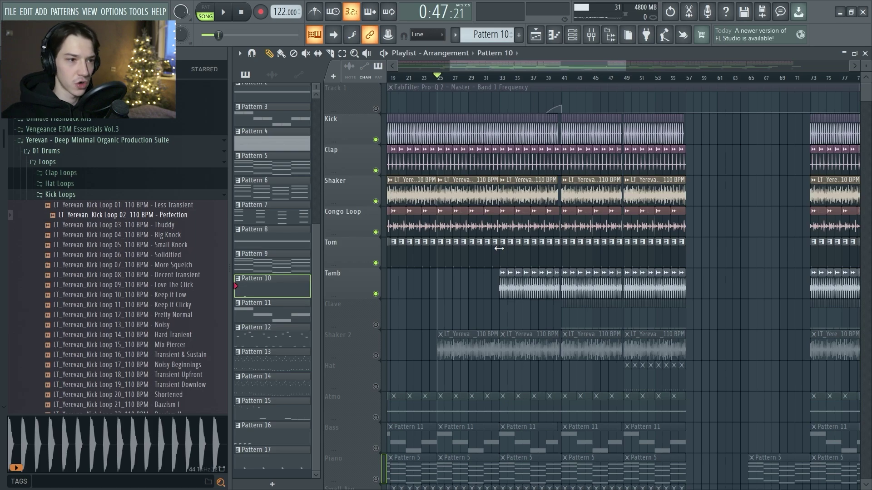
scroll(500, 249, "up", 3)
left_click(483, 77)
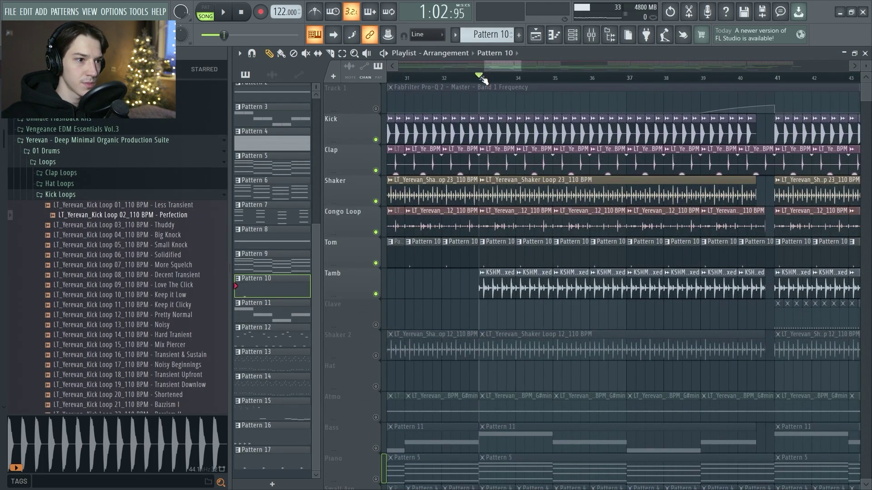
key("space")
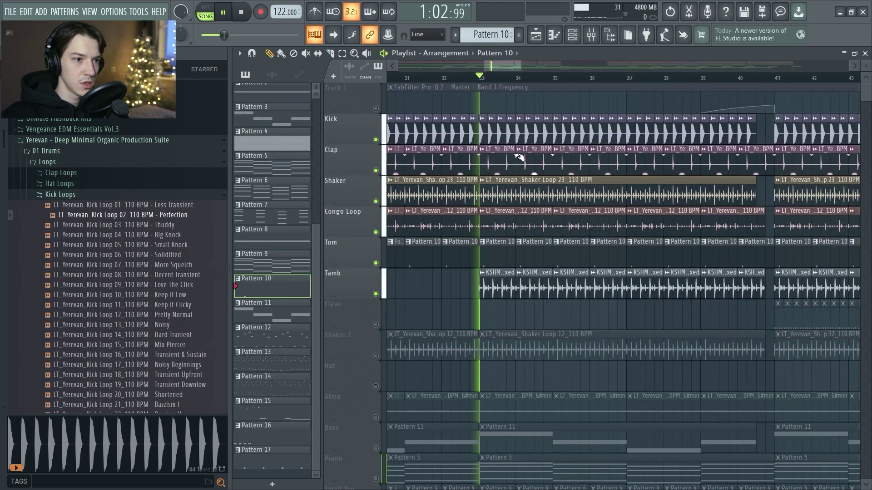
Review the Tamb clip's sample settings and its mixer channel's FabFilter Pro-Q 2 curve with playback stopped, and close the equalizer and mixer
double_click(540, 291)
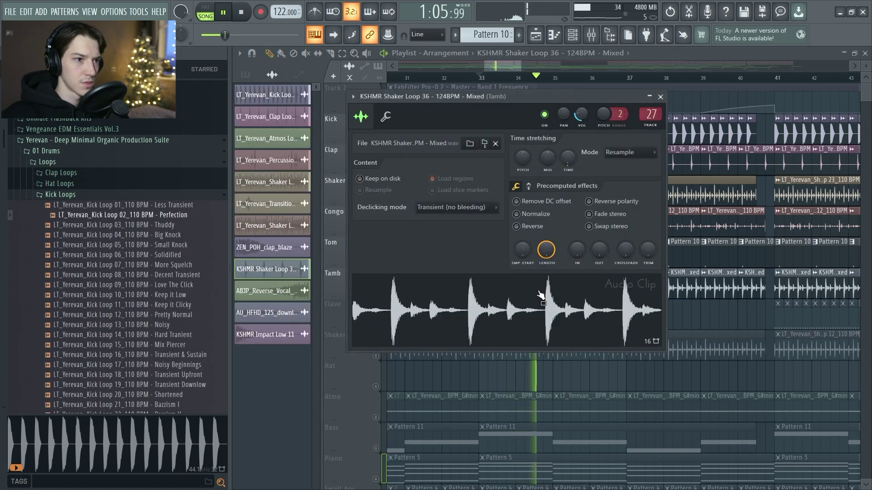
key("space")
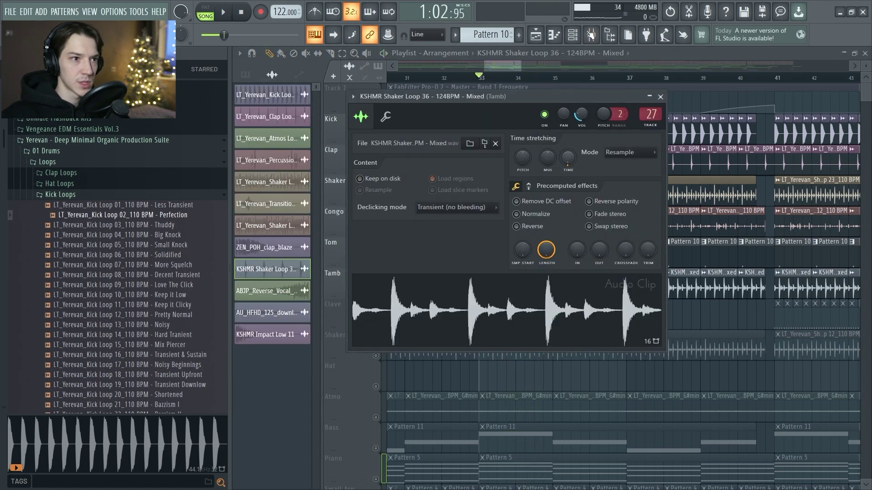
left_click(591, 34)
left_click(790, 87)
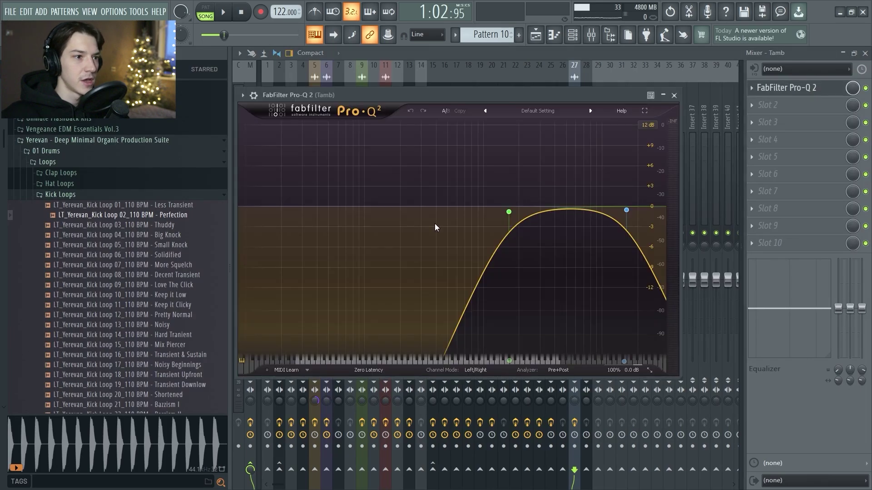
left_click(674, 95)
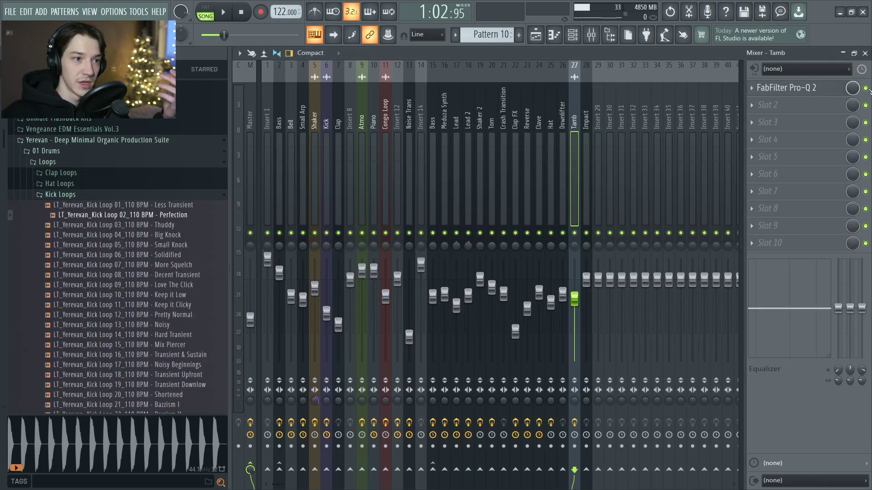
key("Escape")
key("Escape")
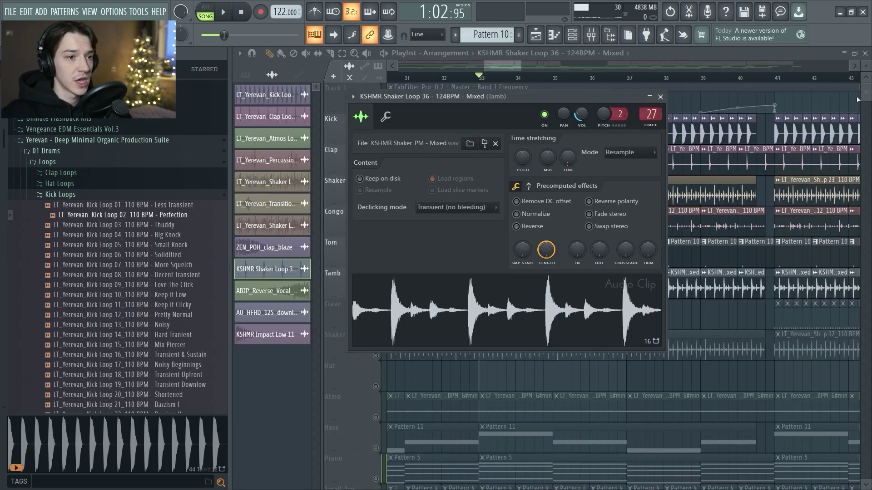
Unmute the Clave track and move the playback position to bar 41
scroll(603, 211, "down", 3)
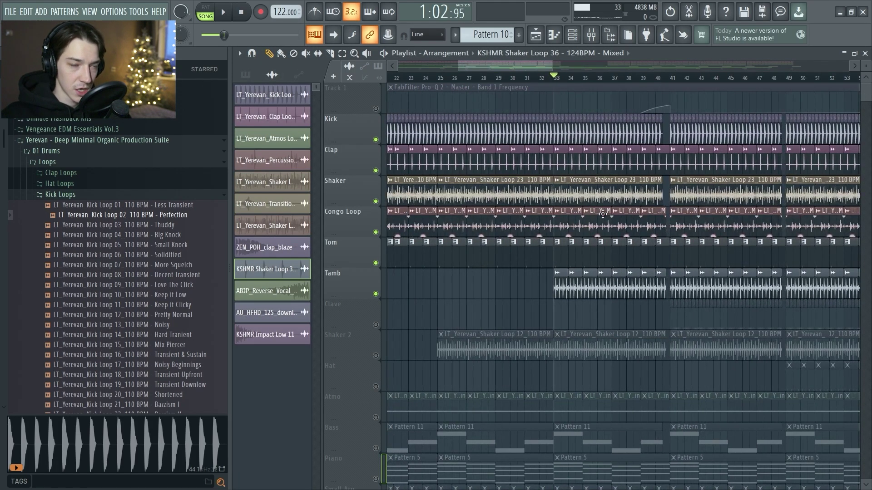
scroll(580, 186, "down", 3)
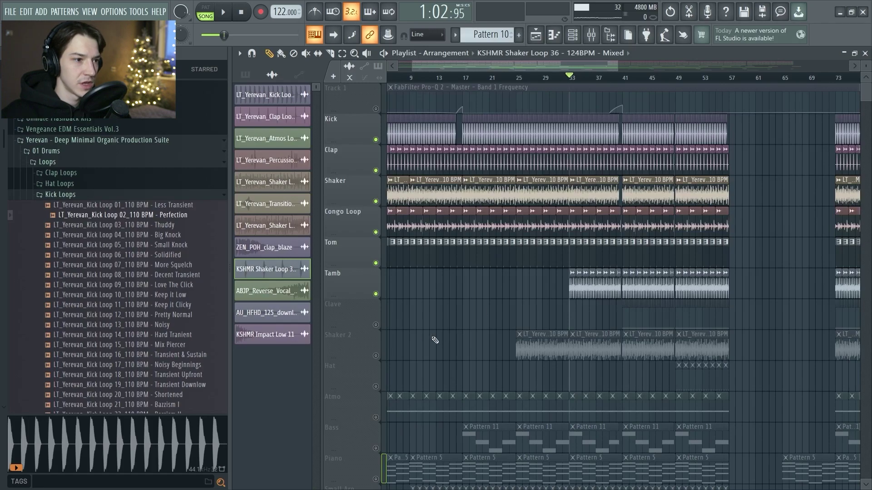
left_click(376, 325)
scroll(604, 121, "up", 3)
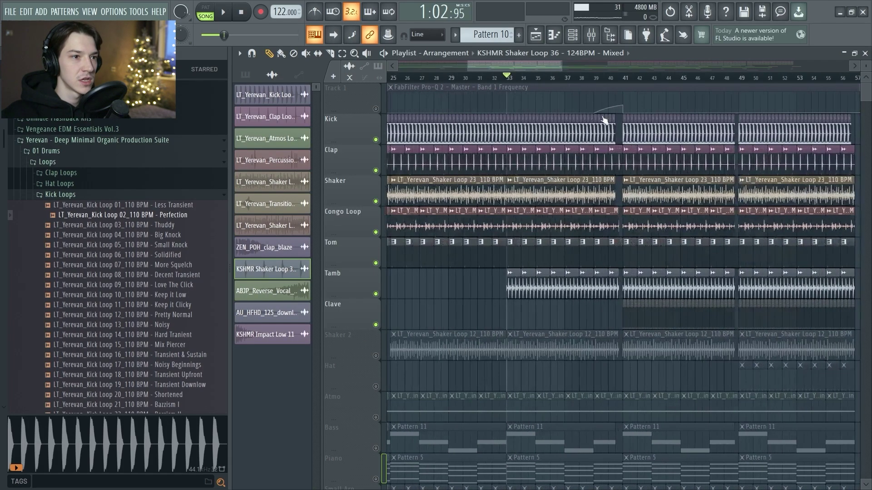
left_click(627, 81)
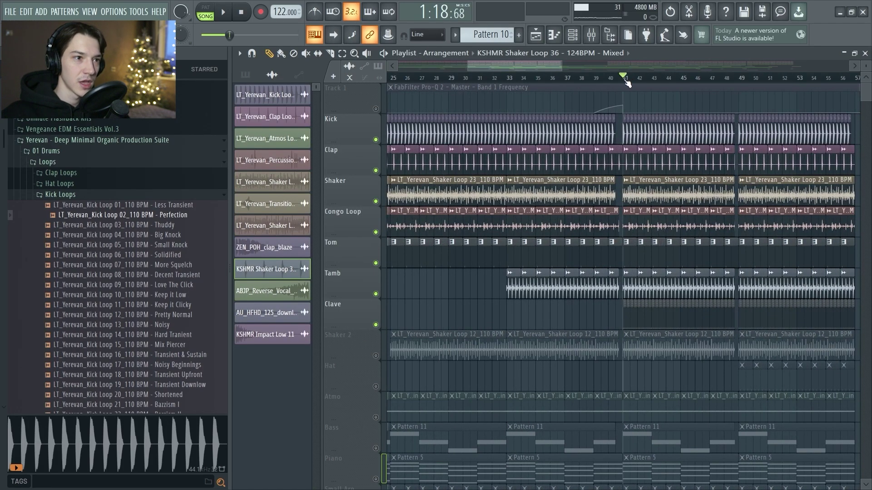
Select the Clave's Pattern 16 and open its Afro_5_Clave notes in the piano roll
left_click(572, 36)
key("Escape")
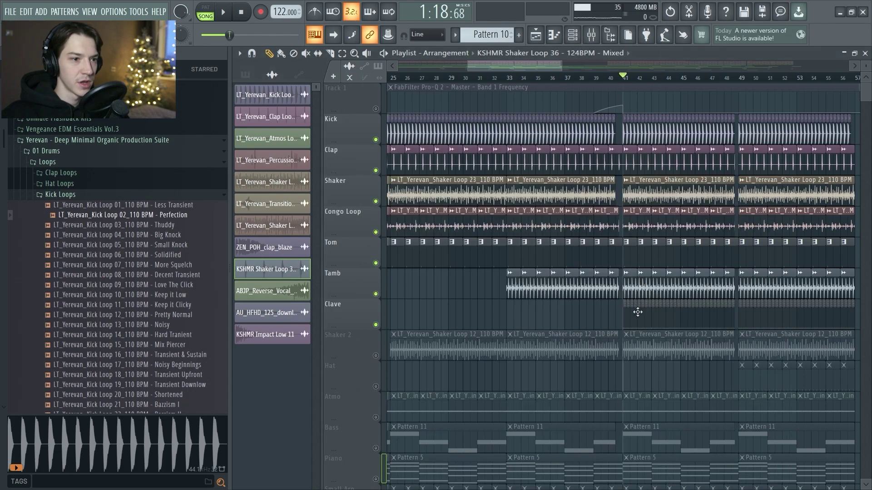
key("F4")
left_click(572, 35)
scroll(504, 334, "down", 5)
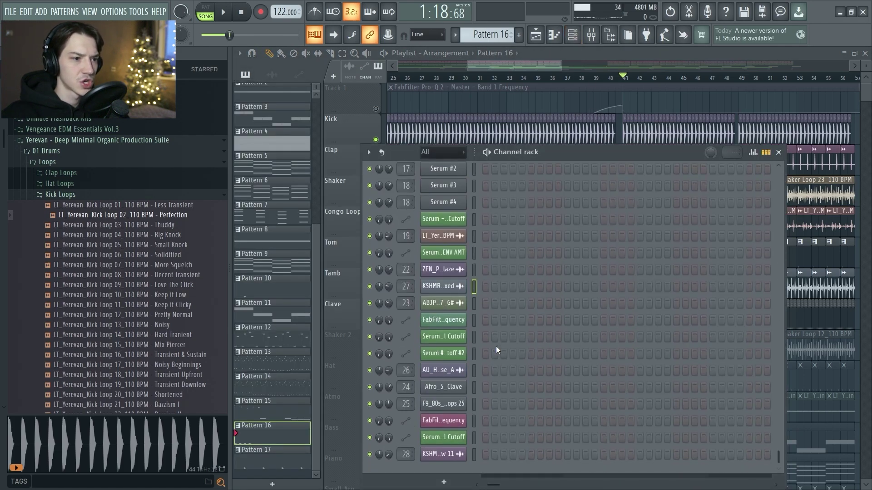
key("Escape")
double_click(636, 319)
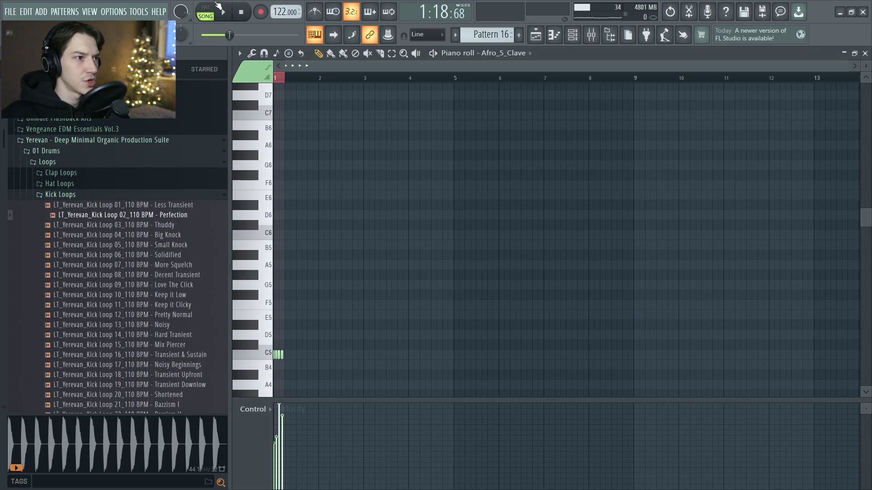
Play Pattern 16 in pattern mode and open the Afro_5_Clave sampler settings
left_click(207, 12)
key("space")
left_click(576, 37)
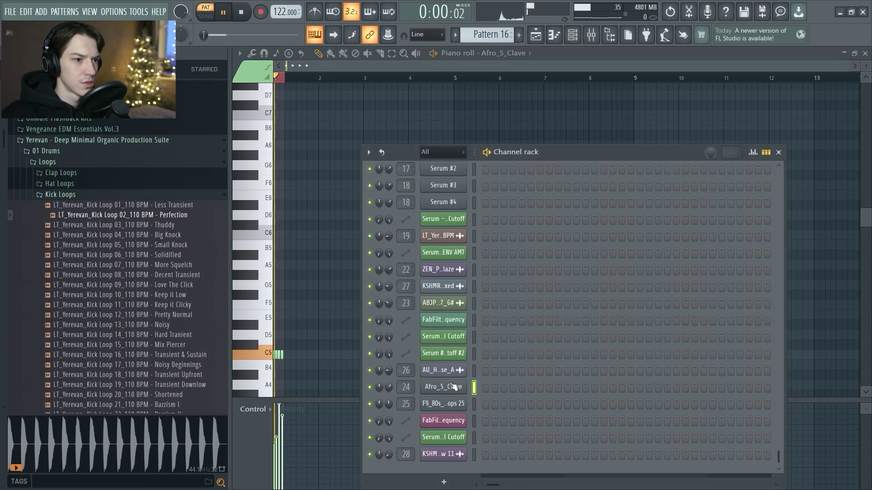
left_click(437, 390)
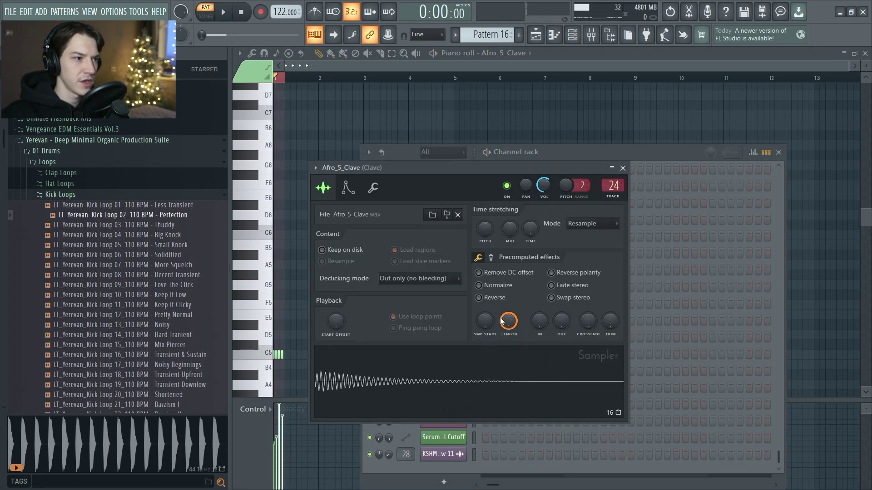
Locate the Afro_5_Clave sample's file in the browser, then play Pattern 16 and close the sampler settings
left_click(447, 215)
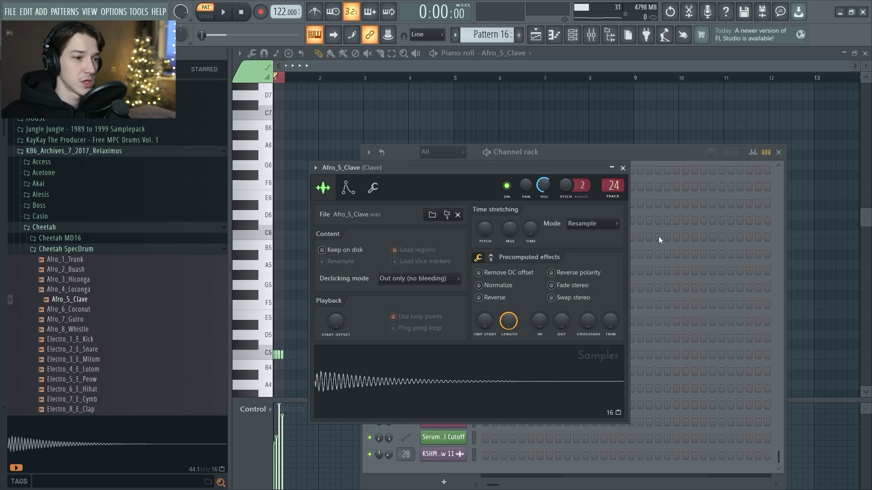
key("space")
key("Escape")
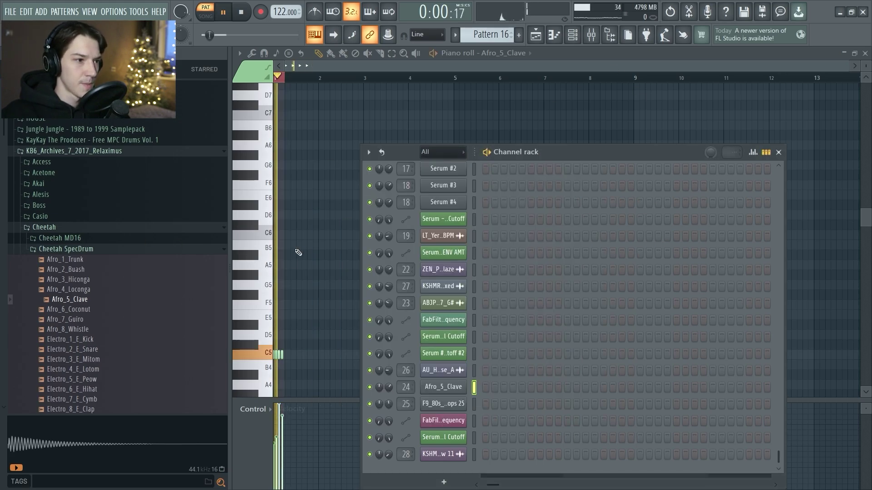
Close the channel rack and examine the Afro_5_Clave notes and their velocities up close in the piano roll
key("Escape")
scroll(294, 256, "up", 4)
scroll(293, 255, "up", 3)
key("space")
left_click_drag(384, 67, 318, 73)
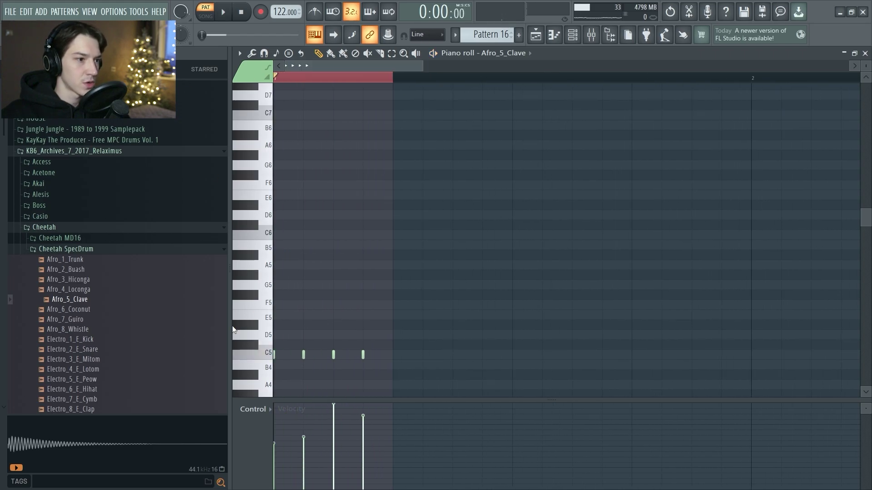
scroll(233, 327, "up", 2)
scroll(376, 260, "down", 4)
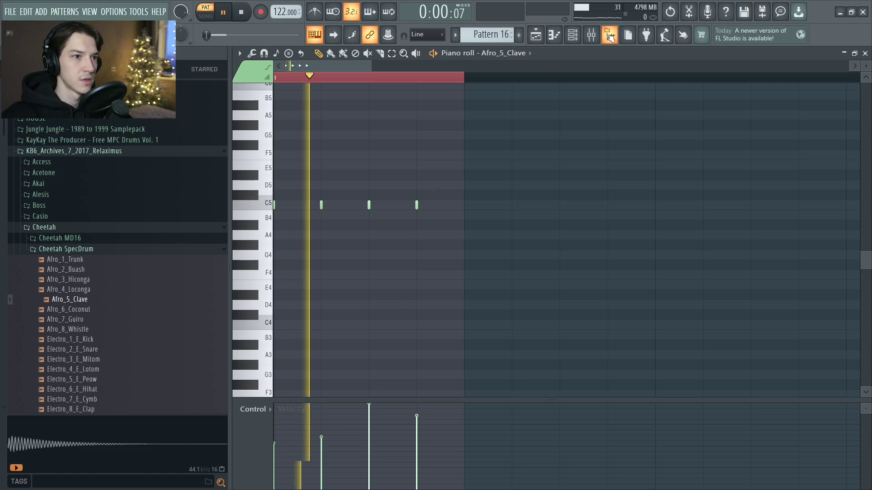
Review the PanMan and Raum effects on the Clave mixer channel, and return to the playlist
left_click(591, 34)
left_click(788, 92)
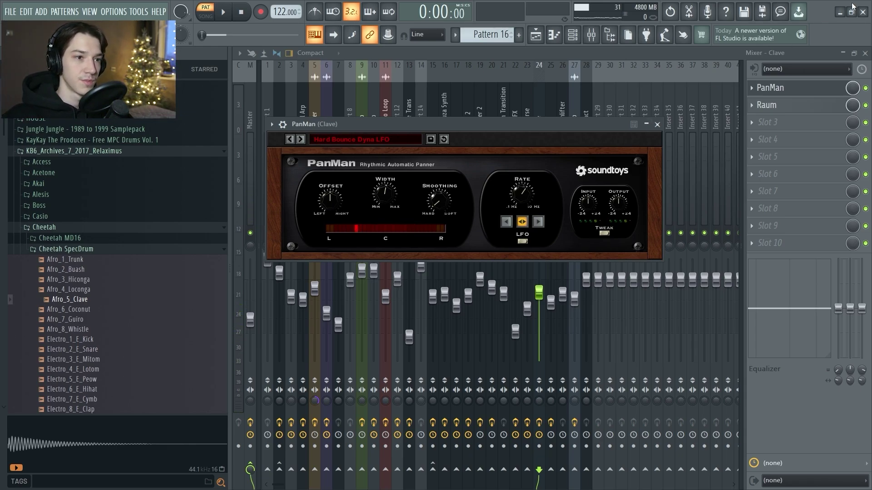
left_click(814, 110)
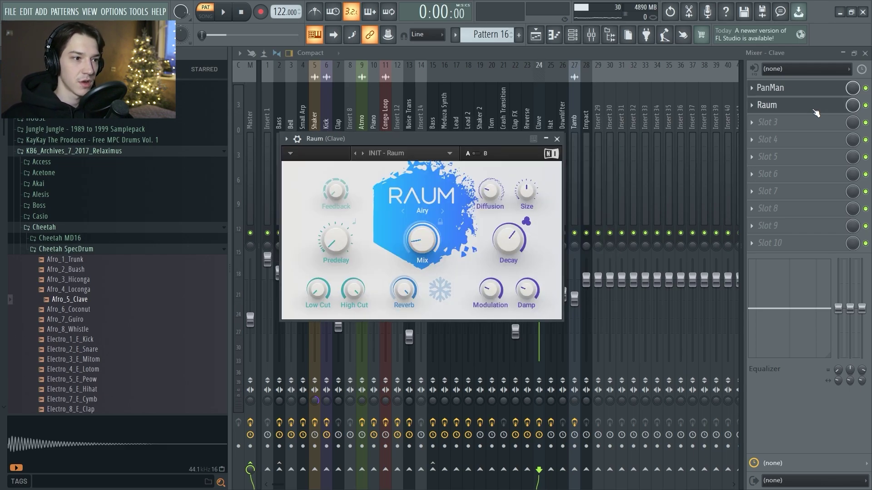
left_click(556, 139)
key("Escape")
key("Escape")
key("Escape")
key("Escape")
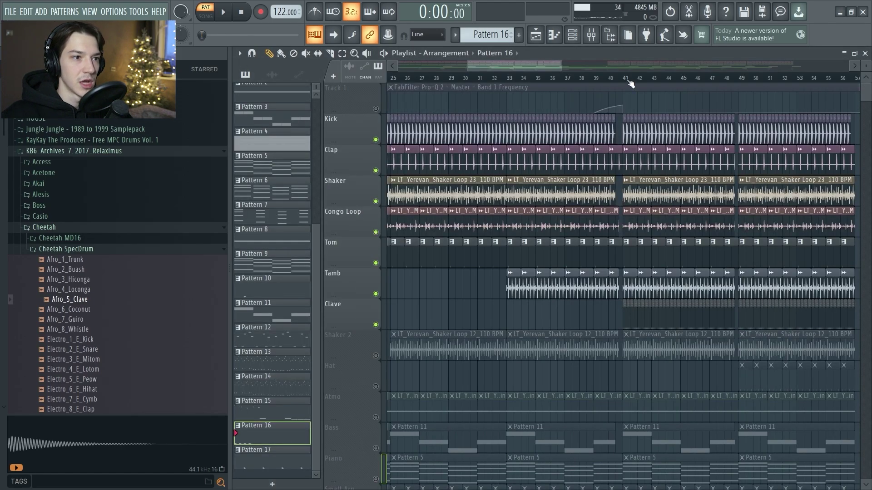
Play the arrangement from bar 41 to hear the Clave together with the other drums, and stop playback
left_click(628, 79)
key("space")
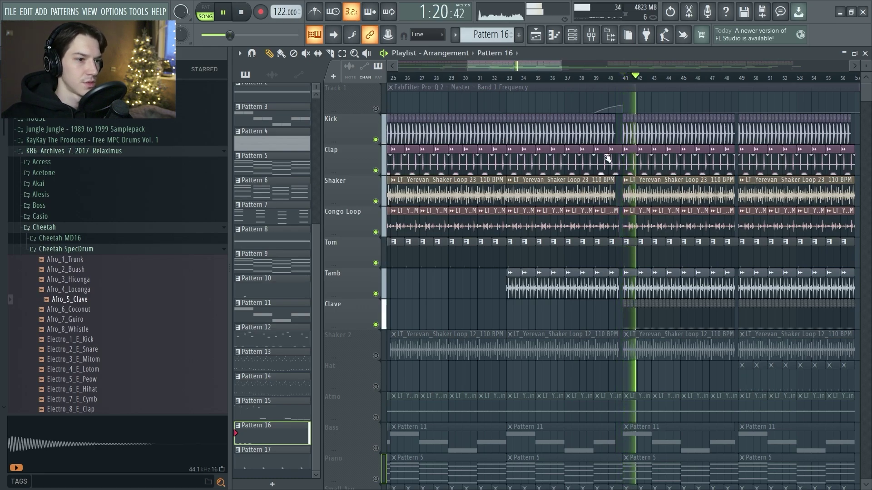
key("space")
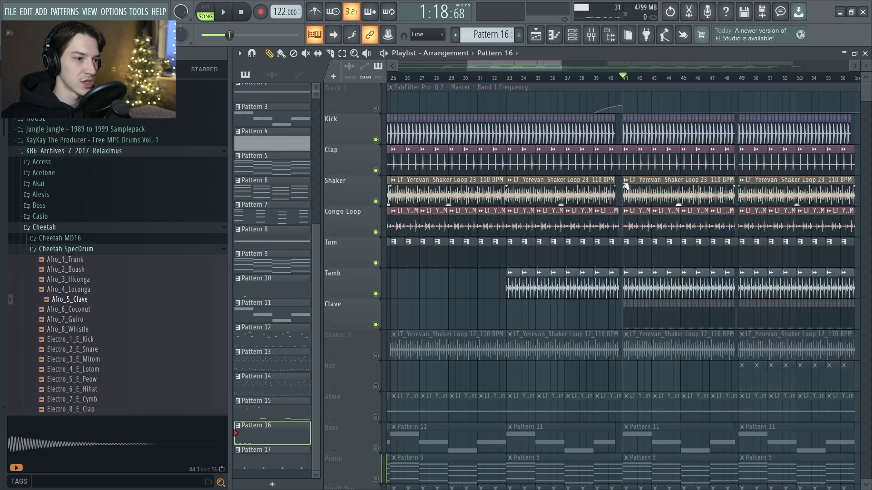
Unmute the Shaker 2 track and open its LT_Yerevan_Shaker Loop 12_110 BPM sample settings and mixer channel
left_click(376, 356)
double_click(648, 333)
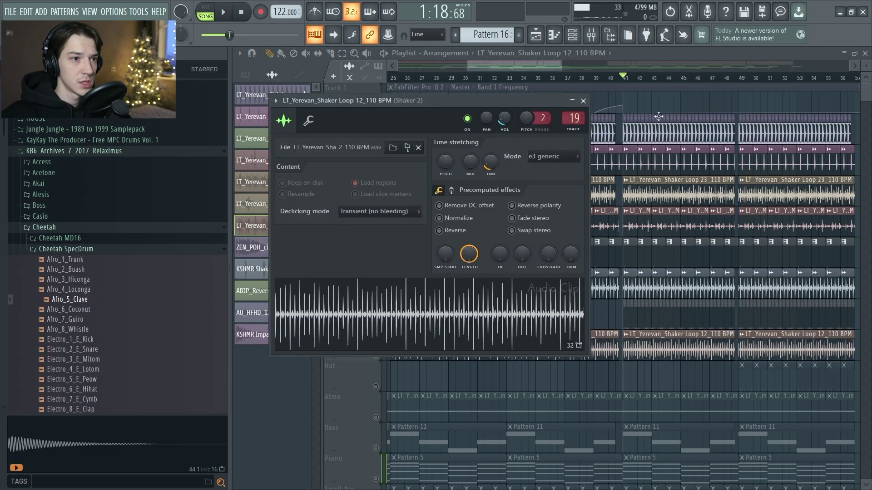
left_click(592, 36)
Solo the Shaker 2 mixer channel and review its Kickstart effect with playback stopped
key("space")
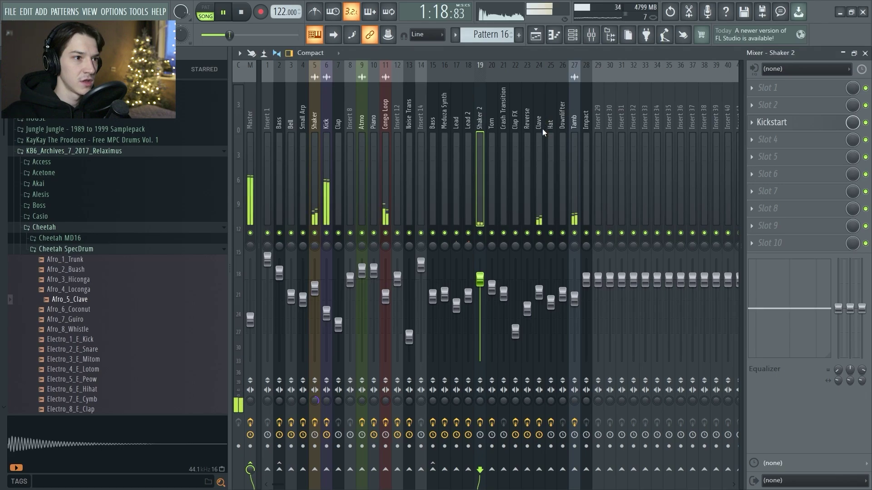
key("space")
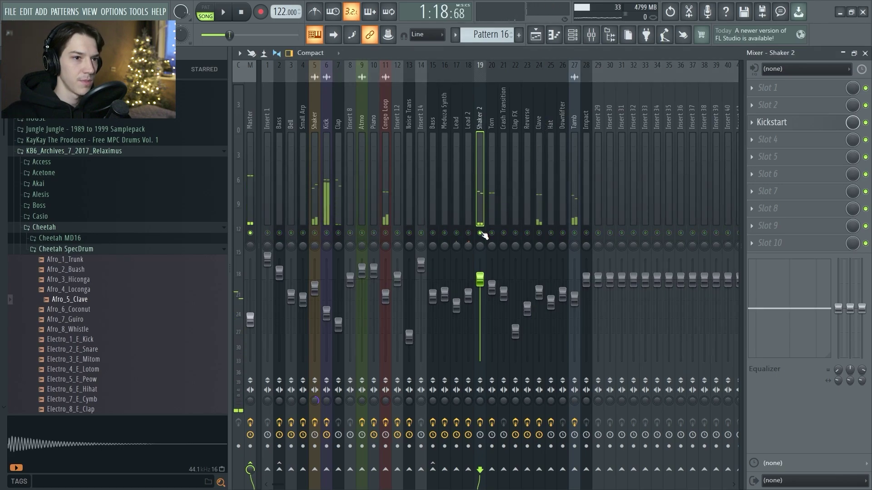
left_click(804, 128)
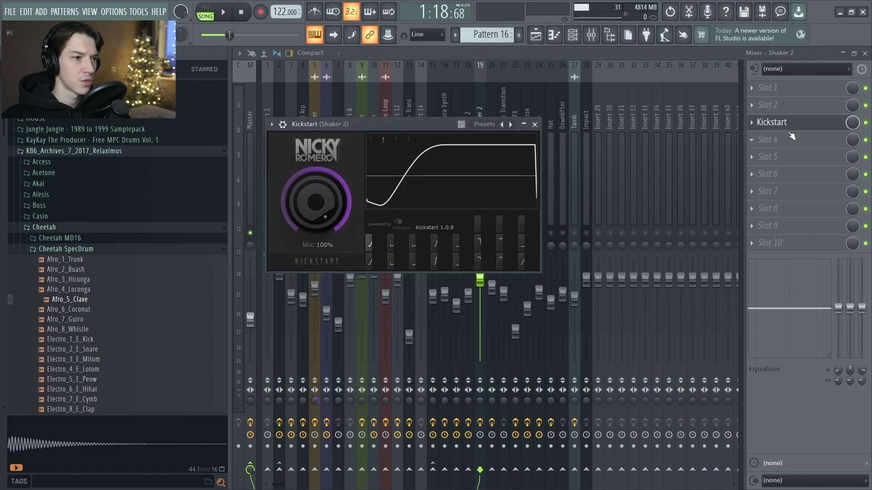
key("Escape")
key("Escape")
key("Escape")
left_click(596, 41)
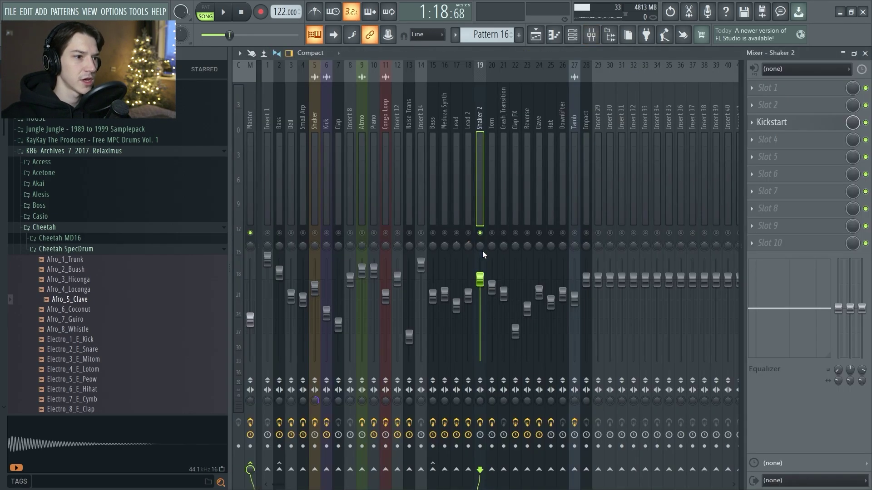
Unsolo the Shaker 2 mixer channel and play the arrangement with all unmuted drums from the playlist
right_click(480, 233)
key("space")
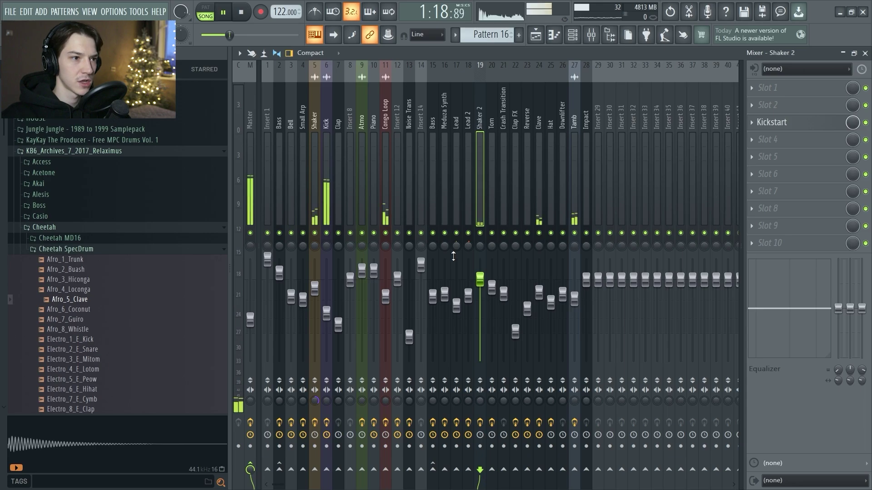
key("Escape")
scroll(575, 236, "down", 5)
scroll(576, 238, "down", 4, "ctrl")
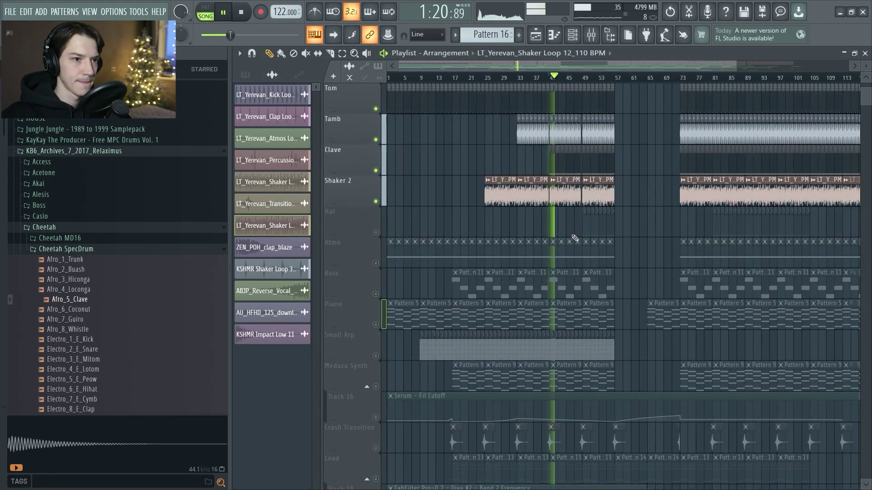
key("space")
Unmute the Hat track and move the playback position to bar 81
left_click(376, 233)
scroll(698, 189, "down", 3, "alt")
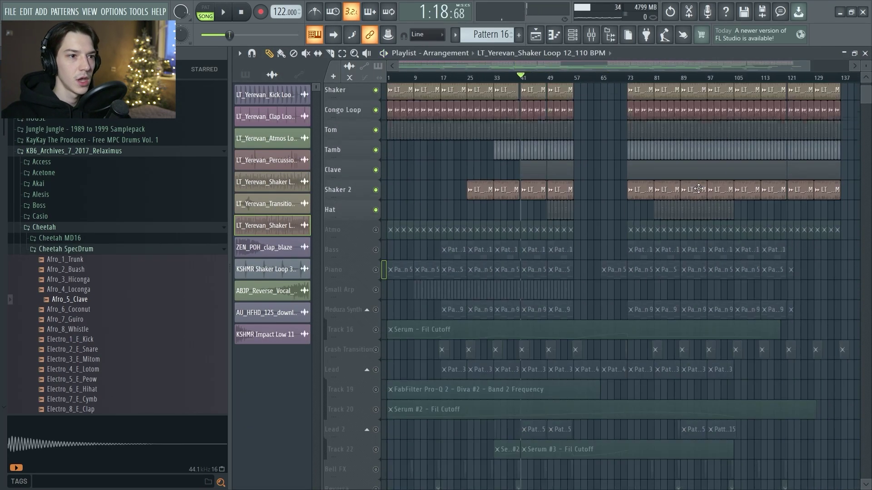
scroll(698, 189, "up", 2)
scroll(698, 189, "up", 3, "ctrl")
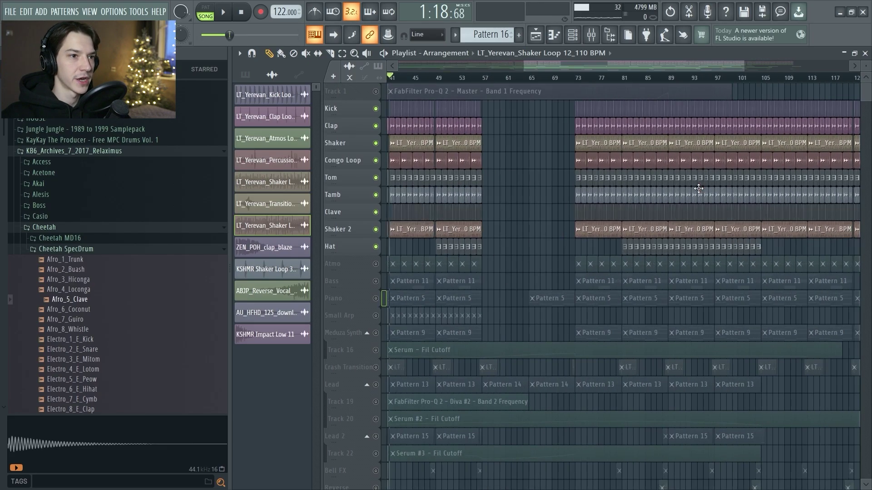
scroll(698, 188, "up", 3, "alt")
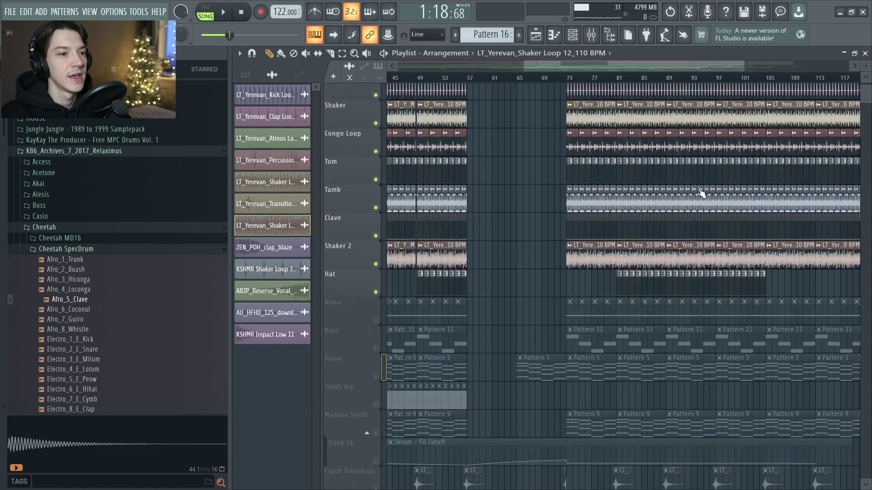
left_click(625, 73)
scroll(631, 77, "up", 3, "ctrl")
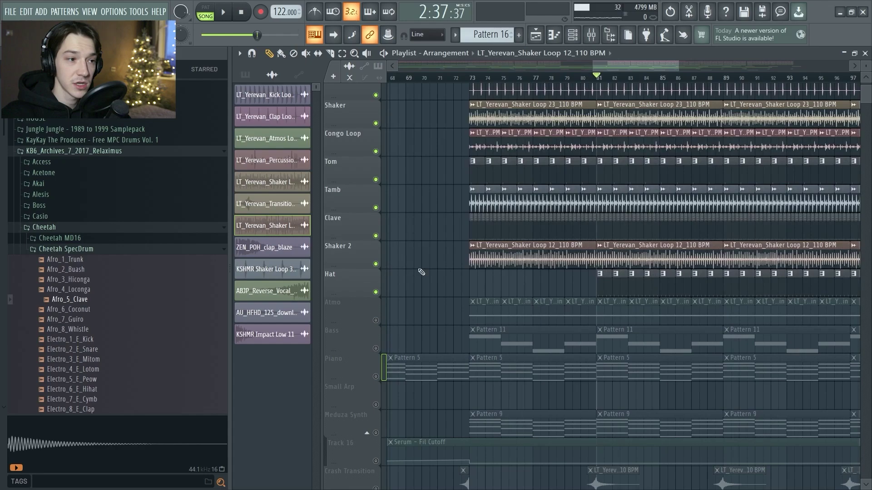
Solo the Hat track and open the F9_80s_Hats & Tops 25 sampler settings from the channel rack
left_click(376, 292, "ctrl")
left_click(572, 34)
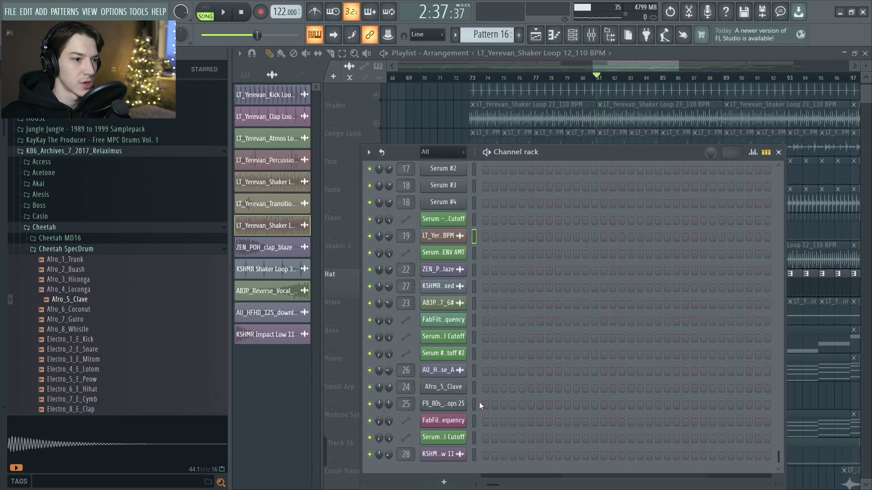
left_click(447, 405)
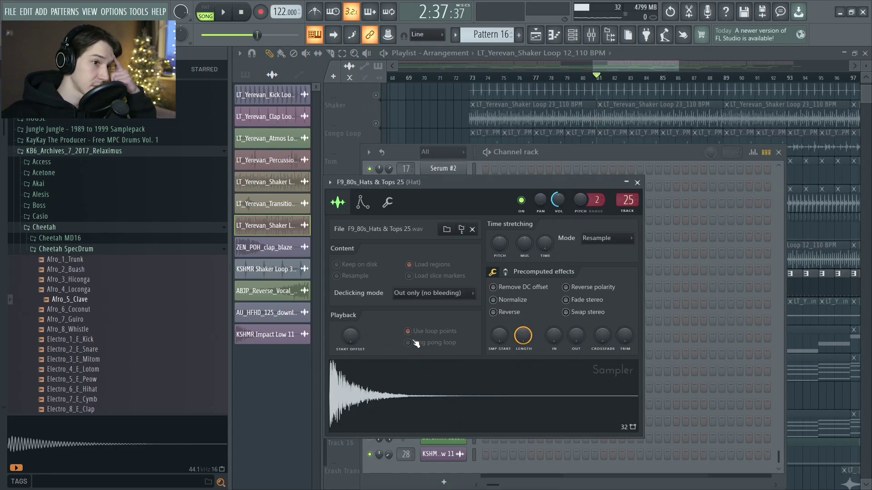
Review Fruity Delay 3 on the Hat mixer channel while the soloed hat plays, and return to the playlist
key("F9")
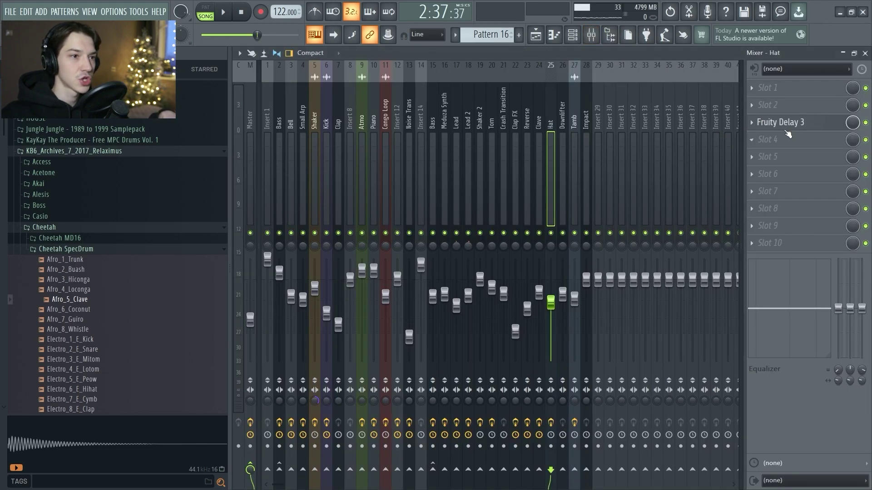
left_click(787, 129)
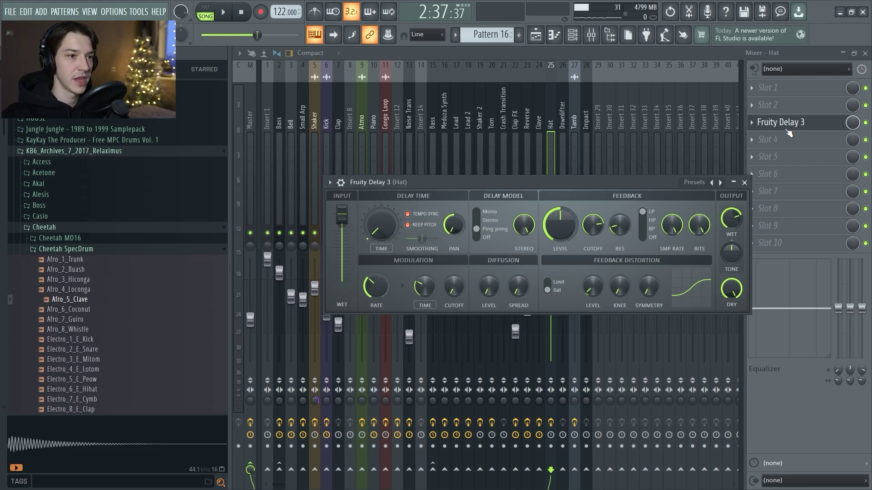
key("space")
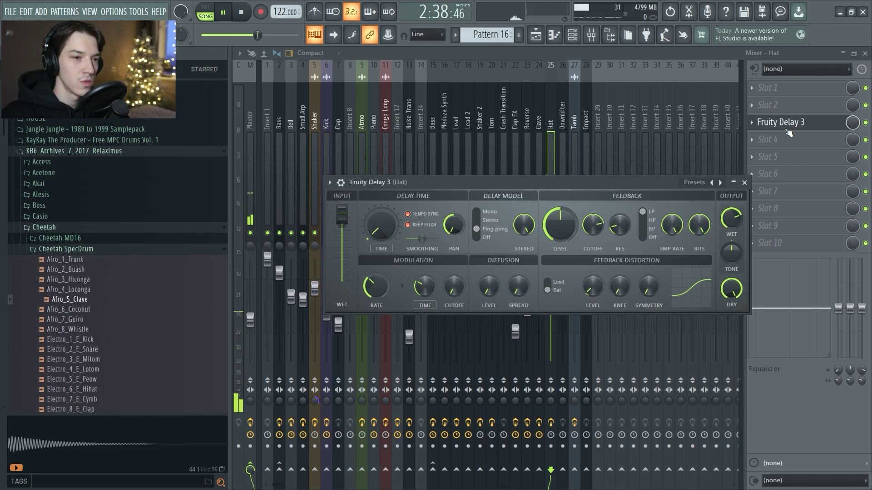
left_click(745, 183)
key("Escape")
key("Escape")
key("Escape")
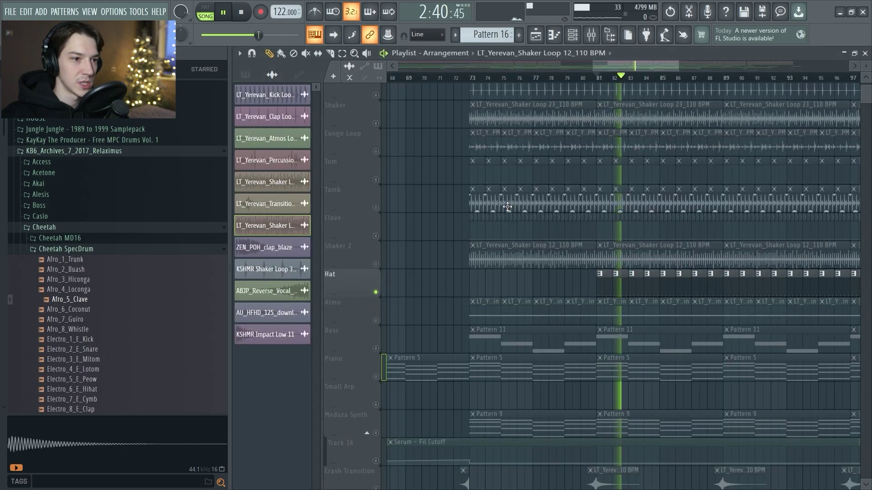
Unmute all the drum tracks above Hat again and play the full drum arrangement from bar 81
key("space")
left_click_drag(379, 267, 380, 103)
scroll(378, 165, "up", 1)
key("space")
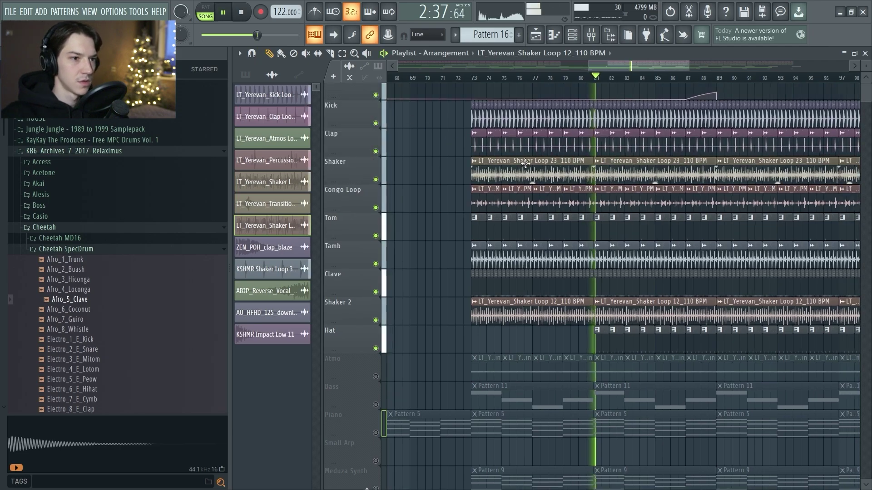
scroll(509, 209, "down", 5)
scroll(509, 209, "down", 2)
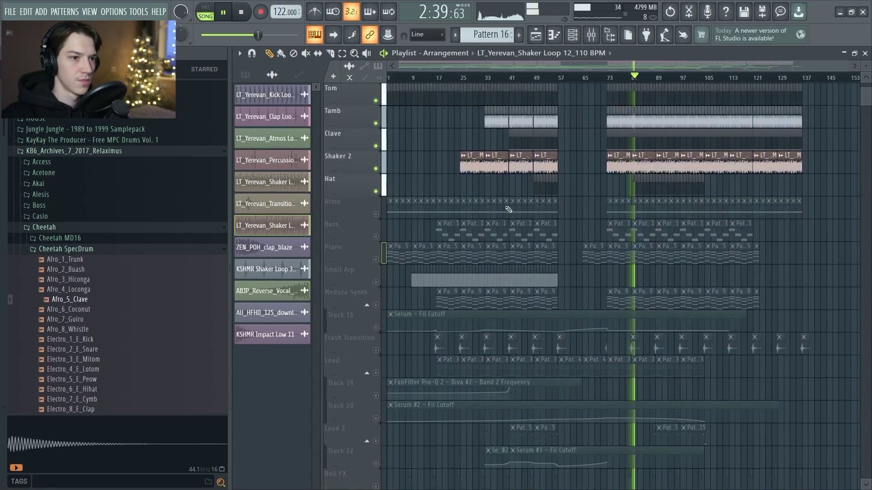
scroll(498, 237, "up", 2)
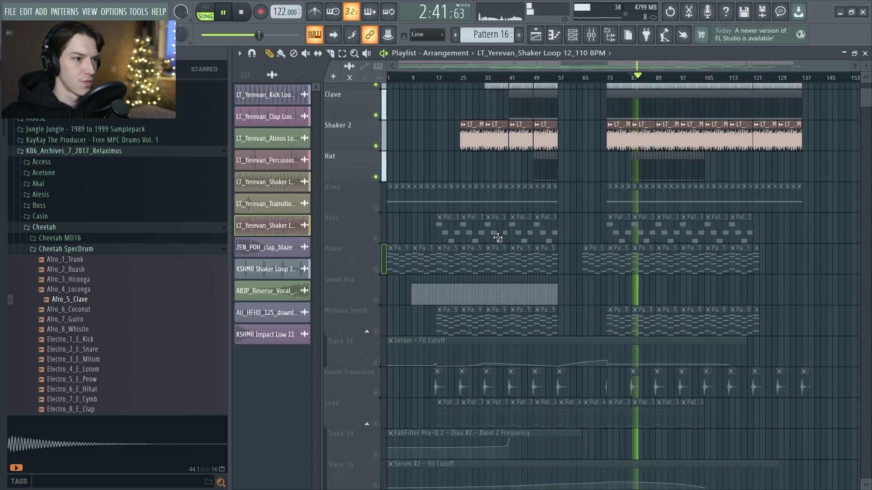
key("space")
Unmute the Atmo, Piano and Small Arp tracks and collapse the Meduza Synth track group
left_click(376, 208)
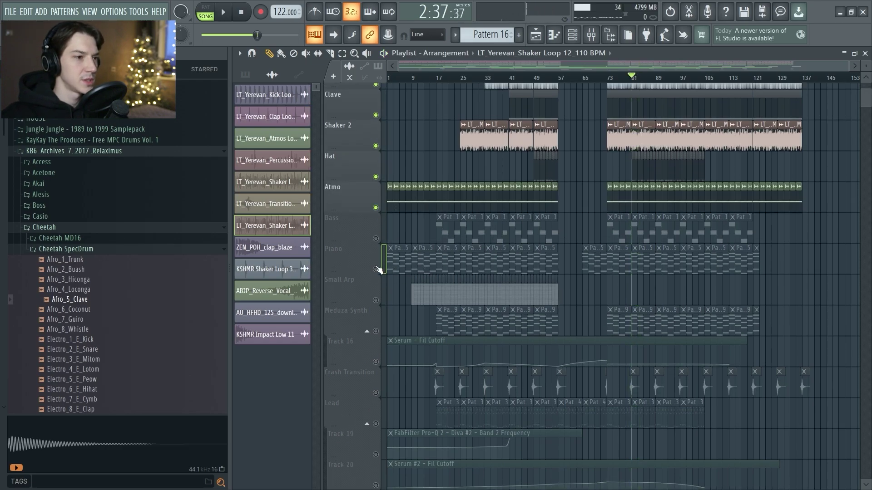
left_click(376, 269)
left_click(375, 300)
left_click(366, 331)
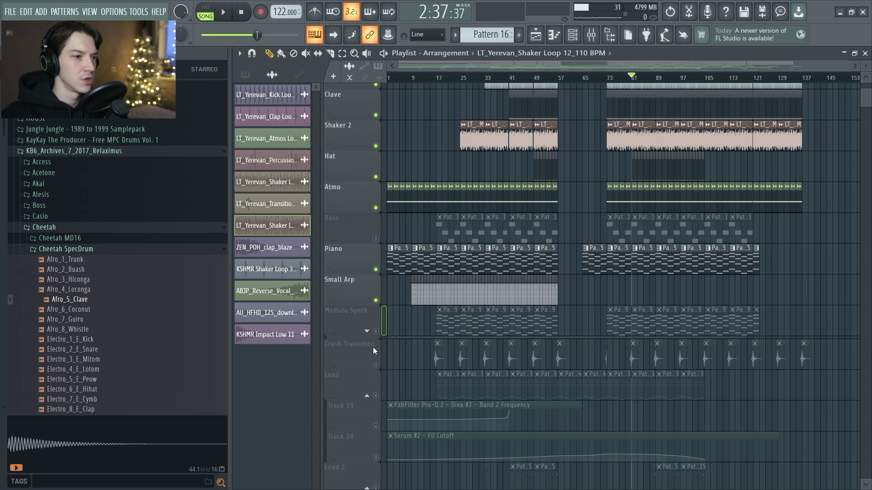
Play from bar 81 and unmute Lead, Meduza Synth, Lead 2 and the automation on Tracks 19, 20 and 22
key("space")
left_click(375, 395)
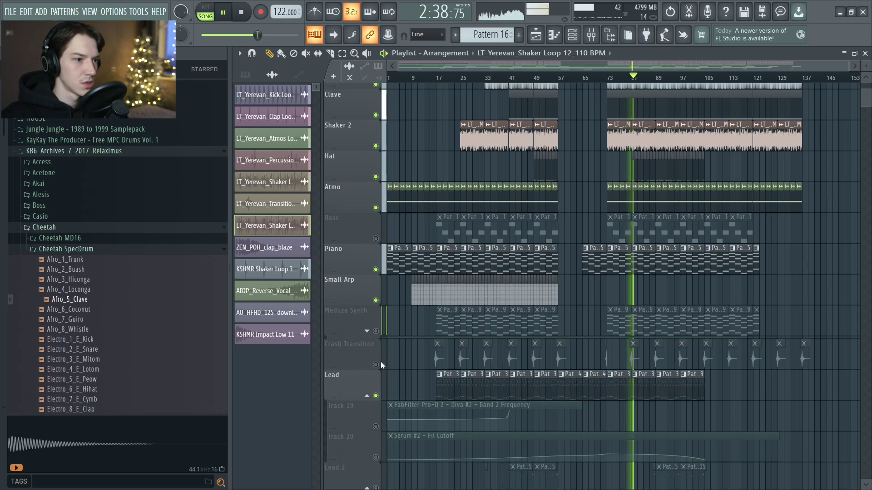
left_click(376, 331)
scroll(382, 354, "down", 3)
left_click(376, 334)
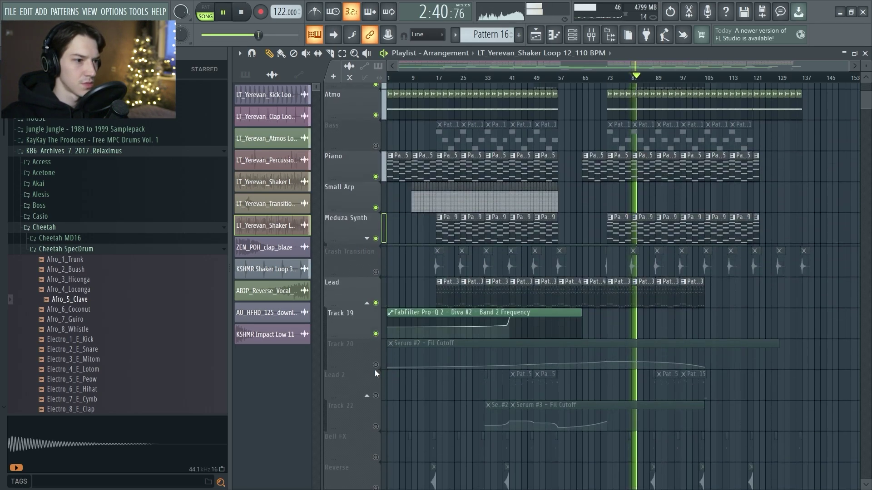
left_click(376, 364)
left_click(376, 395)
left_click(375, 426)
scroll(640, 296, "up", 2)
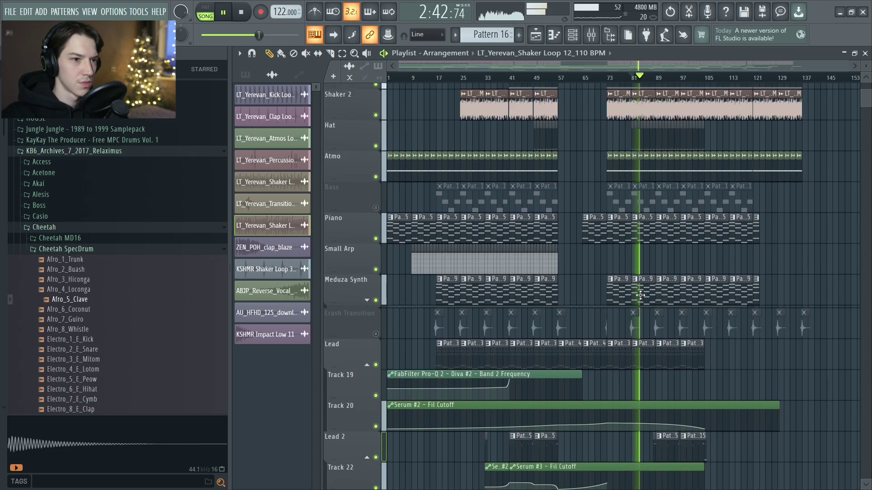
scroll(640, 296, "up", 2)
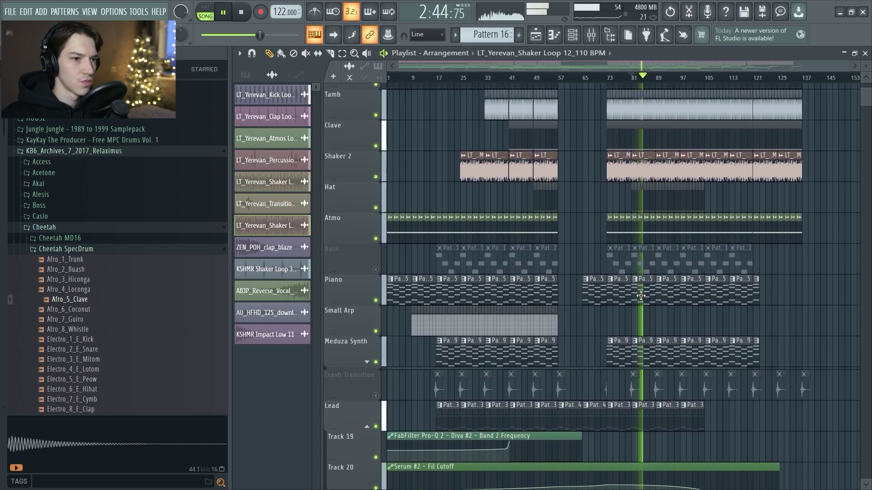
Look over the drum and melodic tracks around bars 73 to 105 while the song plays, and stop playback
scroll(641, 296, "up", 2)
scroll(641, 294, "down", 2)
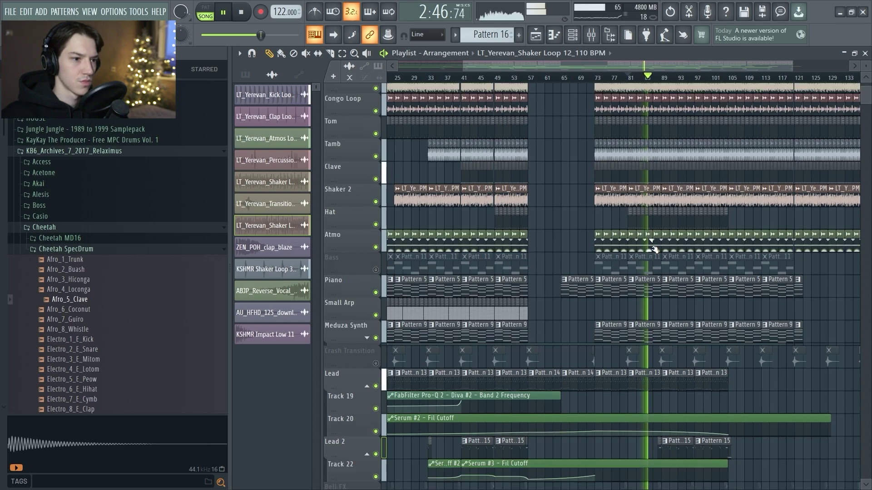
scroll(634, 258, "down", 1)
scroll(632, 259, "down", 1)
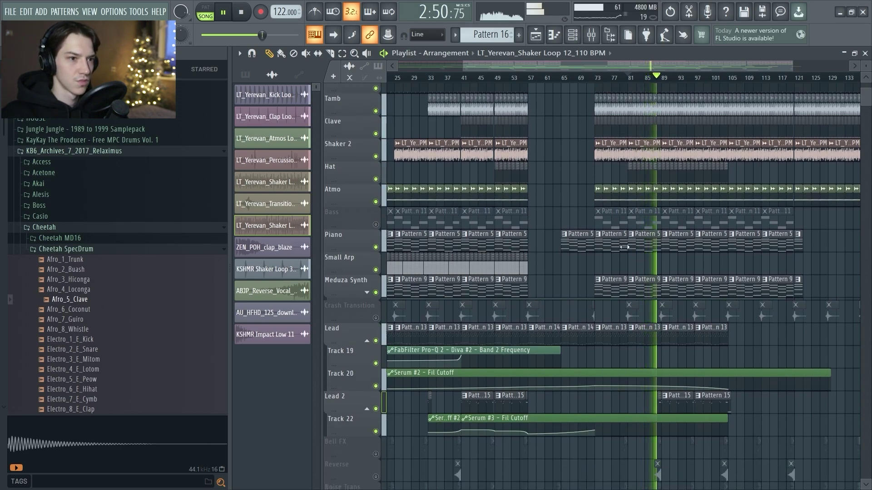
scroll(624, 247, "up", 2)
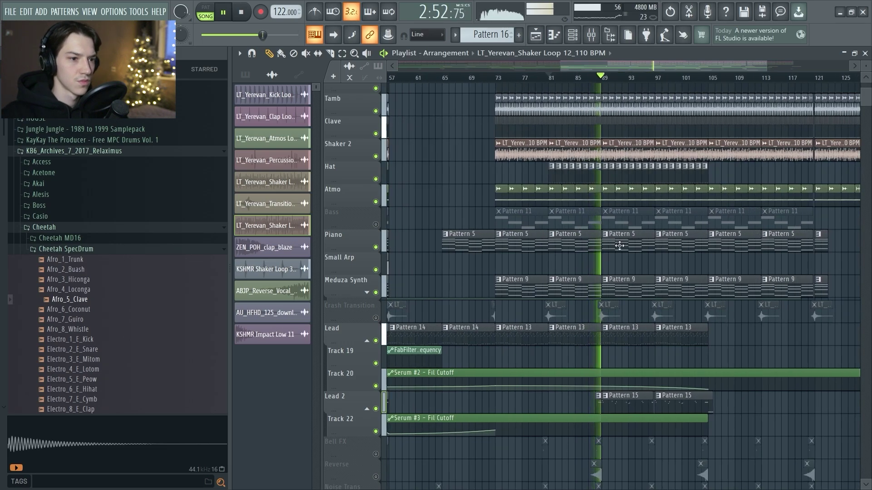
scroll(597, 247, "up", 2)
scroll(597, 247, "up", 5)
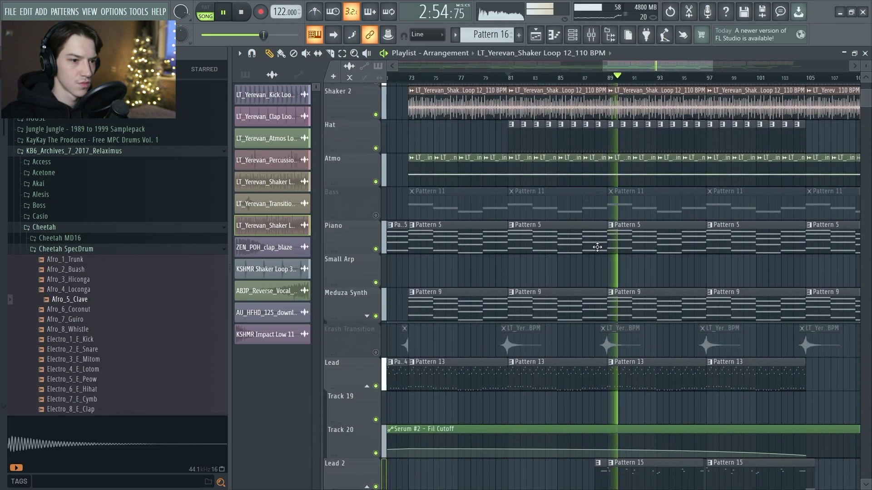
scroll(598, 248, "down", 4)
key("space")
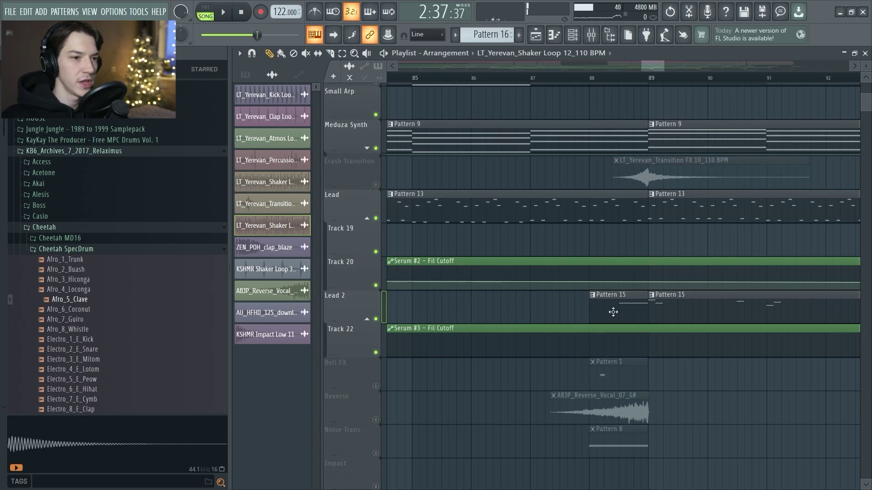
Move the playhead to bar 88 and play the short Pattern 15 lead-in clip on the Lead 2 track
scroll(626, 94, "down", 3)
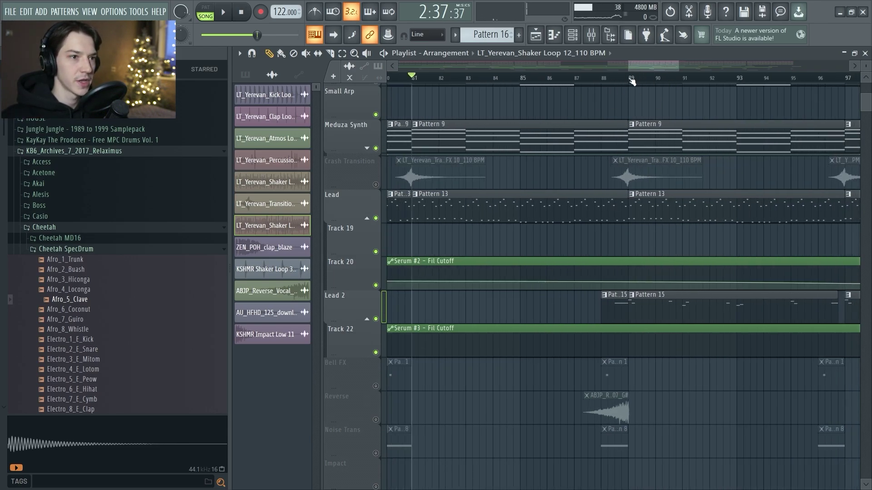
left_click(631, 78)
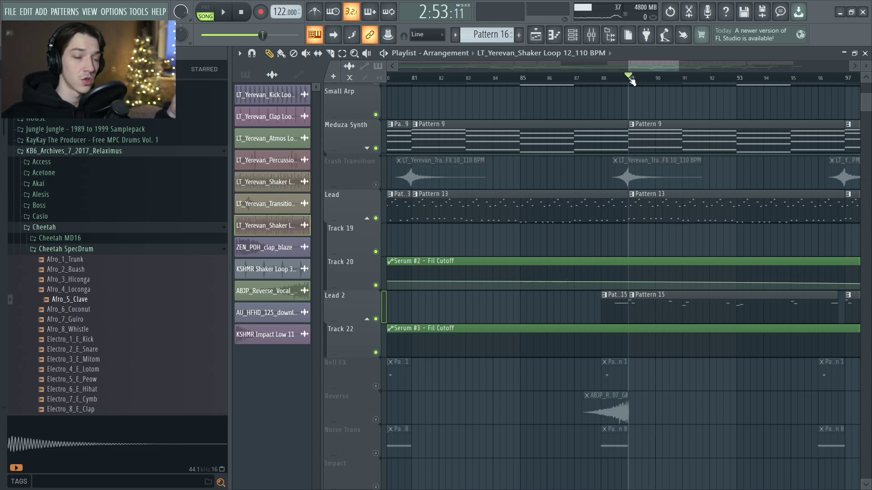
left_click(609, 77)
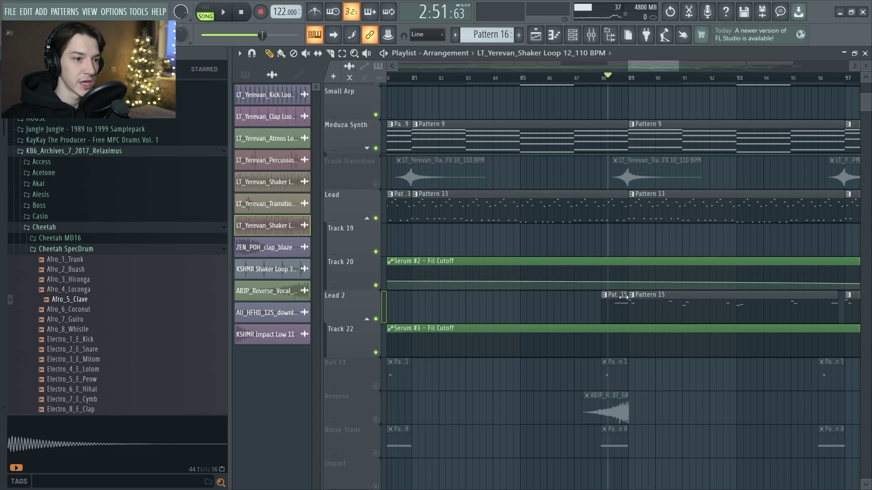
scroll(627, 308, "up", 6)
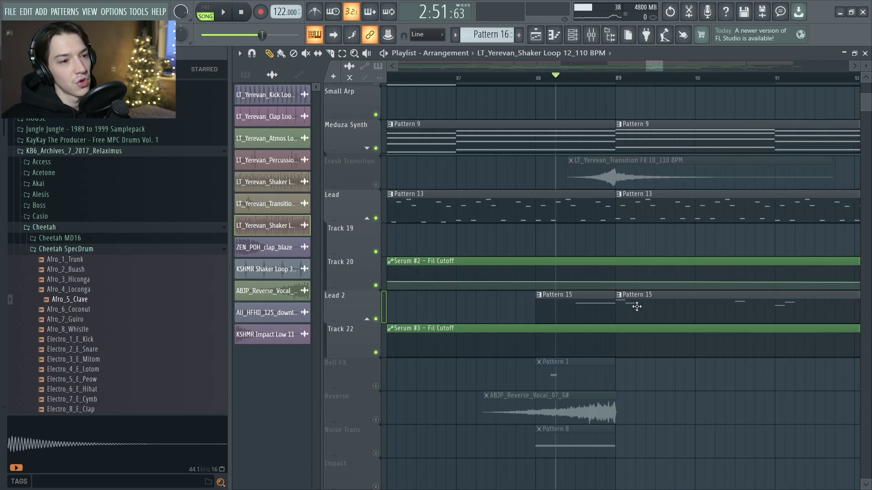
scroll(621, 308, "up", 2)
left_click(531, 79)
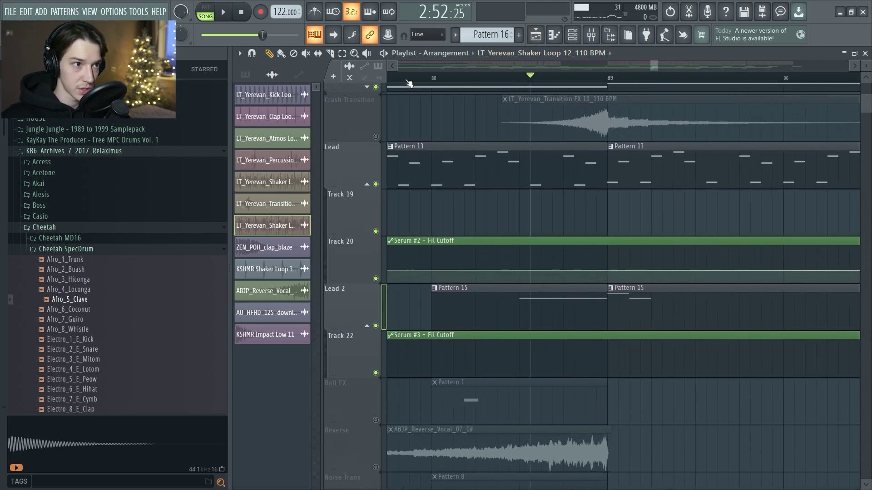
left_click(431, 81)
key("space")
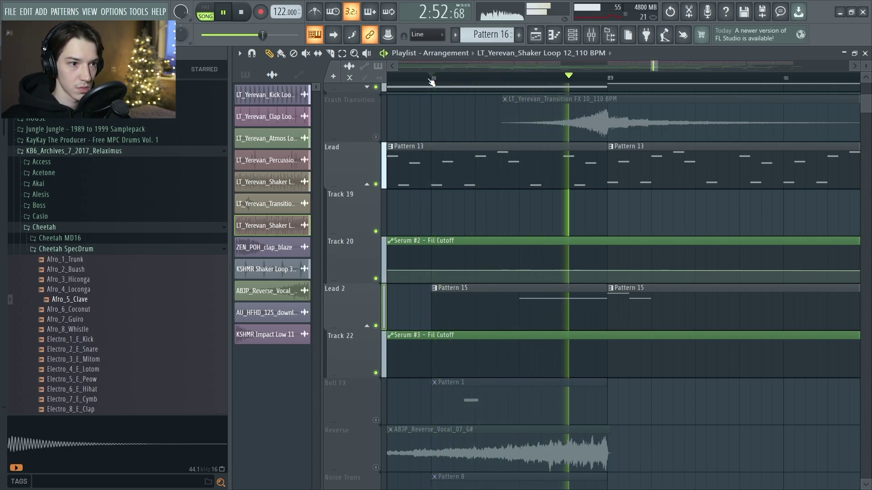
key("space")
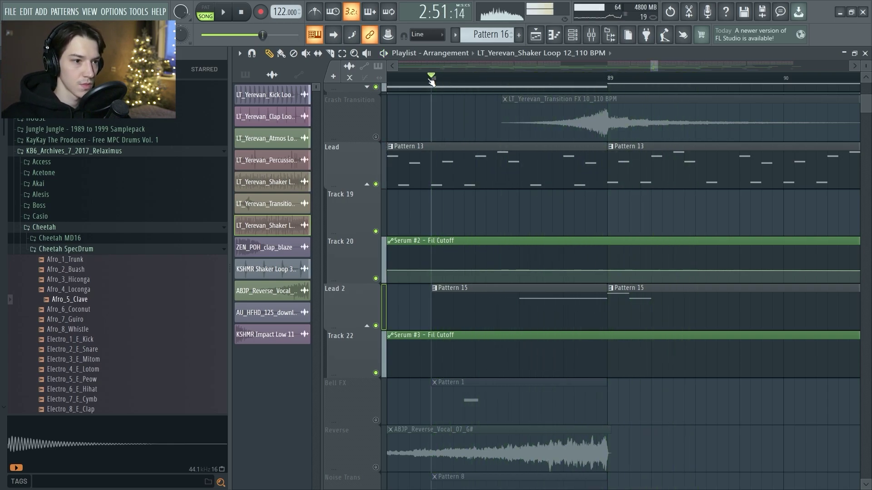
Try the transition from bar 88 without the short Pattern 15 clip on Lead 2, and undo its deletion
right_click(567, 317)
key("space")
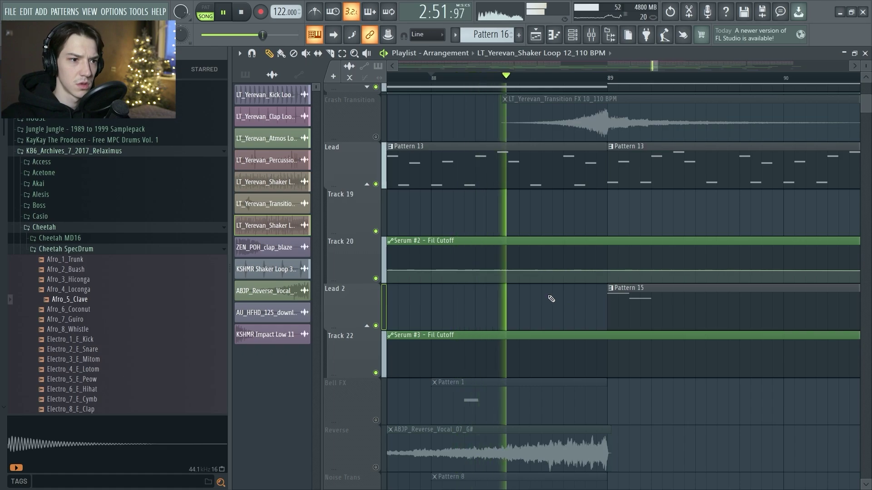
key("space")
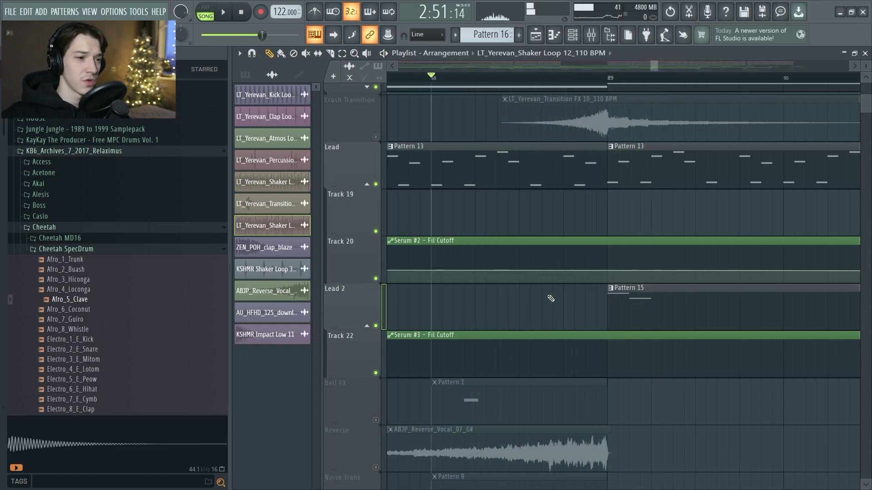
key("ctrl+z")
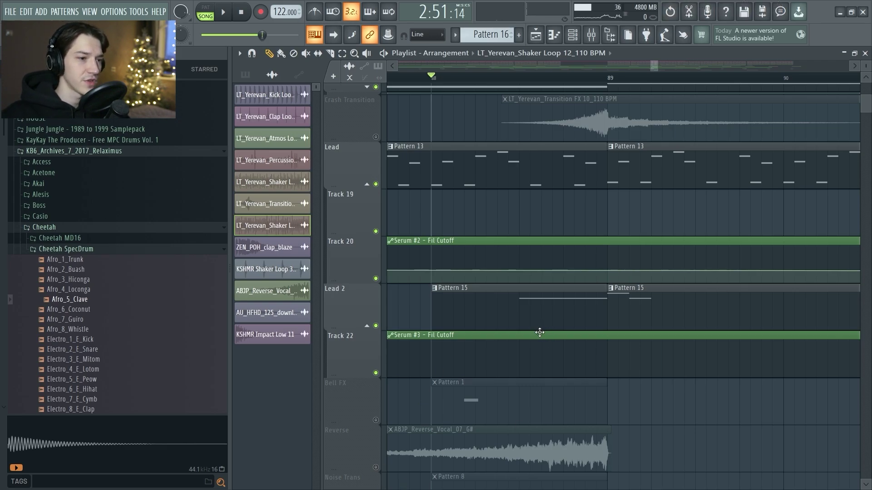
Unmute the Bass track and select its Pattern 11 clip in the playlist
scroll(540, 333, "down", 2)
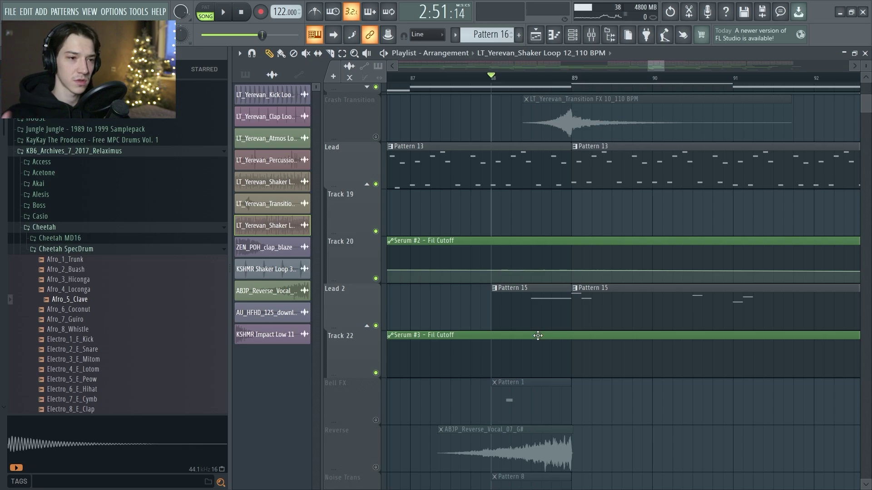
scroll(529, 329, "down", 3)
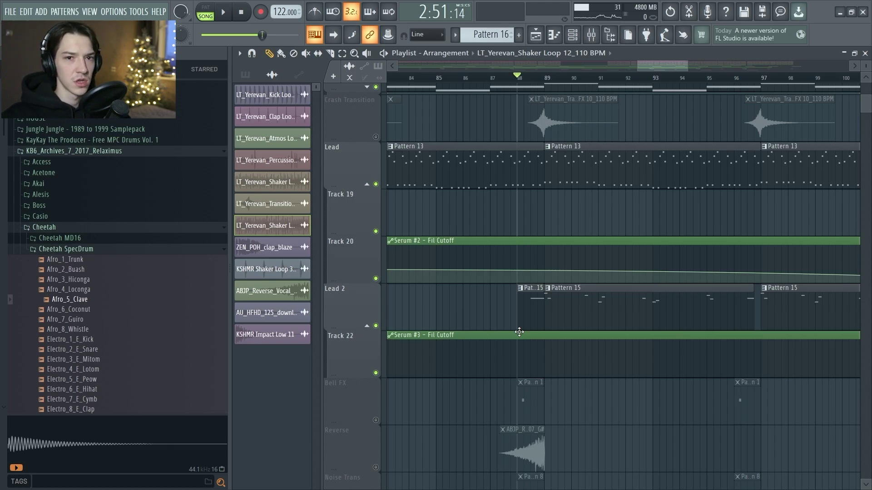
scroll(519, 332, "down", 3)
scroll(549, 267, "down", 2)
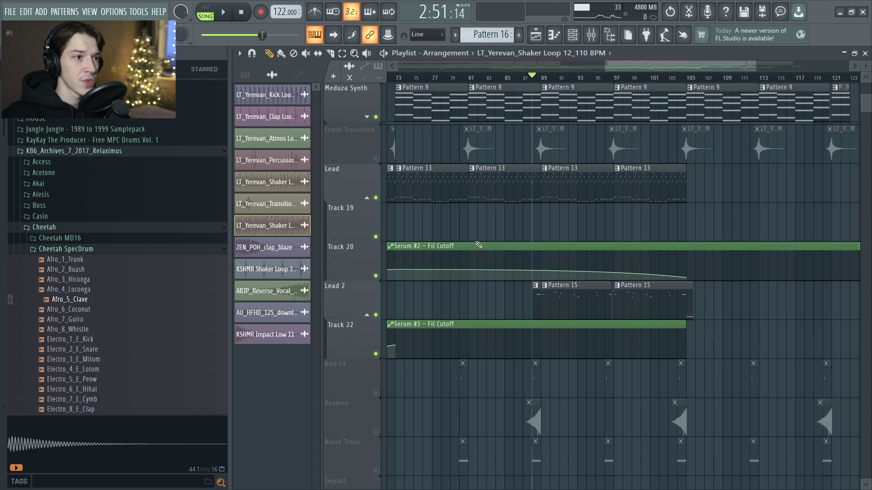
scroll(478, 246, "up", 3)
scroll(457, 235, "down", 5)
scroll(454, 232, "up", 7)
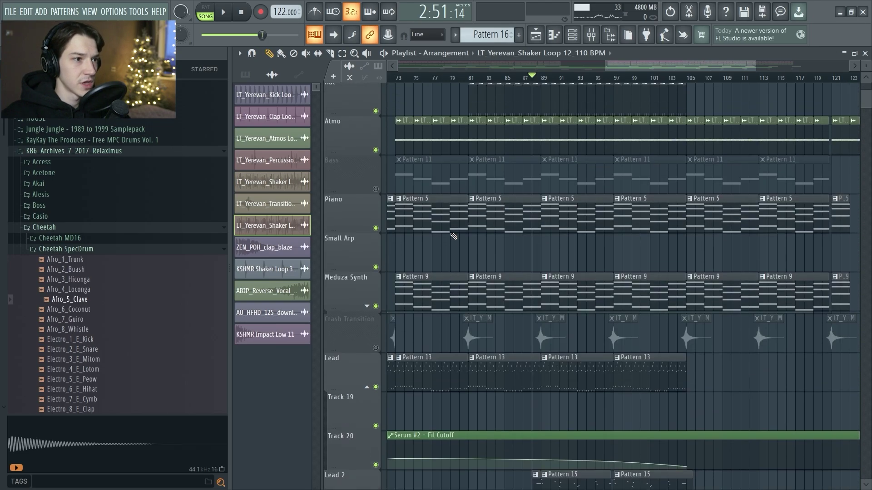
left_click(376, 195)
left_click(571, 180)
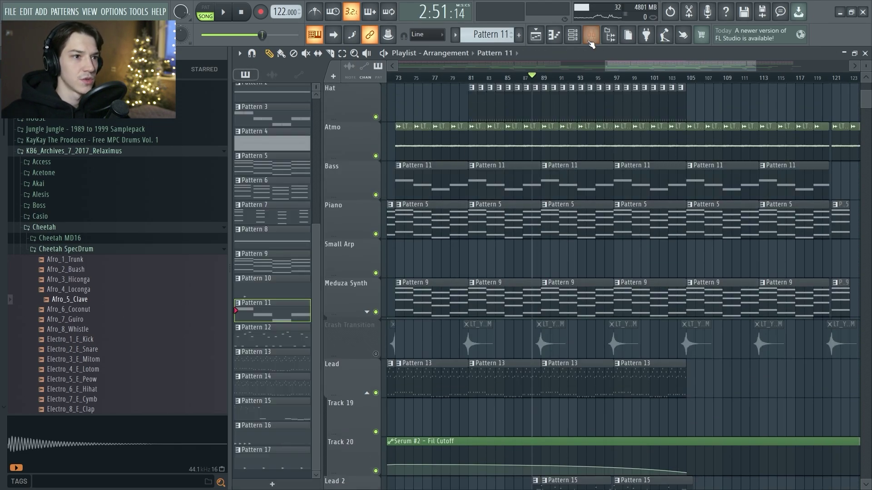
Find the Bass channel used by Pattern 11 in the channel rack and examine its Diva synth settings
left_click(572, 35)
scroll(553, 300, "up", 3)
scroll(551, 297, "up", 5)
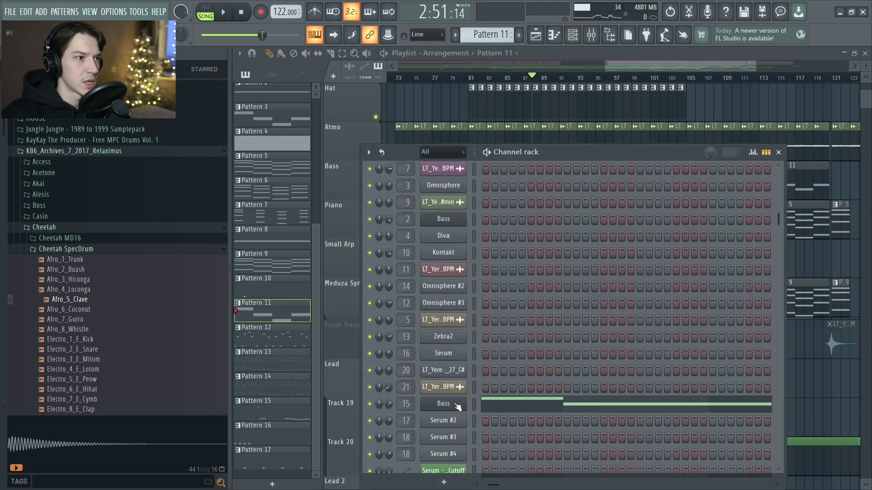
left_click(456, 404)
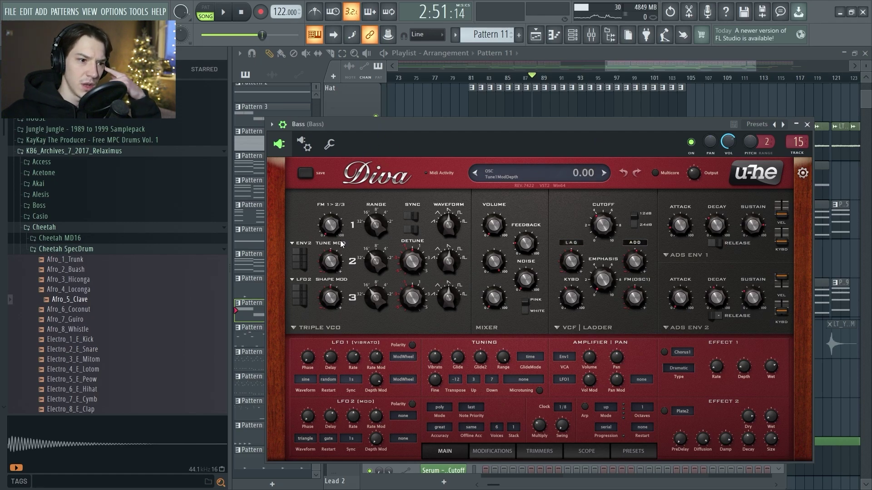
Play the song from bar 88 and review the first Pro-C 2 and FabFilter Pro-Q 2 on the Bass mixer channel
left_click(593, 35)
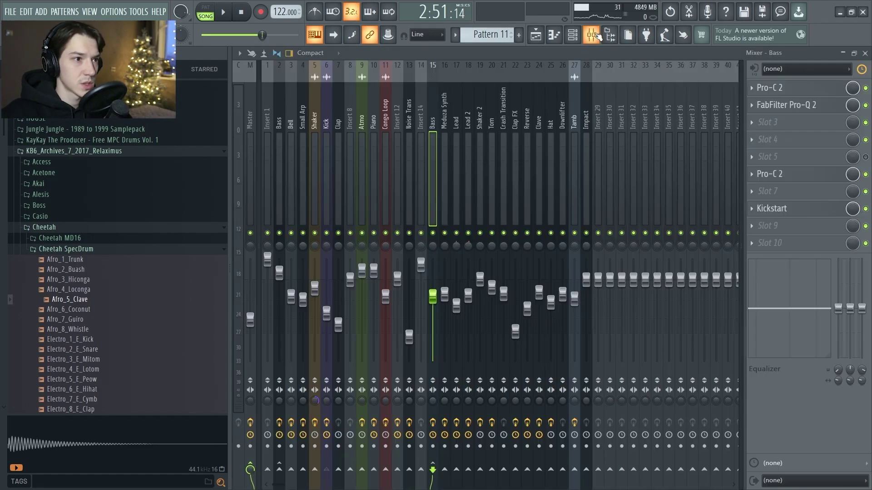
key("space")
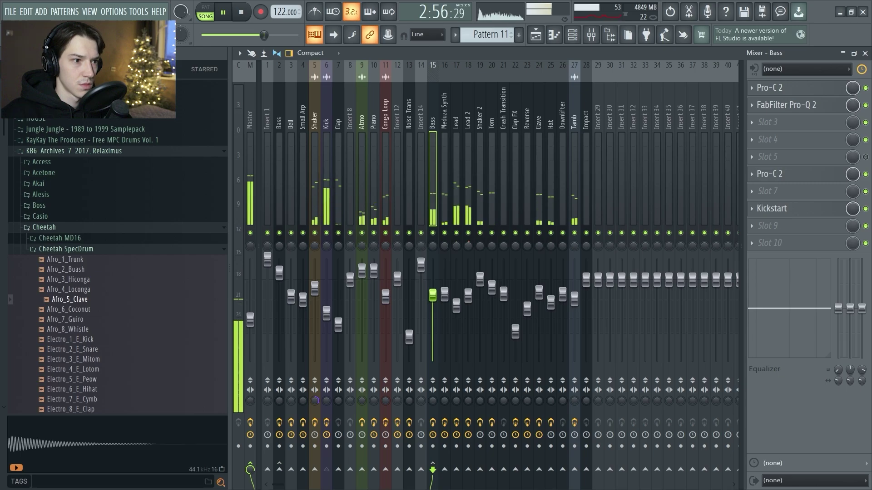
left_click(810, 91)
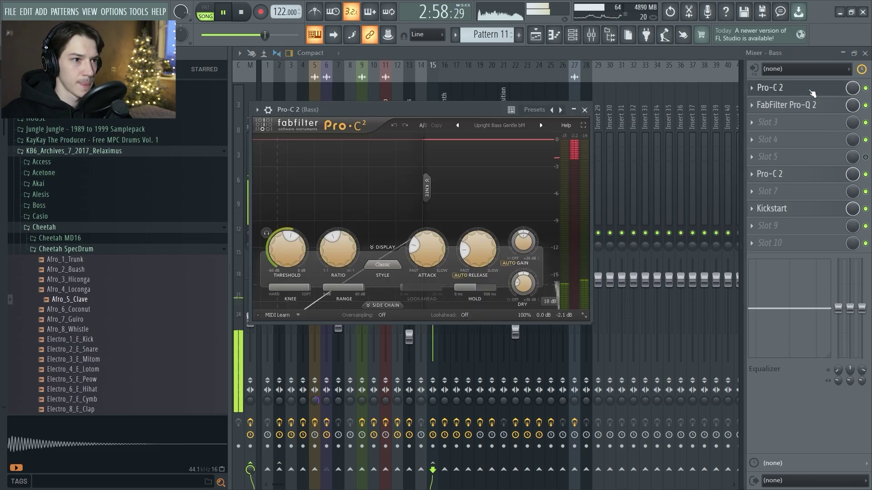
key("space")
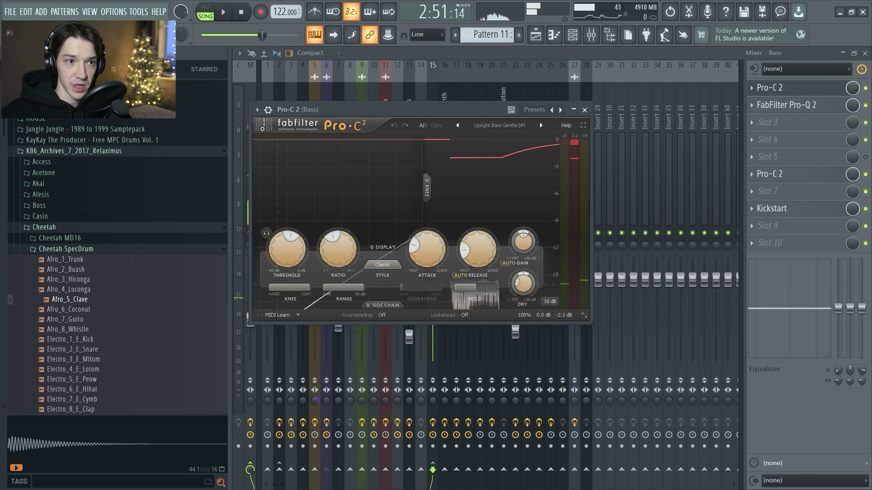
left_click(812, 91)
left_click(802, 111)
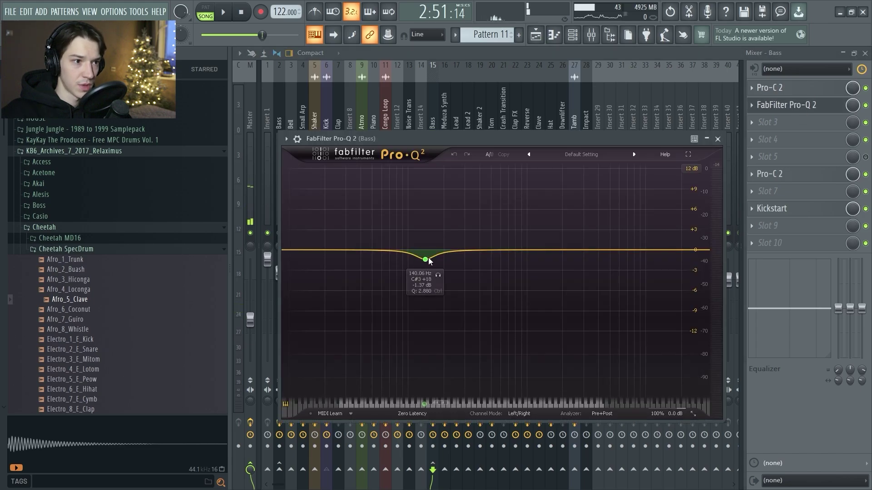
left_click(802, 105)
Check the second Pro-C 2's sidechain settings and Kickstart on the Bass mixer channel
left_click(798, 178)
left_click(798, 178)
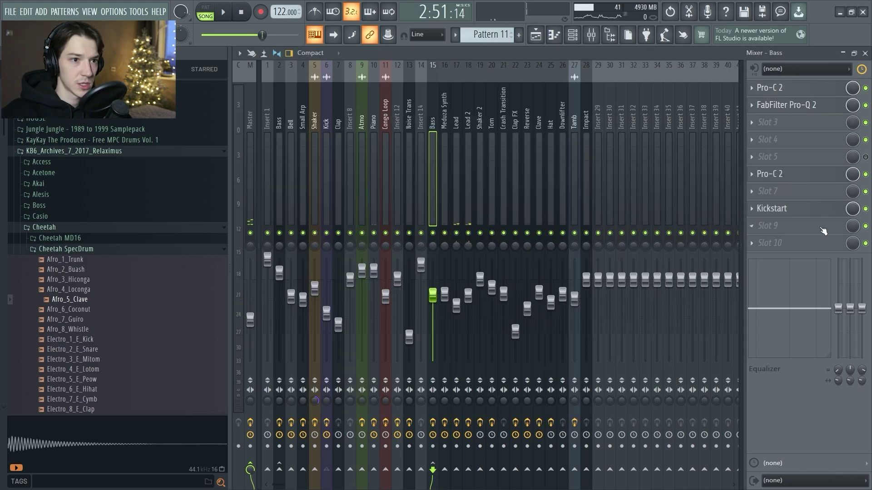
left_click(781, 208)
left_click(781, 209)
left_click(759, 177)
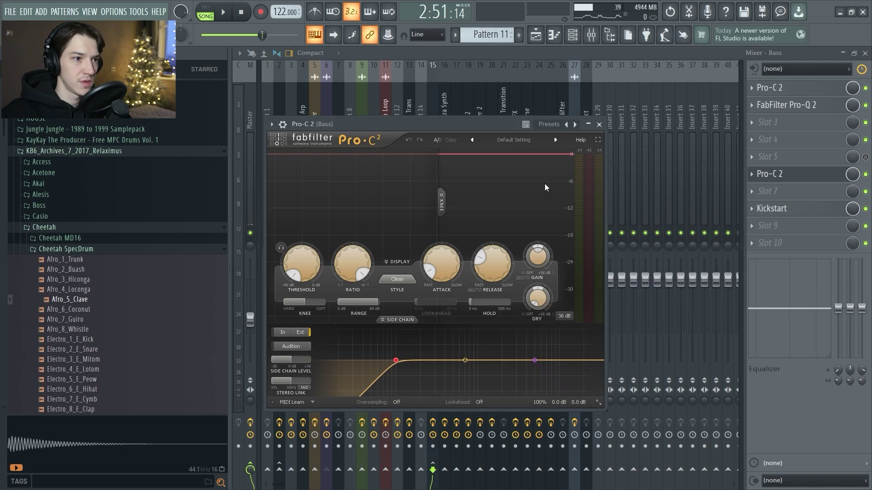
key("Escape")
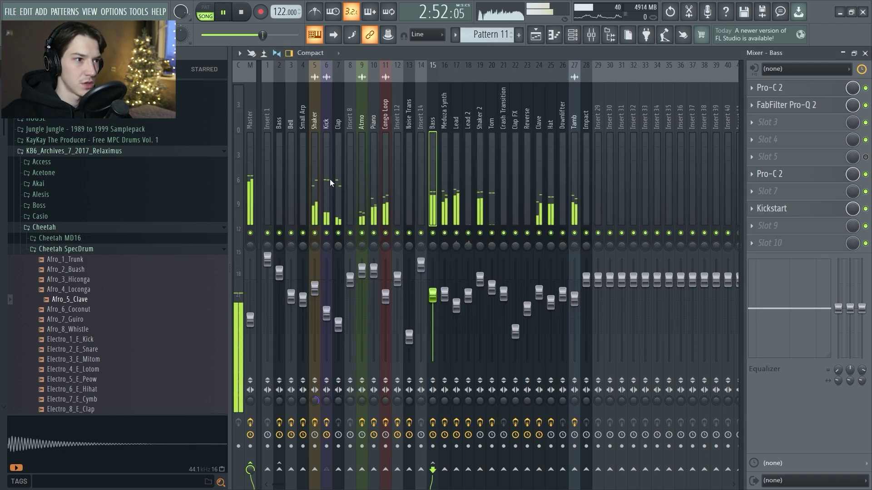
Inspect the Kick mixer channel and its routing to the Bass channel, and reselect Bass
left_click(330, 178)
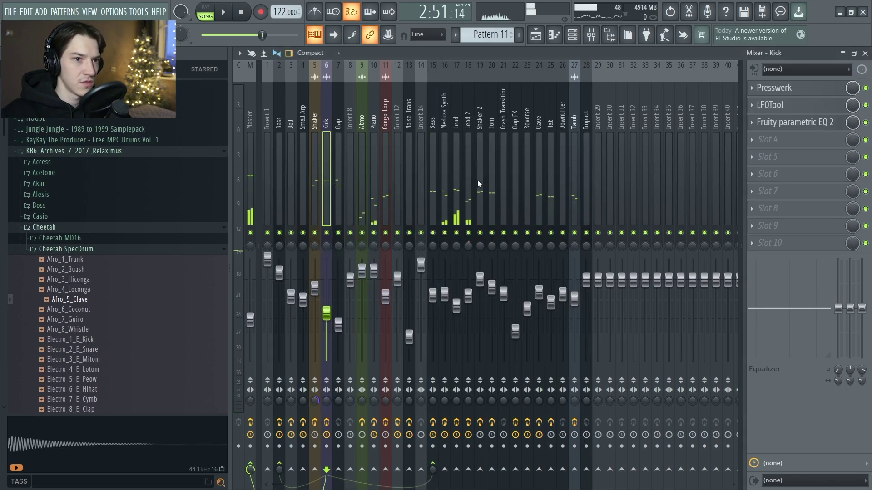
left_click(444, 159)
left_click(433, 155)
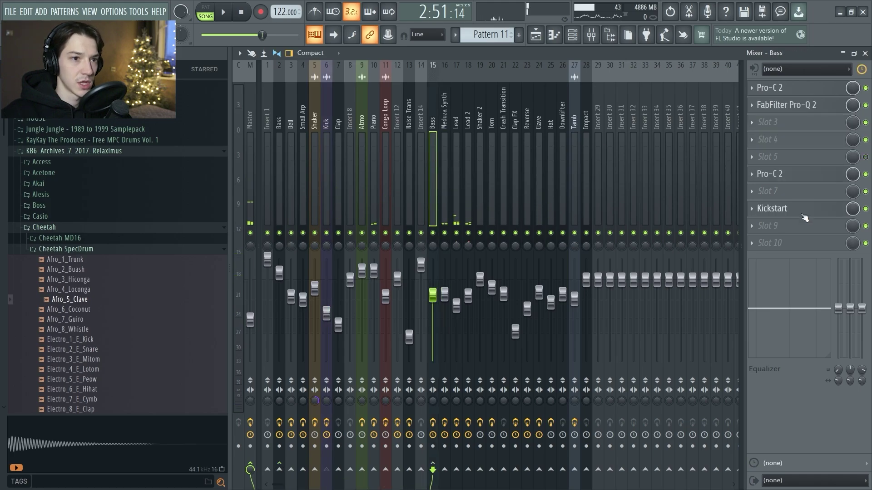
Play from bar 88 in the playlist and look over the Lead 2 track and the muted effect tracks below it
key("space")
key("F9")
key("Escape")
key("Escape")
scroll(612, 176, "down", 1)
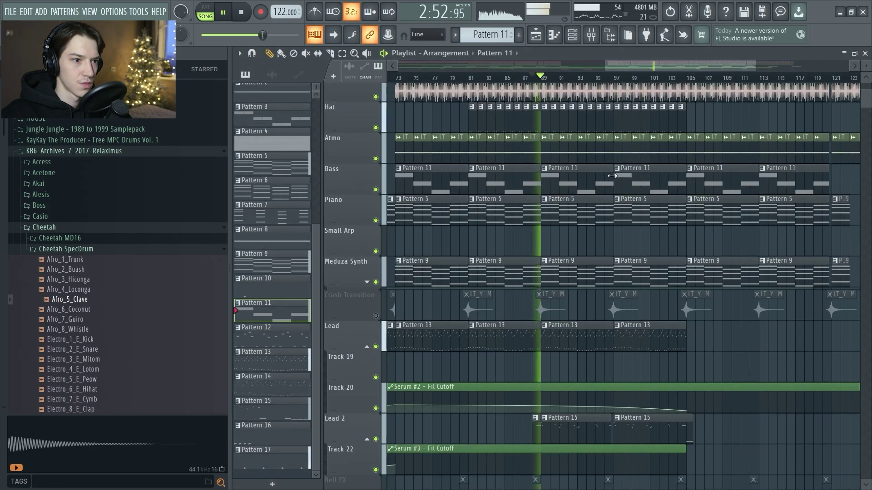
scroll(612, 176, "down", 2)
scroll(612, 176, "down", 4)
scroll(493, 187, "down", 3)
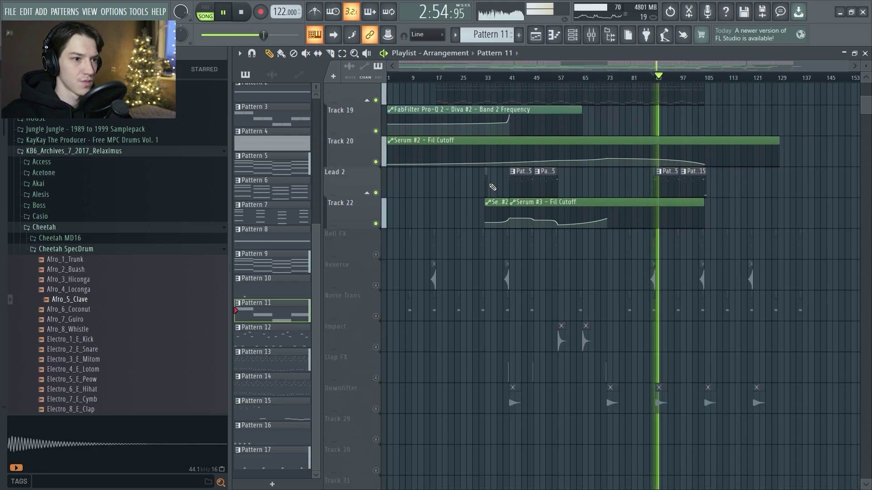
scroll(492, 189, "down", 2)
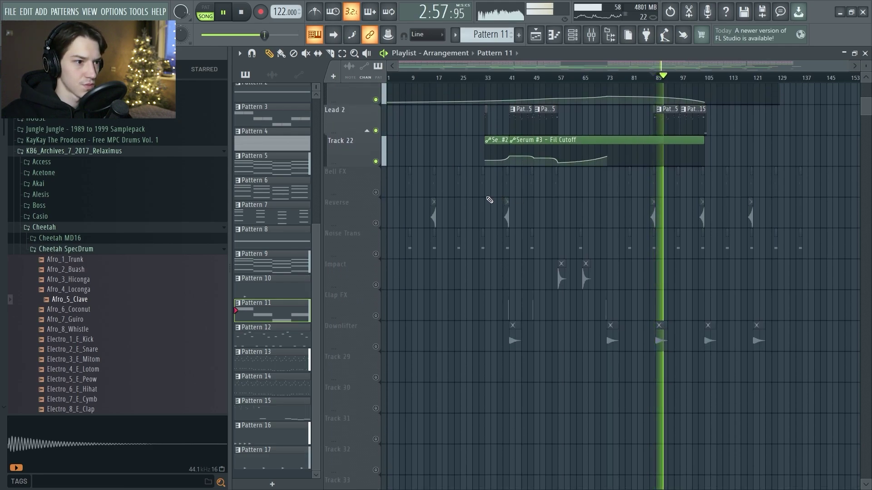
Stop playback, unmute the Bell FX track and play a short passage of the song from bar 8
key("space")
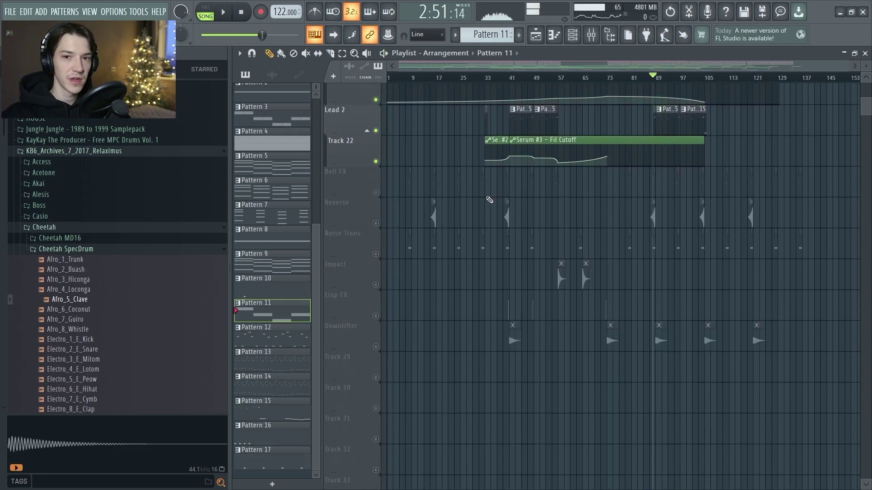
scroll(481, 202, "up", 4)
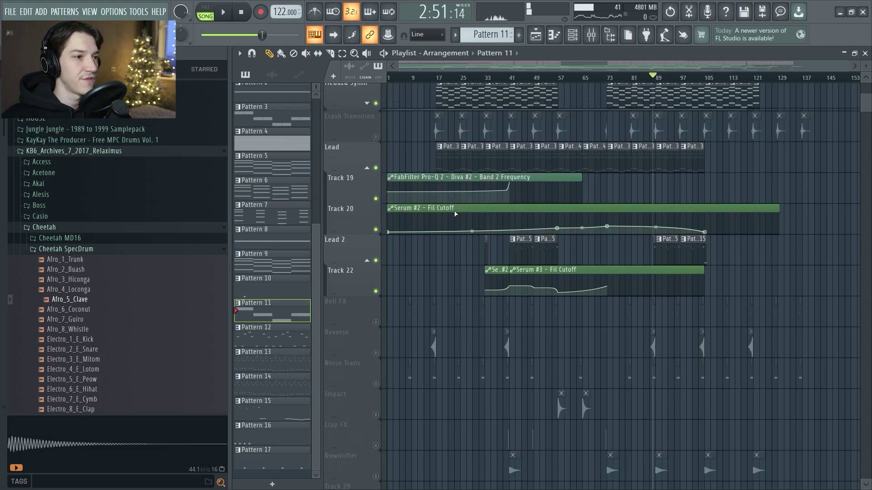
scroll(455, 213, "up", 10)
scroll(454, 212, "down", 10)
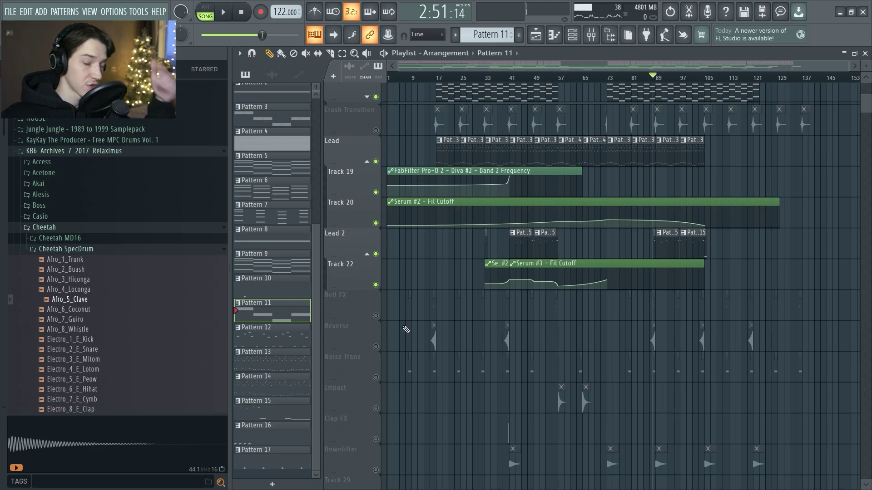
left_click(376, 315)
scroll(380, 304, "up", 5)
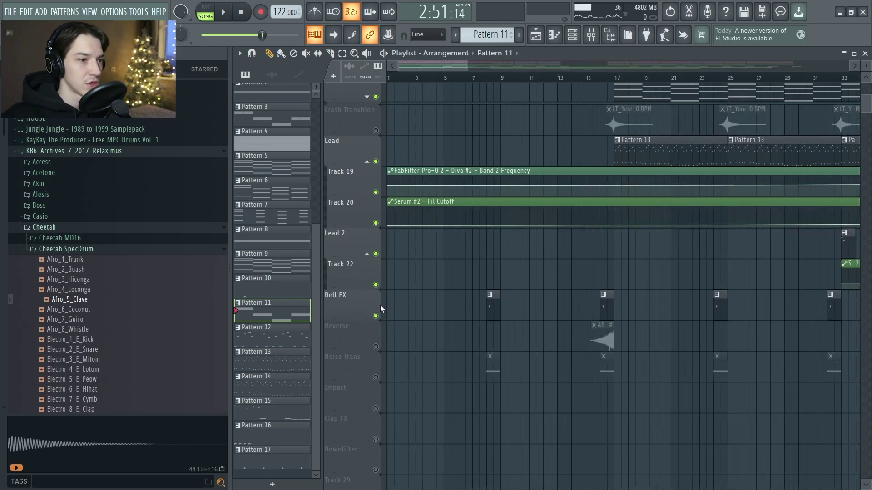
left_click(528, 77)
key("space")
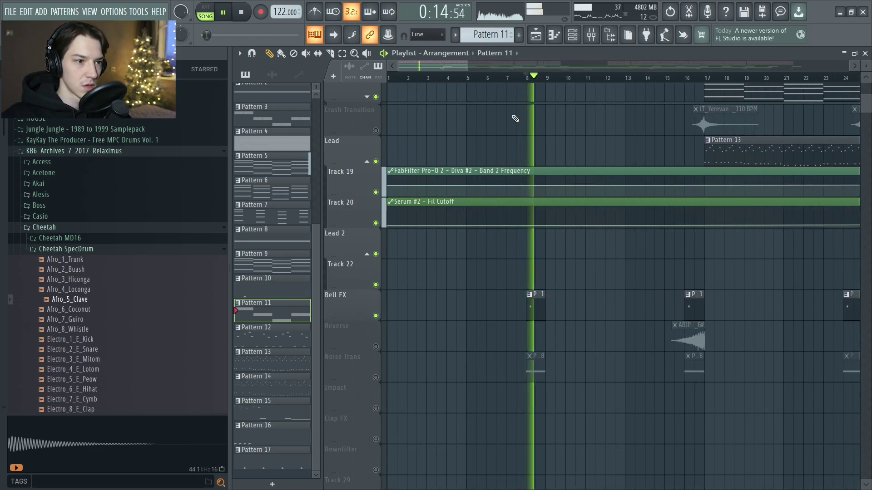
key("space")
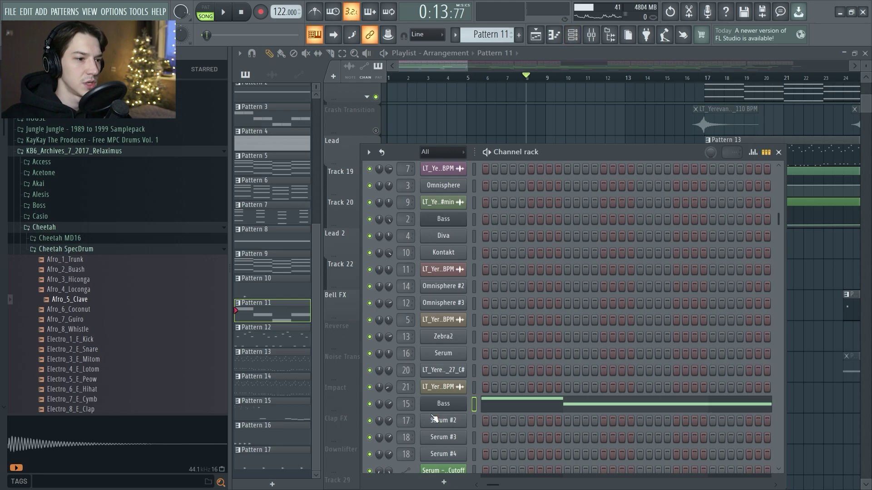
Select the Bell FX track's Pattern 1 and review its Omnisphere instrument patch from the channel rack
key("F6")
left_click(535, 300)
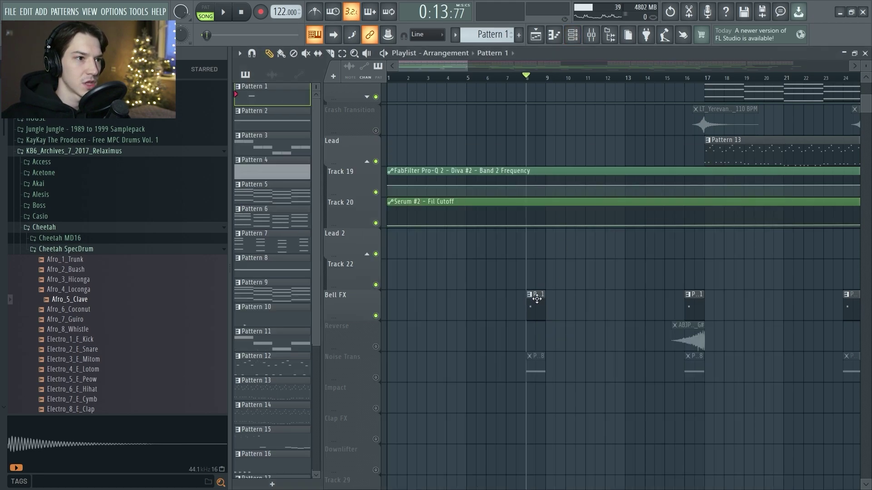
left_click(572, 35)
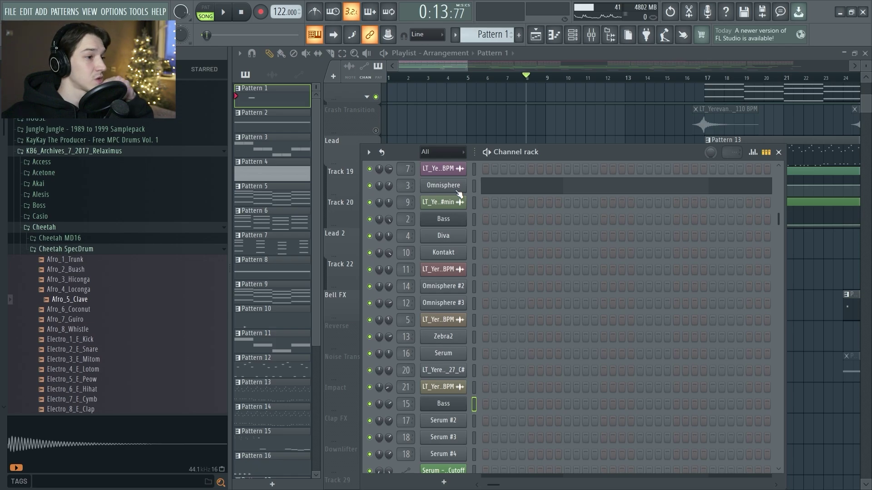
left_click(457, 190)
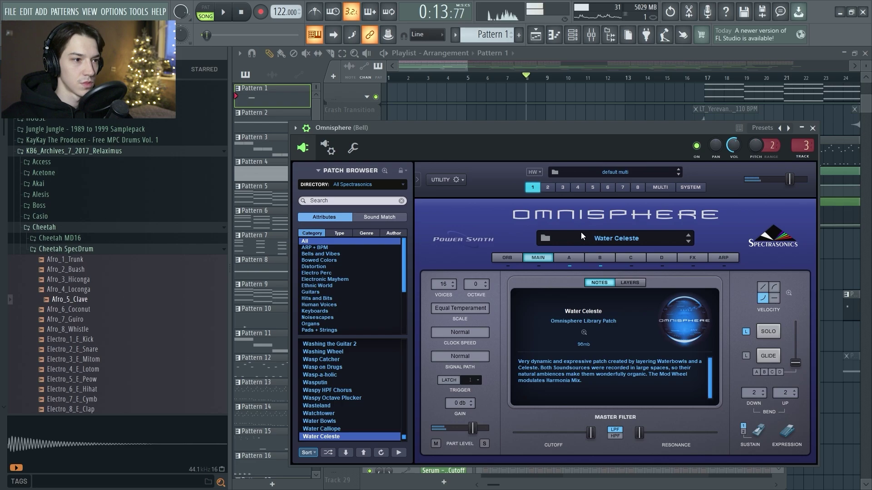
left_click(813, 128)
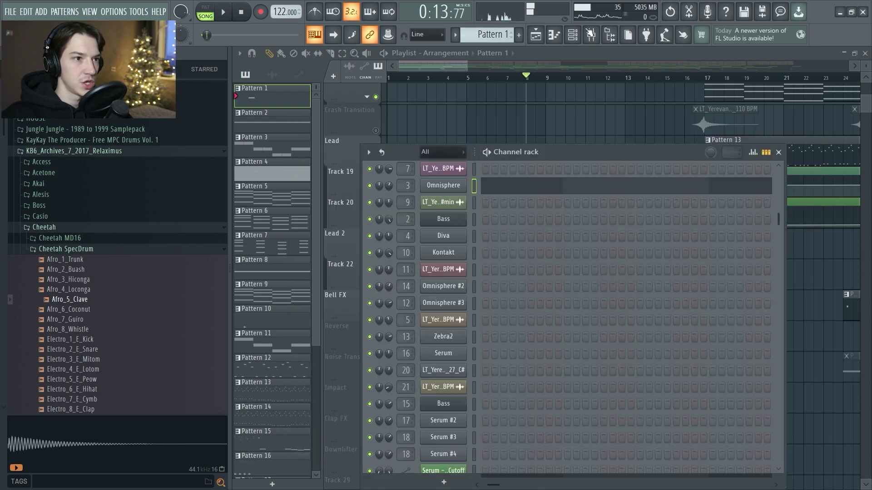
Inspect the Blackhole reverb on the Bell mixer channel and replay the bell from bar 8
left_click(590, 34)
left_click(777, 91)
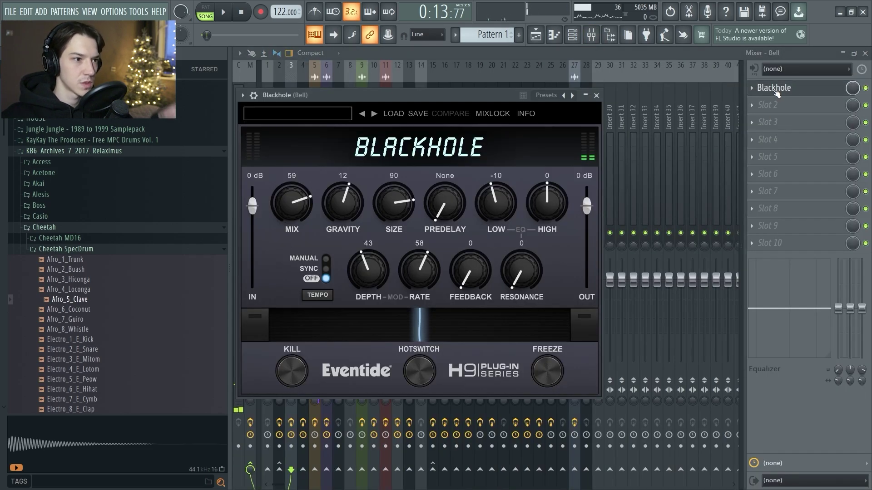
key("Escape")
key("Escape")
key("Escape")
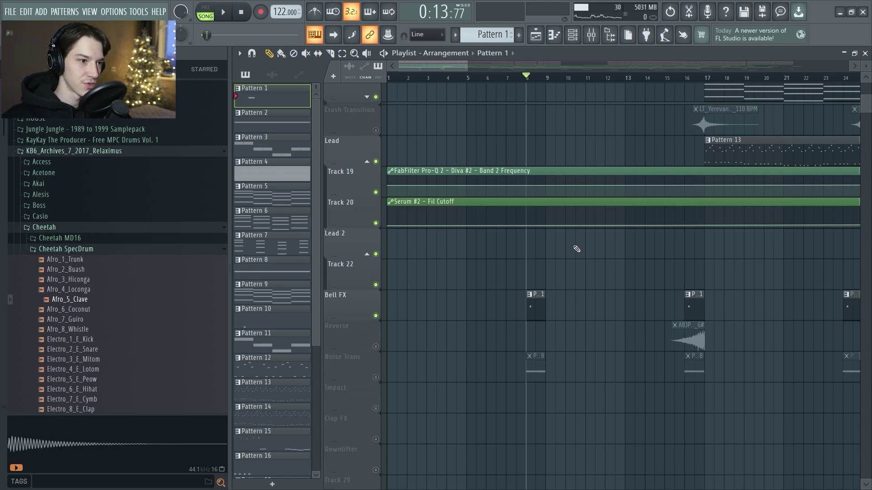
key("space")
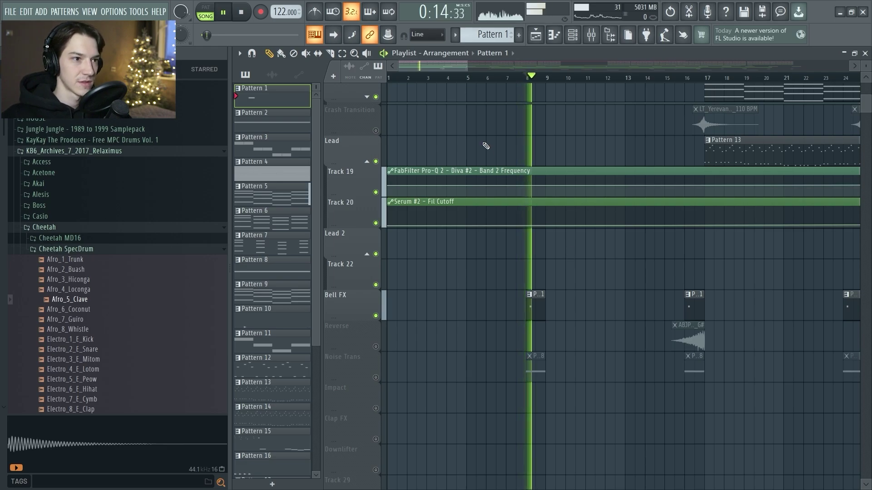
key("space")
Unmute the Noise Trans track and review the Zebra2 synth used in its Pattern 8
left_click(376, 377)
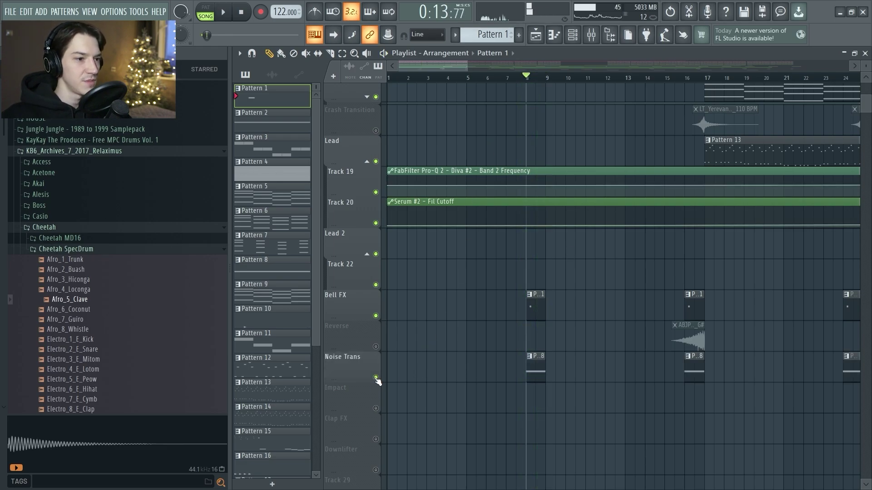
double_click(533, 369)
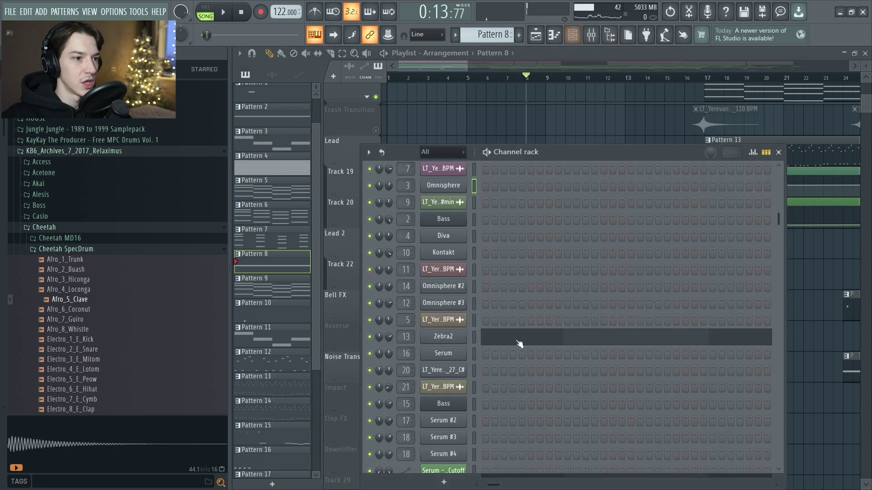
left_click(462, 339)
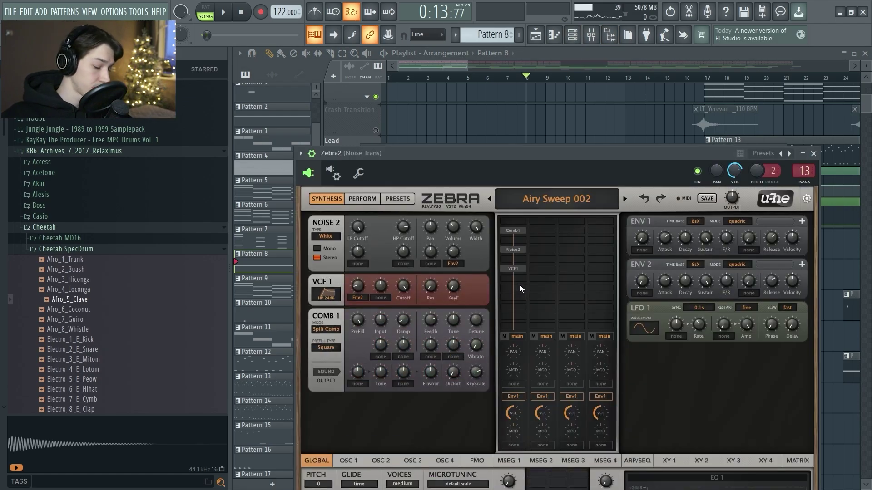
key("Escape")
key("Escape")
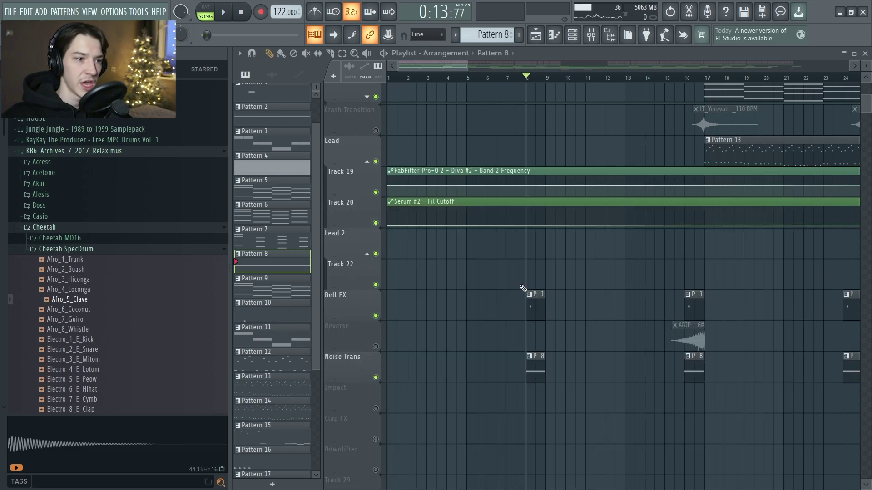
Play the noise transition from bar 8 and inspect the Blackhole reverb on the Noise Trans mixer channel
key("space")
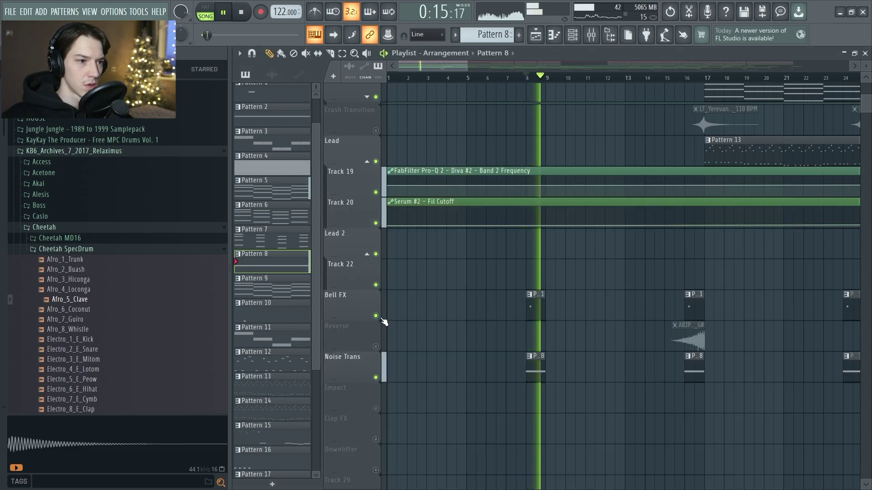
key("space")
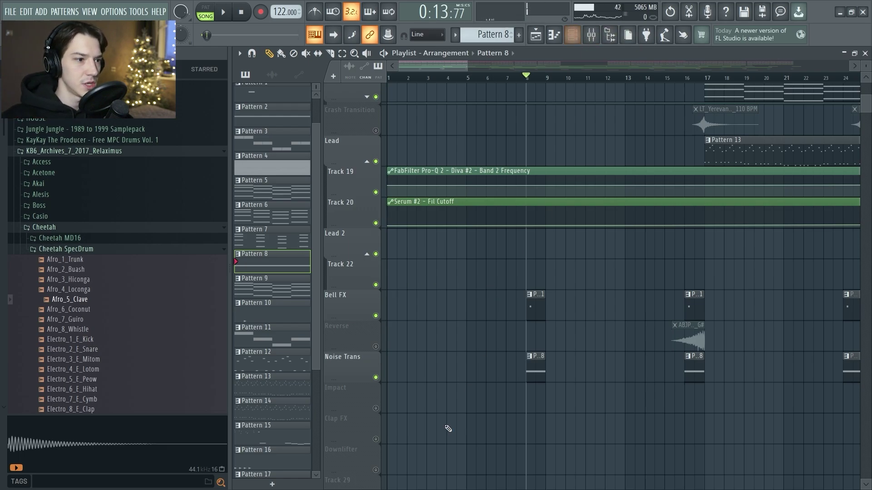
key("F9")
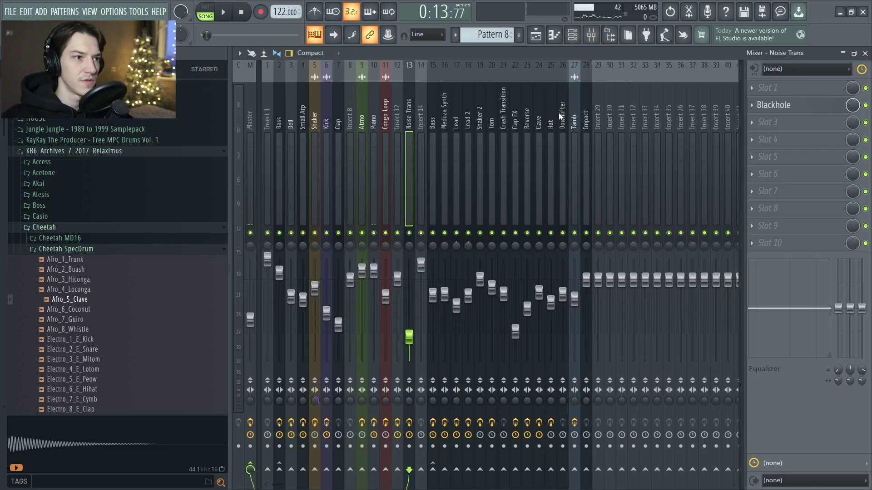
left_click(791, 106)
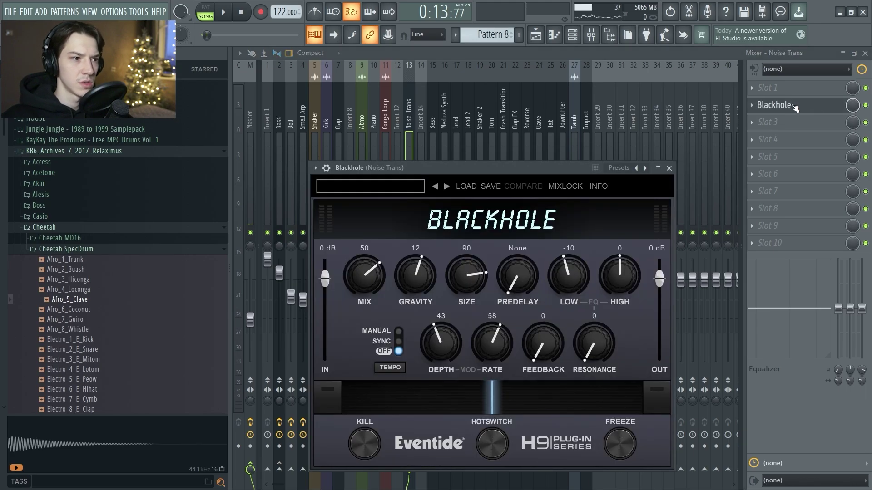
key("F5")
Unmute the Reverse track, move the playback position to bar 16 and open the reverse vocal clip's sample settings
scroll(564, 216, "up", 2)
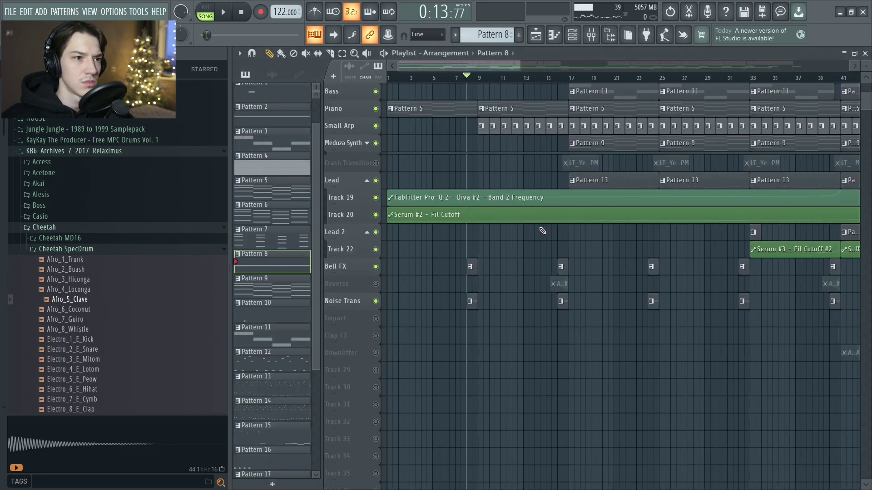
scroll(526, 237, "up", 2)
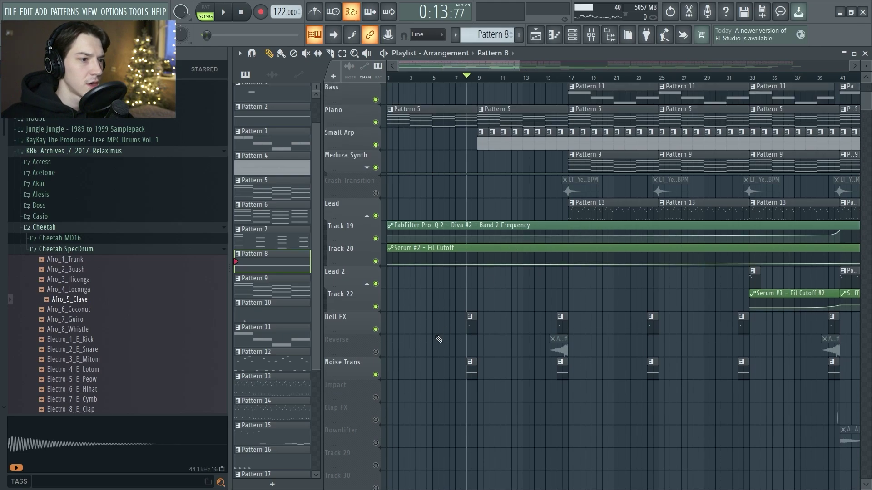
left_click(377, 352)
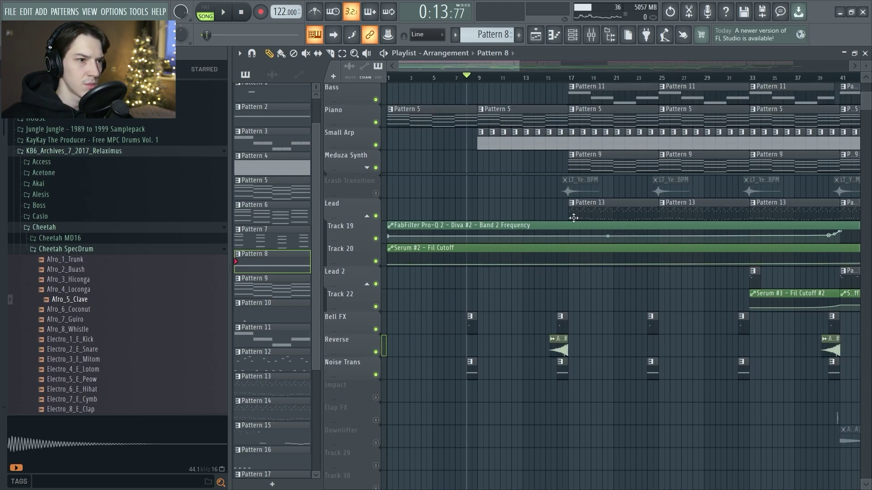
left_click(559, 79)
scroll(538, 261, "up", 5)
double_click(599, 338)
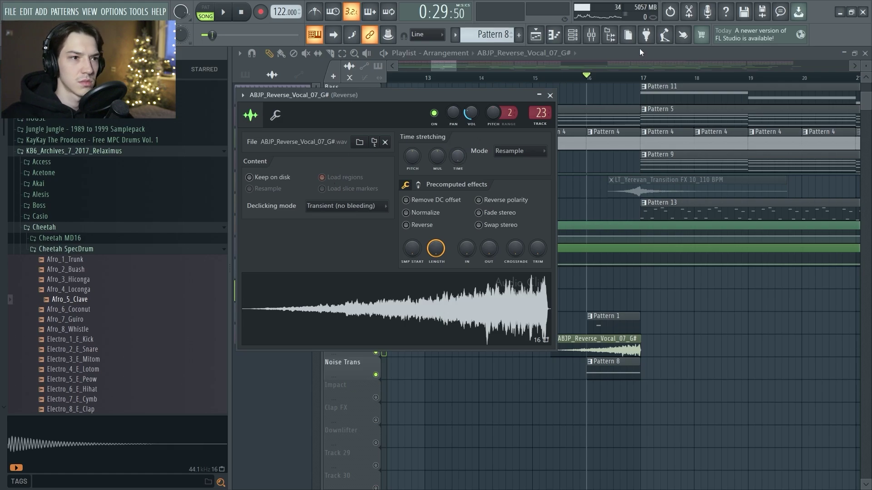
Inspect the Blackhole reverb on the Reverse mixer channel and play the transition from bar 16 in the playlist
left_click(593, 36)
left_click(772, 87)
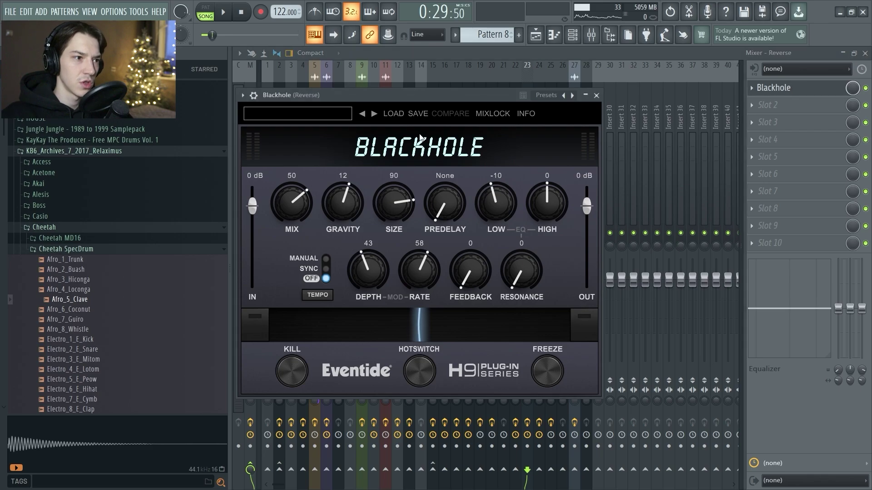
key("Escape")
key("Escape")
key("space")
key("Escape")
scroll(609, 295, "down", 4)
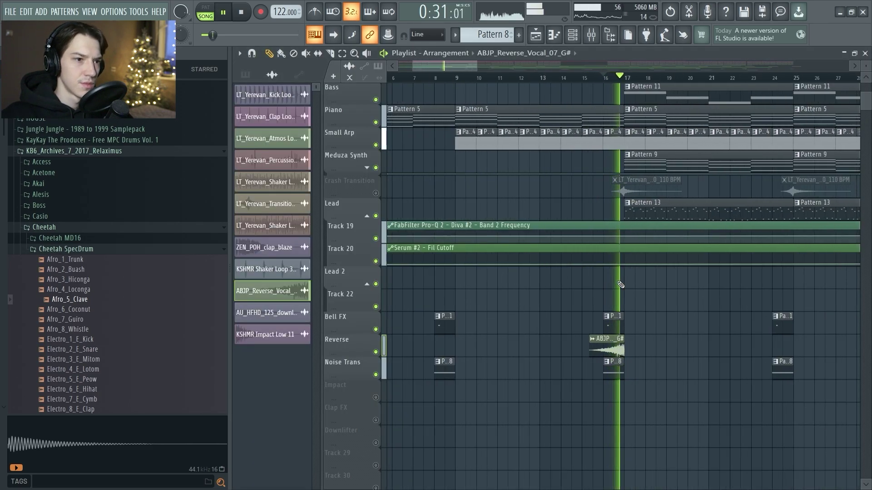
scroll(563, 286, "up", 4)
scroll(556, 286, "down", 3)
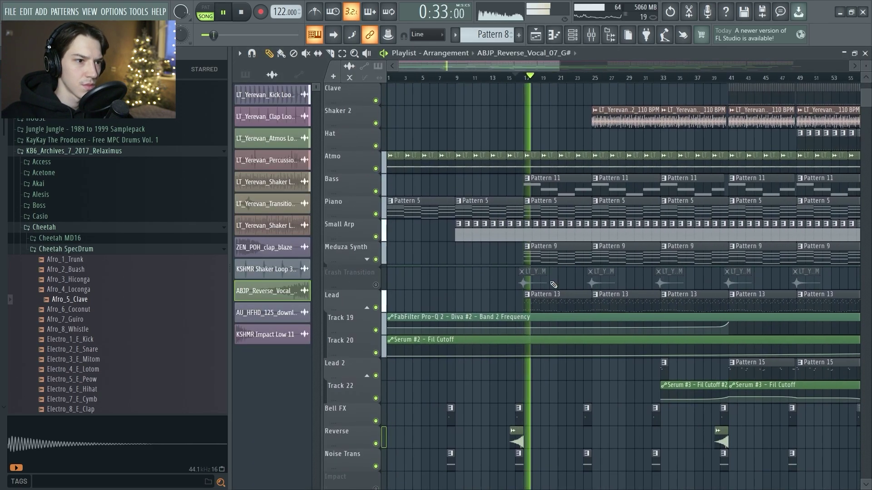
key("space")
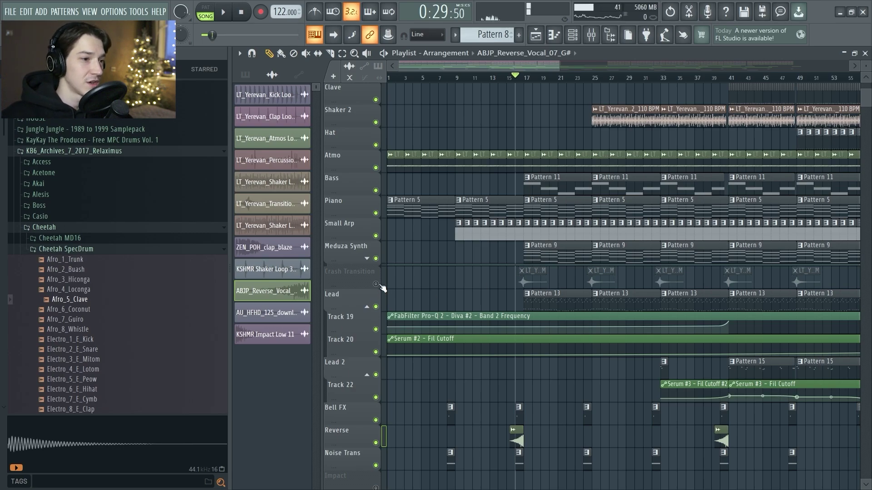
Unmute the Crash Transition track, play its first clip from mid-bar 16 and open the clip's sample settings
left_click(376, 284)
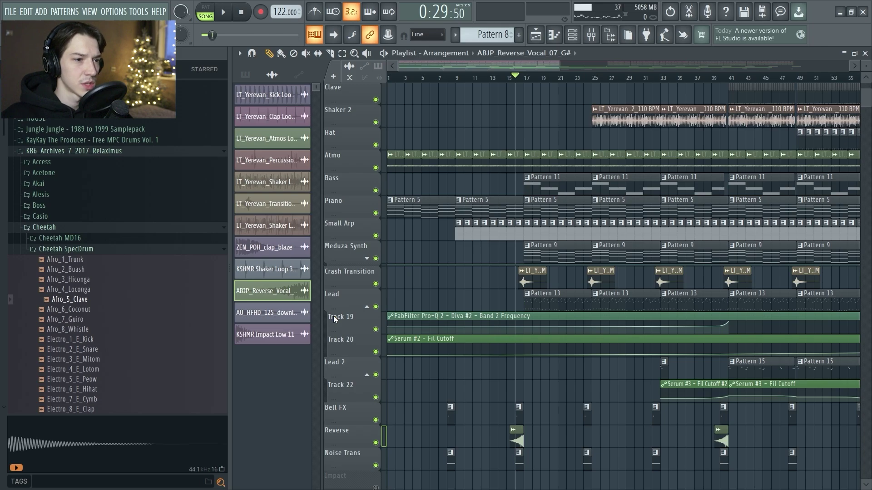
scroll(357, 273, "up", 1)
scroll(511, 302, "up", 3)
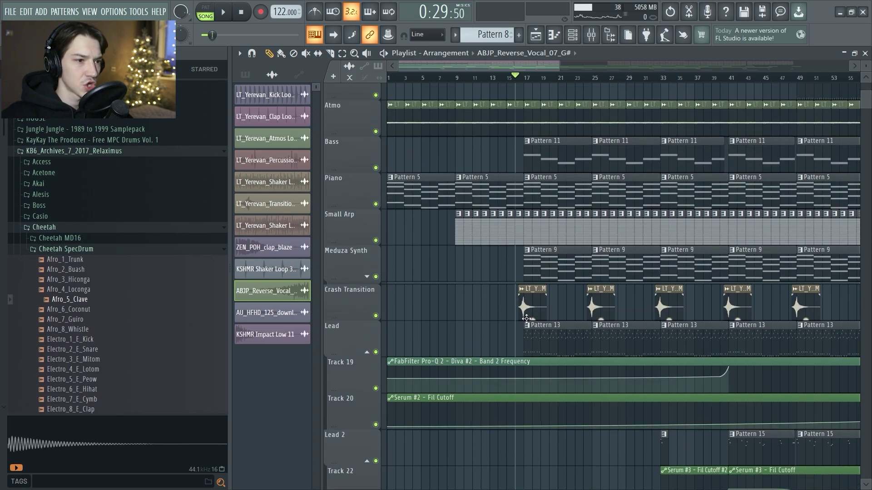
scroll(511, 301, "up", 5)
left_click(489, 79)
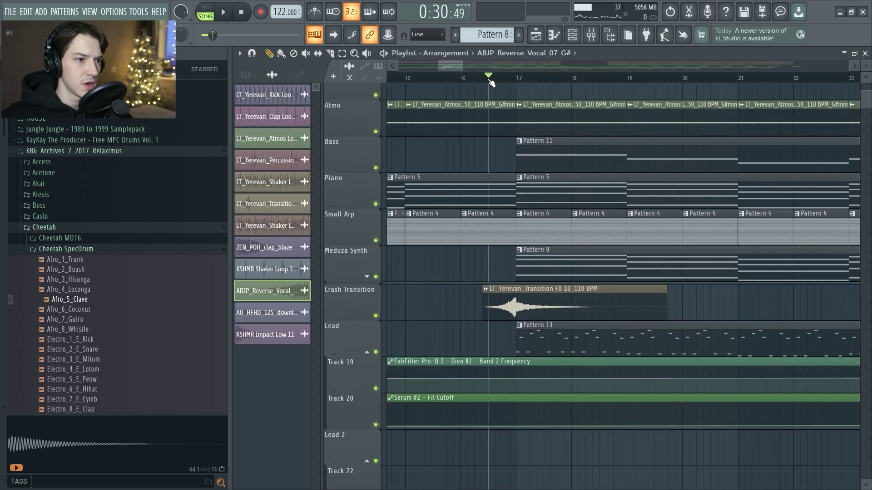
key("space")
double_click(544, 300)
key("space")
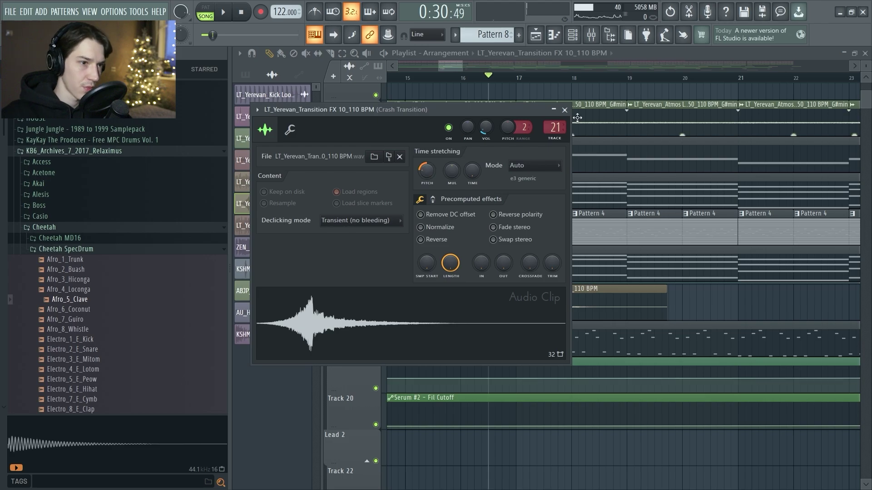
Reset the time-stretching pitch of the LT_Yerevan_Transition FX 10 sample and play the transition to compare
left_click(597, 38)
left_click(591, 39)
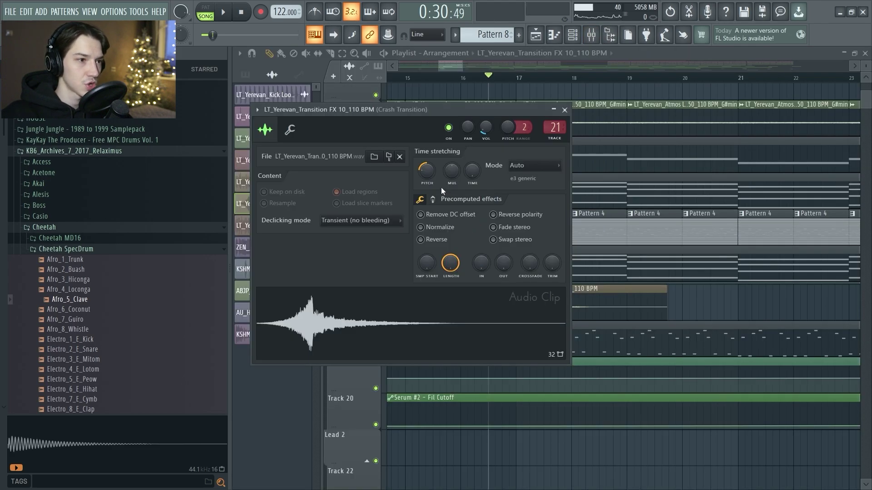
right_click(424, 171)
left_click(434, 174)
key("space")
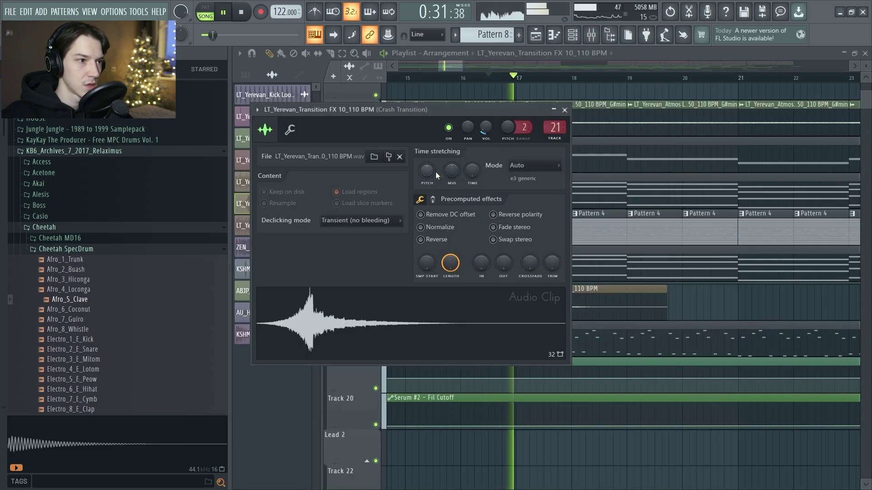
Undo the pitch reset of the LT_Yerevan_Transition FX 10 sample and close its settings
key("ctrl+z")
key("Escape")
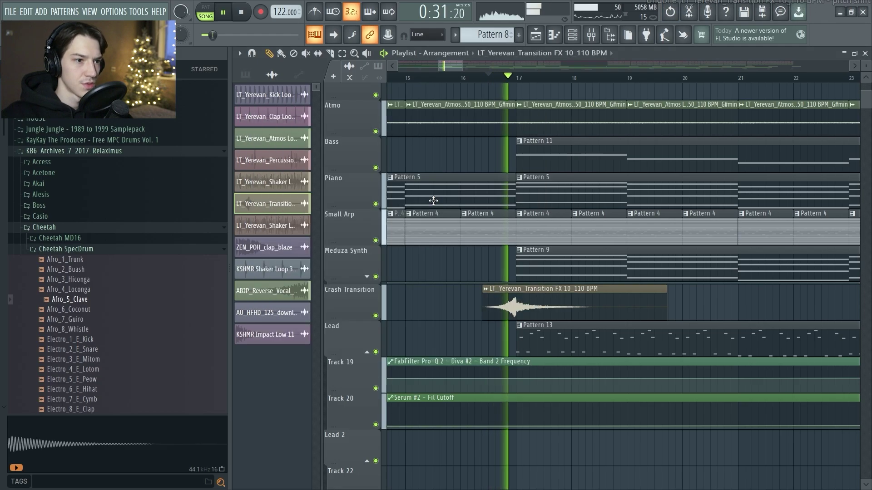
Examine the whole arrangement from the drum tracks to the transition effects during playback, and stop playback
scroll(543, 237, "down", 3, "ctrl")
scroll(543, 237, "down", 3)
scroll(540, 238, "down", 8)
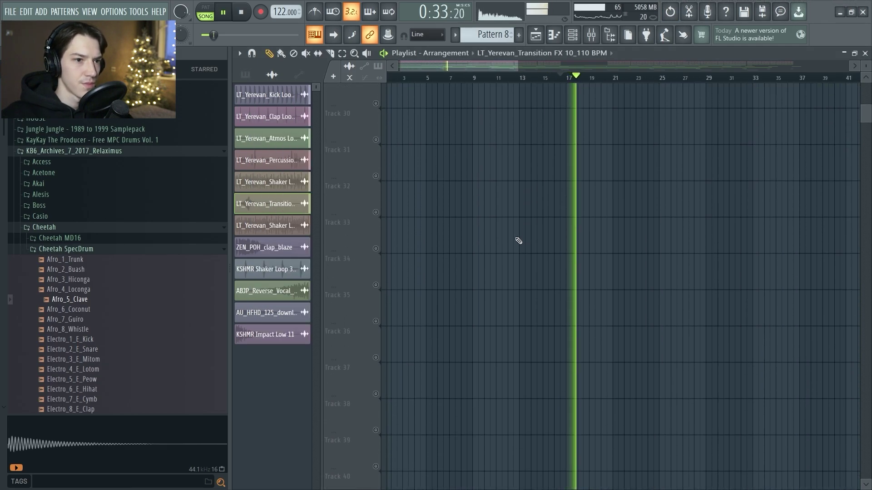
scroll(522, 245, "down", 3, "ctrl")
scroll(527, 247, "up", 7)
scroll(526, 250, "down", 2, "ctrl")
scroll(508, 257, "down", 3, "alt")
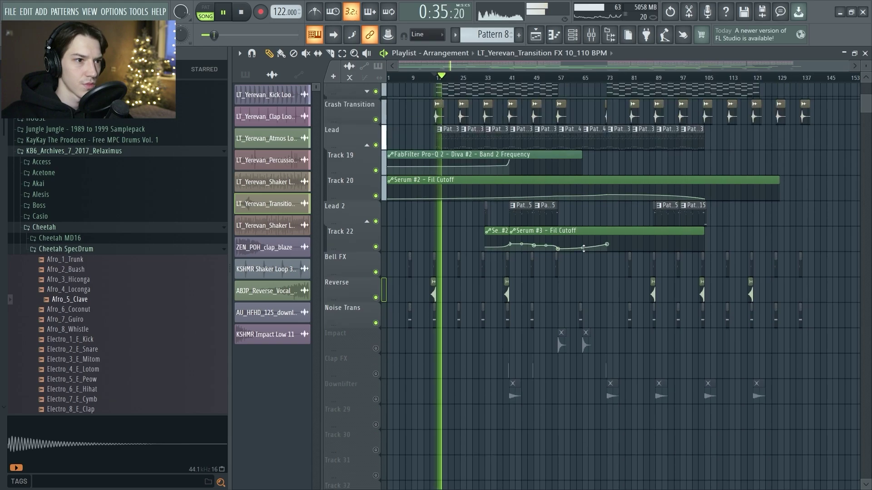
scroll(585, 255, "down", 3)
scroll(596, 256, "down", 1, "alt")
scroll(608, 257, "up", 7)
scroll(610, 258, "up", 1)
key("space")
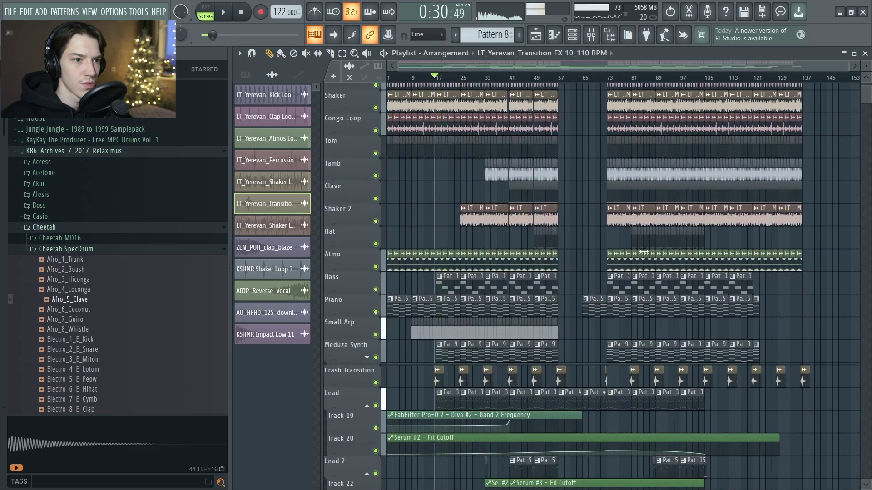
Move the playback position to bar 57 and unmute the Impact track
scroll(642, 250, "up", 2)
scroll(590, 252, "down", 5)
scroll(572, 216, "up", 3, "ctrl")
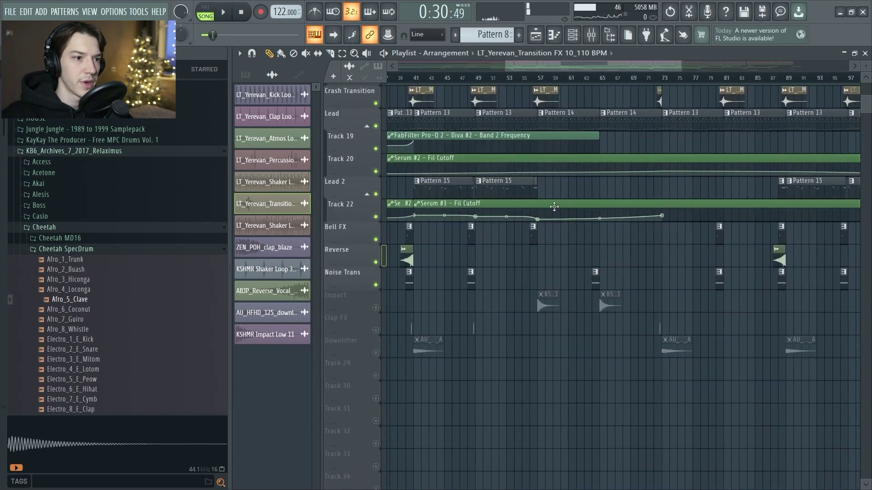
left_click(539, 78)
left_click(375, 307)
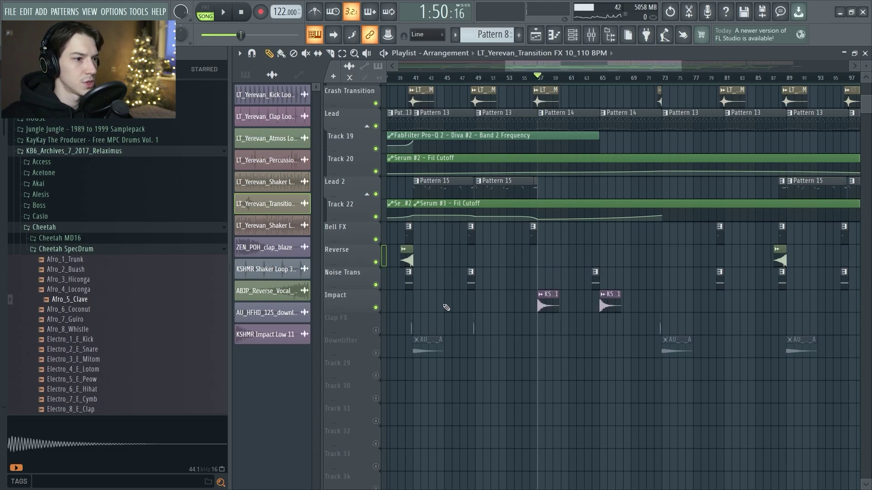
Open the KSHMR Impact Low 11 clip's sample settings at bar 57, start playback and close the settings
scroll(523, 307, "up", 5, "ctrl")
double_click(591, 309)
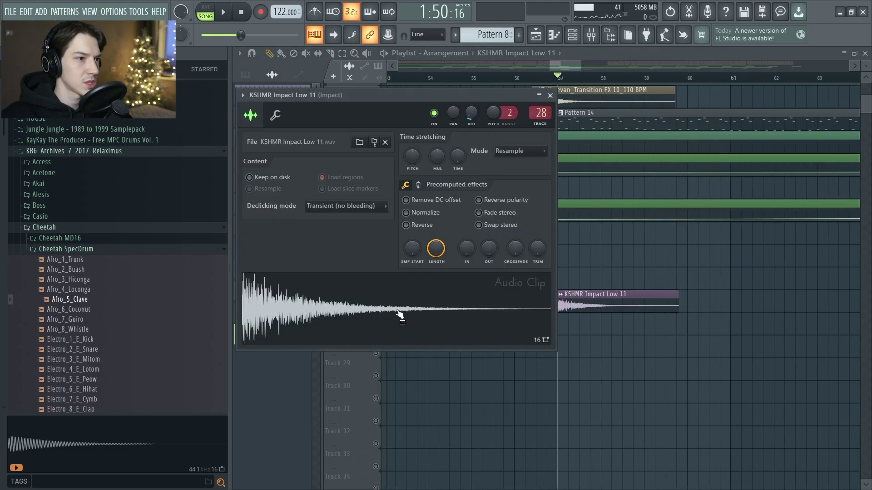
key("space")
key("Escape")
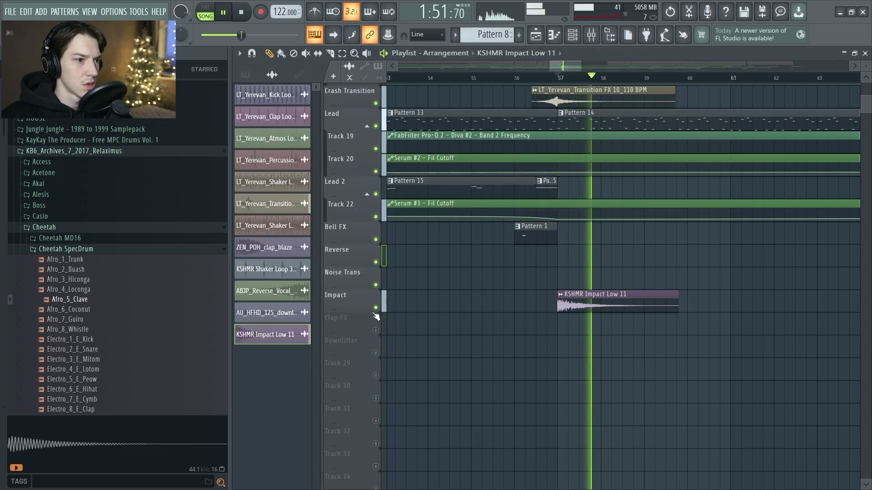
Solo the Impact track to hear it alone, glance at the mixer, stop playback and bring all tracks back
right_click(375, 307)
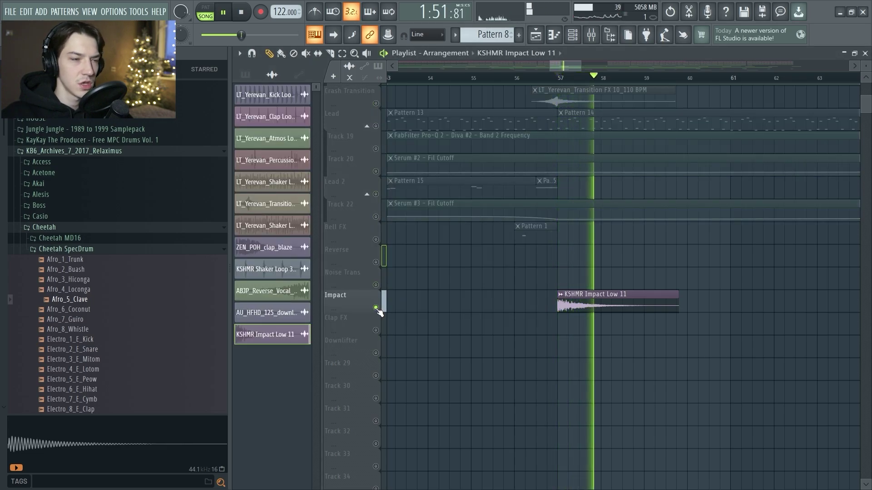
key("F9")
key("F9")
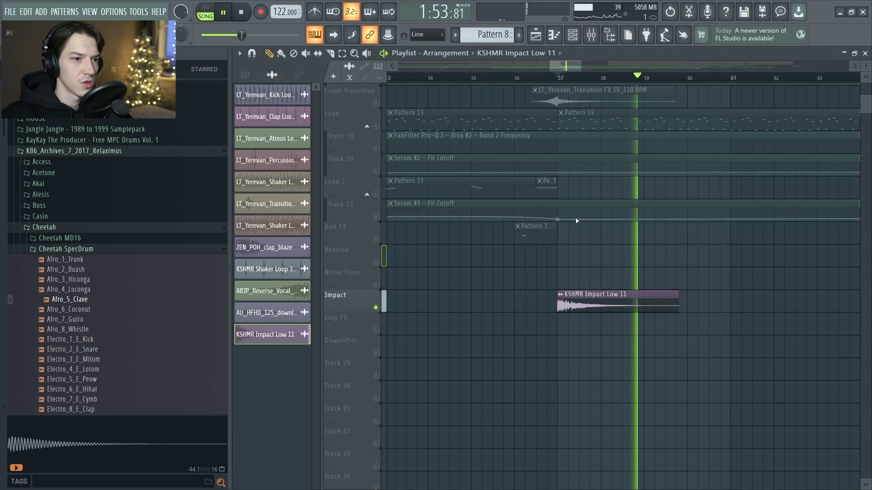
key("space")
right_click(376, 308)
Solo the Clap FX track, play it from bar 40, and restore the other tracks with playback stopped
scroll(382, 295, "down", 3)
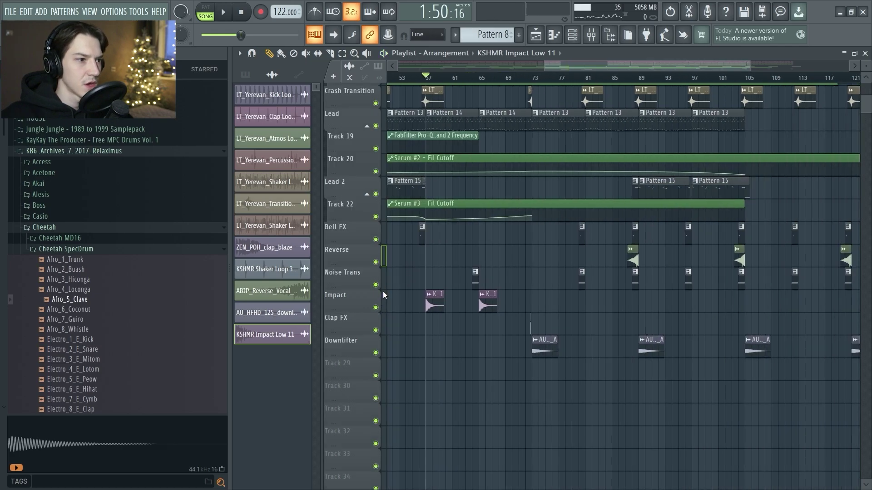
scroll(346, 268, "down", 1)
scroll(344, 272, "down", 3)
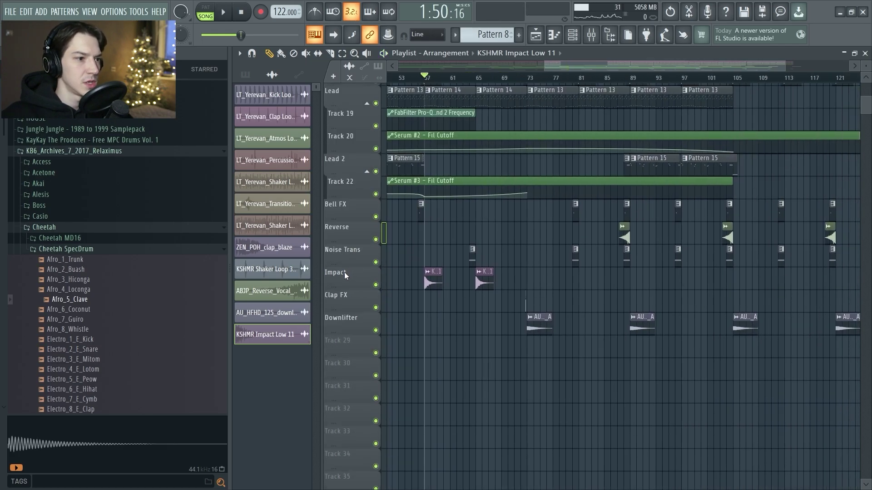
scroll(363, 286, "up", 2)
right_click(376, 307)
scroll(606, 182, "up", 3)
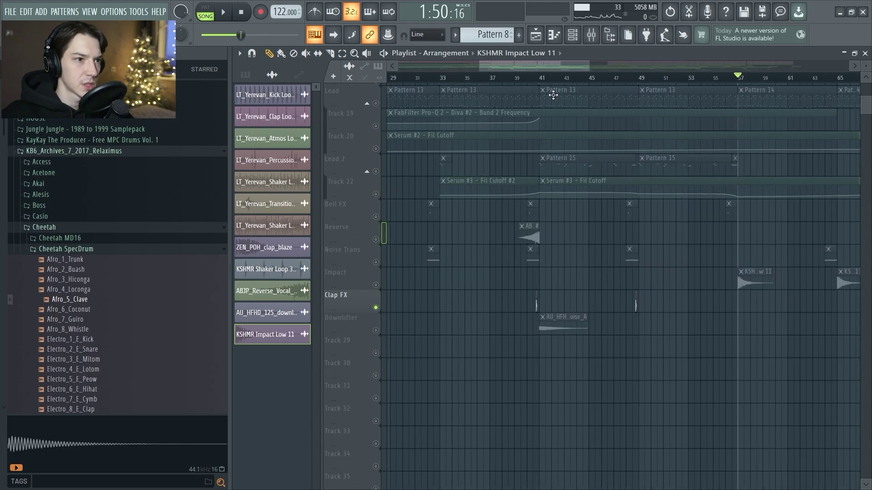
left_click(527, 78)
key("space")
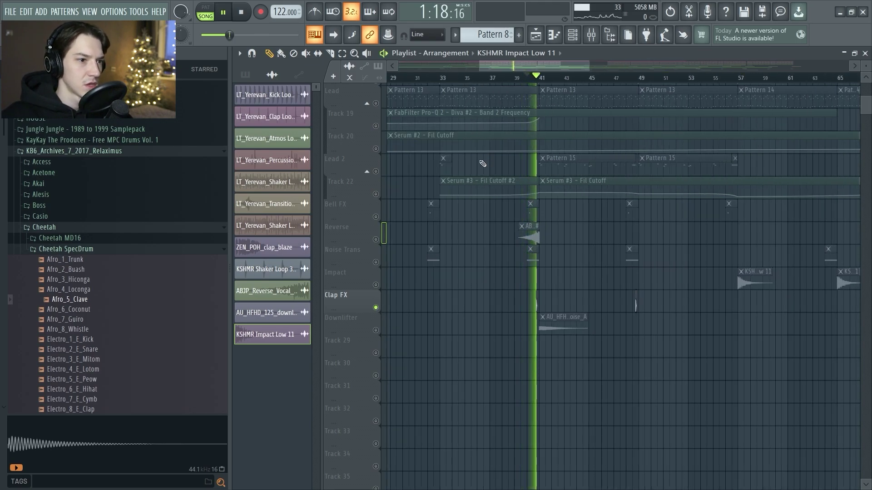
right_click(376, 308)
key("space")
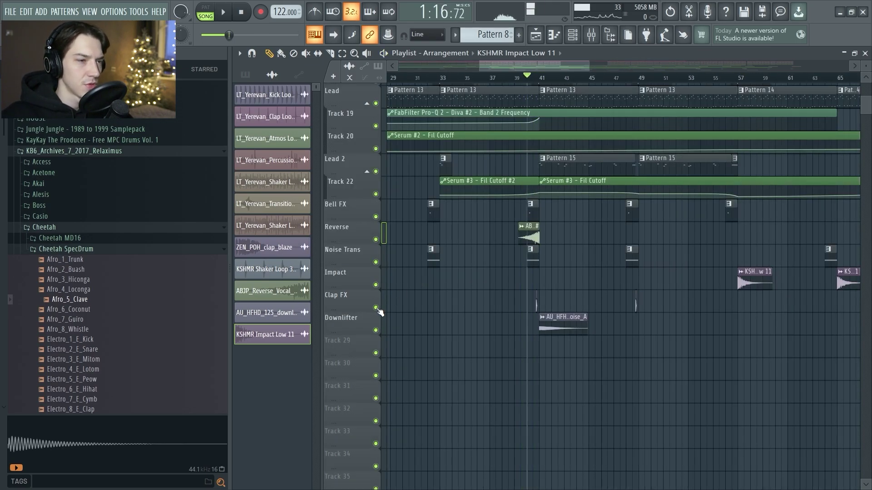
Open the sample settings of the Clap FX clip just before bar 41
left_click(573, 35)
key("Escape")
scroll(522, 302, "up", 5)
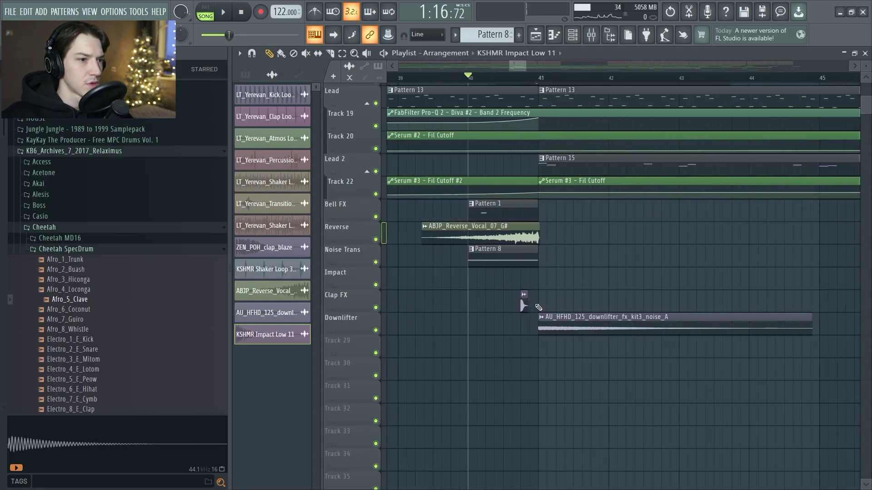
double_click(527, 304)
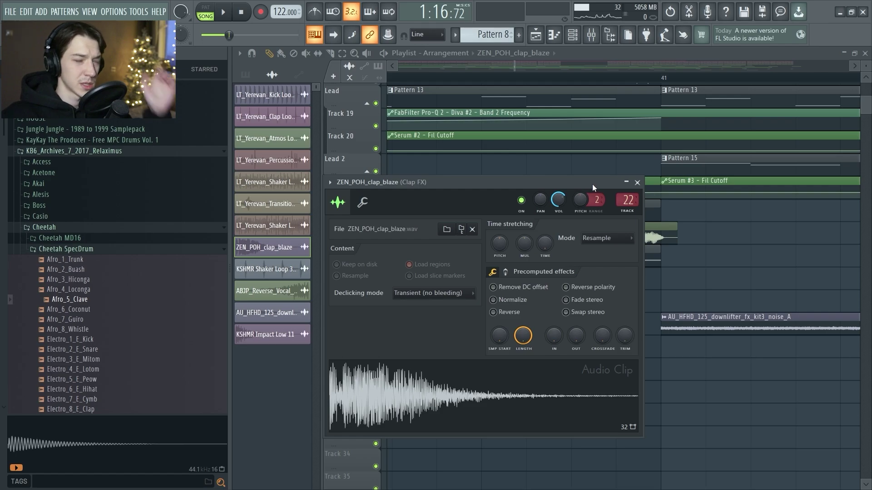
Inspect the Blackhole reverb on the Clap FX mixer channel and close its windows
left_click(591, 35)
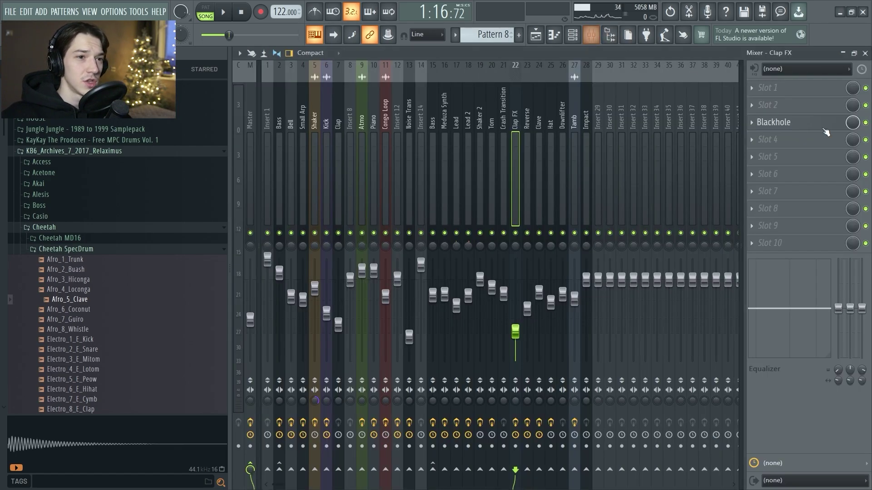
left_click(790, 123)
key("Escape")
key("Escape")
key("Escape")
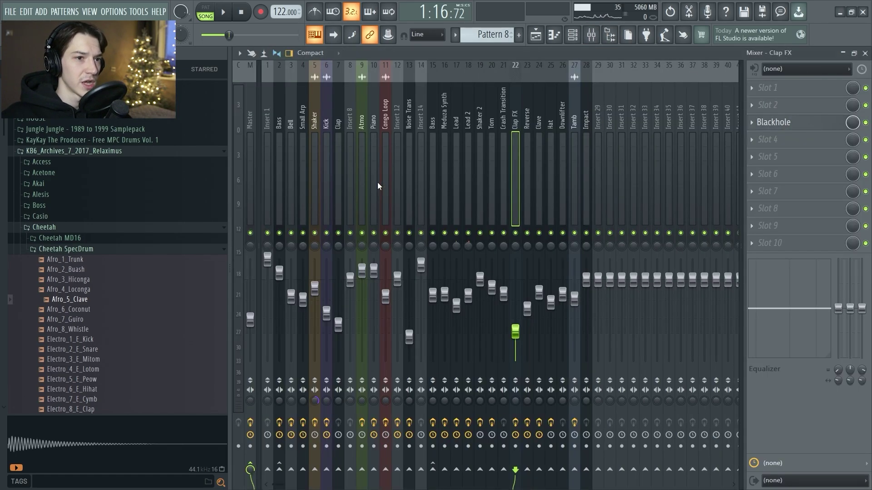
Play the clap transition from bar 40 in the playlist with all tracks active, and stop playback
key("space")
scroll(456, 266, "down", 5)
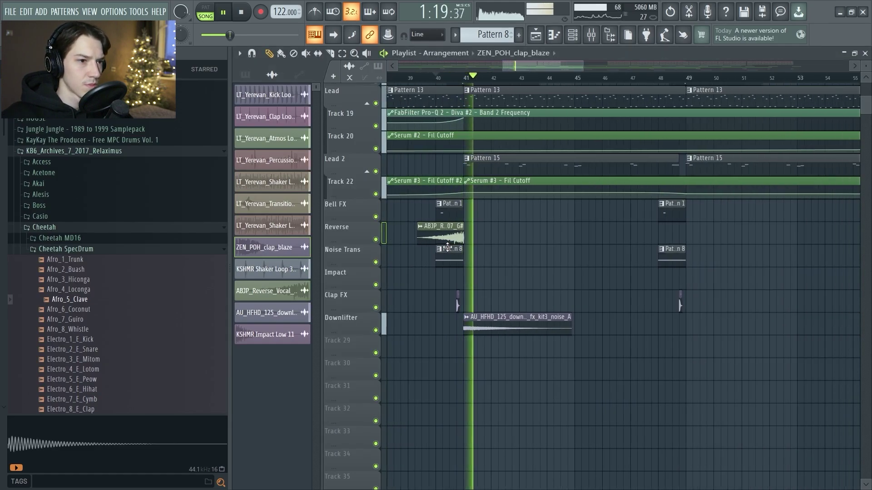
scroll(457, 78, "down", 3)
key("space")
Set playback to bar 41, open the Downlifter clip's sample settings, and locate its source sample in the browser
left_click(458, 78)
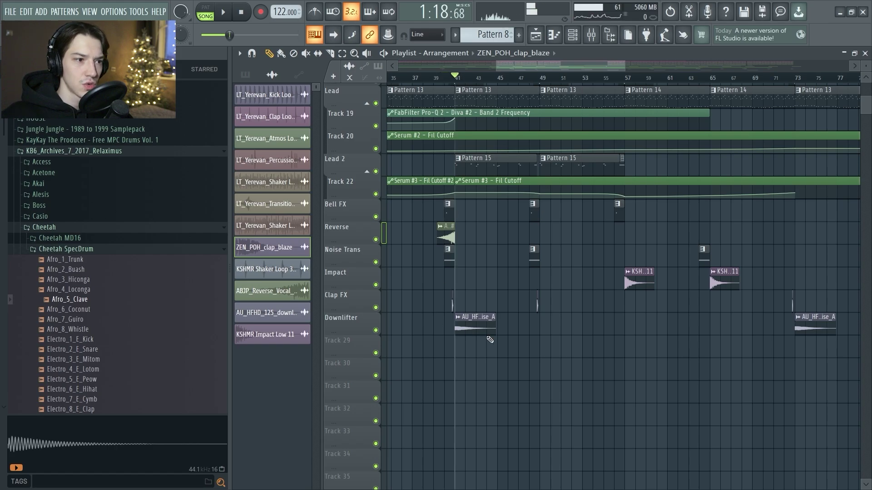
double_click(473, 323)
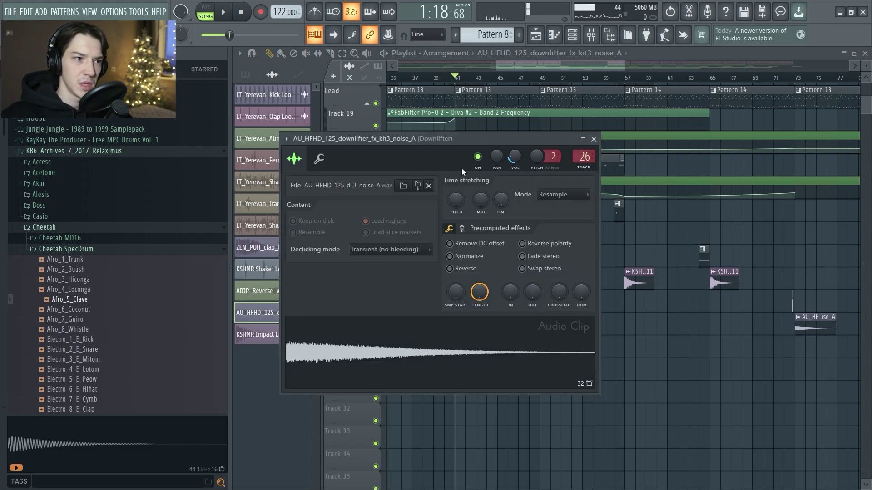
left_click(420, 187)
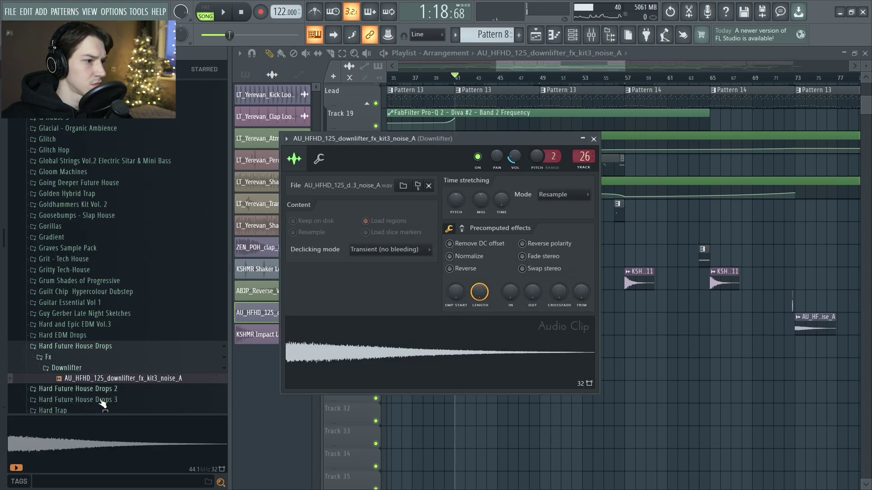
scroll(102, 318, "up", 20)
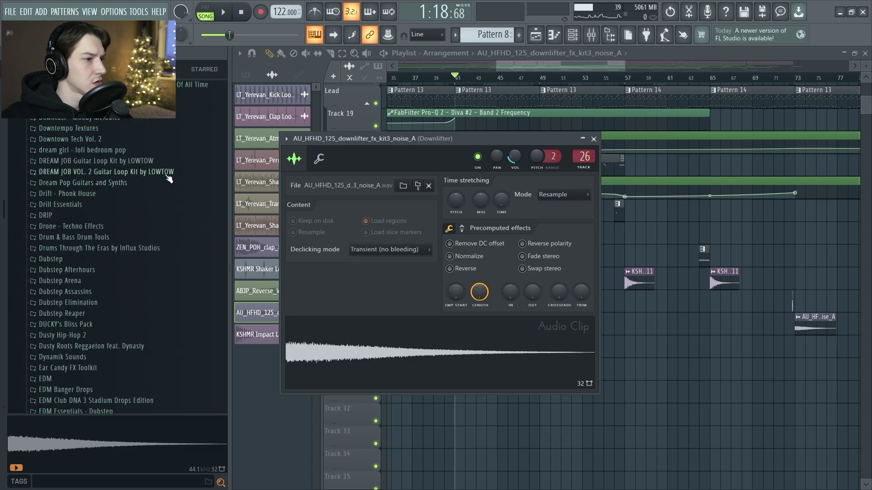
scroll(169, 178, "down", 20)
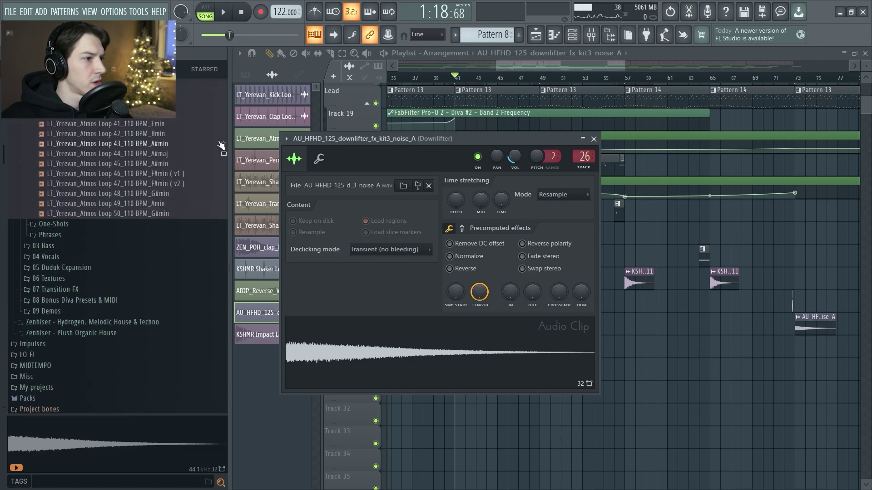
scroll(225, 132, "up", 15)
left_click(594, 138)
Play the arrangement from bar 41 and review all tracks from the drums to the Downlifter
key("space")
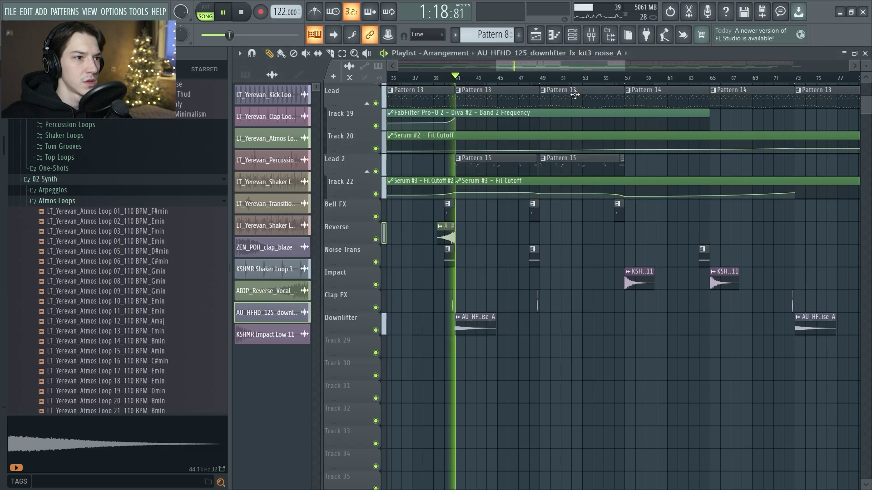
scroll(576, 95, "up", 1)
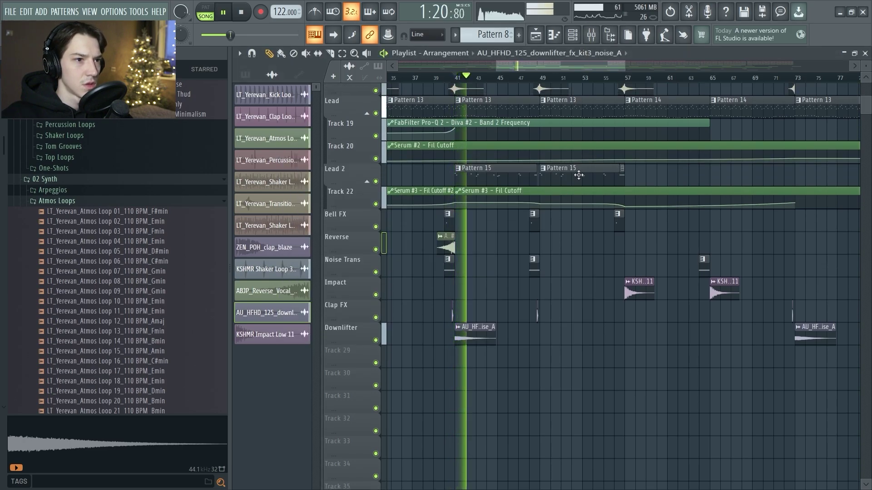
scroll(579, 175, "down", 4)
scroll(501, 183, "down", 7)
scroll(532, 188, "up", 3)
scroll(604, 188, "up", 5)
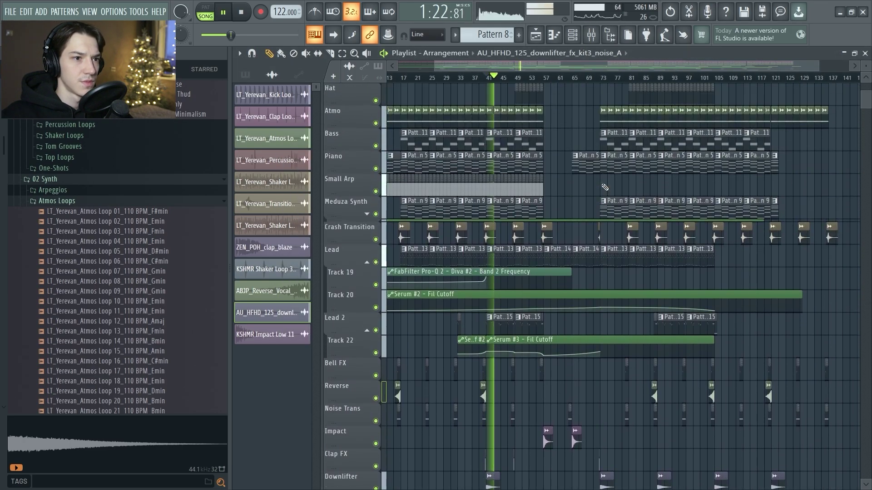
scroll(604, 187, "up", 8)
scroll(513, 182, "up", 2, "ctrl")
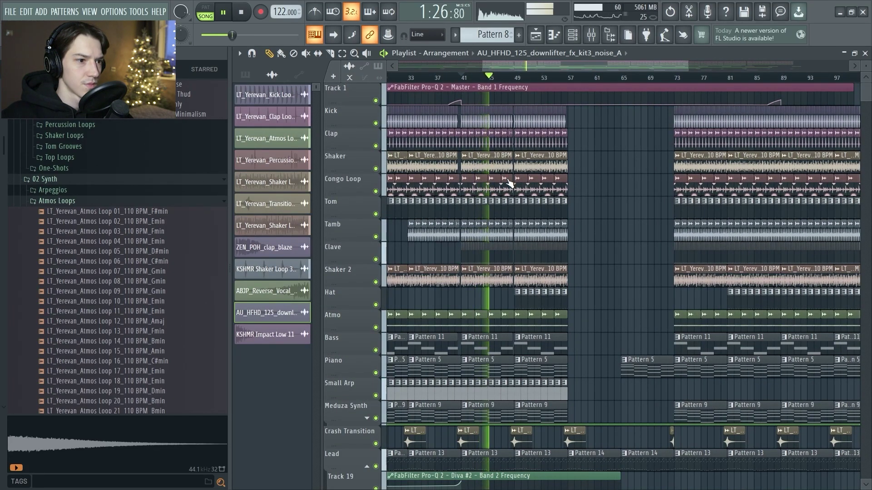
scroll(507, 180, "down", 10)
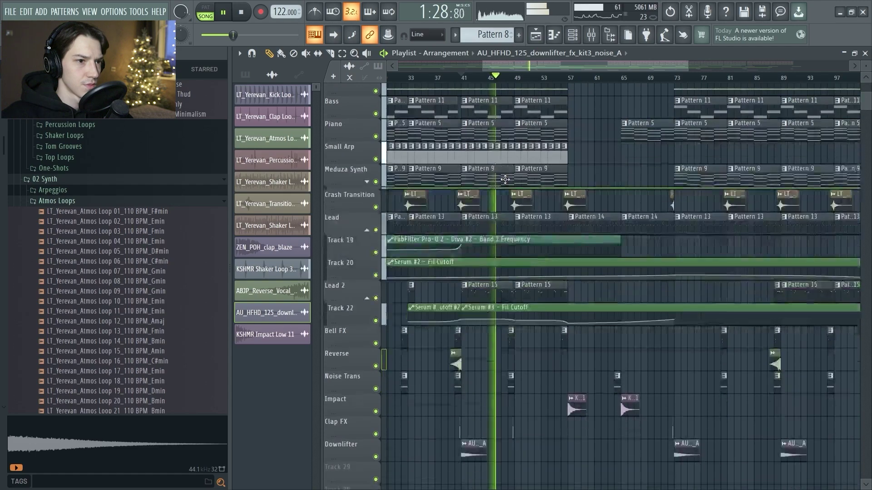
scroll(505, 179, "down", 2)
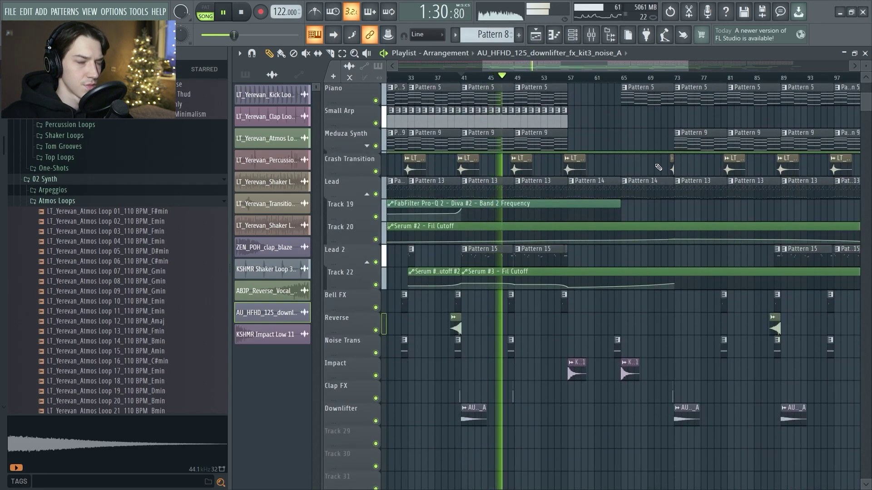
Play the break from bar 57, expand the Meduza Synth group to show its Serum filter cutoff automation, and stop
left_click(569, 77)
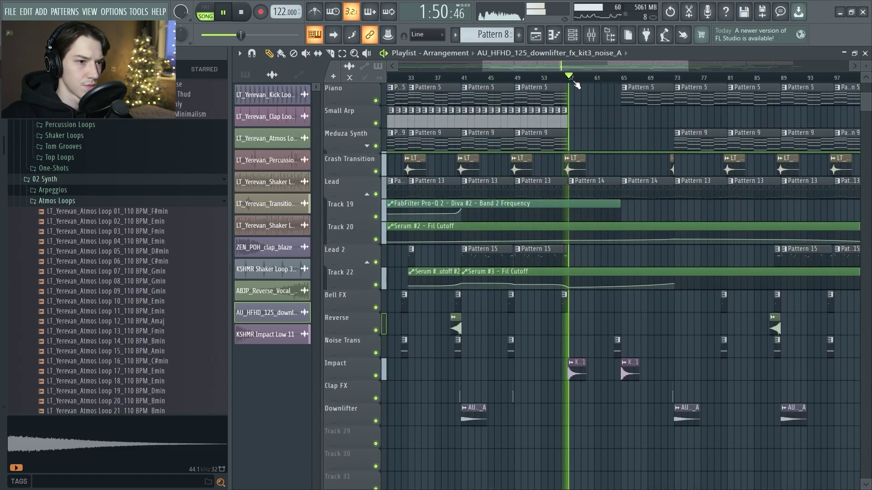
scroll(617, 171, "up", 2)
scroll(616, 171, "up", 2)
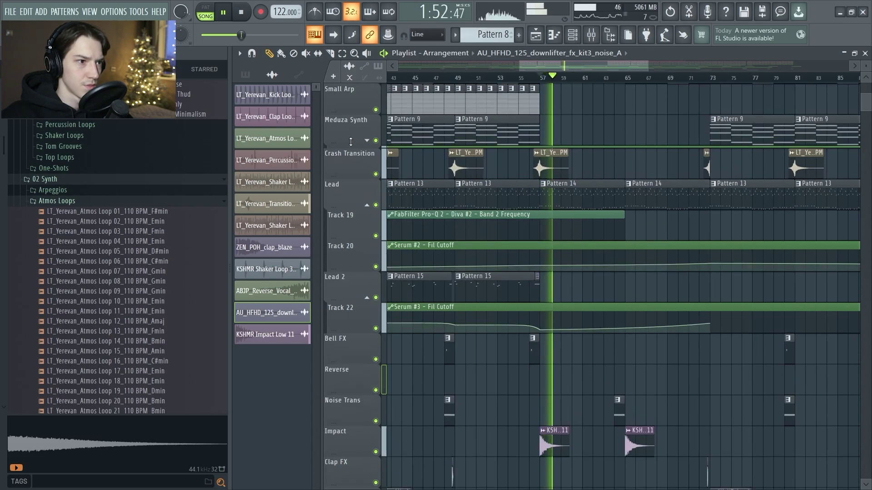
left_click(367, 140)
scroll(494, 171, "down", 2)
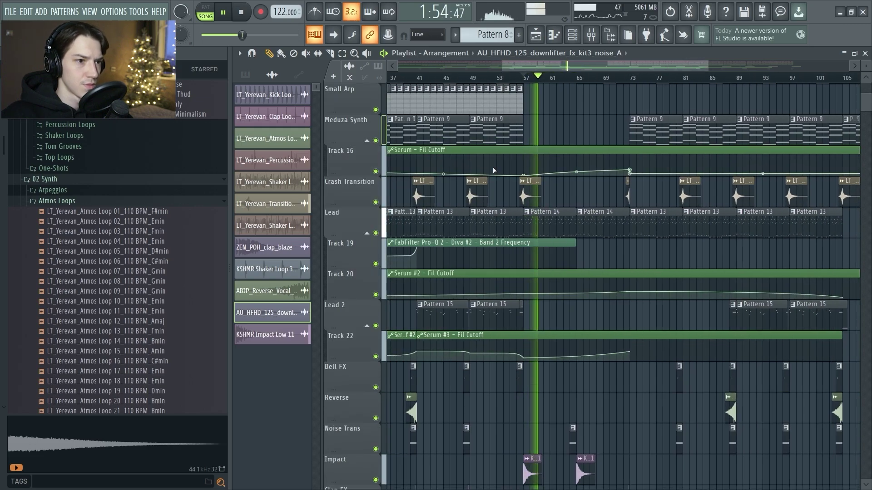
key("space")
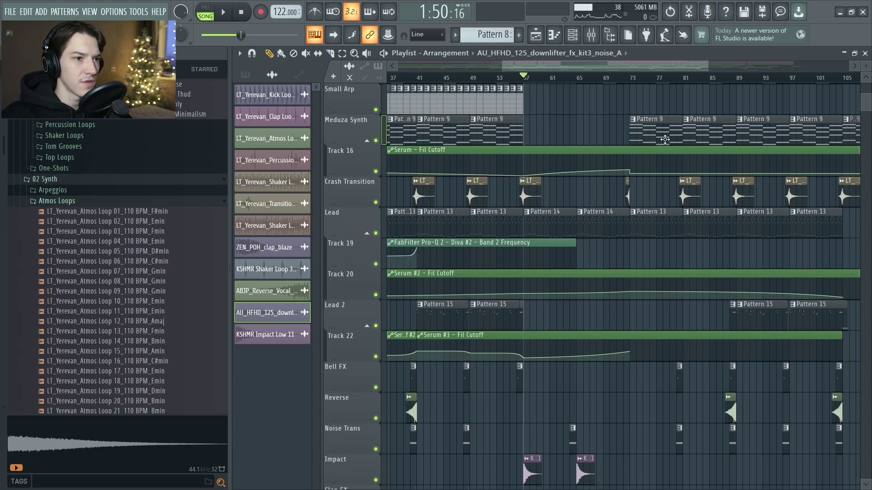
Play the break briefly from bar 57 with the full song length in view, and review the tracks down to the Downlifter
scroll(650, 96, "down", 3)
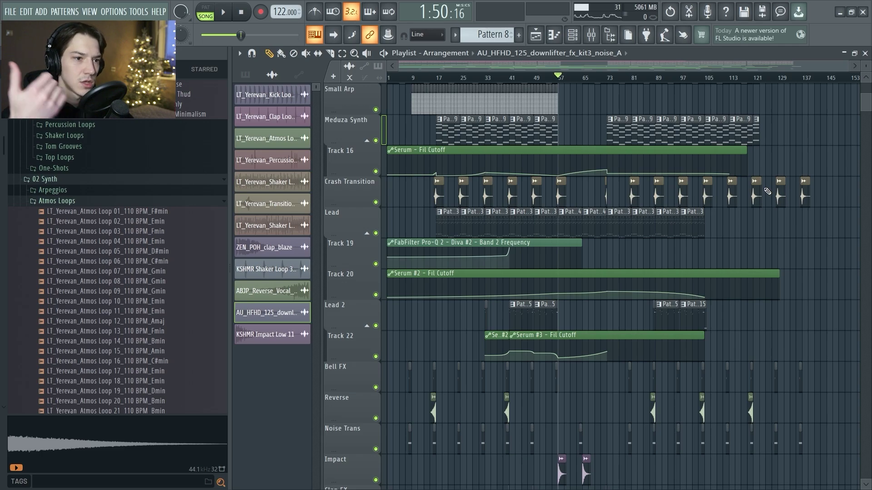
key("space")
key("space")
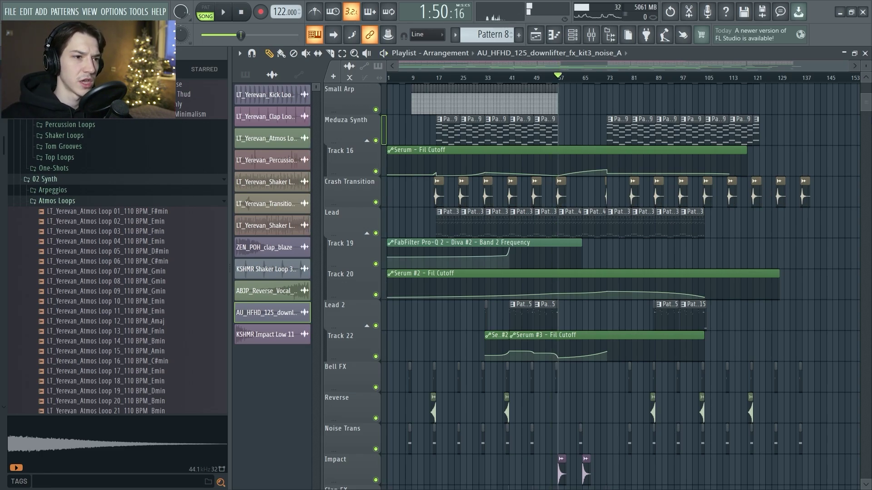
scroll(657, 128, "down", 3)
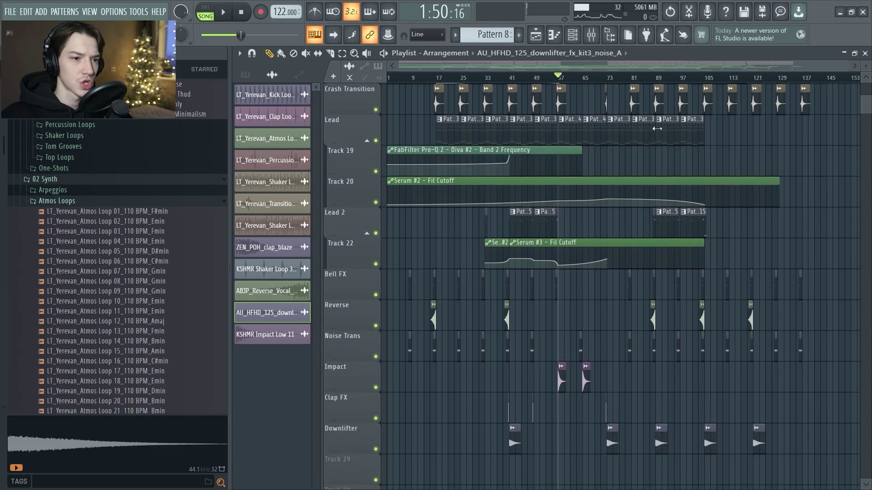
scroll(646, 143, "down", 2)
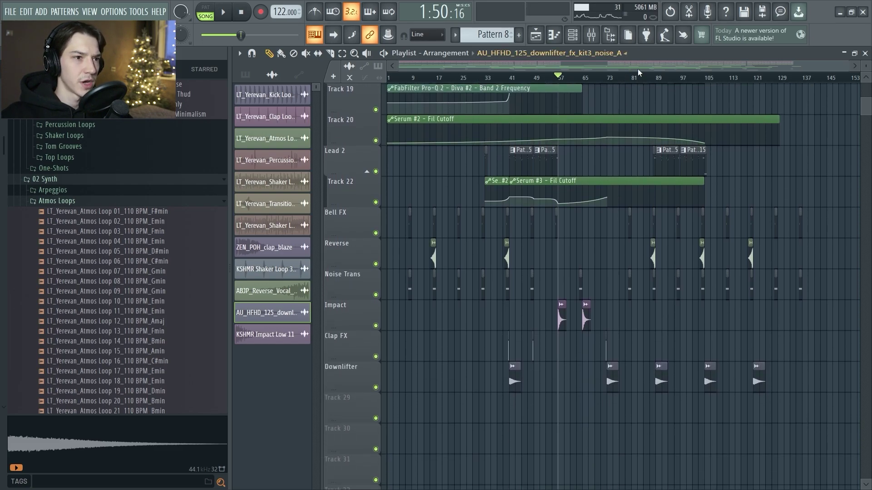
scroll(631, 82, "up", 3)
Inspect the mixer's Master effects in turn: LinEQ Lowband Stereo, Oxford Inflator Native and Invisible Limiter
key("F9")
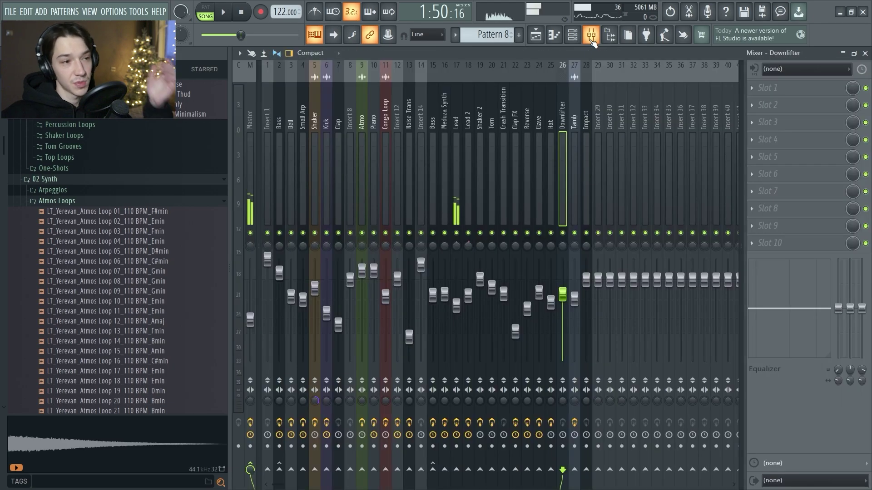
left_click(251, 116)
left_click(823, 90)
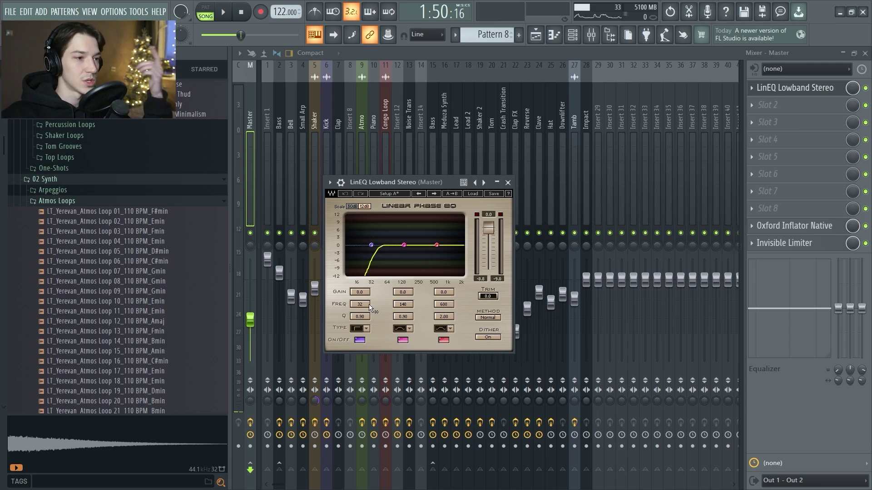
left_click(508, 183)
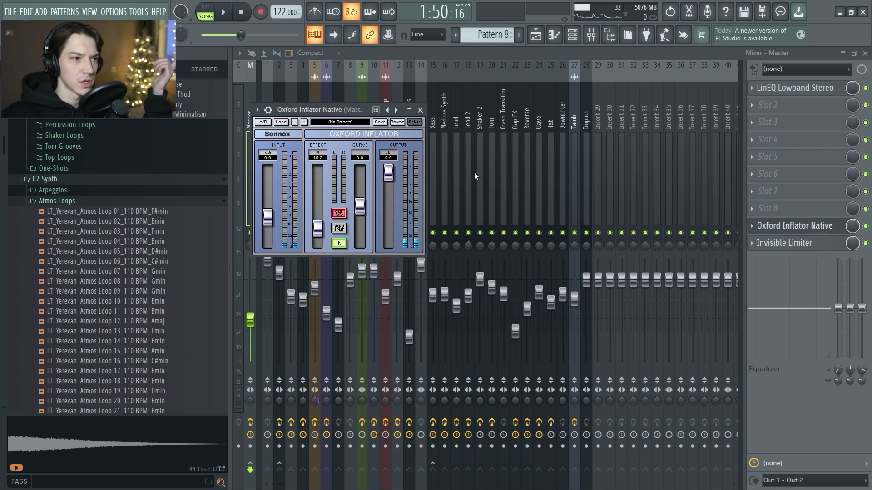
left_click(421, 110)
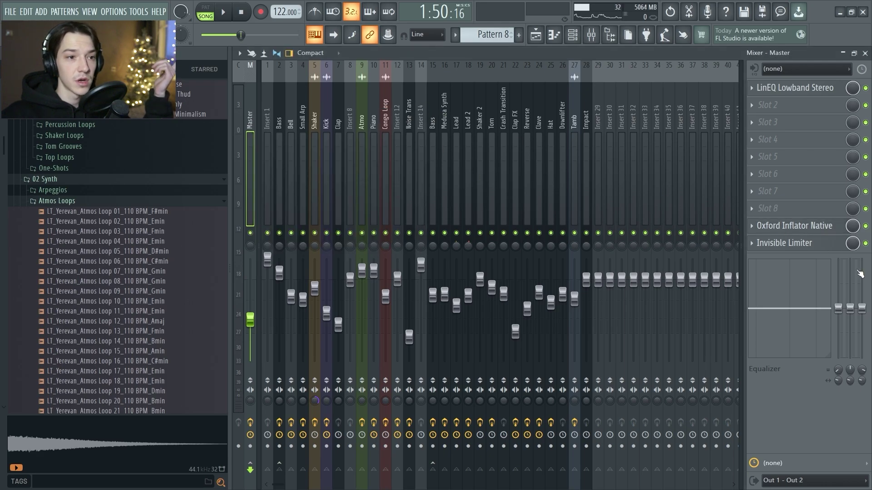
left_click(778, 245)
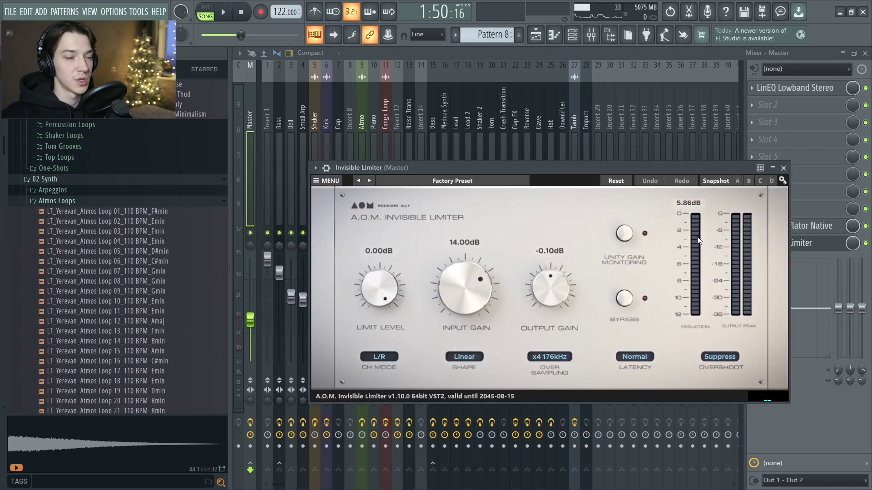
Return to the playlist, set playback near bar 74, and examine the FabFilter Pro-Q 2 Master Band 1 Frequency automation on Track 1
key("F5")
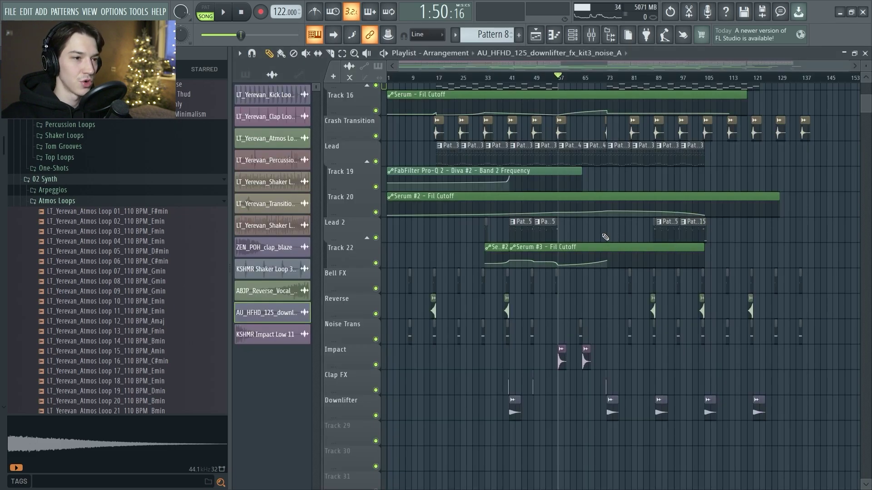
scroll(589, 224, "down", 3)
scroll(626, 225, "up", 5)
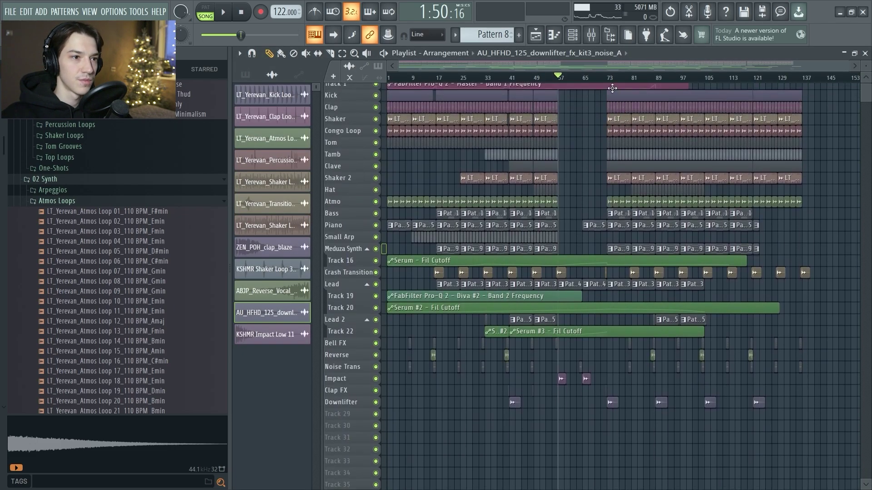
left_click(610, 78)
scroll(625, 84, "up", 4)
scroll(644, 99, "up", 3)
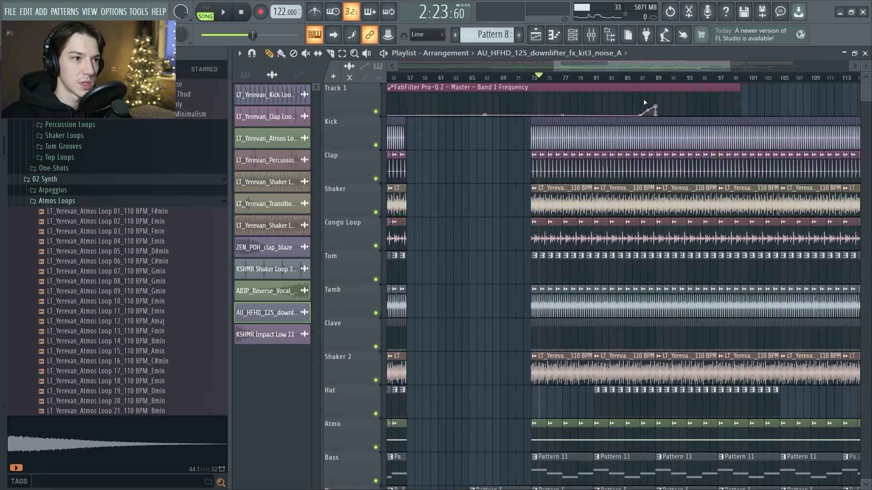
scroll(615, 90, "up", 2)
Play the rise of the master Band 1 Frequency automation from bar 87, stop playback, and review the whole arrangement
left_click(657, 78)
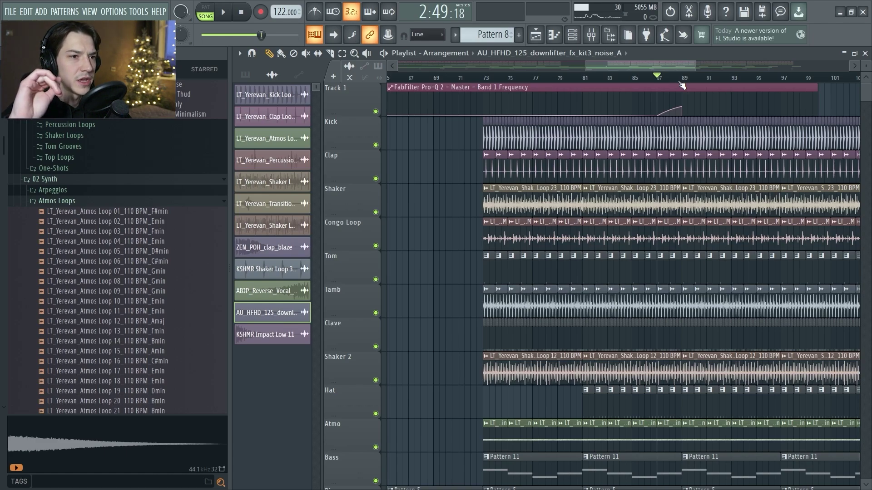
key("space")
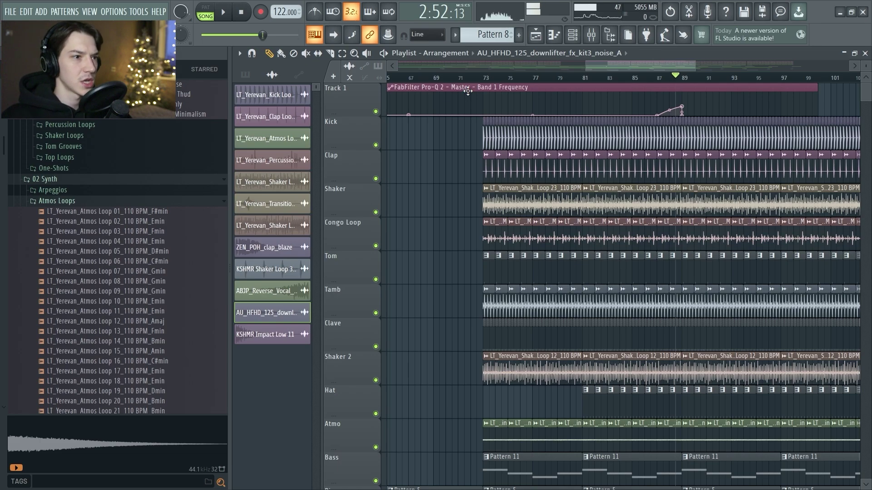
scroll(522, 100, "down", 4)
scroll(590, 190, "down", 4)
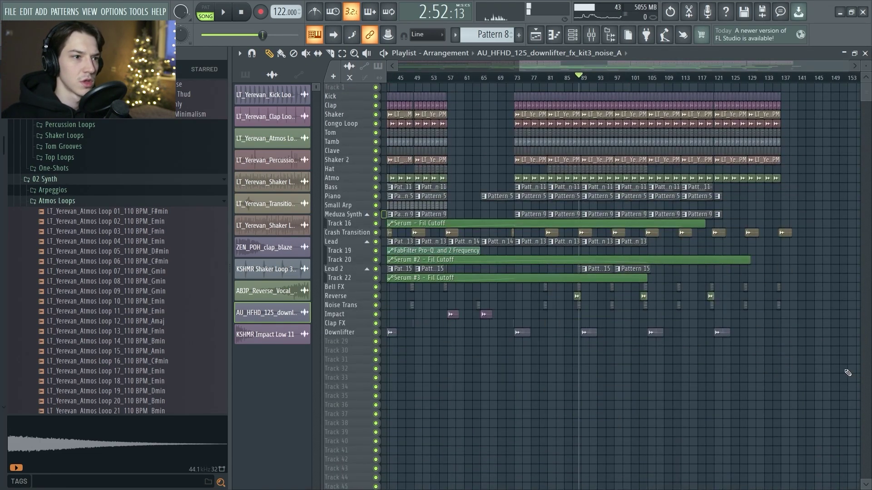
left_click_drag(847, 372, 30, 7)
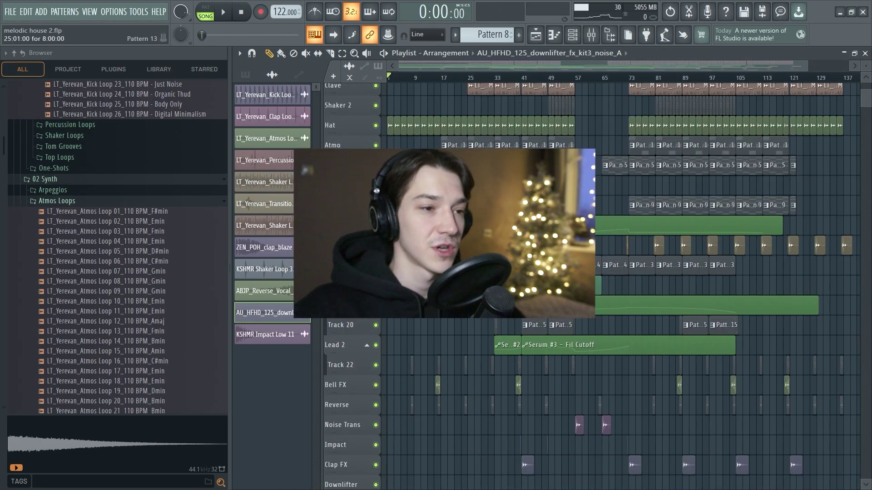